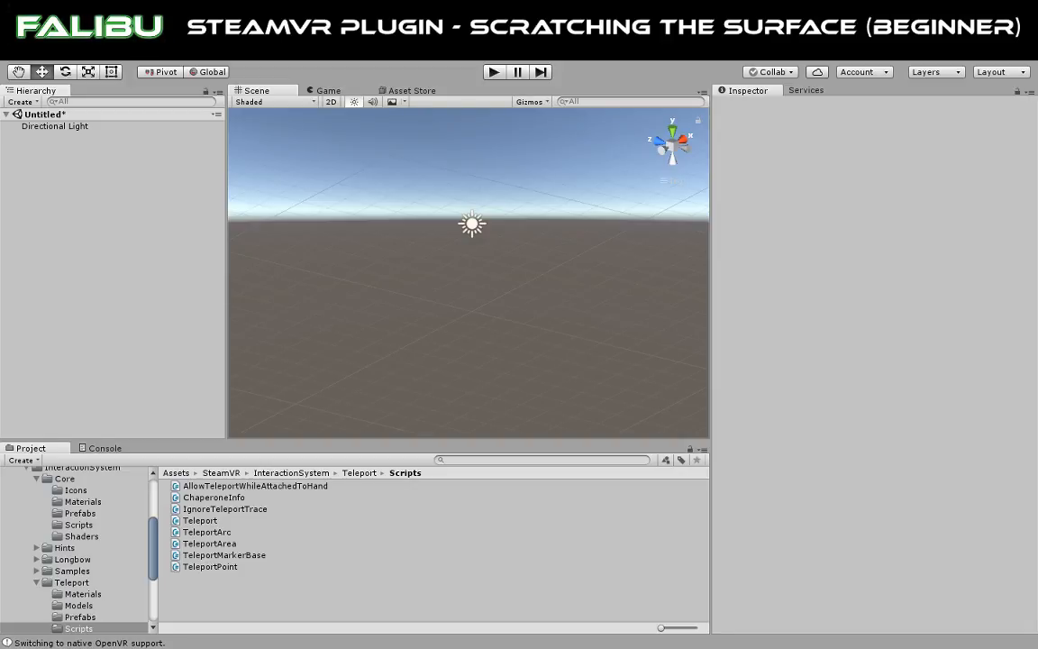
# Open the Interactions_Example scene from the SteamVR InteractionSystem Samples/Scenes folder.
pyautogui.click(156, 563)
pyautogui.moveTo(156, 563); pyautogui.dragTo(156, 539)
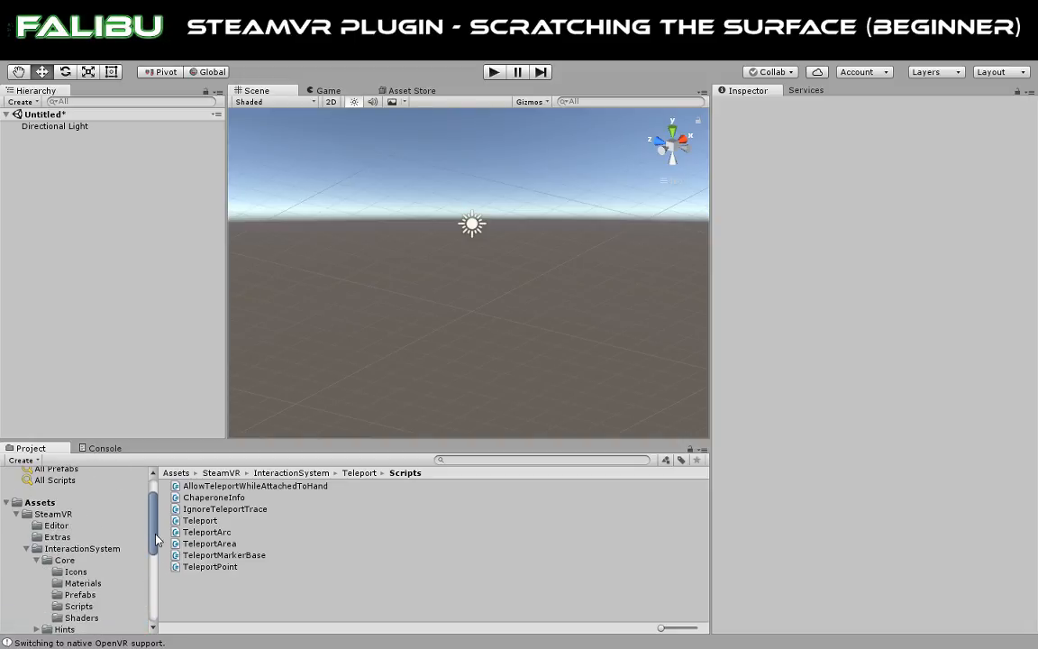
pyautogui.click(36, 549)
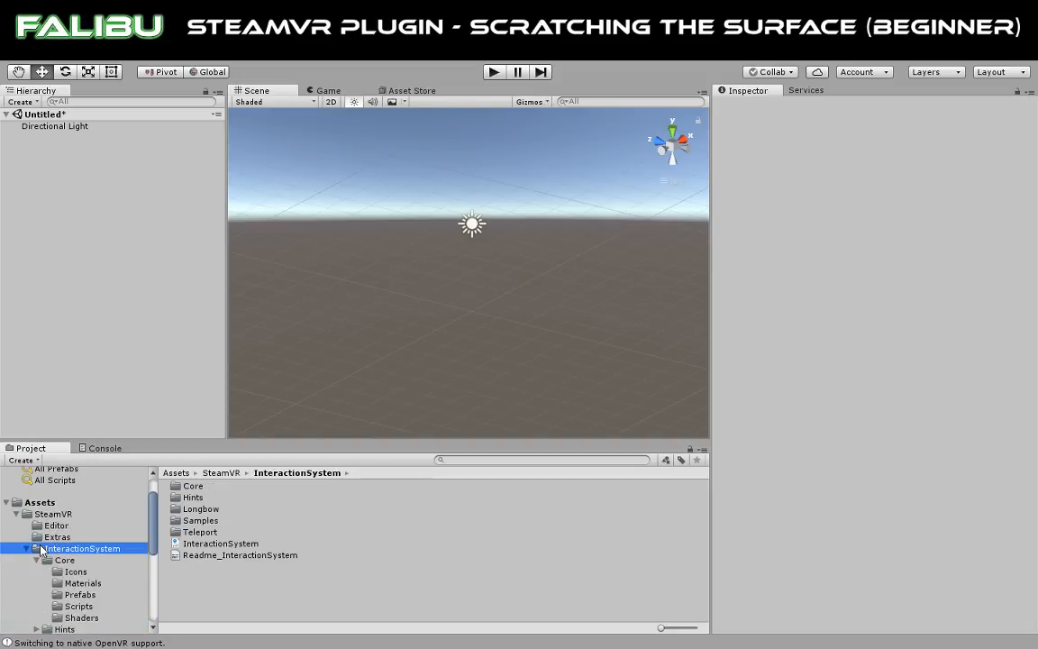
pyautogui.click(180, 521)
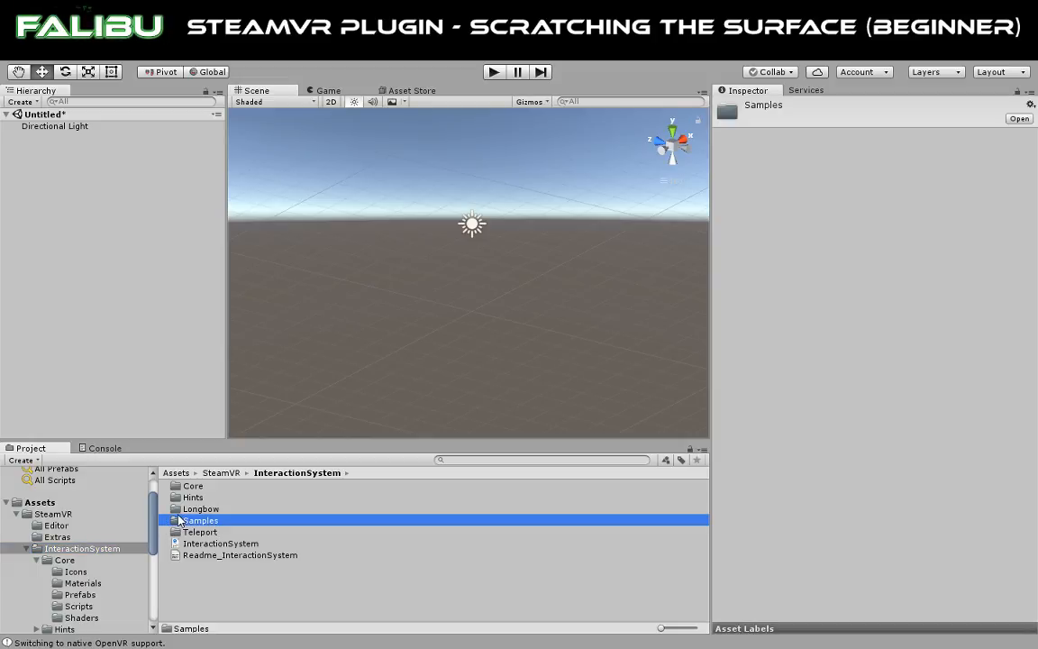
pyautogui.doubleClick(180, 521)
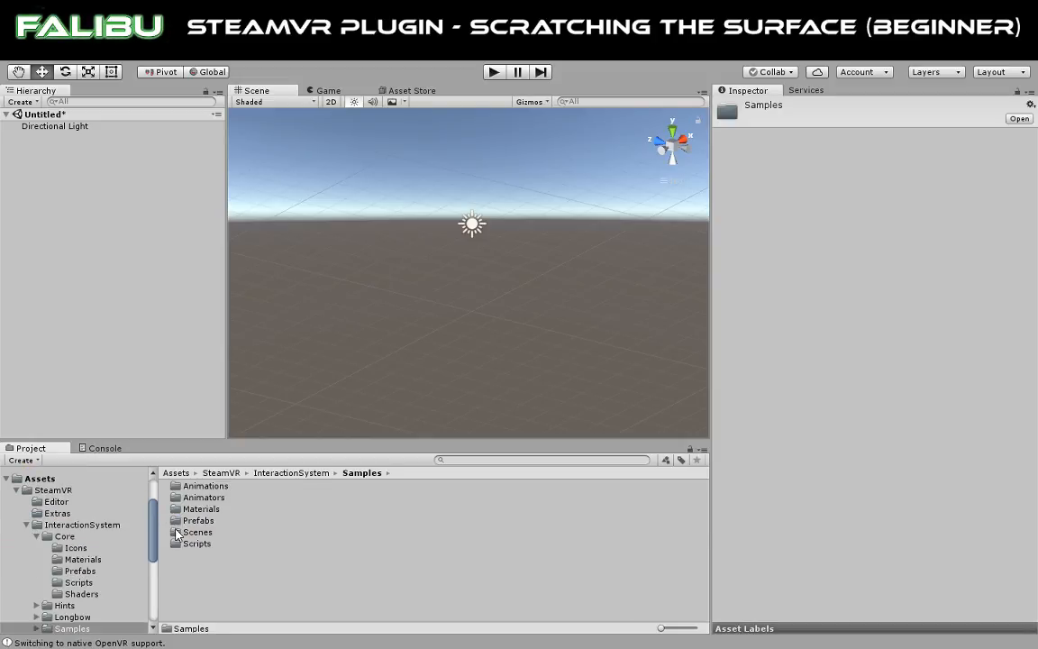
pyautogui.doubleClick(191, 532)
pyautogui.click(185, 488)
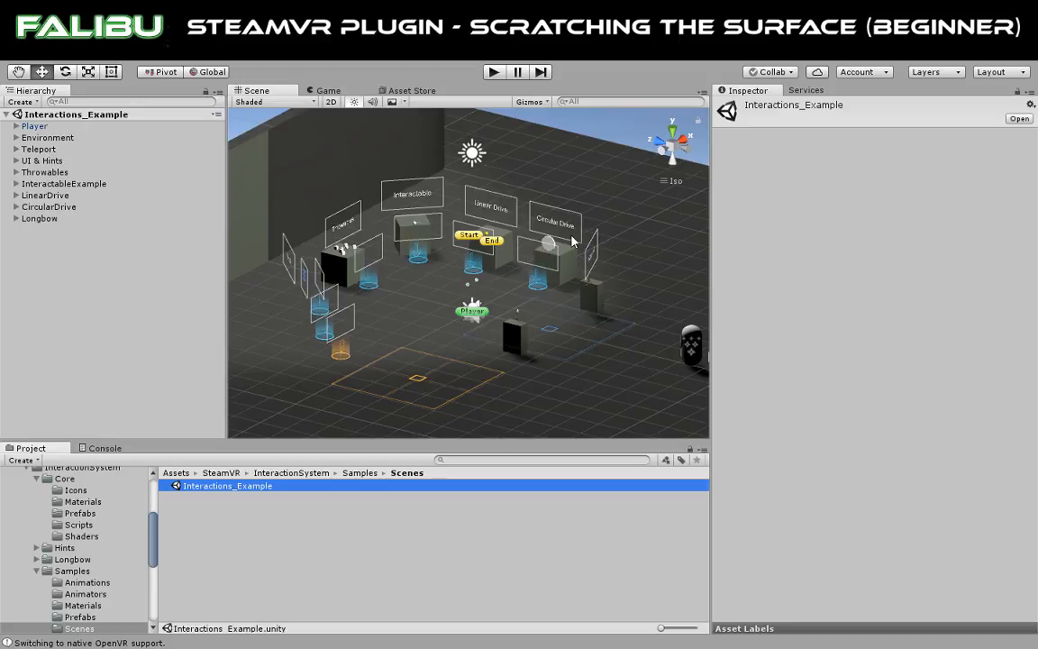
# Examine the example scene's stations from several angles, including UI & Hints, Throwables and Longbow.
pyautogui.keyDown('alt'); pyautogui.moveTo(514, 221); pyautogui.dragTo(374, 270); pyautogui.keyUp('alt')
pyautogui.scroll(5, 517, 245)
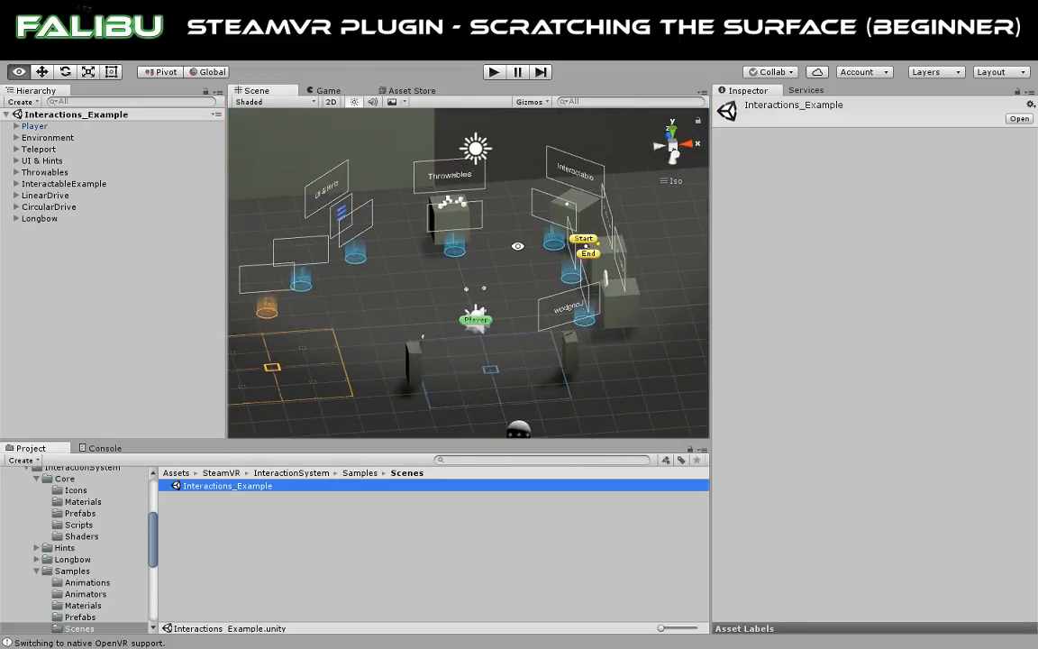
pyautogui.keyDown('alt'); pyautogui.moveTo(518, 245); pyautogui.dragTo(328, 204); pyautogui.keyUp('alt')
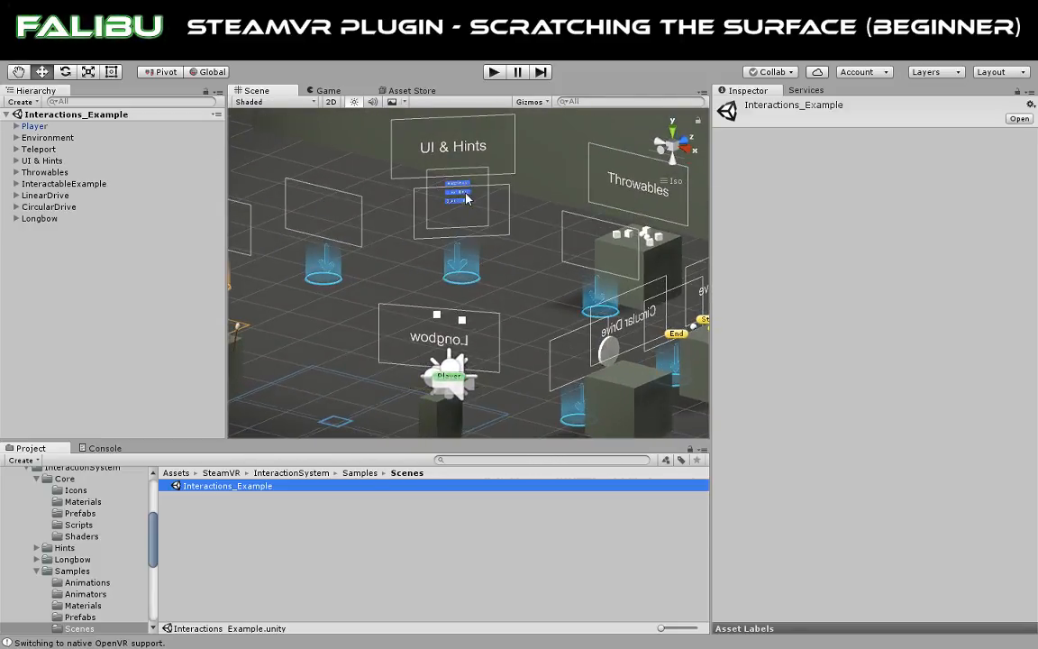
pyautogui.scroll(3, 466, 198)
pyautogui.scroll(4, 466, 198)
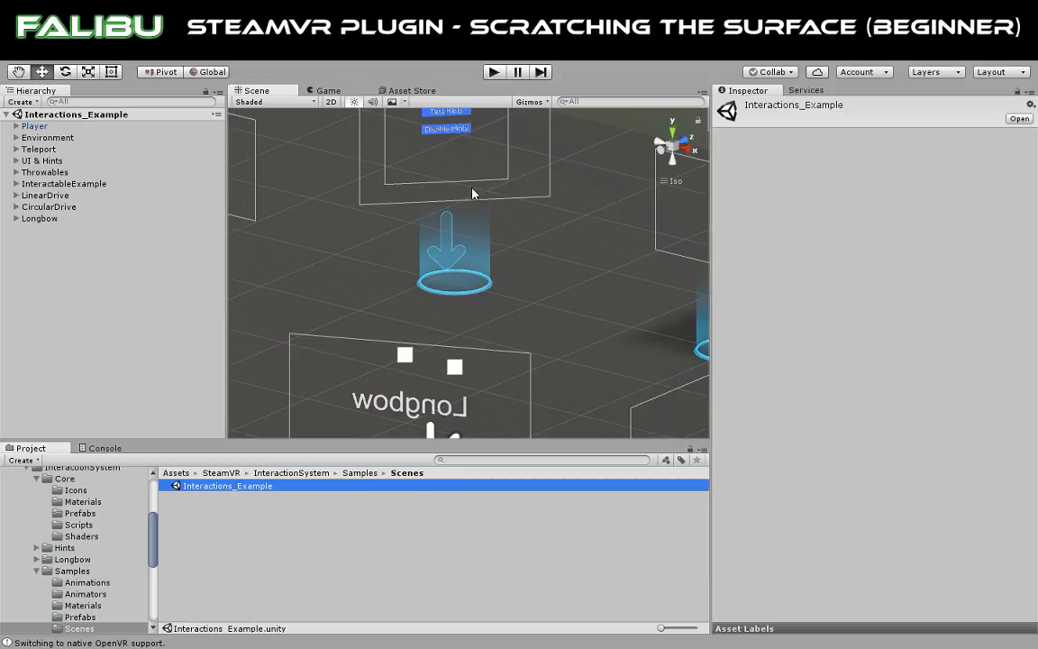
pyautogui.moveTo(486, 174)
pyautogui.keyDown('alt'); pyautogui.mouseDown()
pyautogui.moveTo(487, 190)
pyautogui.moveTo(487, 170)
pyautogui.moveTo(455, 191)
pyautogui.moveTo(377, 211)
pyautogui.moveTo(434, 224)
pyautogui.moveTo(547, 218)
pyautogui.moveTo(575, 216)
pyautogui.moveTo(547, 192)
pyautogui.moveTo(609, 198)
pyautogui.moveTo(549, 176)
pyautogui.moveTo(593, 171)
pyautogui.moveTo(400, 219)
pyautogui.mouseUp(); pyautogui.keyUp('alt')
pyautogui.scroll(5, 516, 195)
pyautogui.scroll(3, 519, 194)
pyautogui.moveTo(524, 188); pyautogui.dragTo(534, 138)
# Run the scene, walk up to the Throwables pedestal and throw one of its cubes.
pyautogui.click(493, 74)
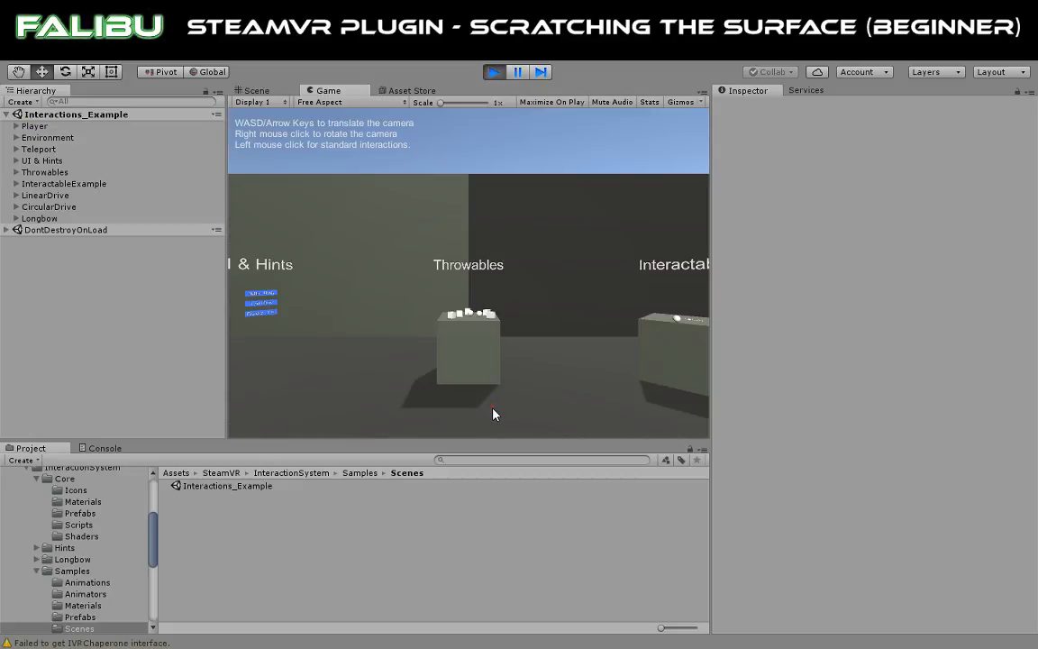
pyautogui.press('w')
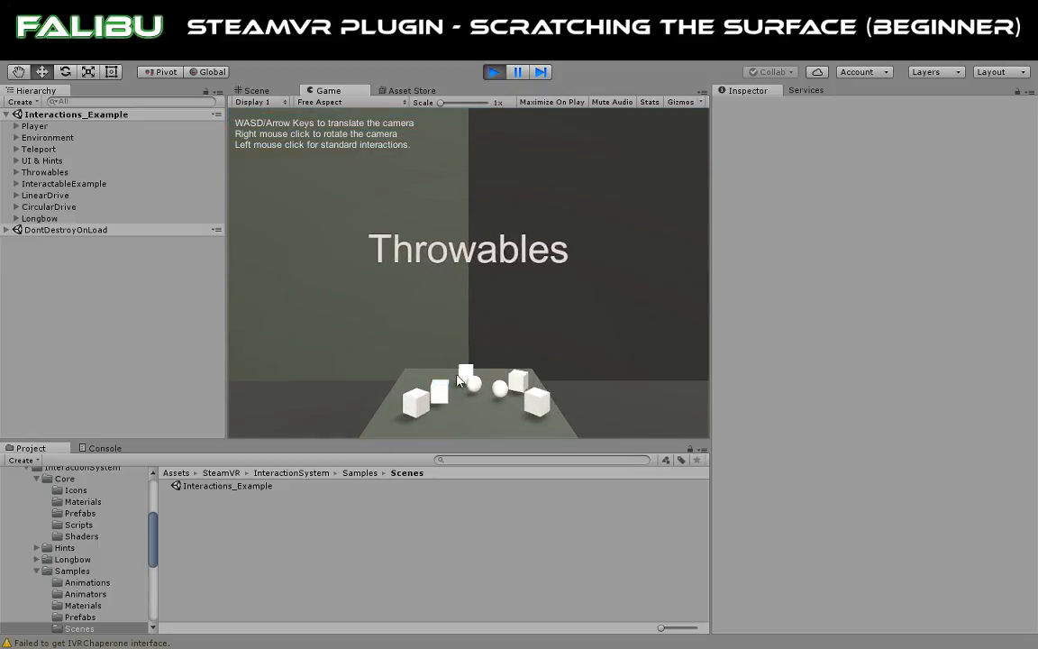
pyautogui.moveTo(451, 388); pyautogui.dragTo(575, 245)
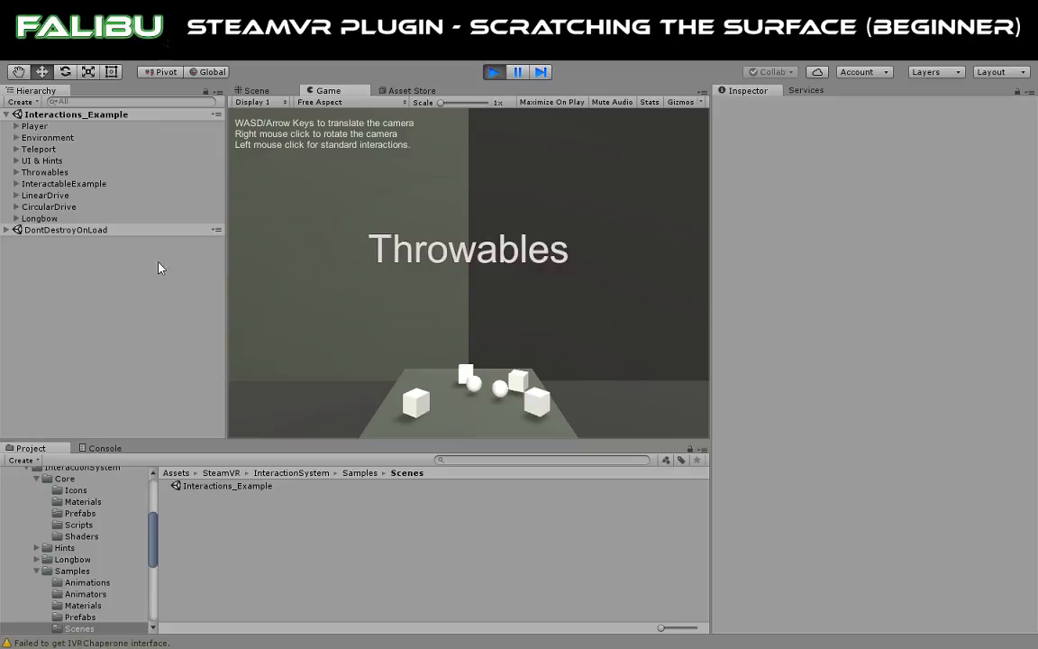
# Inspect the components of the Sphere inside InteractableExample's Interactable object.
pyautogui.click(27, 184)
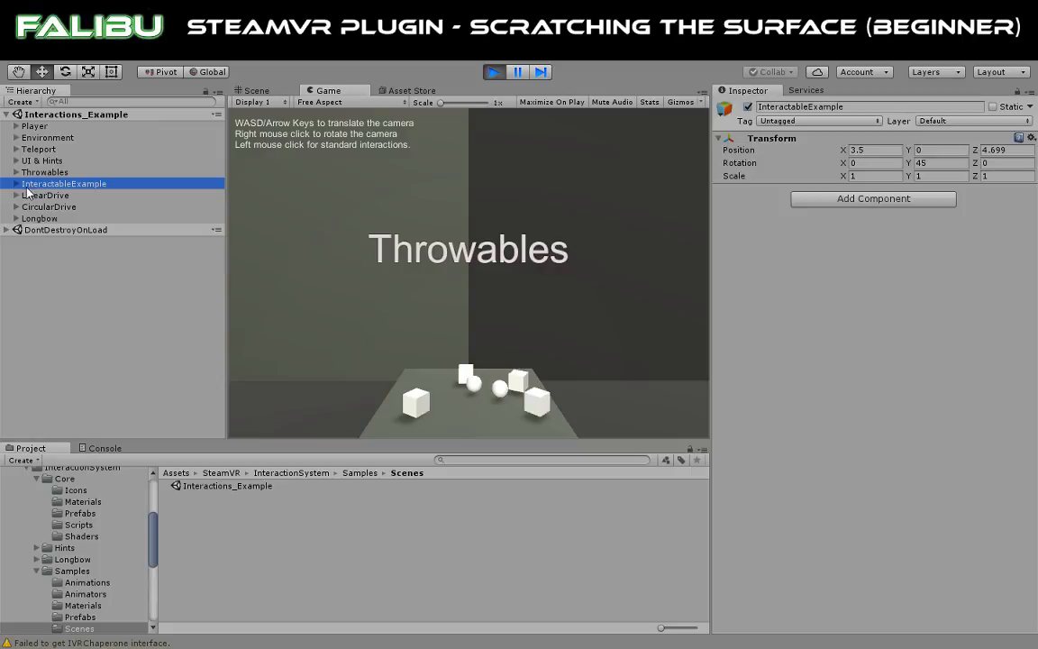
pyautogui.click(16, 184)
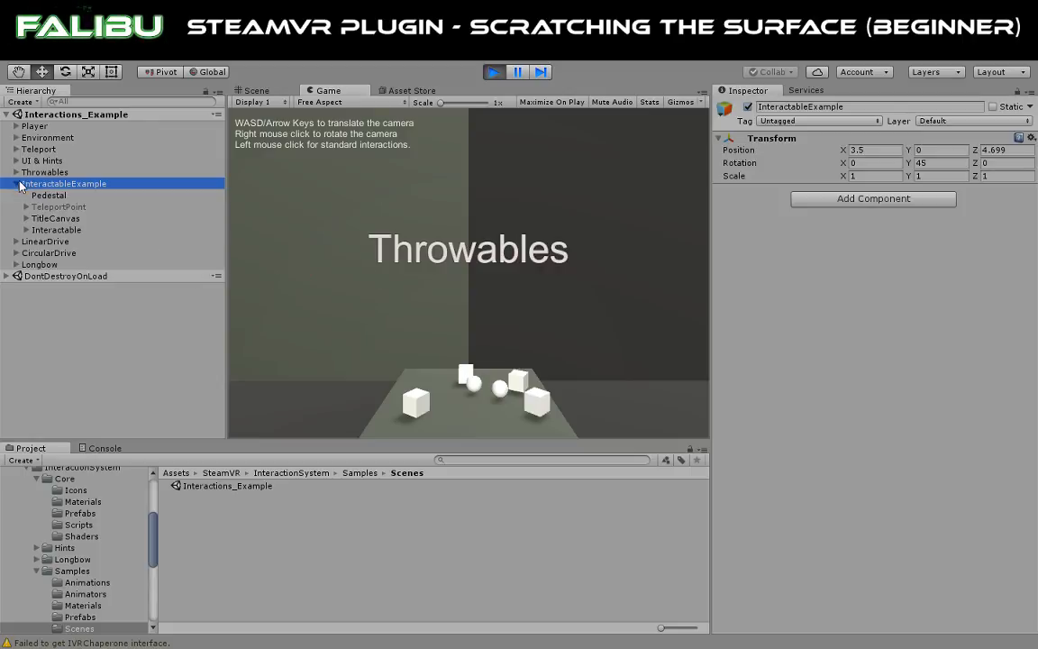
pyautogui.click(26, 230)
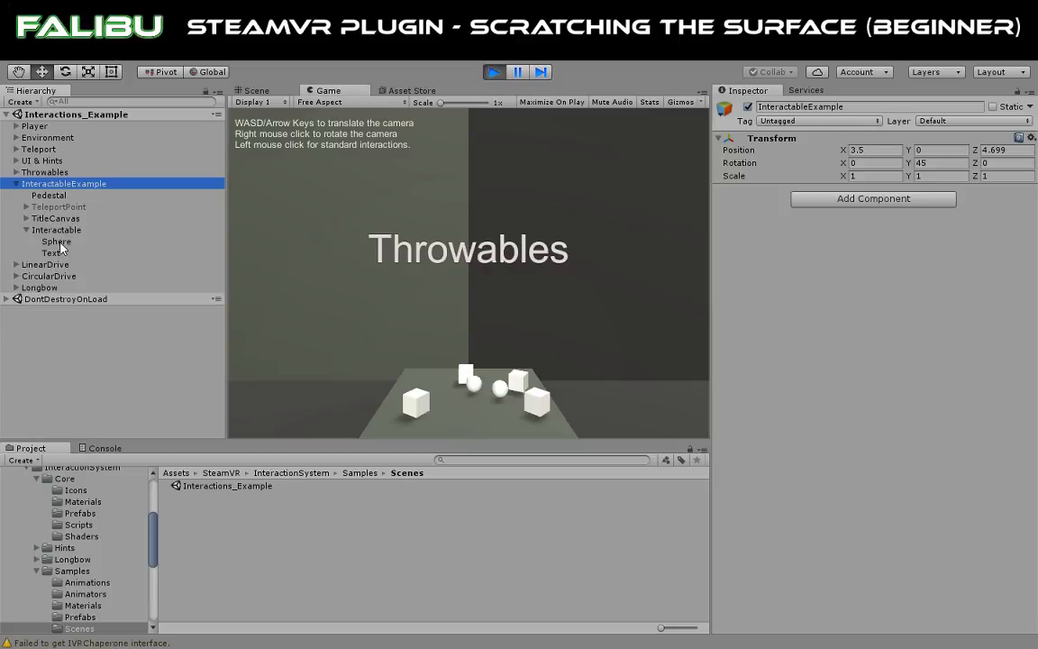
pyautogui.click(56, 240)
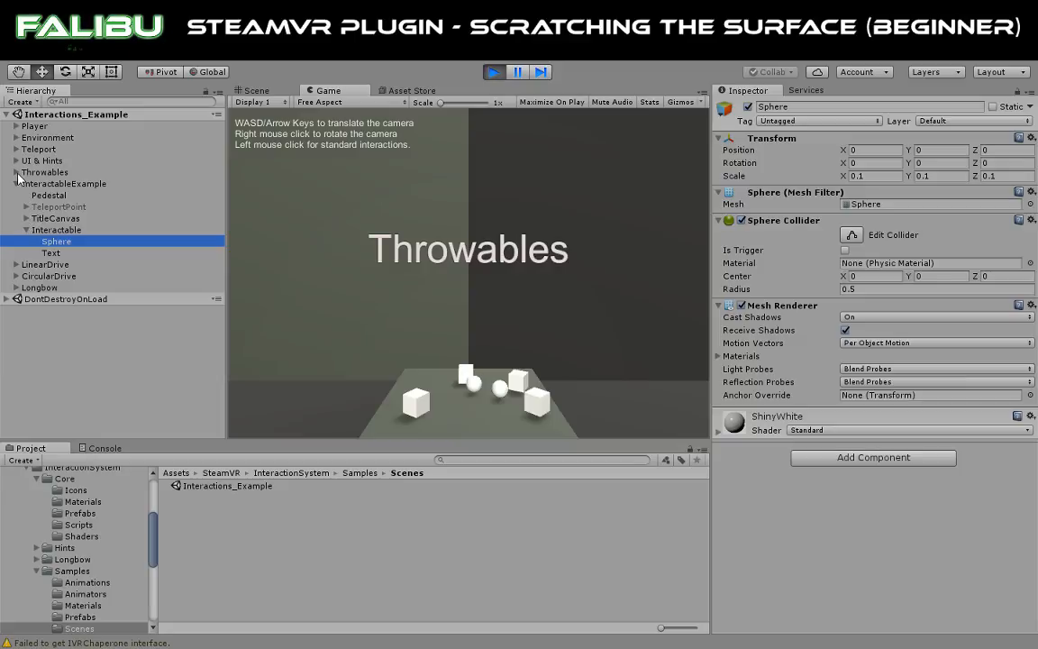
# Inspect the components of a ThrowableCube in the Throwables group, including its Interactable and Throwable scripts.
pyautogui.click(16, 172)
pyautogui.click(32, 173)
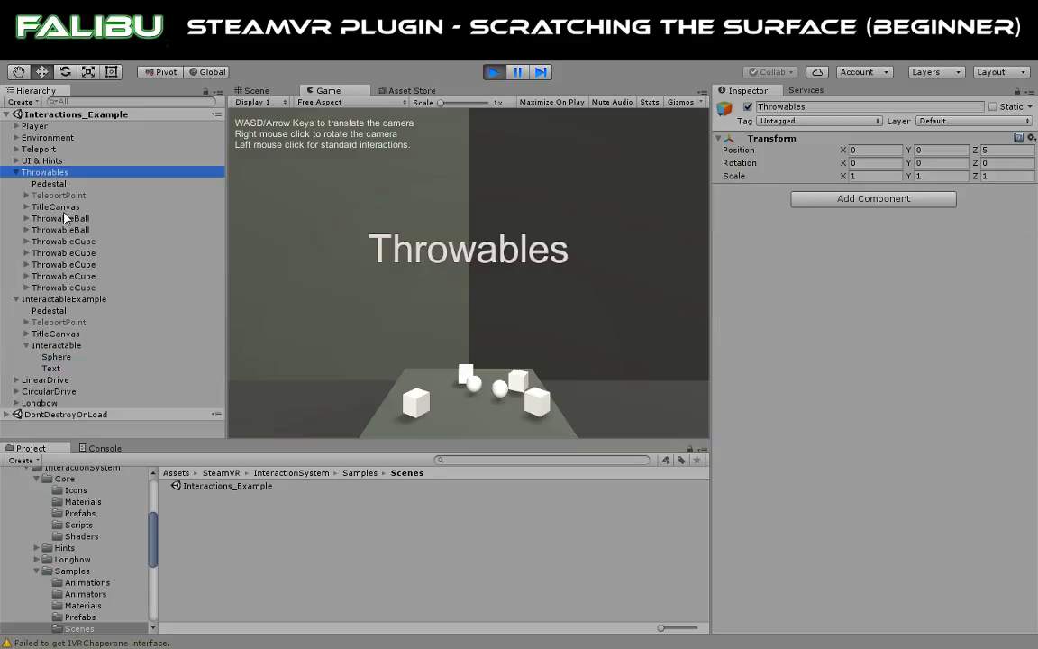
pyautogui.click(70, 241)
pyautogui.click(76, 253)
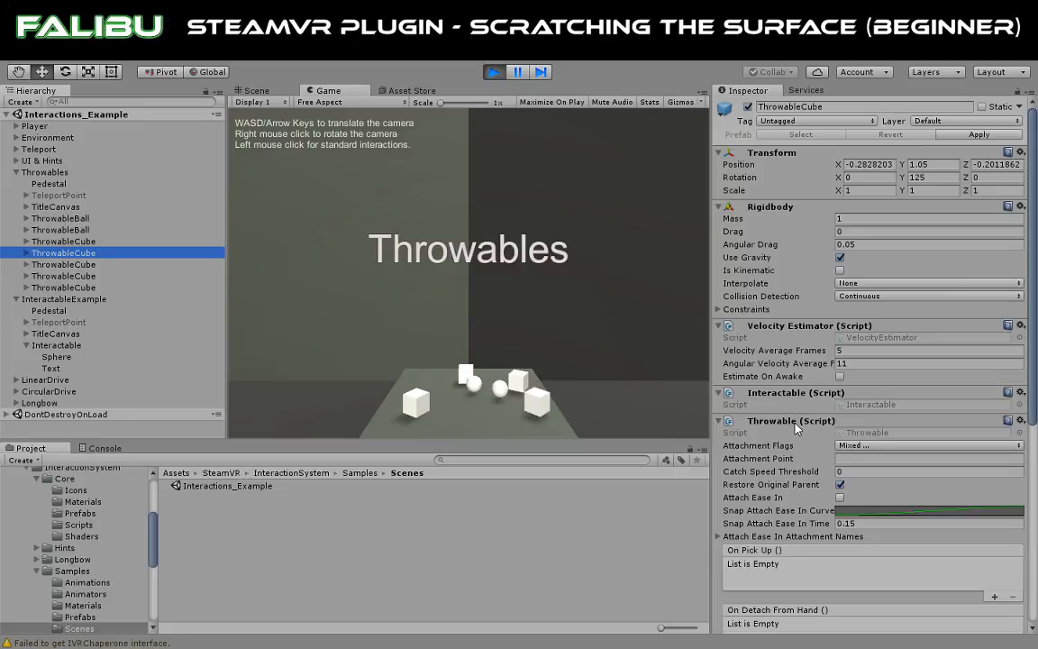
pyautogui.scroll(-2, 795, 429)
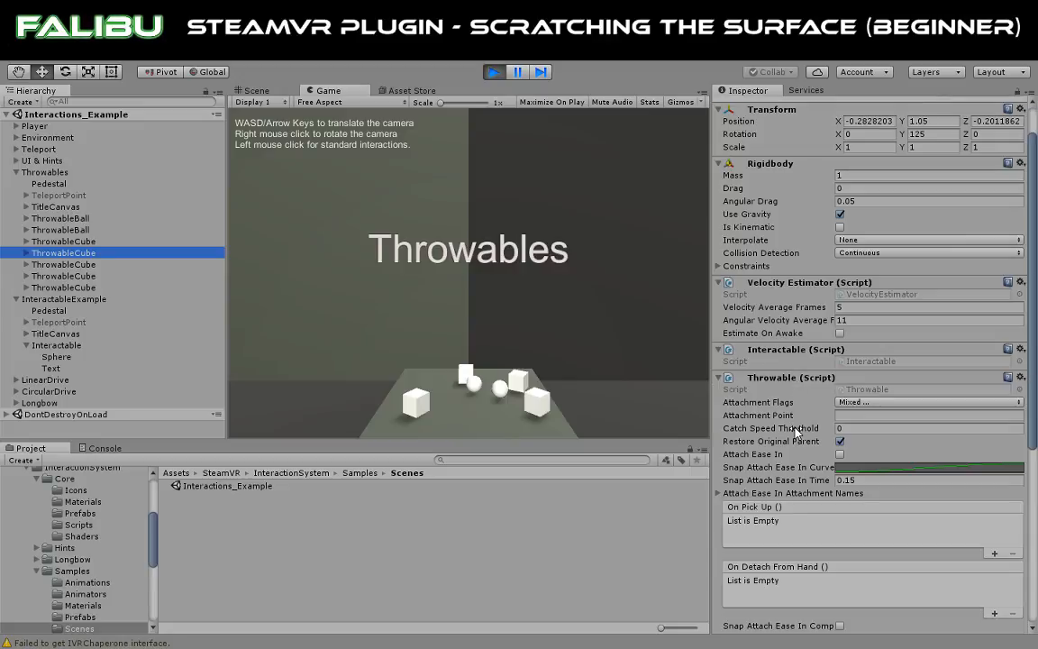
# Throw two more cubes off the Throwables pedestal and walk over to the Interactable pedestal.
pyautogui.moveTo(426, 412); pyautogui.dragTo(559, 251)
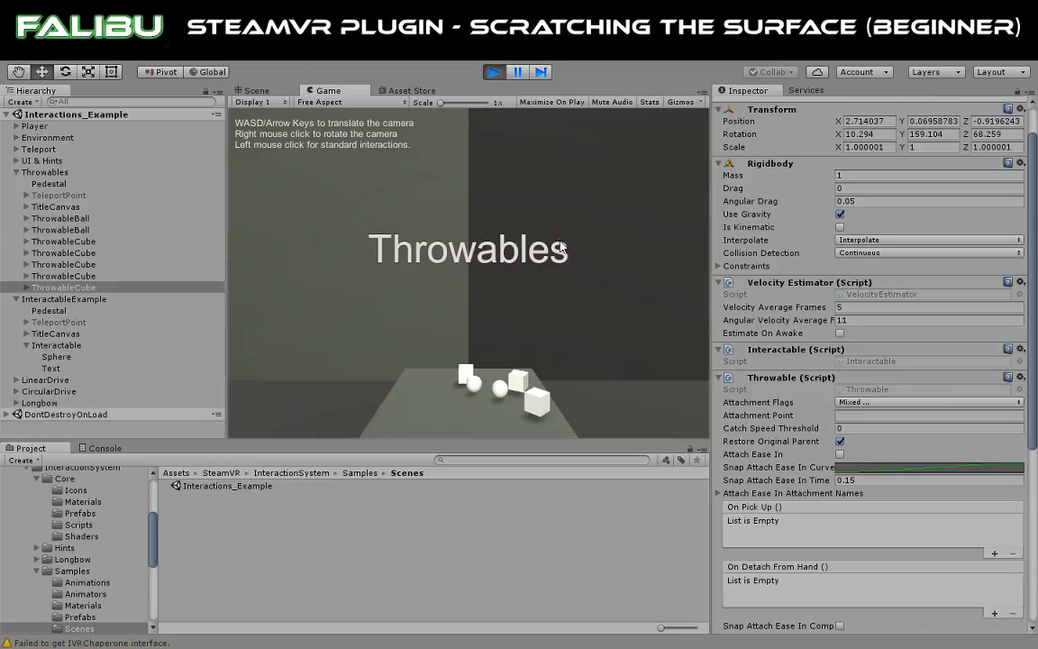
pyautogui.moveTo(541, 396); pyautogui.dragTo(479, 297)
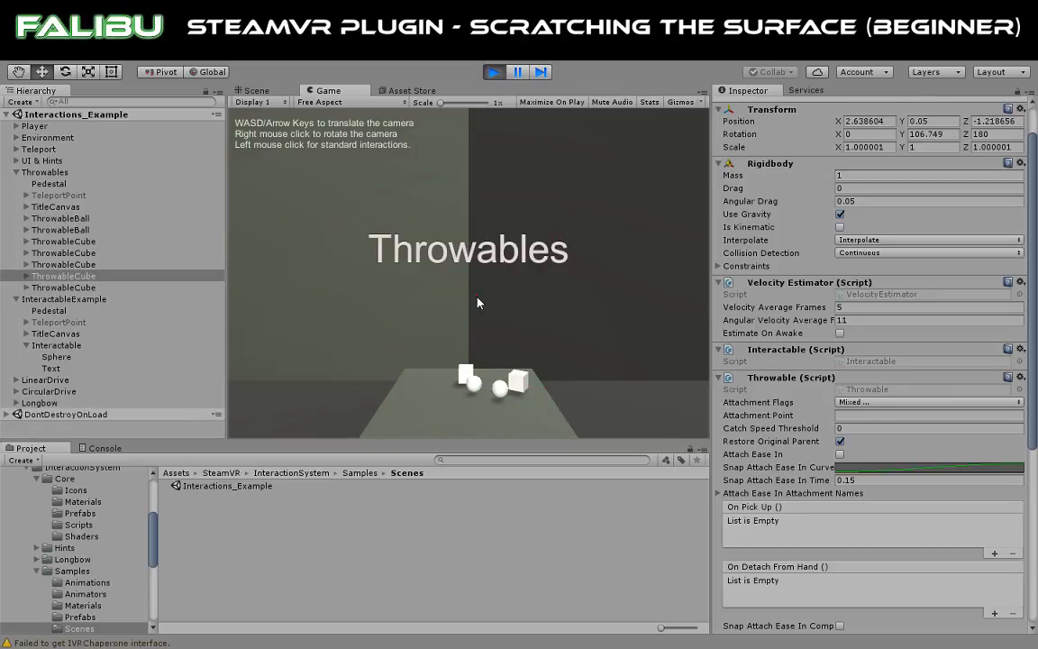
pyautogui.moveTo(479, 297); pyautogui.dragTo(541, 337, button='right')
pyautogui.press('w')
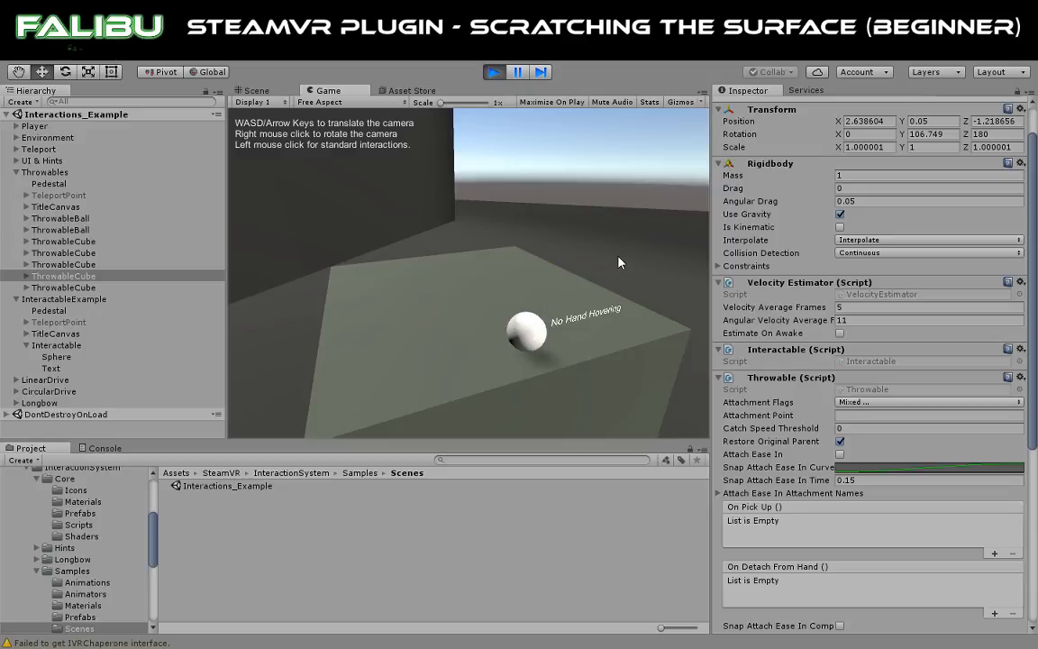
# Walk the player from the Interactable pedestal to a position facing the Linear Drive pedestal.
pyautogui.moveTo(512, 258); pyautogui.dragTo(556, 242, button='right')
pyautogui.press('w')
pyautogui.press('d')
pyautogui.press('w')
pyautogui.press('s')
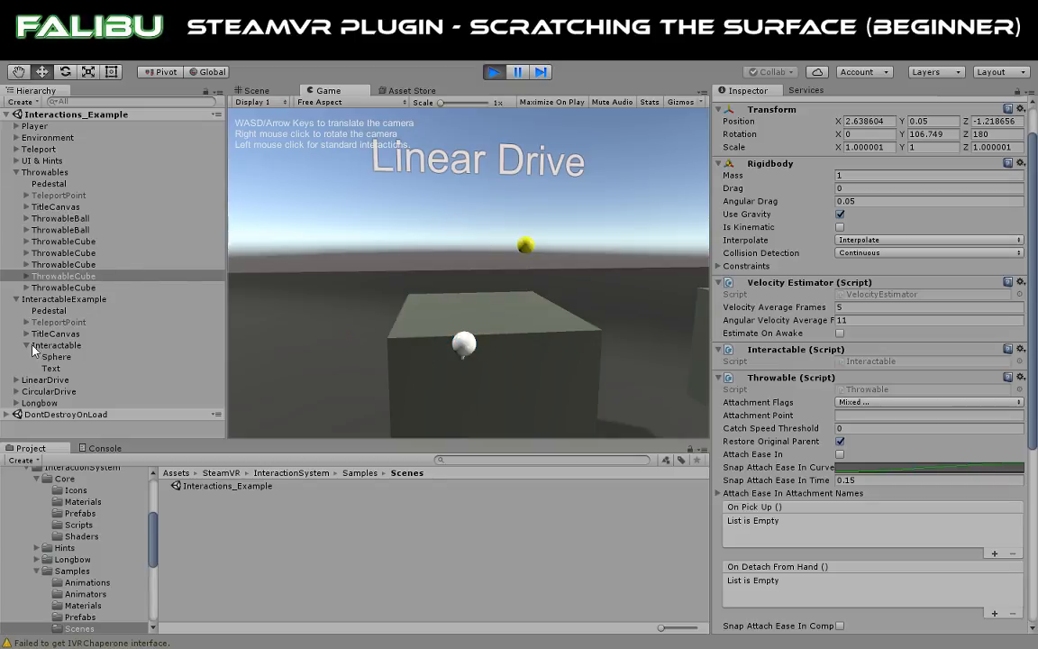
# Inspect LinearDrive's Pedestal, TitleCanvas and Animation objects, and show the contents of the InteractionSystem asset folder.
pyautogui.click(22, 382)
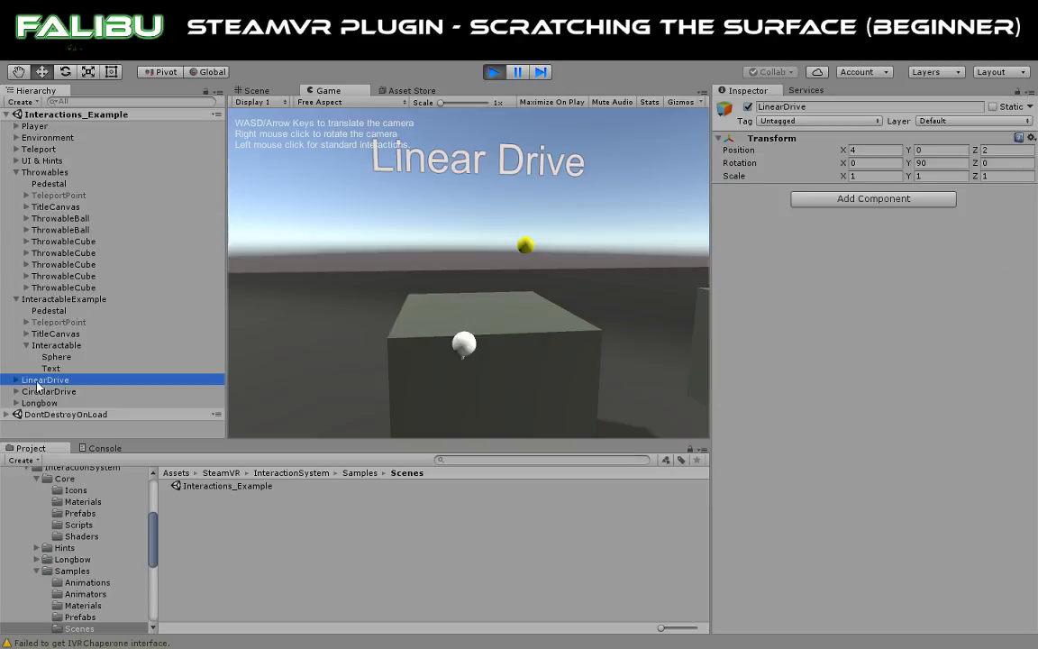
pyautogui.click(16, 381)
pyautogui.scroll(-2, 54, 379)
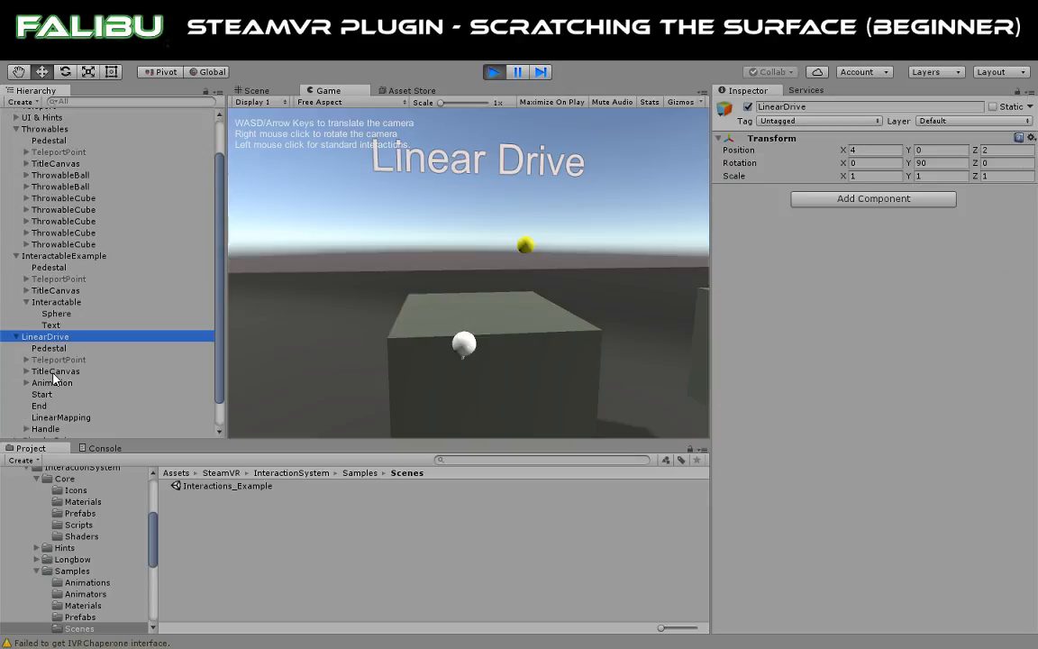
pyautogui.scroll(-2, 54, 382)
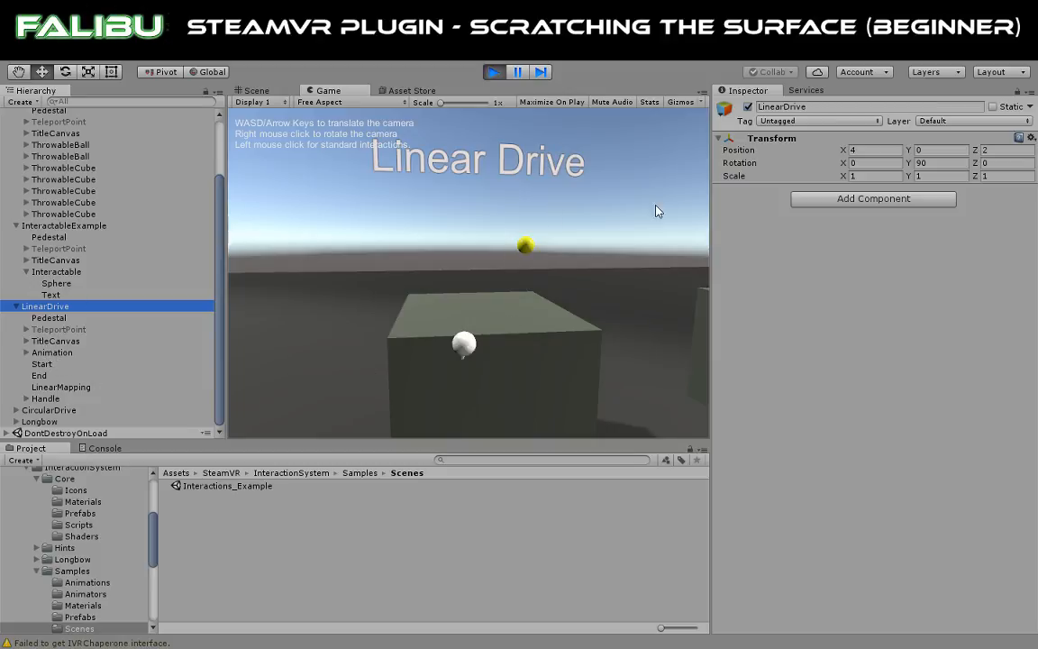
pyautogui.click(54, 317)
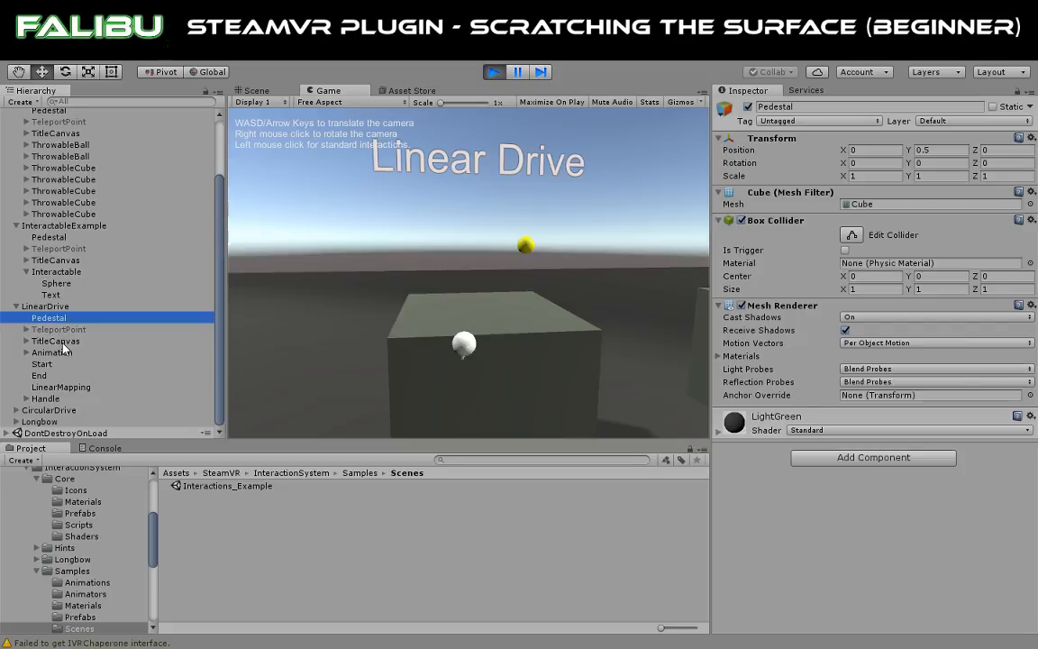
pyautogui.click(56, 341)
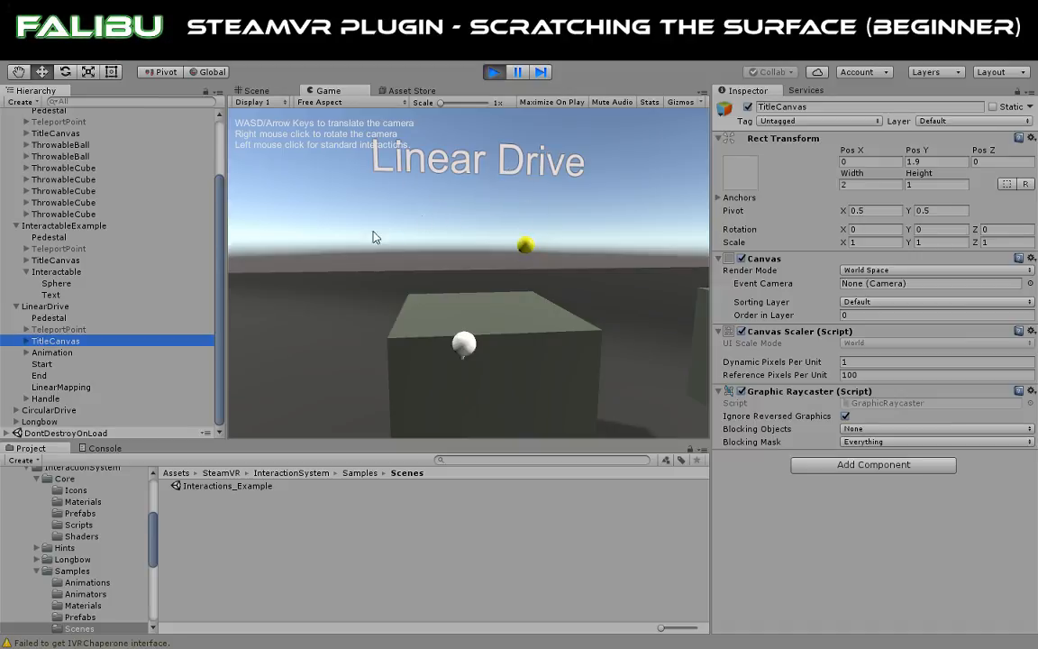
pyautogui.click(52, 354)
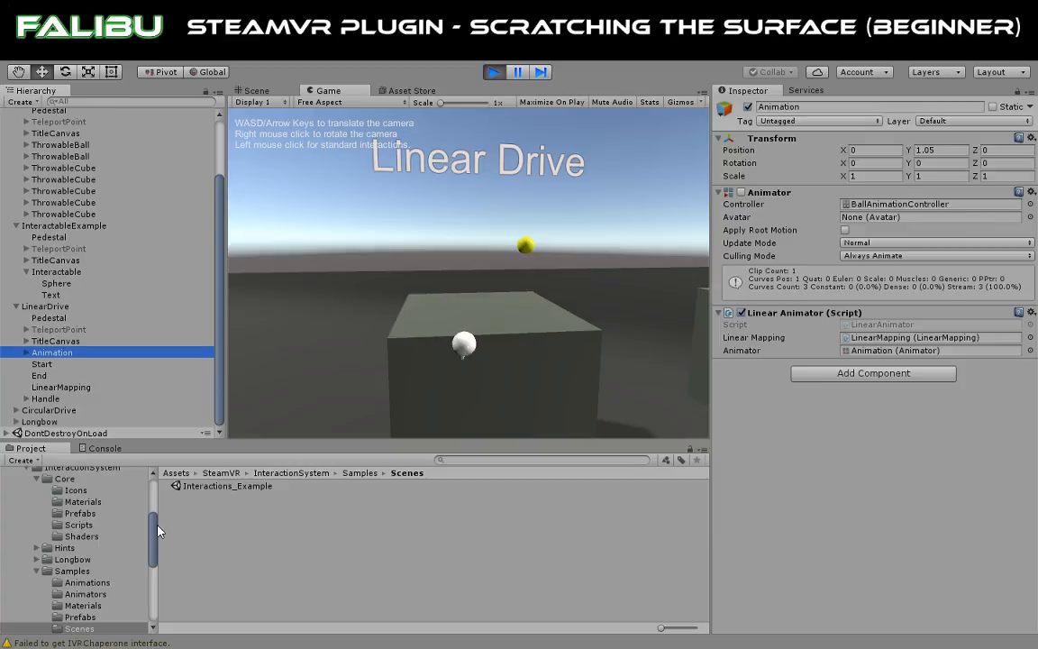
pyautogui.scroll(8, 157, 532)
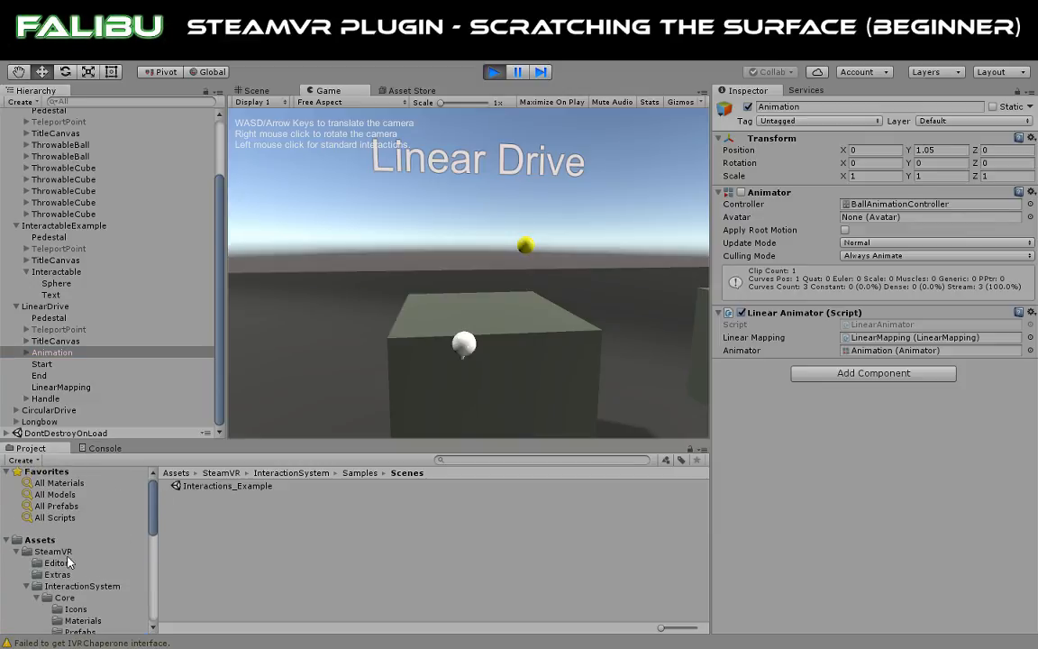
pyautogui.click(56, 586)
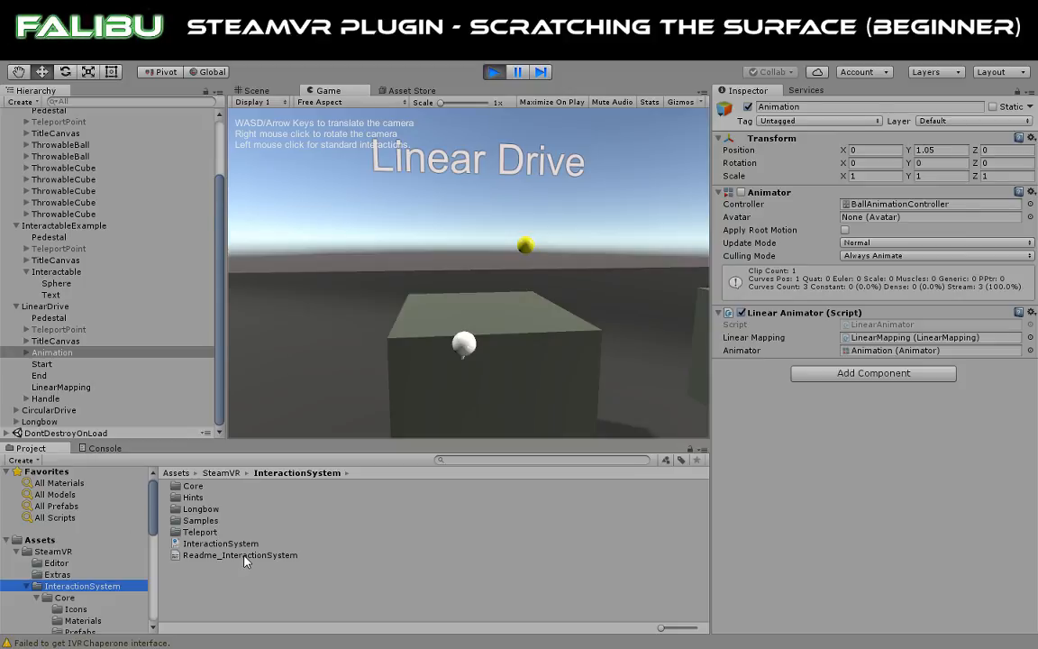
# Slide the Linear Drive handle sideways along its track and turn the player toward the Circular Drive station.
pyautogui.moveTo(455, 347); pyautogui.dragTo(530, 340)
pyautogui.moveTo(514, 280); pyautogui.dragTo(570, 271, button='right')
pyautogui.press('w')
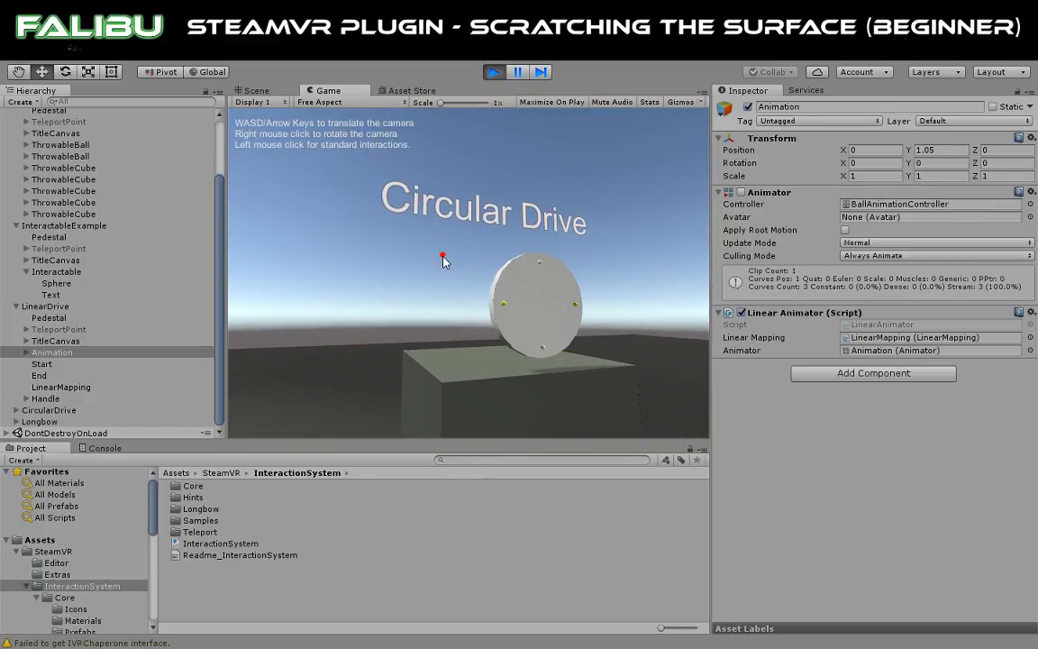
# Move up to the Circular Drive pedestal and try turning its wheel by the rim.
pyautogui.press('d')
pyautogui.moveTo(433, 257)
pyautogui.mouseDown(button='right')
pyautogui.moveTo(404, 263)
pyautogui.moveTo(426, 244)
pyautogui.mouseUp(button='right')
pyautogui.press('w')
pyautogui.moveTo(591, 264); pyautogui.dragTo(614, 294, button='right')
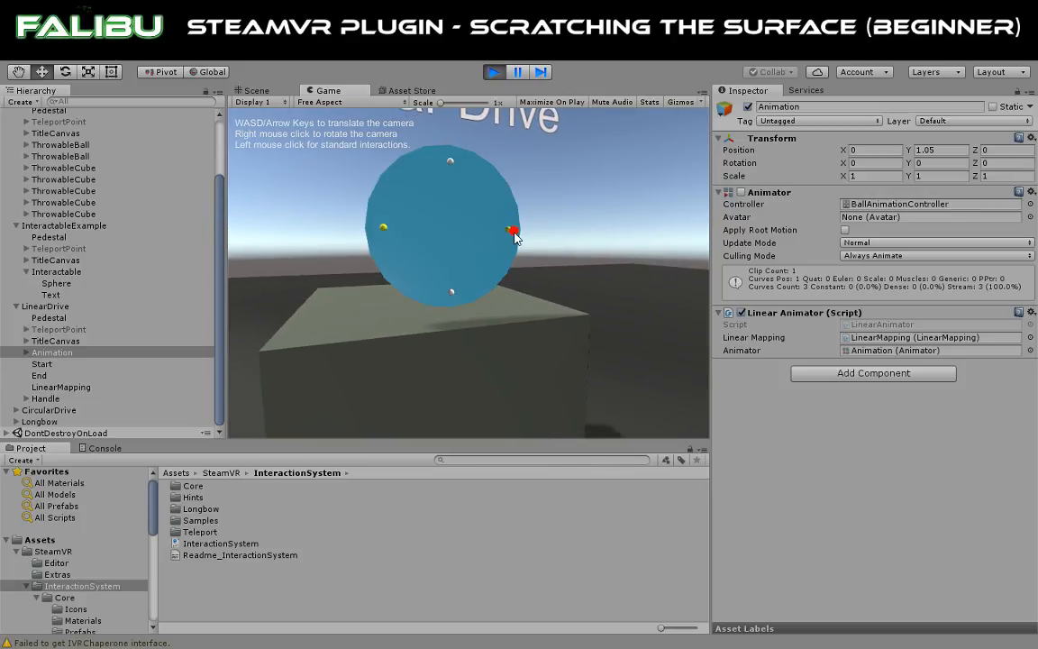
pyautogui.moveTo(514, 233)
pyautogui.mouseDown()
pyautogui.moveTo(452, 292)
pyautogui.moveTo(402, 208)
pyautogui.moveTo(479, 194)
pyautogui.moveTo(485, 288)
pyautogui.moveTo(447, 317)
pyautogui.moveTo(390, 273)
pyautogui.moveTo(387, 208)
pyautogui.moveTo(430, 145)
pyautogui.moveTo(491, 177)
pyautogui.moveTo(503, 258)
pyautogui.moveTo(459, 296)
pyautogui.moveTo(396, 275)
pyautogui.moveTo(398, 191)
pyautogui.moveTo(472, 174)
pyautogui.moveTo(494, 227)
pyautogui.moveTo(438, 287)
pyautogui.moveTo(387, 216)
pyautogui.moveTo(454, 184)
pyautogui.moveTo(475, 214)
pyautogui.moveTo(575, 224)
pyautogui.mouseUp()
# Walk the player from the Circular Drive station to the pedestal holding the longbow.
pyautogui.moveTo(575, 225); pyautogui.dragTo(547, 249, button='right')
pyautogui.press('w')
pyautogui.press('w')
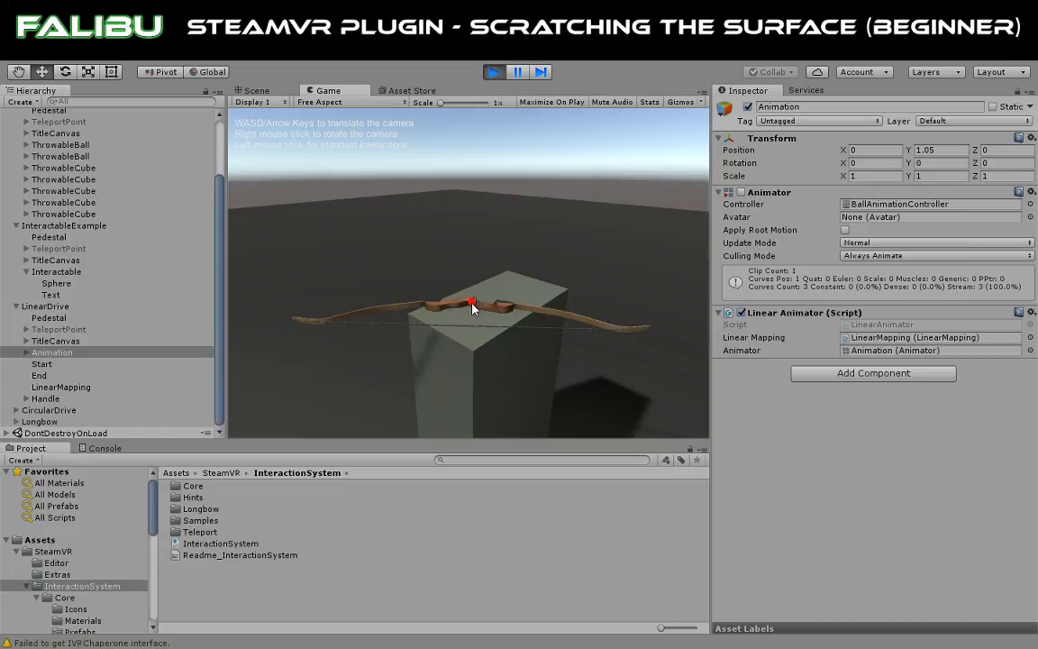
pyautogui.press('d')
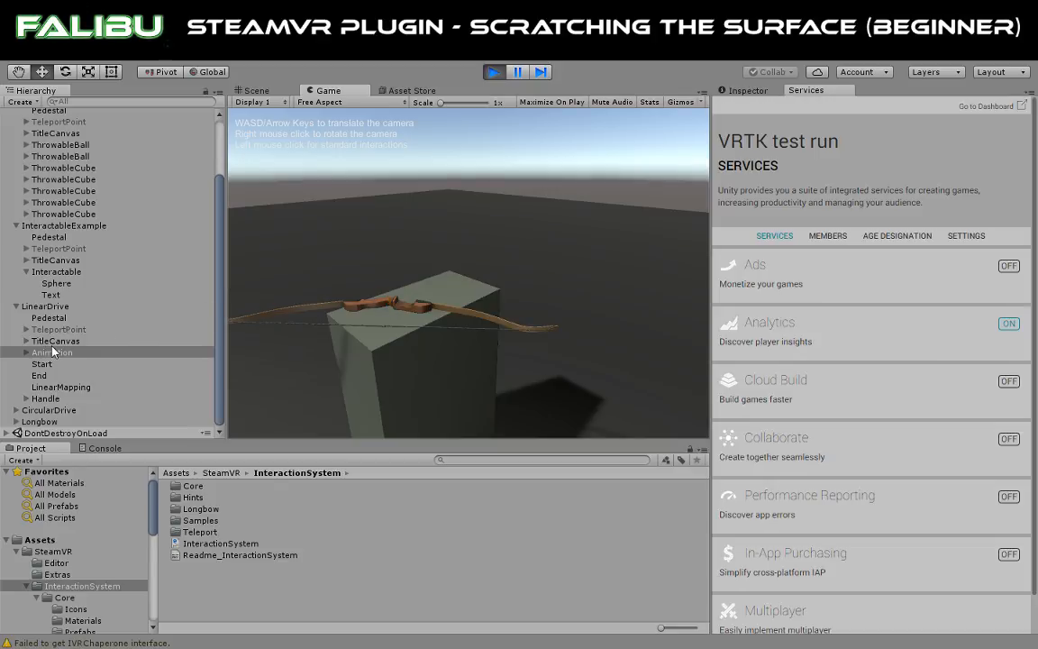
# Inspect the Longbow group's BowPickup object and locate its ItemPackageSpawner and Interactable scripts in the project assets.
pyautogui.click(40, 421)
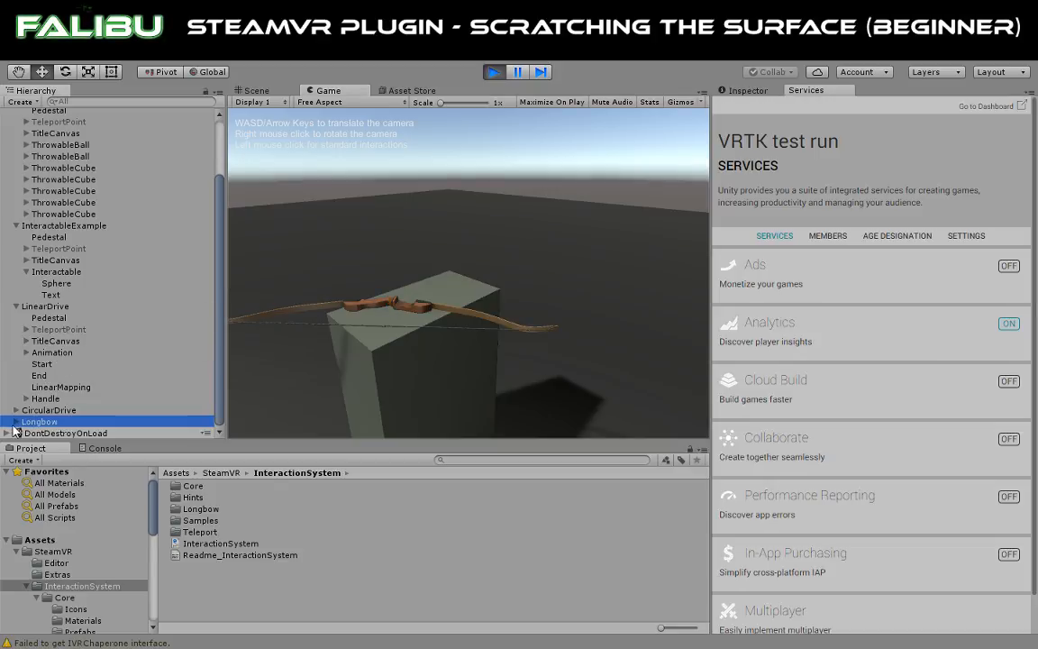
pyautogui.click(16, 421)
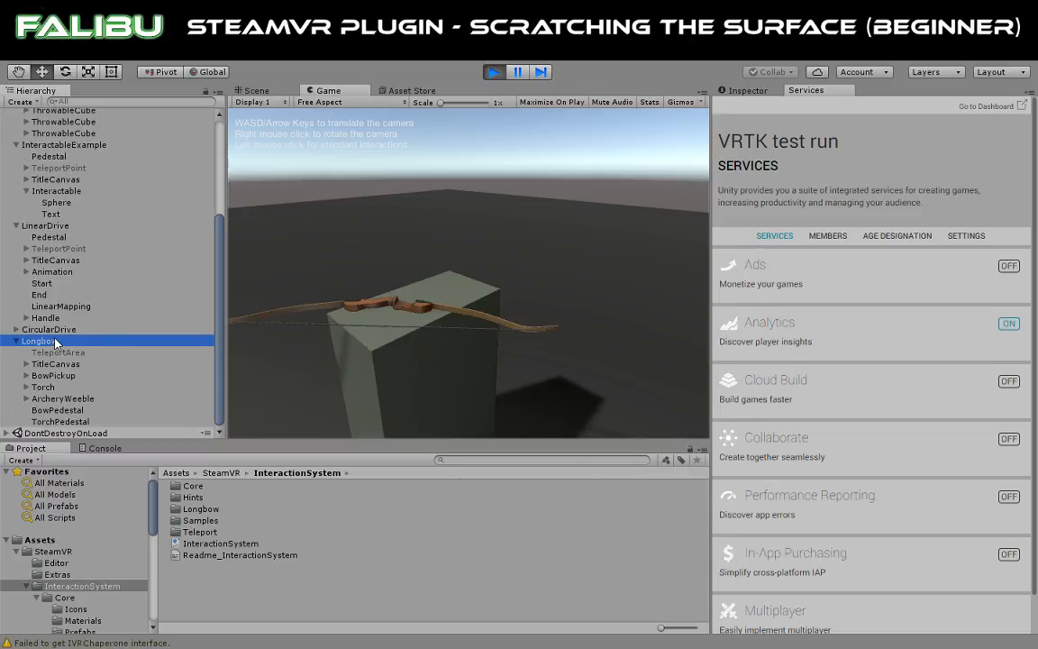
pyautogui.click(50, 375)
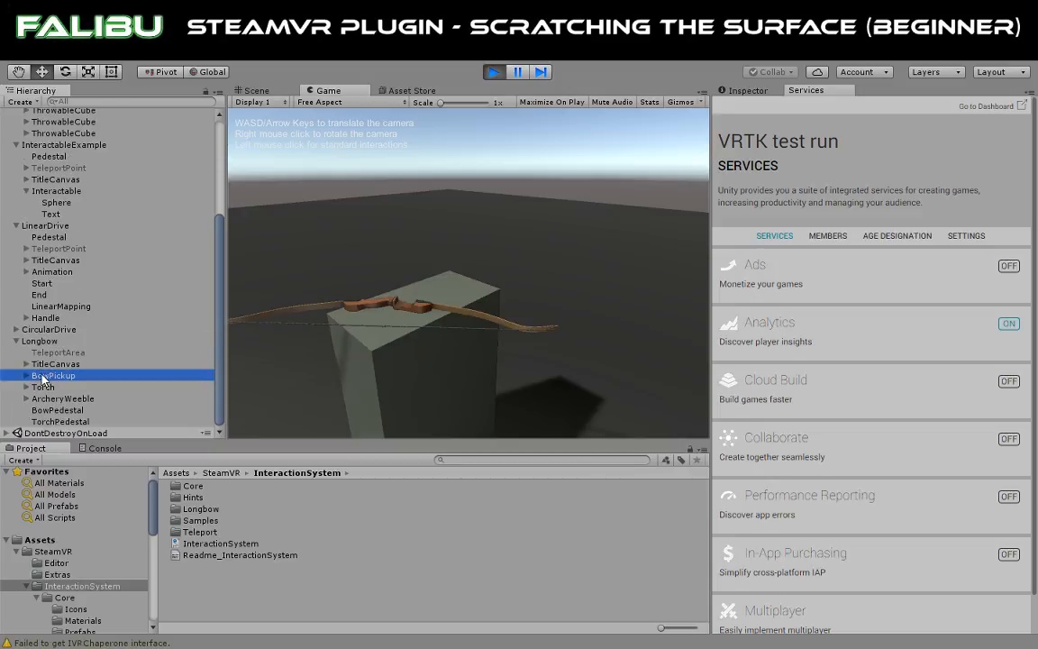
pyautogui.click(749, 92)
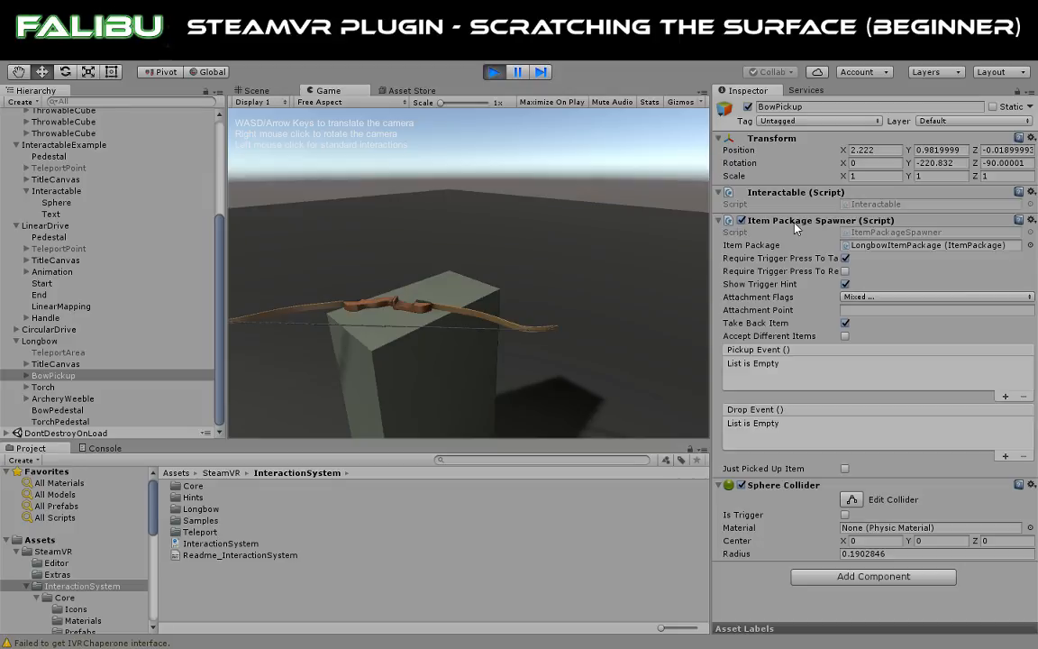
pyautogui.click(889, 234)
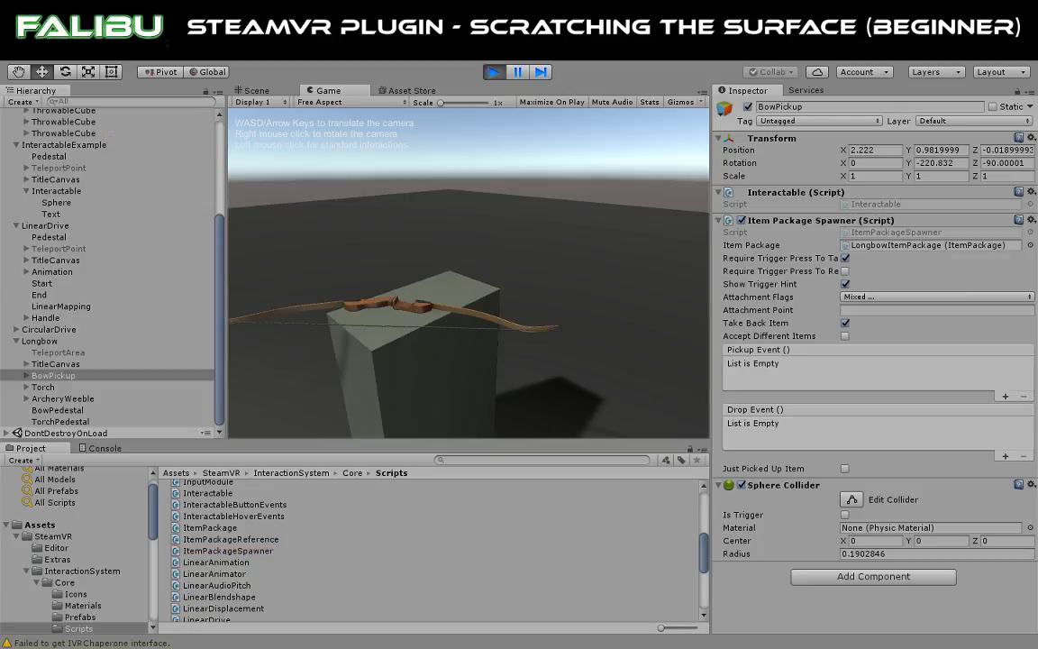
pyautogui.click(879, 206)
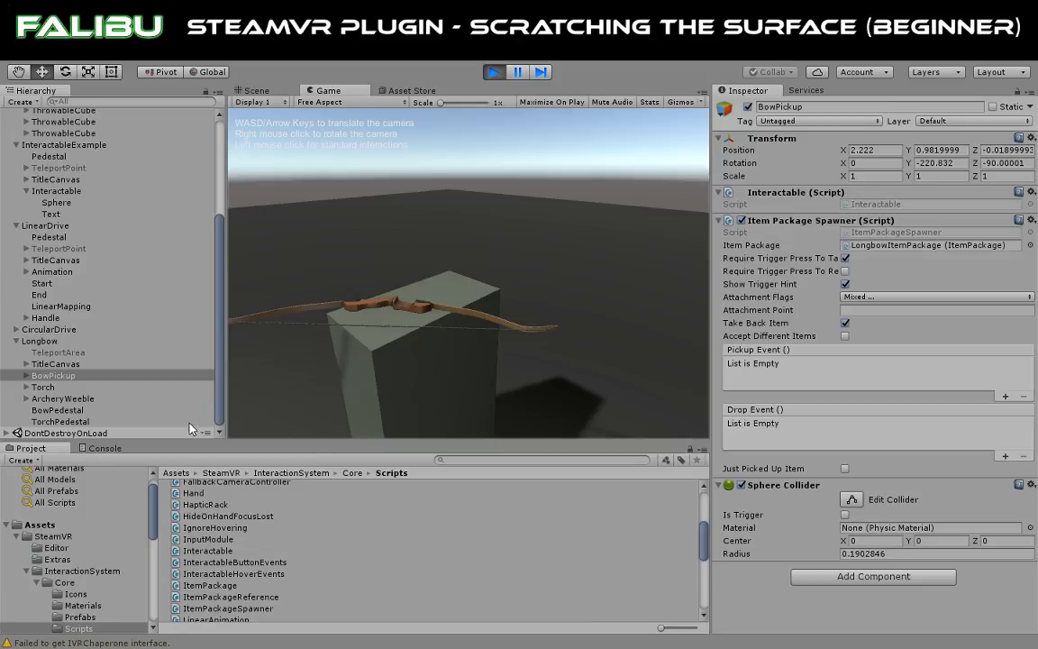
# View the Samples folder's contents, return to the InteractionSystem folder and select the InteractionSystem PDF.
pyautogui.moveTo(152, 527); pyautogui.dragTo(150, 563)
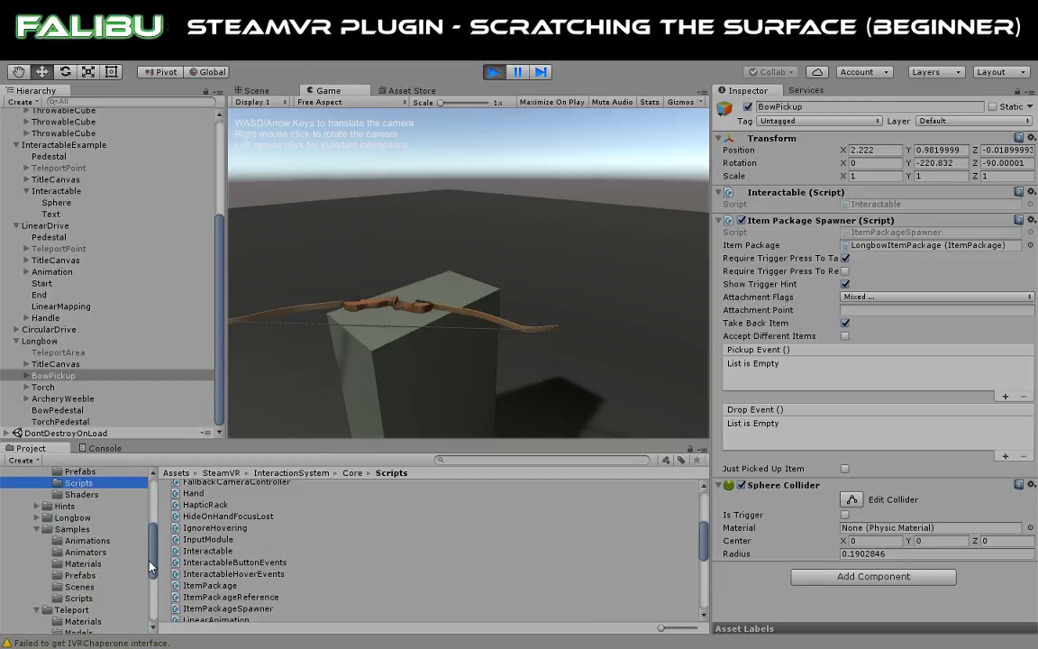
pyautogui.click(47, 529)
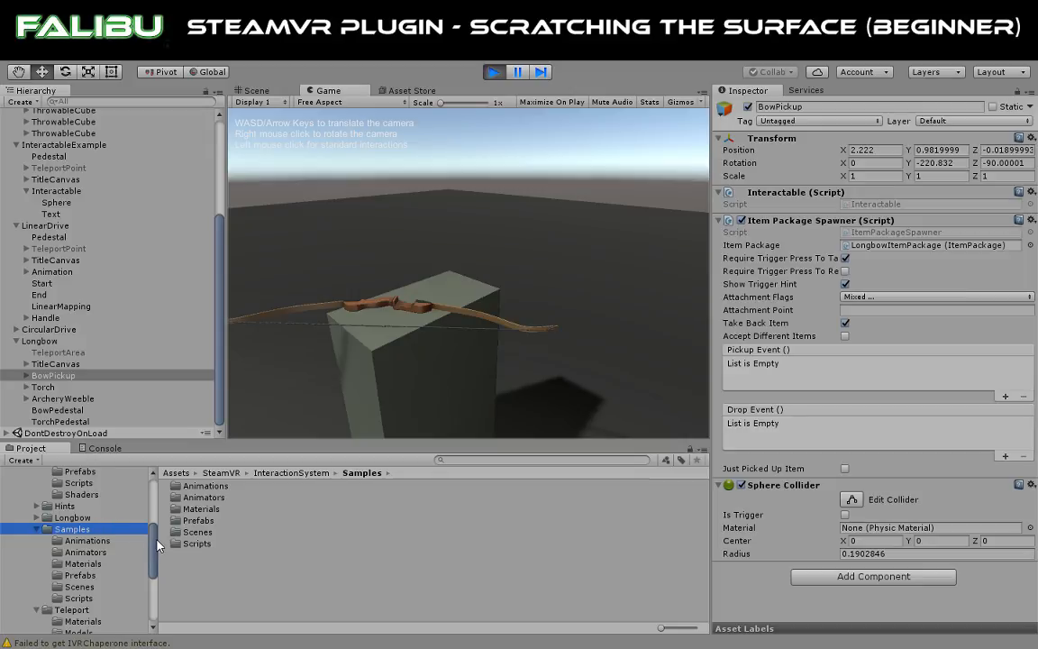
pyautogui.scroll(3, 155, 544)
pyautogui.click(43, 546)
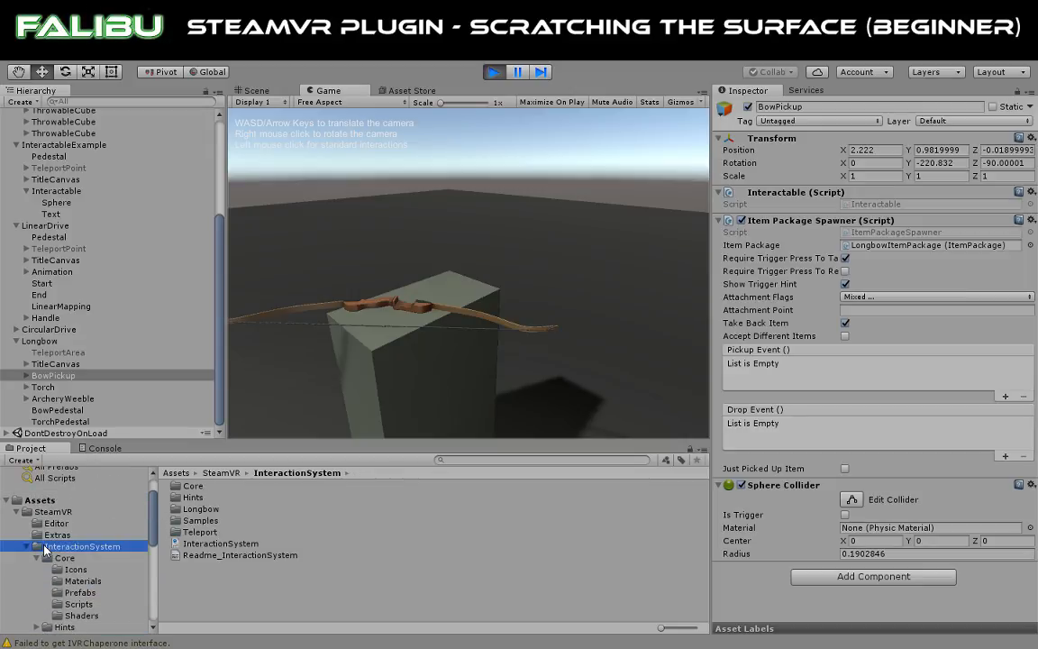
pyautogui.click(216, 545)
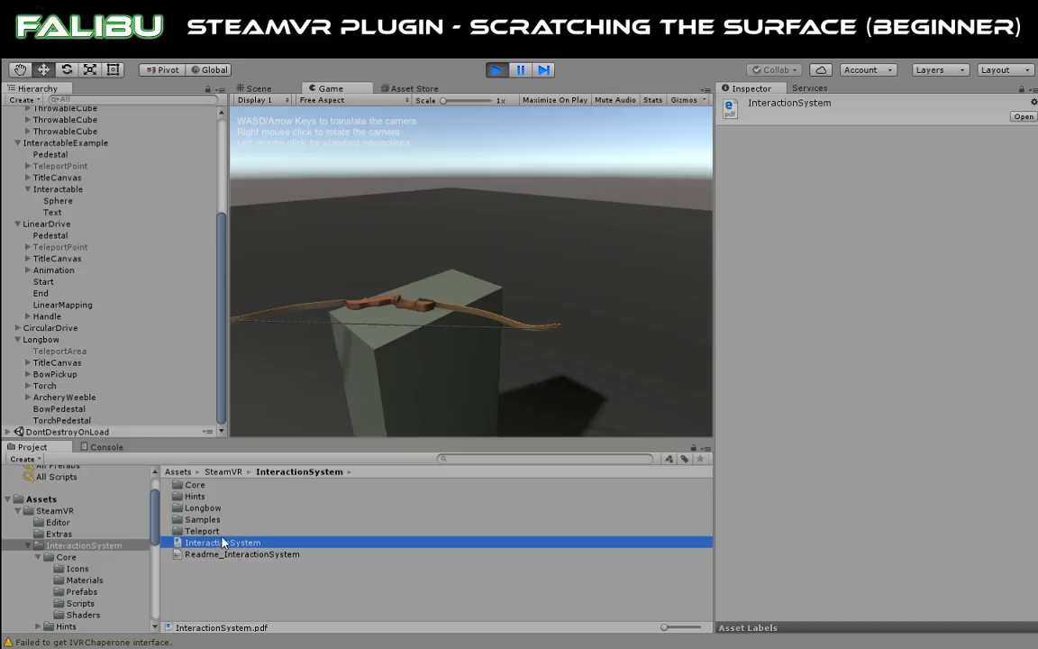
# Turn and move the player away from the longbow pedestal to look around the other stations in play mode.
pyautogui.click(470, 358)
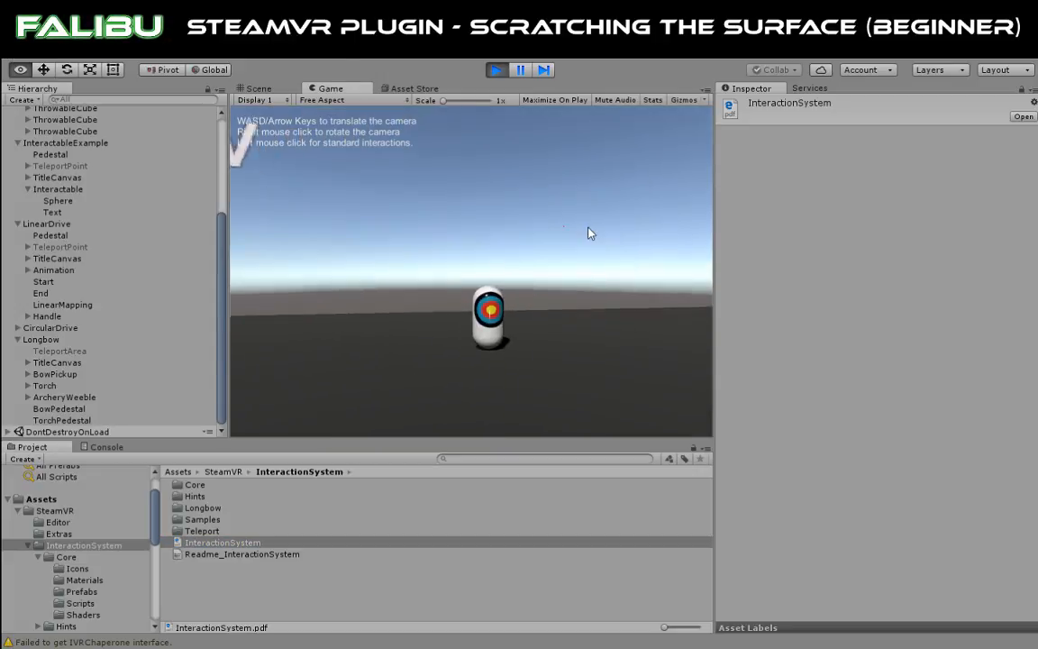
pyautogui.moveTo(521, 260); pyautogui.dragTo(673, 263, button='right')
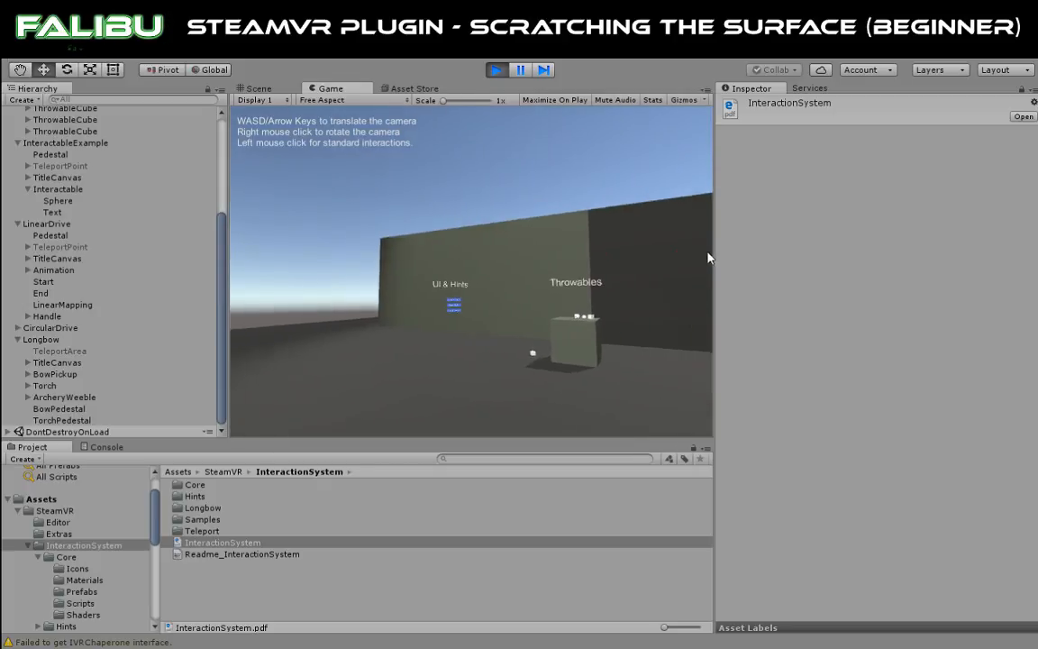
pyautogui.press('d')
pyautogui.moveTo(530, 263); pyautogui.dragTo(461, 314, button='right')
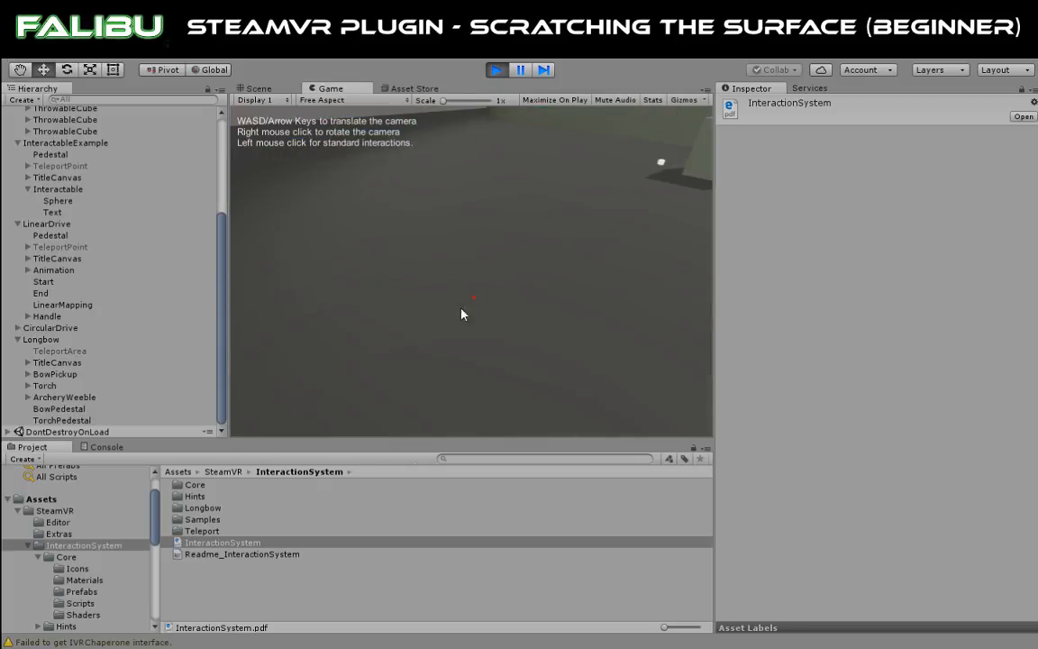
# Inspect the Player prefab in InteractionSystem's Core Prefabs folder and expand its child objects.
pyautogui.click(177, 487)
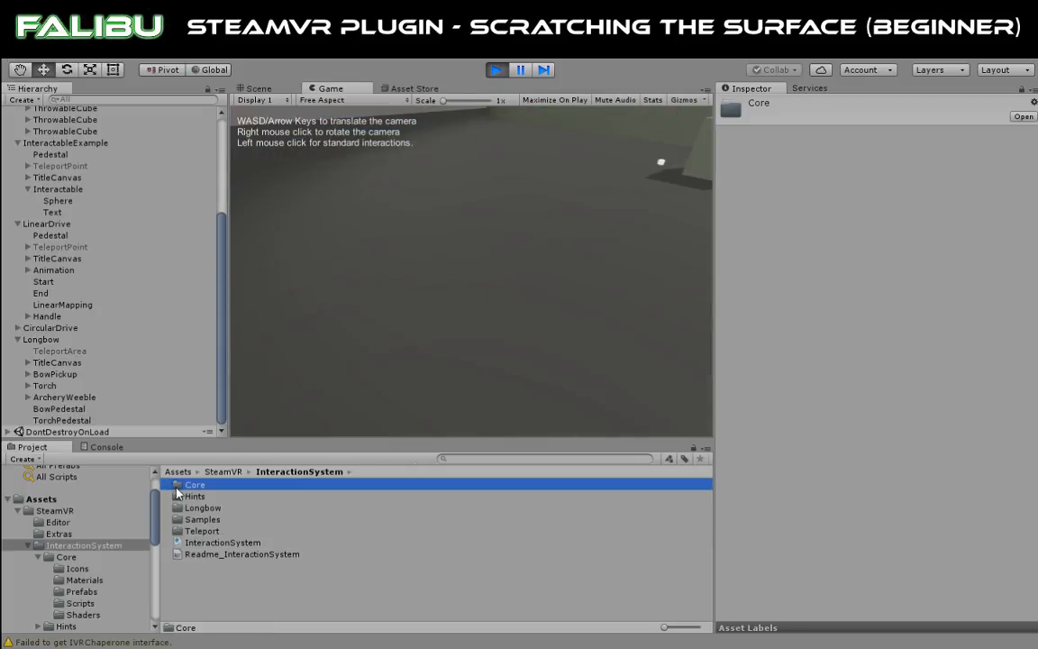
pyautogui.doubleClick(177, 487)
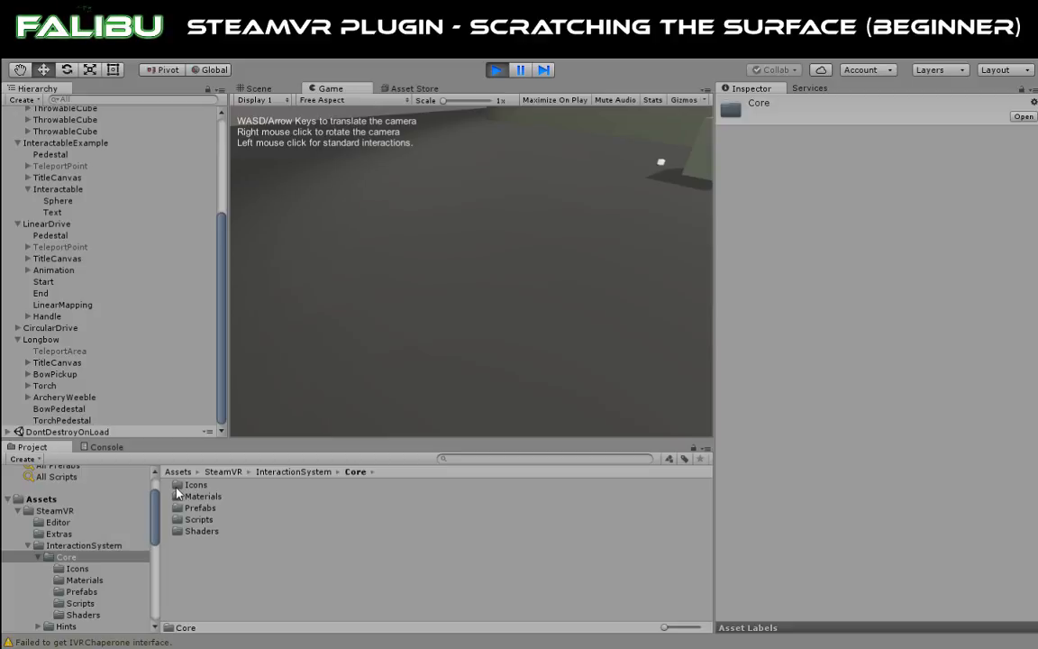
pyautogui.doubleClick(189, 509)
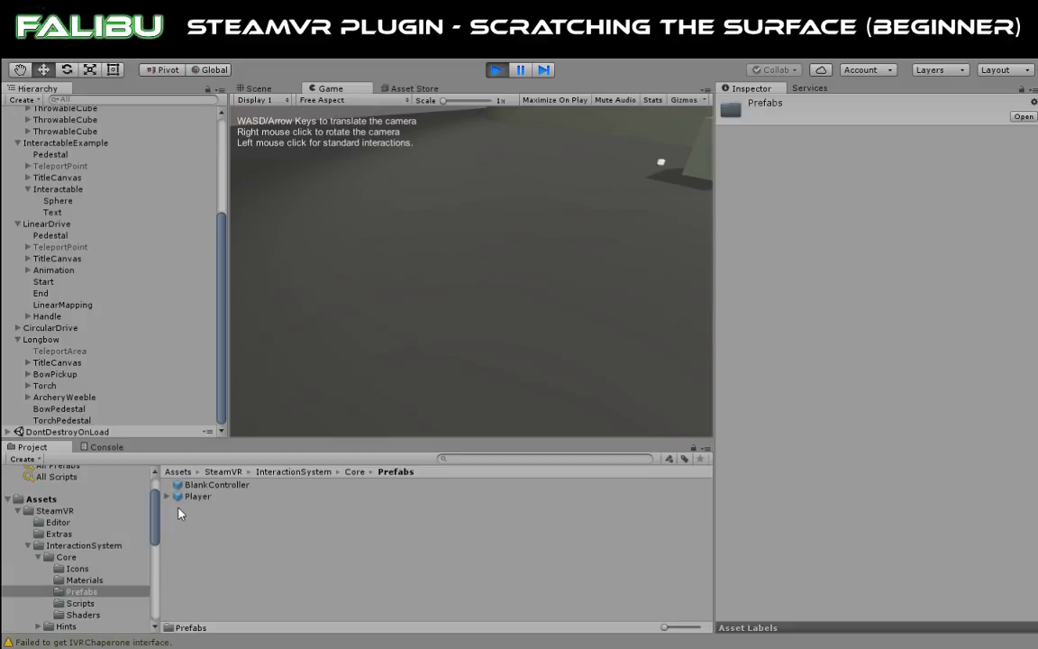
pyautogui.click(178, 498)
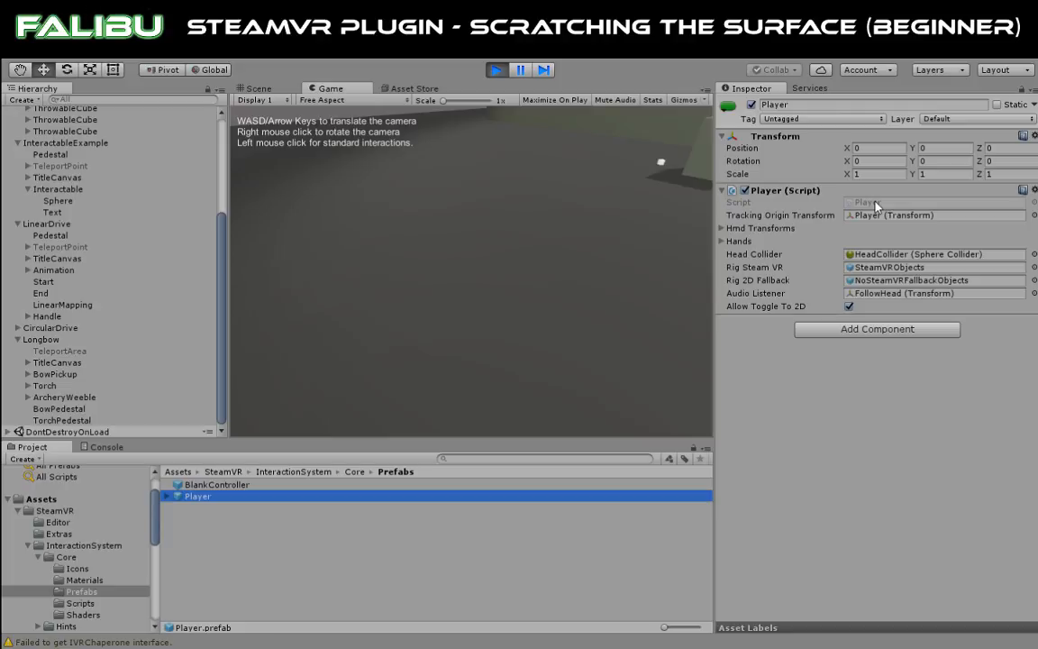
pyautogui.click(163, 498)
pyautogui.click(167, 497)
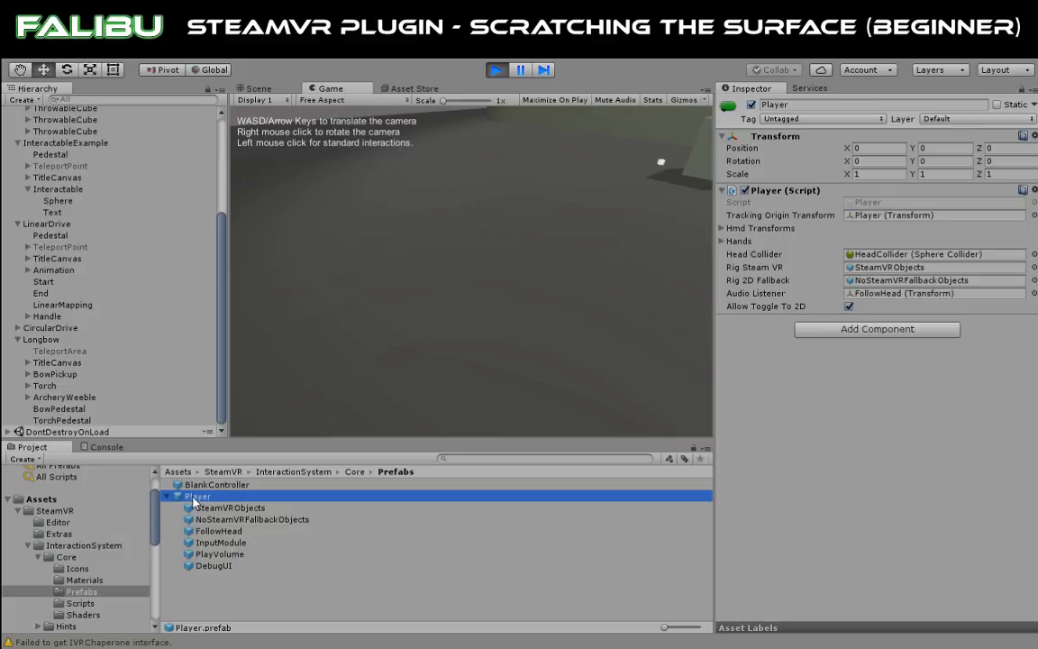
# Exit play mode to create a new scene, and delete its default Main Camera.
pyautogui.click(71, 72)
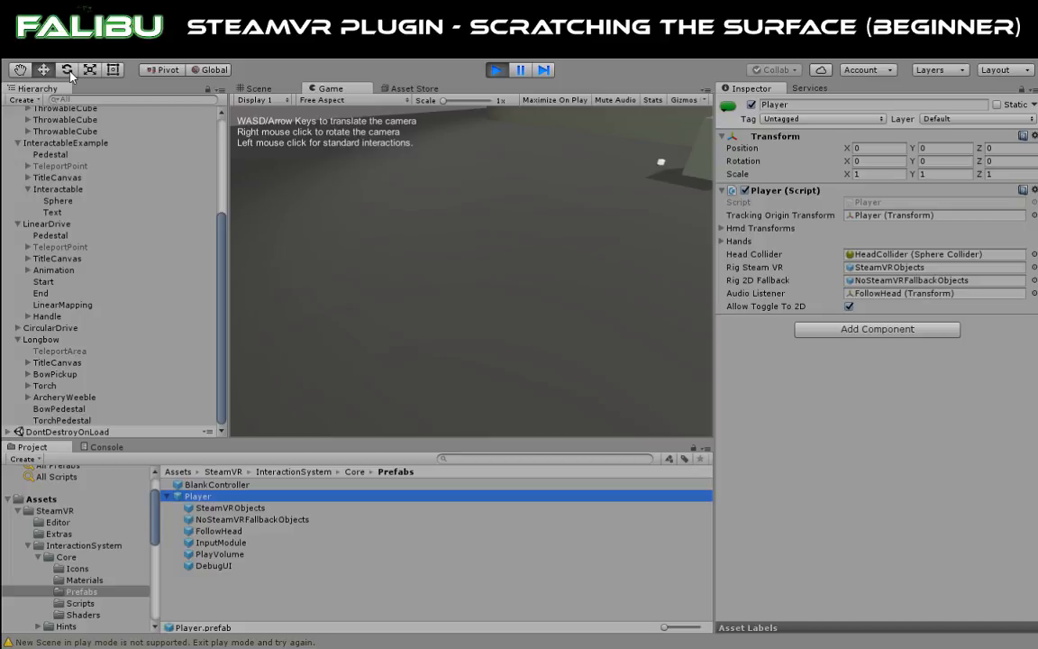
pyautogui.click(497, 69)
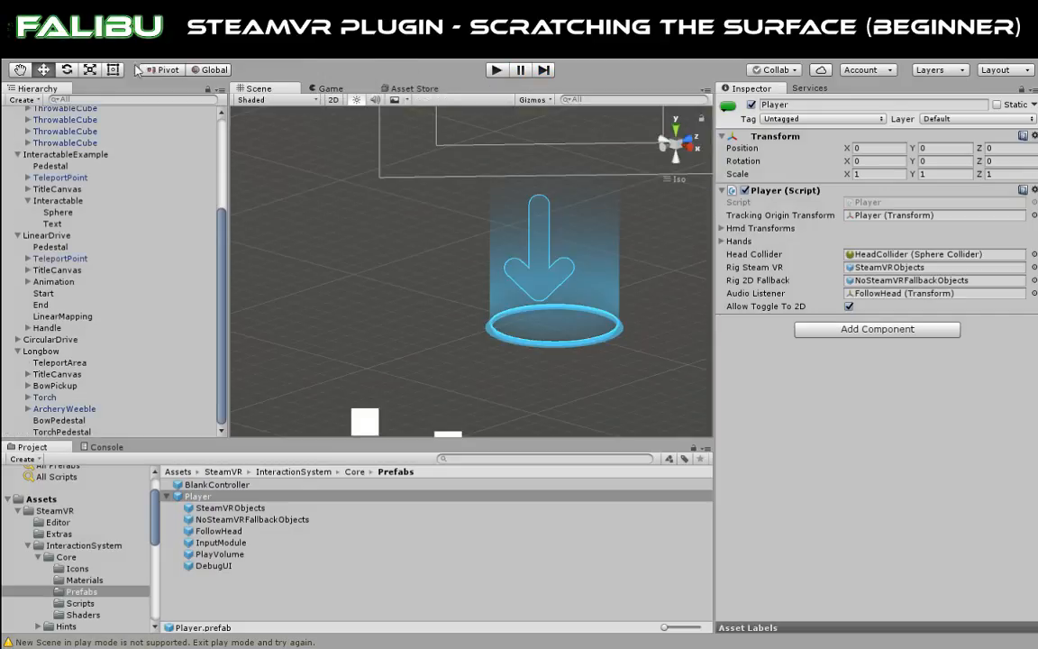
pyautogui.click(14, 54)
pyautogui.click(18, 63)
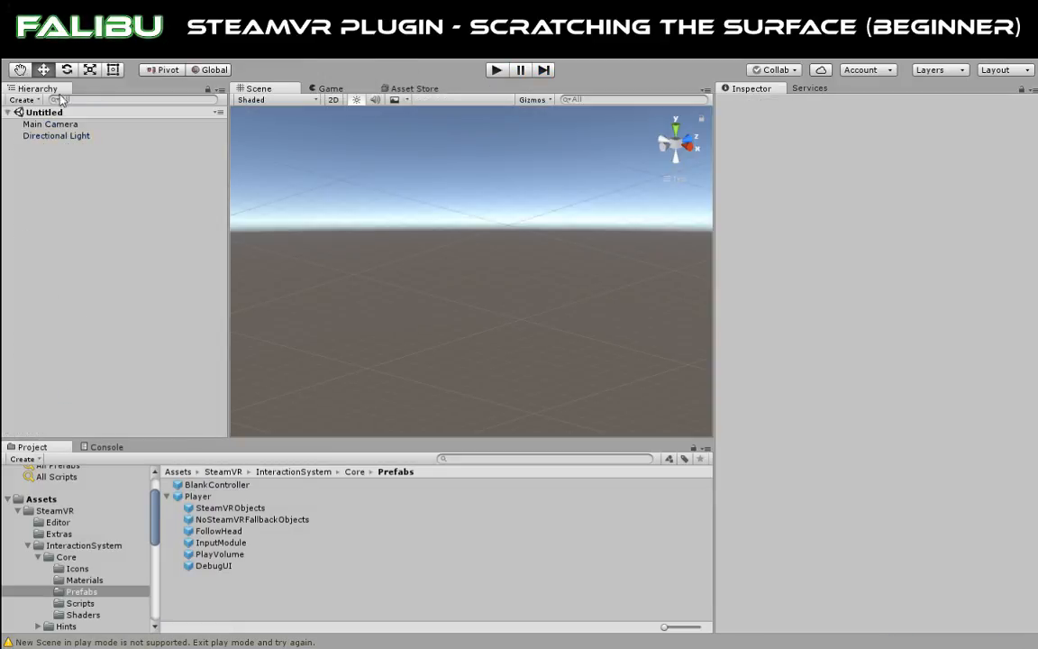
pyautogui.click(54, 125)
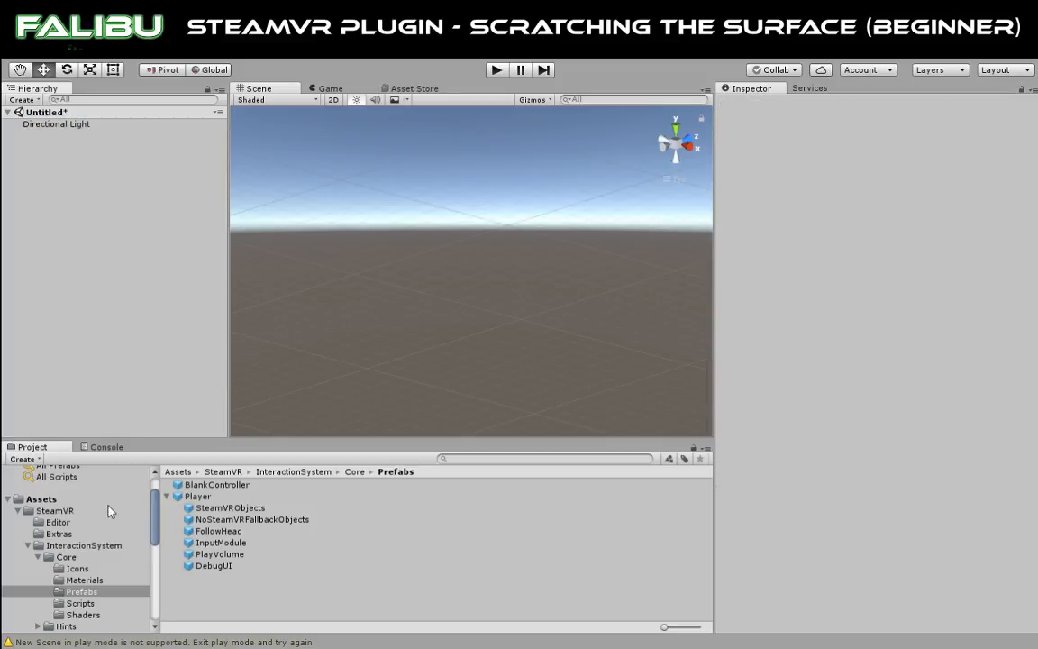
# Show the contents of the Prefabs folder directly under the SteamVR asset folder.
pyautogui.click(38, 499)
pyautogui.click(33, 512)
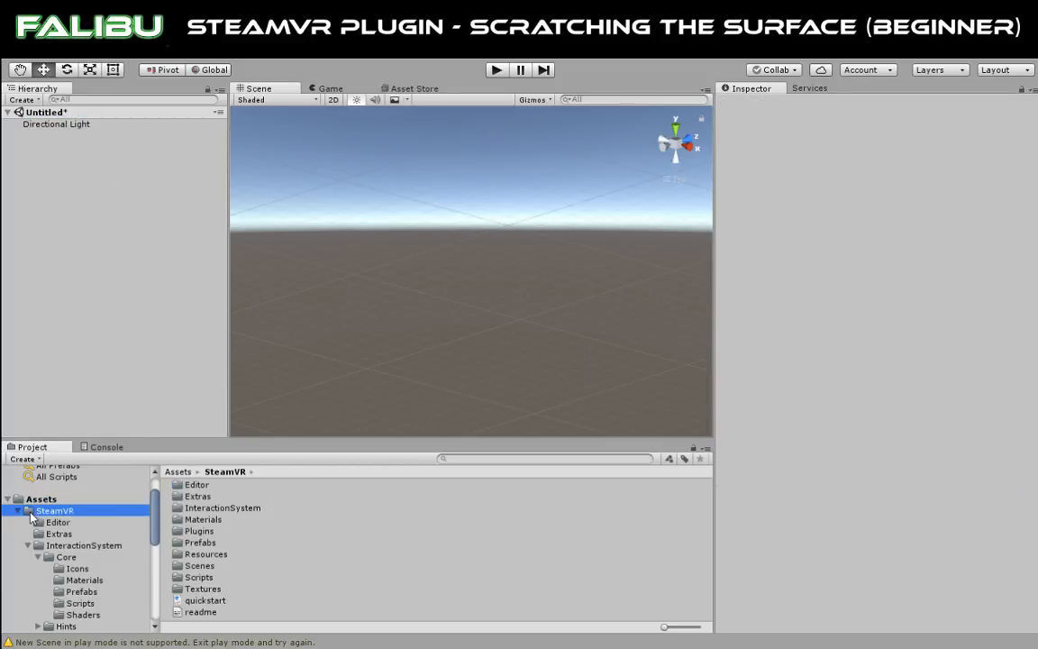
pyautogui.click(181, 543)
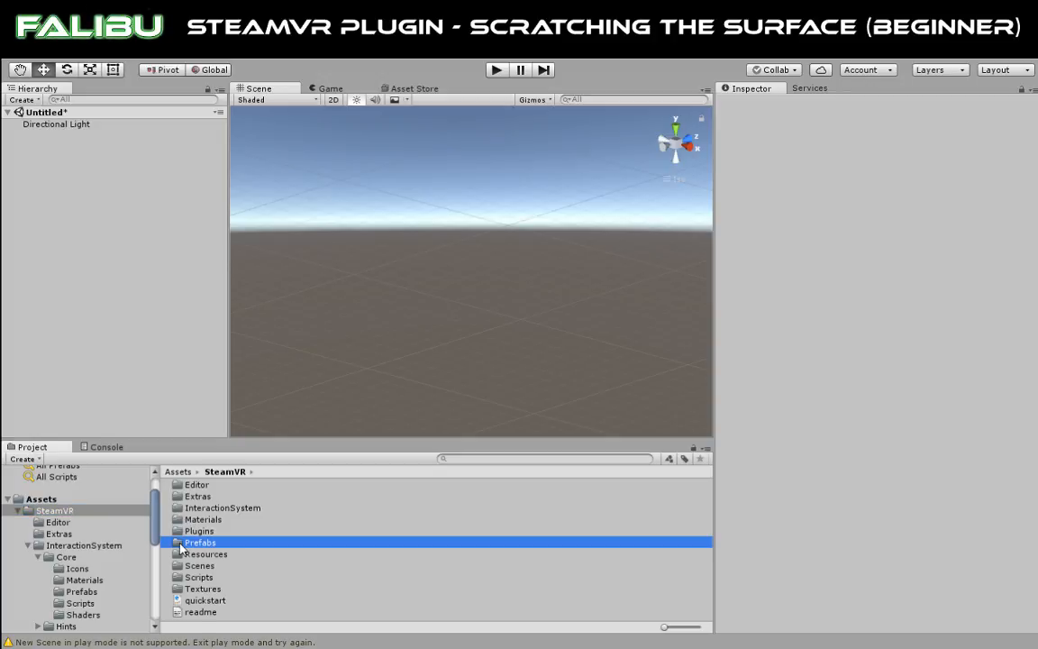
pyautogui.doubleClick(181, 543)
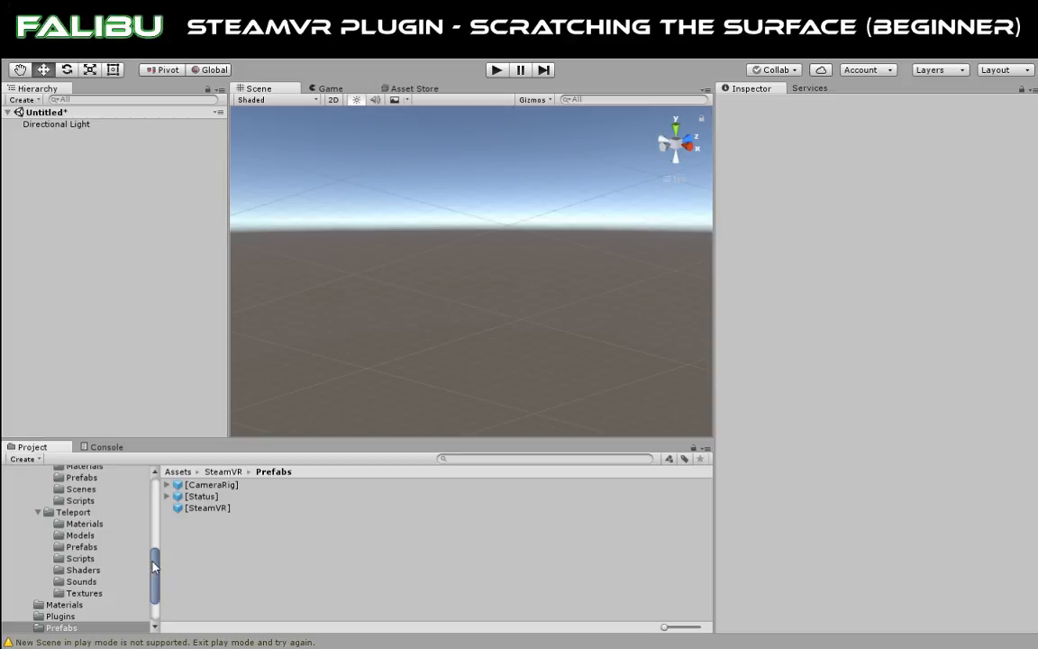
# Add the Player prefab from SteamVR's InteractionSystem/Core/Prefabs folder to the new scene's hierarchy.
pyautogui.moveTo(153, 566); pyautogui.dragTo(142, 449)
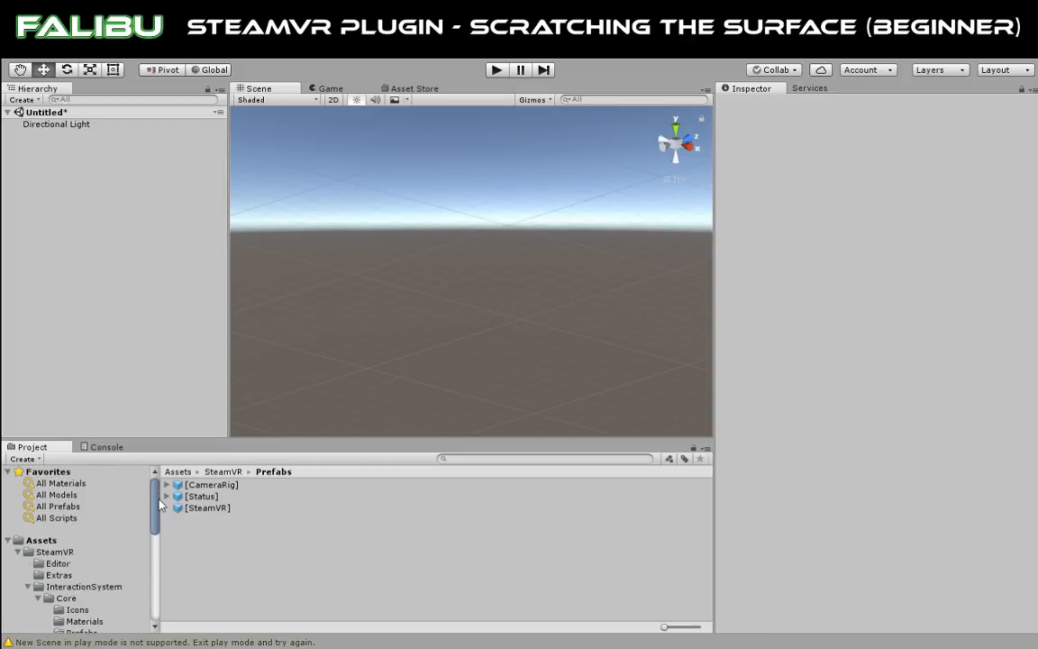
pyautogui.click(32, 552)
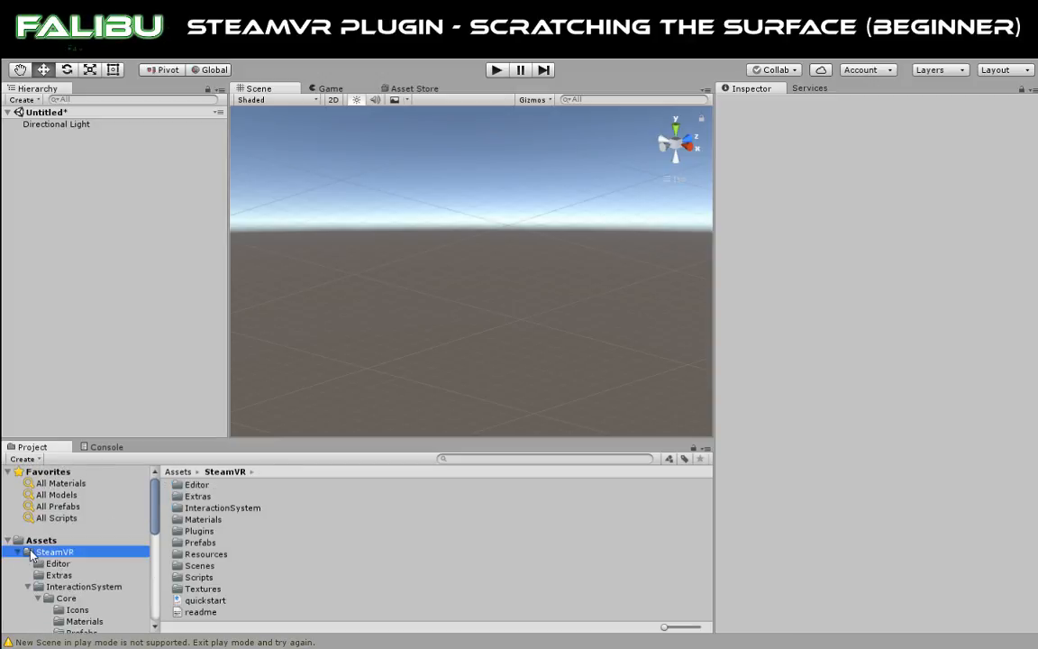
pyautogui.doubleClick(177, 509)
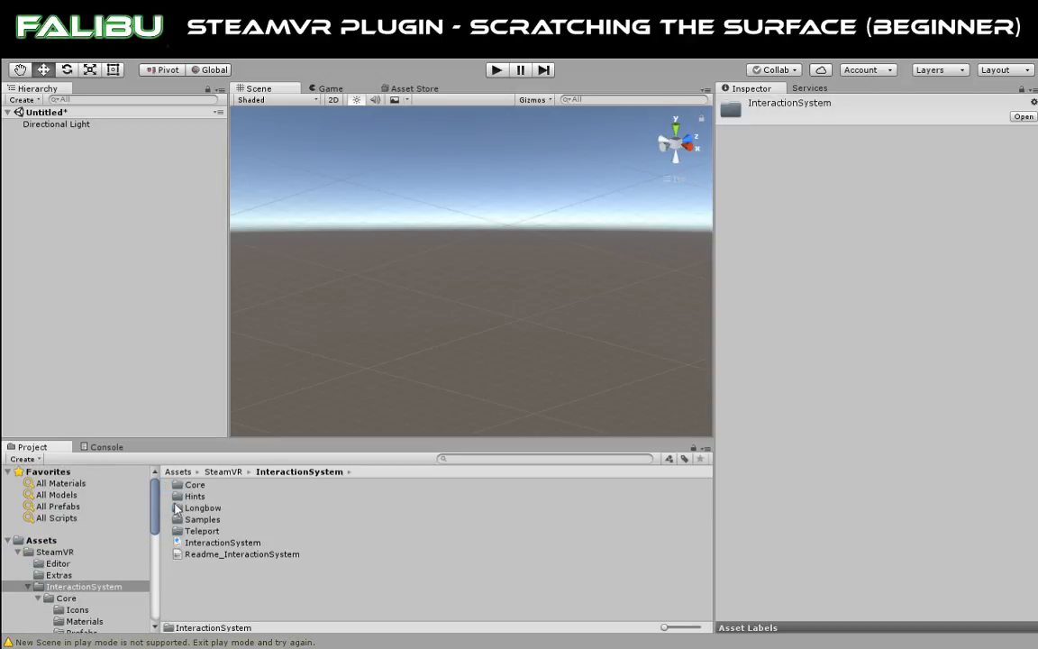
pyautogui.doubleClick(176, 487)
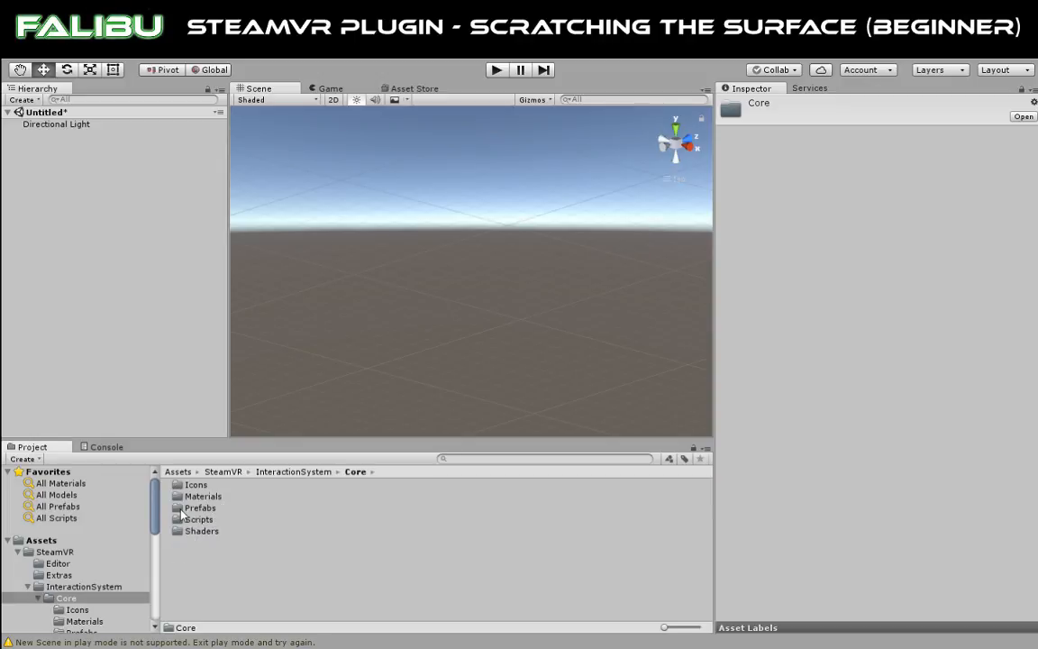
pyautogui.doubleClick(182, 508)
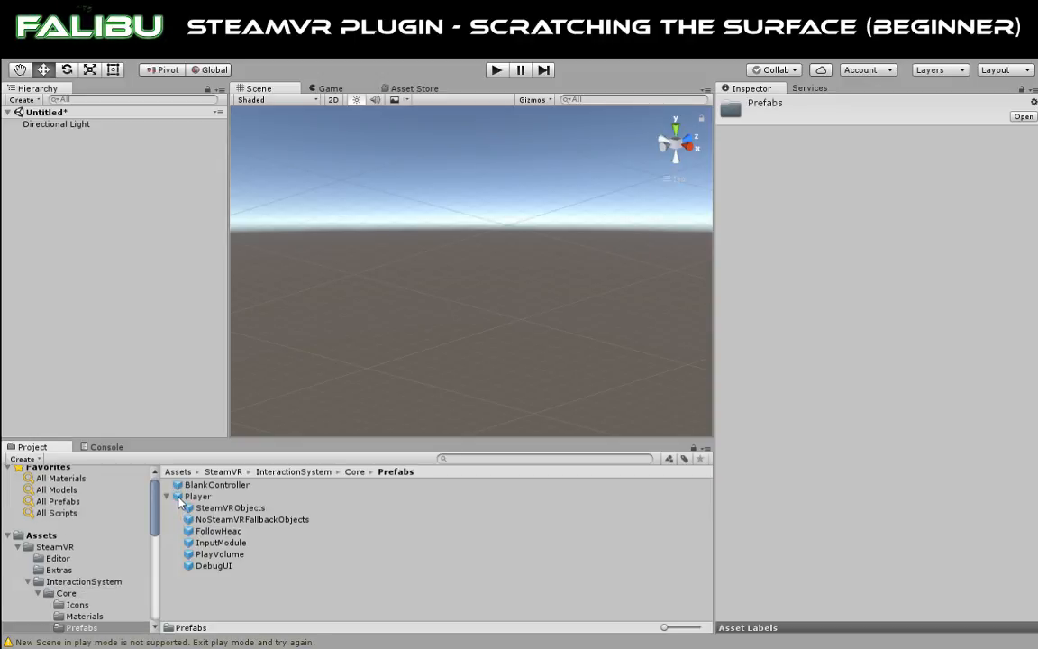
pyautogui.click(179, 498)
pyautogui.moveTo(177, 497); pyautogui.dragTo(83, 169)
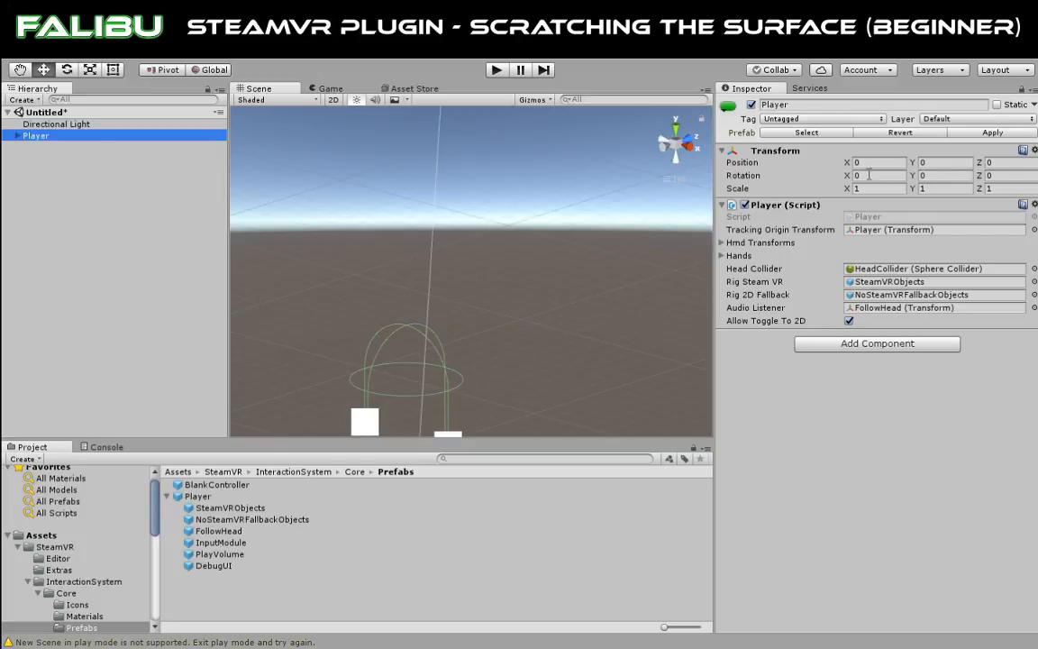
pyautogui.scroll(-3, 370, 290)
pyautogui.scroll(-6, 407, 244)
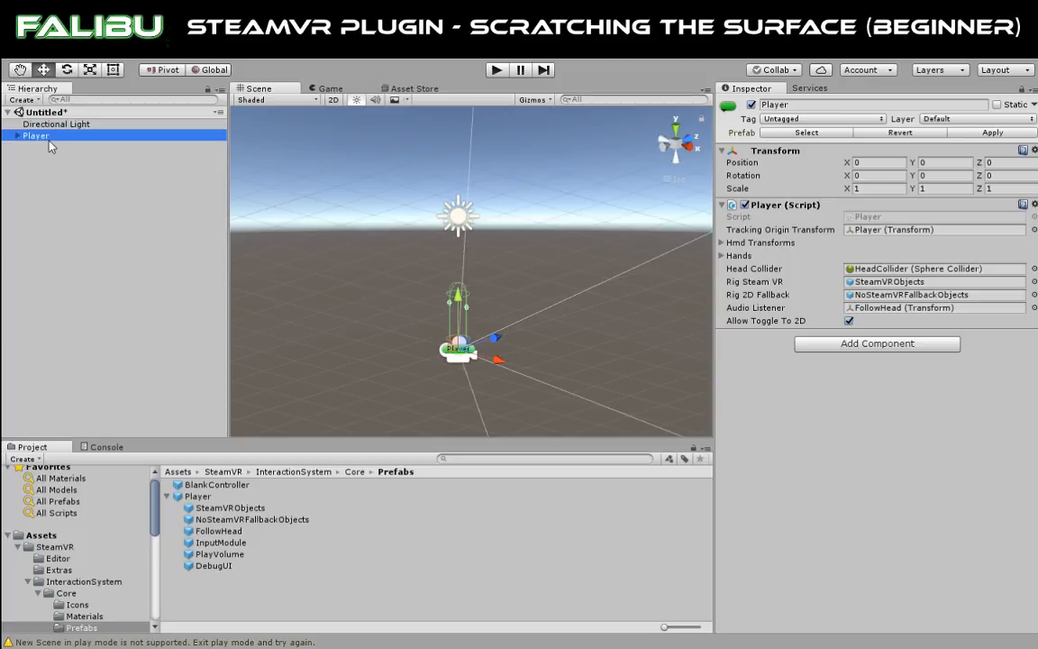
# Add a Plane to the scene, reset its position to 0, 0, 0 and place it above Player in the hierarchy.
pyautogui.click(200, 212)
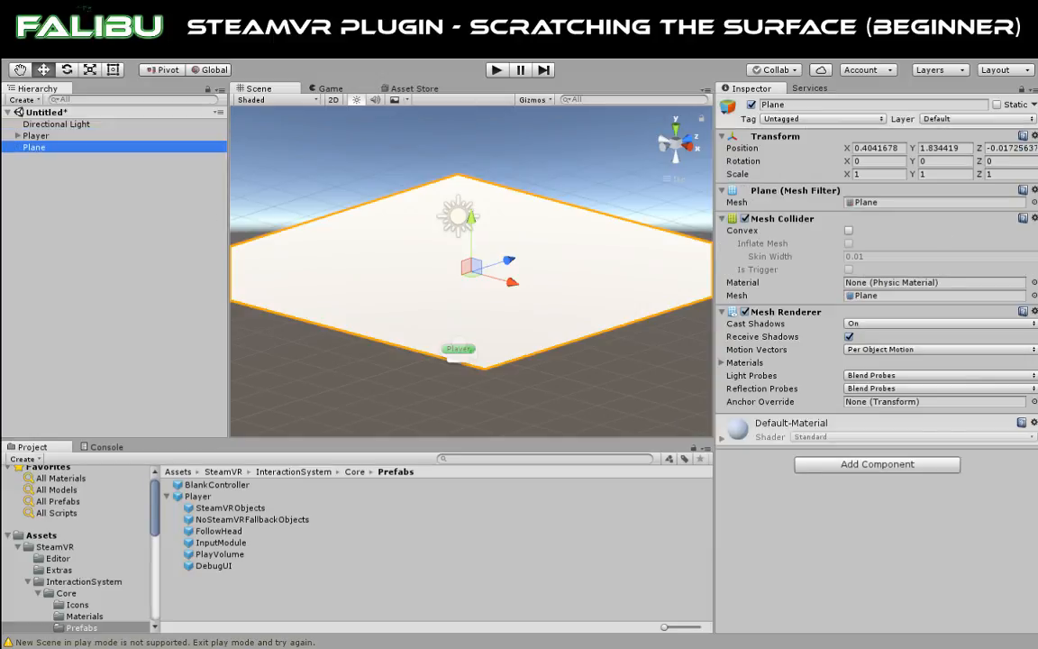
pyautogui.click(983, 156)
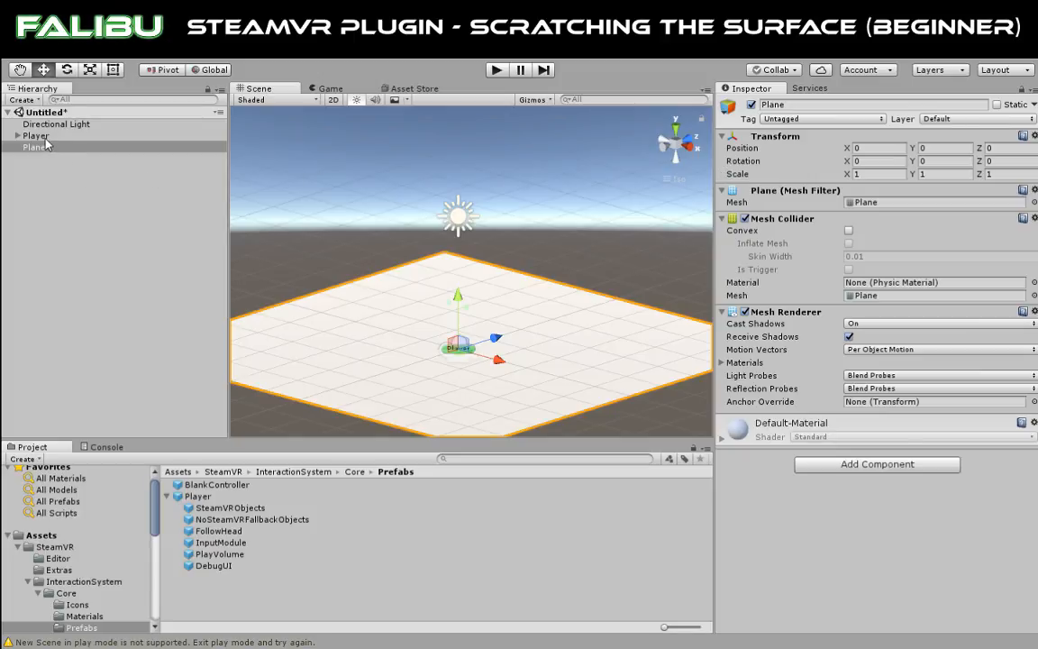
pyautogui.moveTo(45, 146)
pyautogui.mouseDown()
pyautogui.moveTo(41, 126)
pyautogui.moveTo(43, 135)
pyautogui.mouseUp()
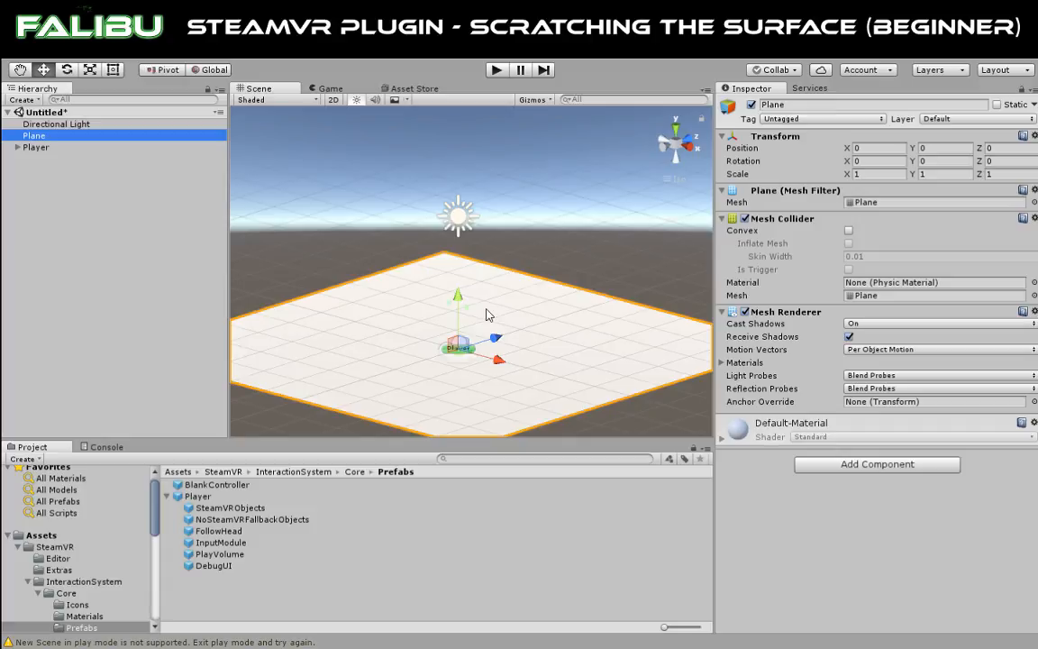
pyautogui.scroll(-4, 469, 285)
pyautogui.scroll(6, 469, 285)
pyautogui.scroll(-6, 475, 295)
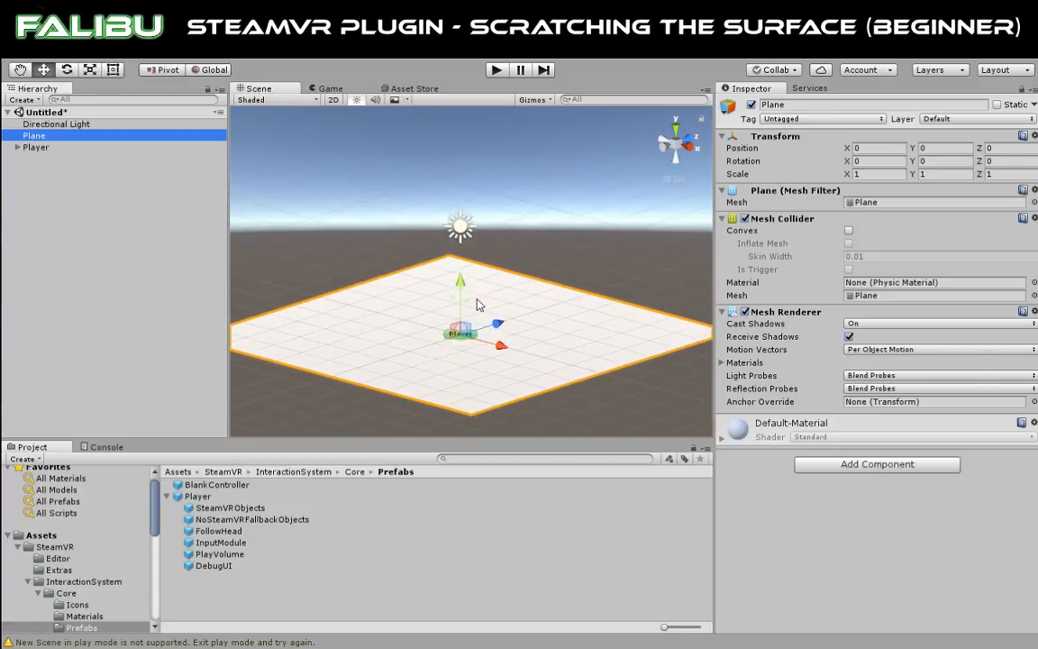
pyautogui.scroll(3, 478, 305)
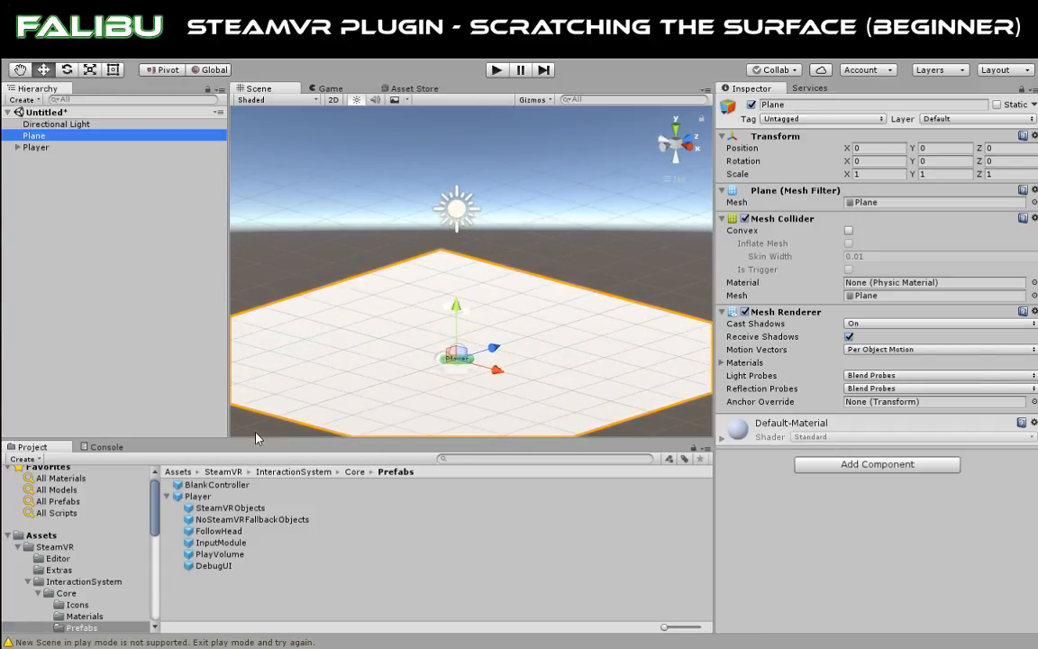
pyautogui.scroll(-3, 280, 249)
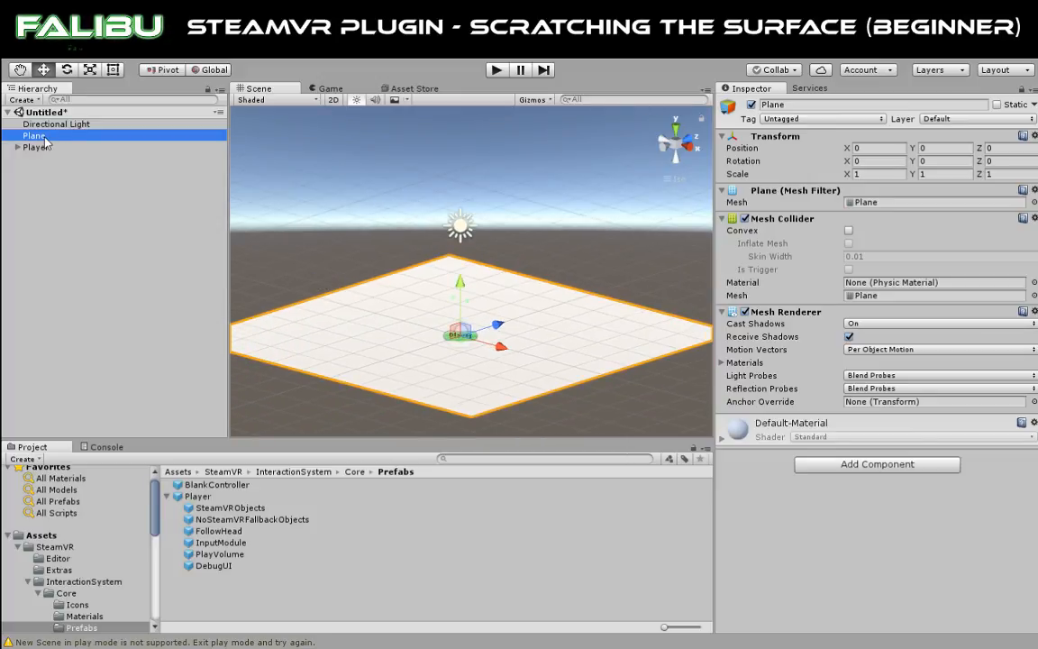
pyautogui.click(74, 148)
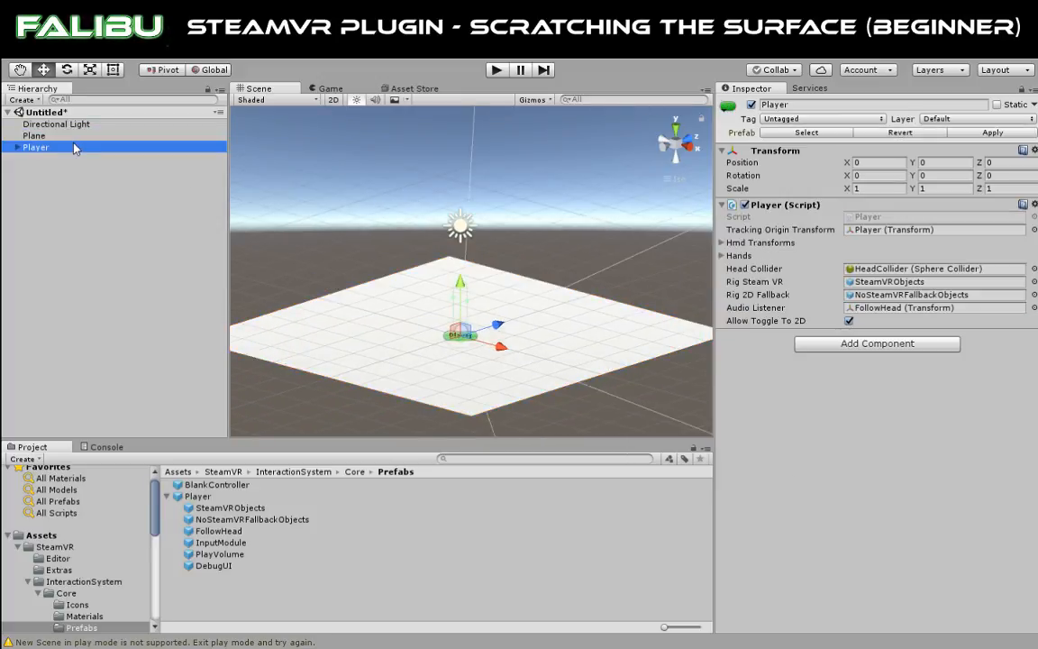
# Duplicate the Plane and set the copy's Y position to 0.01.
pyautogui.click(33, 136)
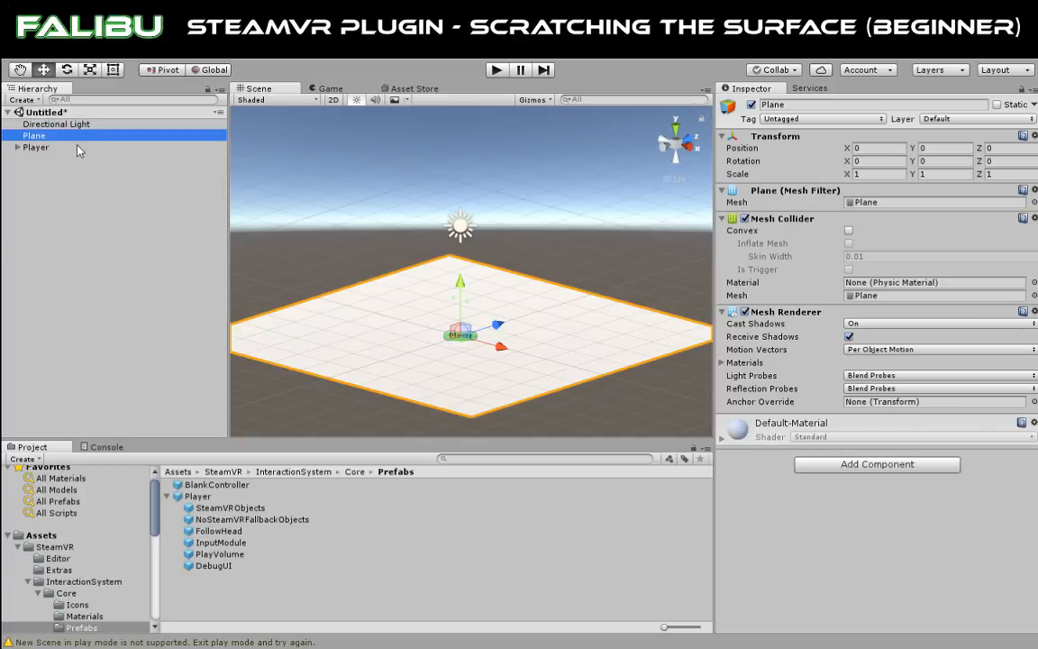
pyautogui.hotkey('ctrl', 'd')
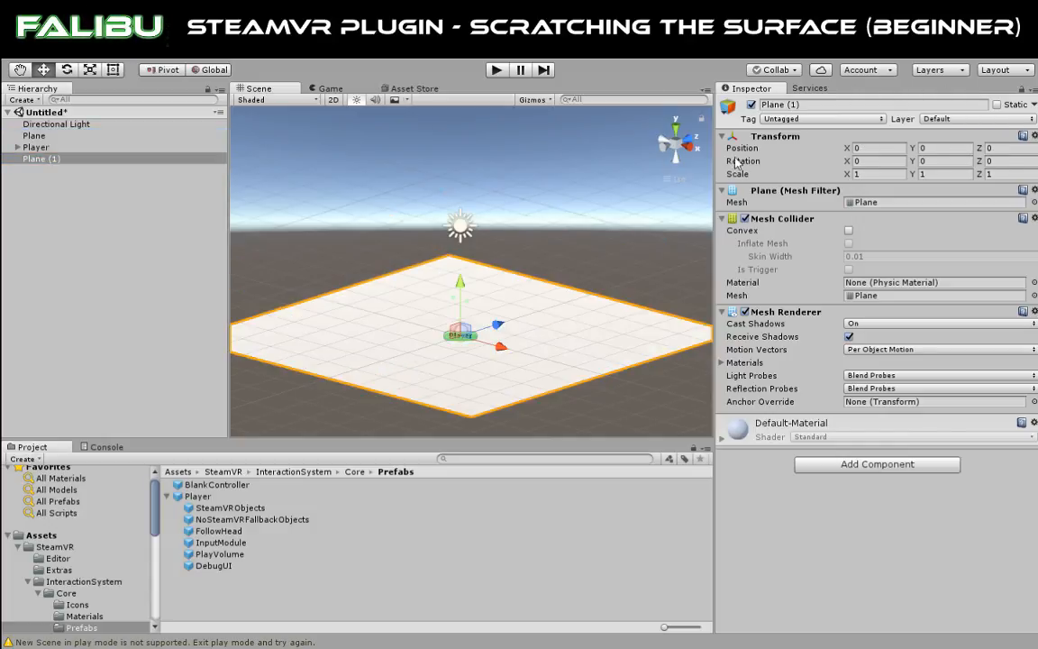
pyautogui.click(947, 150)
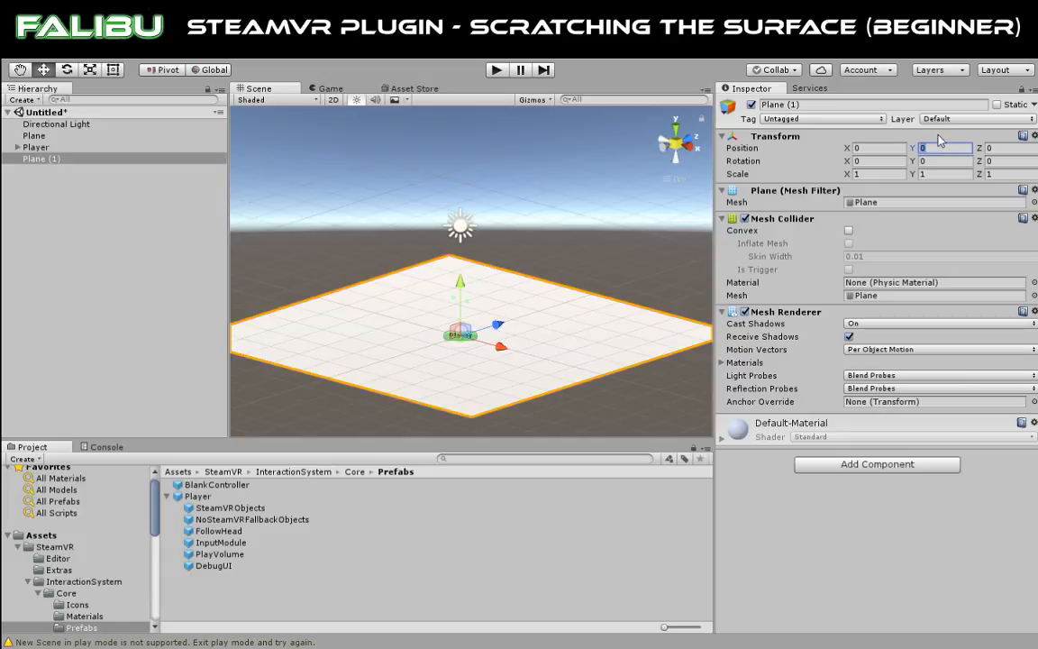
pyautogui.write('.01')
pyautogui.press('Return')
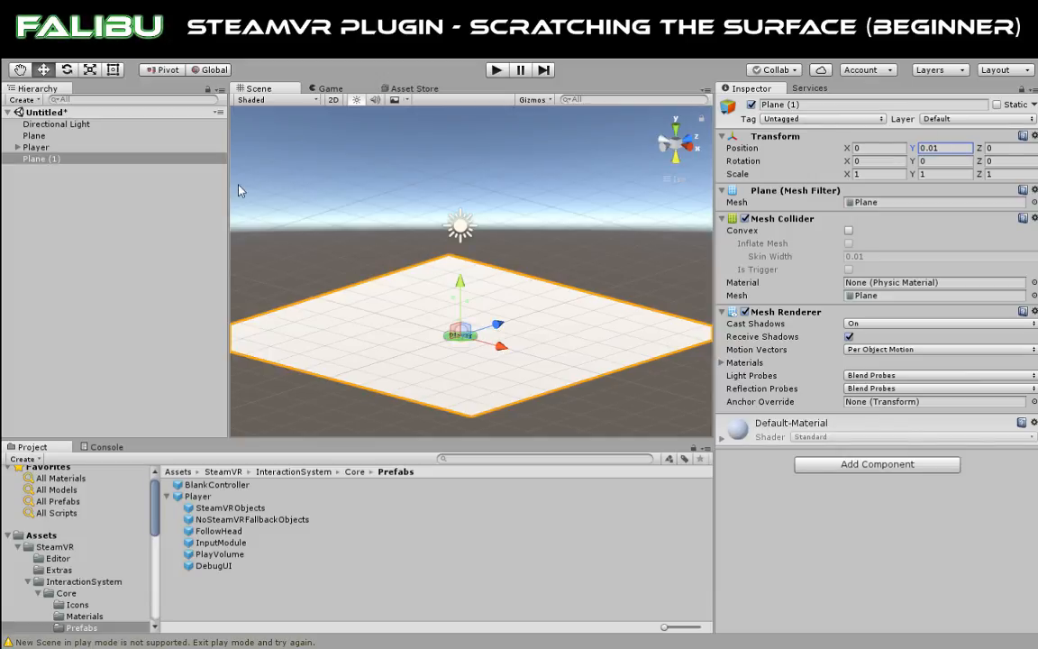
# Nest the duplicated plane under Plane in the hierarchy and rename it "teleport area (plane)".
pyautogui.moveTo(45, 158); pyautogui.dragTo(44, 144)
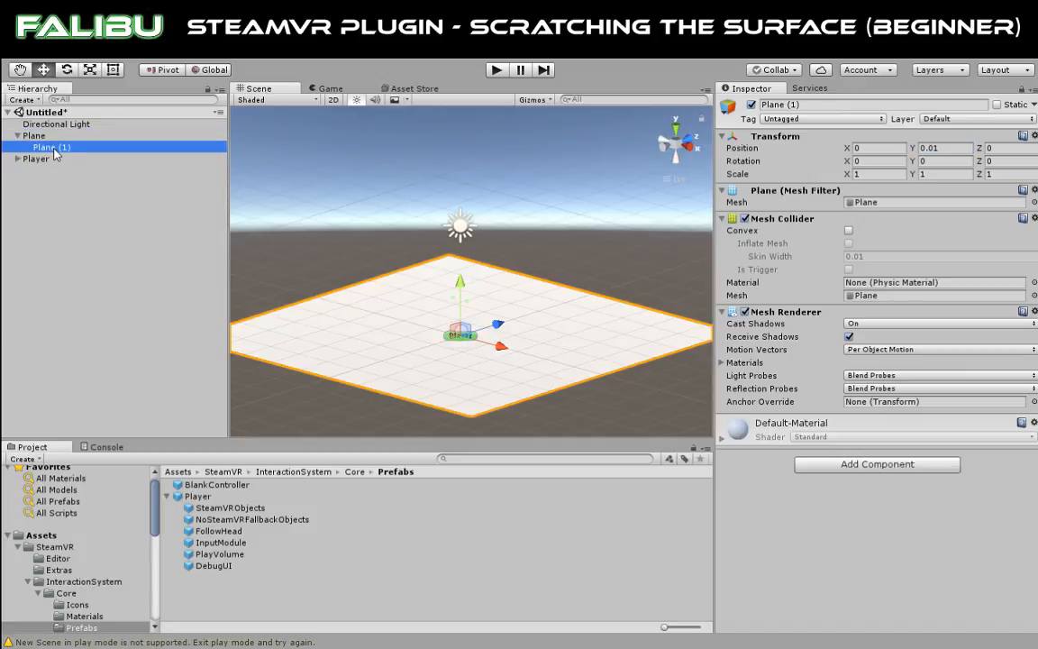
pyautogui.click(54, 149)
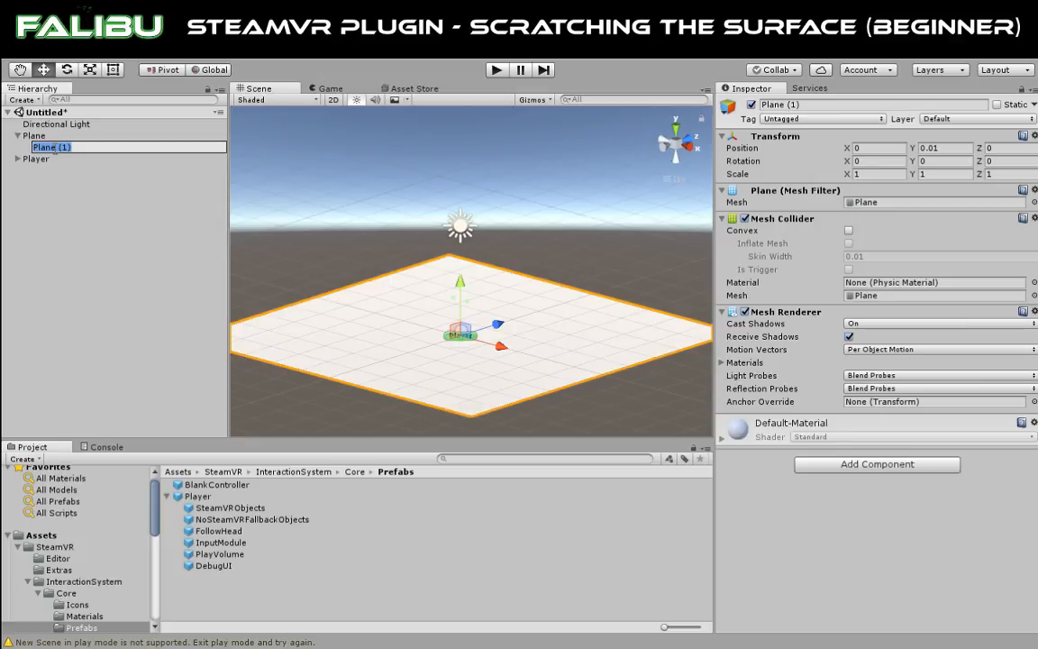
pyautogui.write('te')
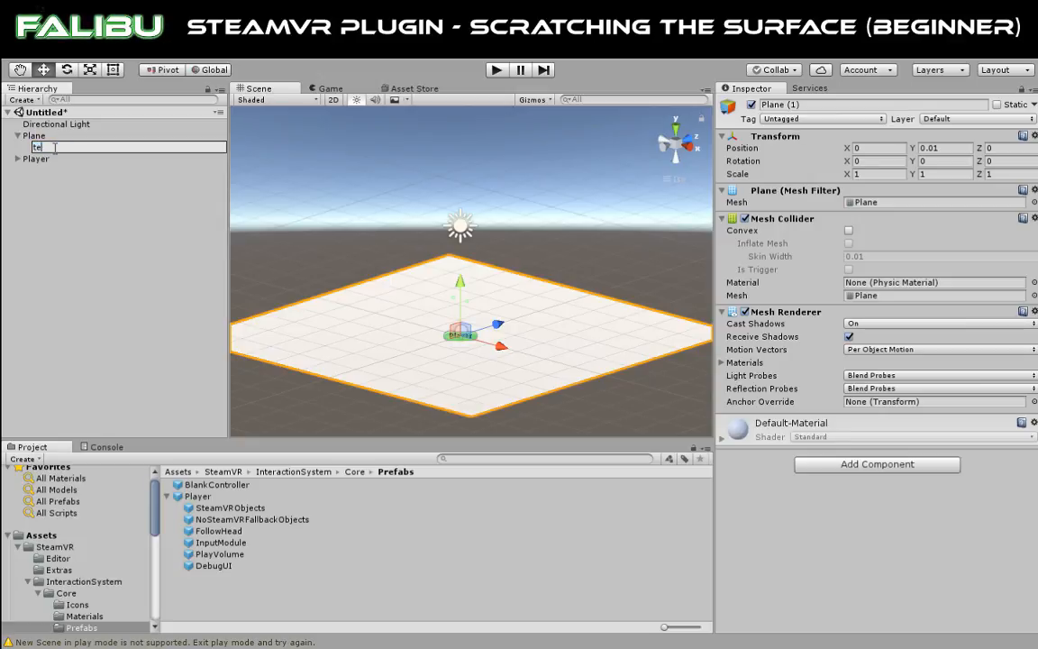
pyautogui.write('lepor')
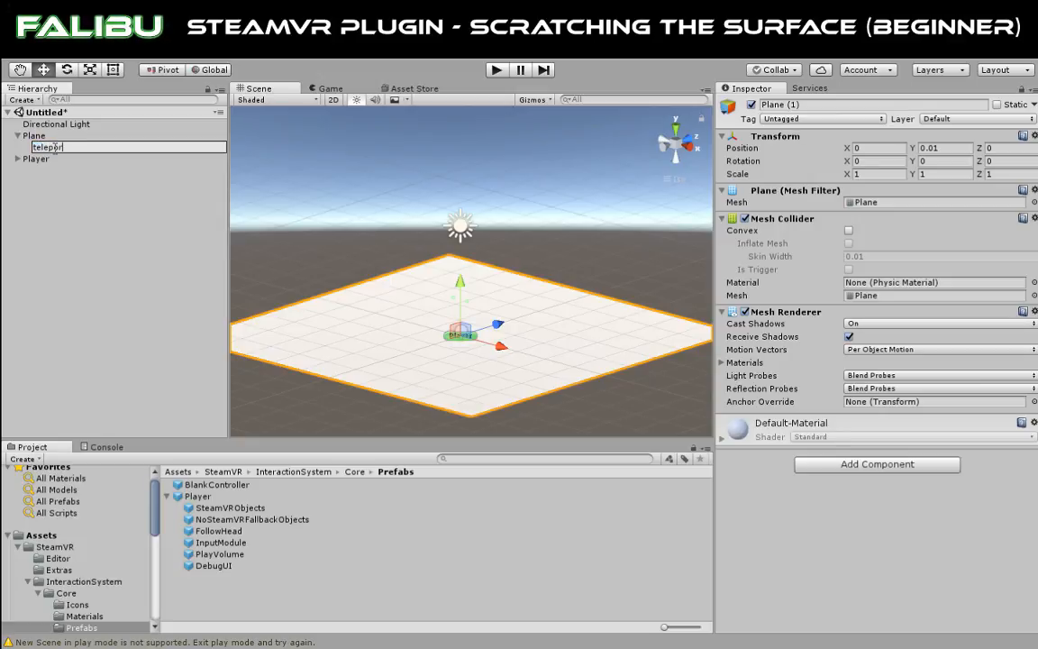
pyautogui.write('t area (plane)')
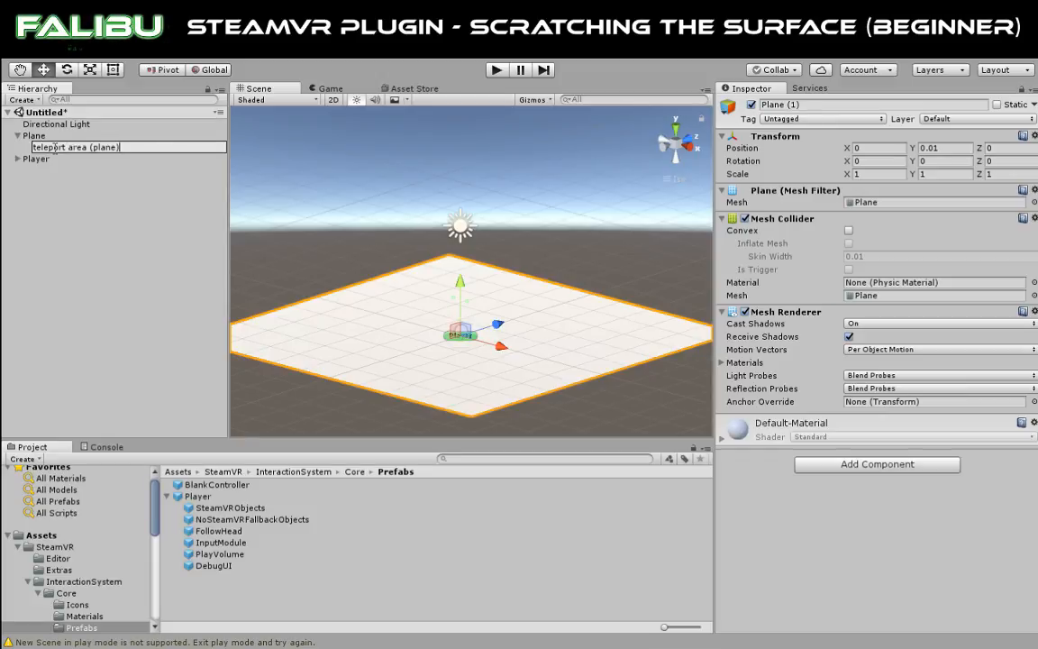
pyautogui.press('Return')
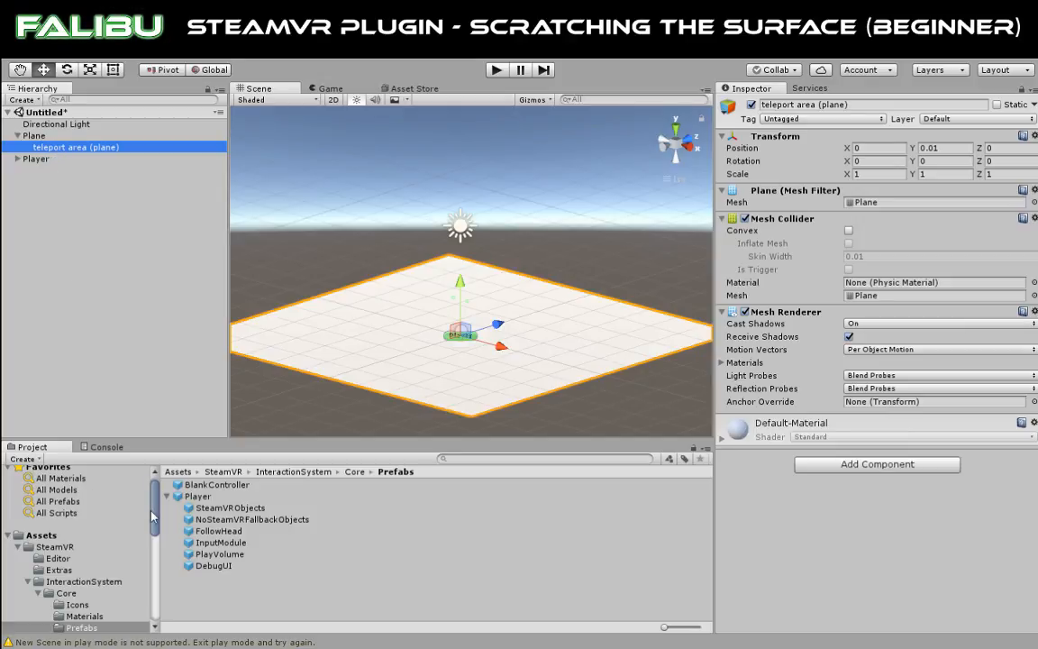
# Attach the TeleportArea script from InteractionSystem/Teleport/Scripts to the teleport area (plane) object.
pyautogui.click(294, 472)
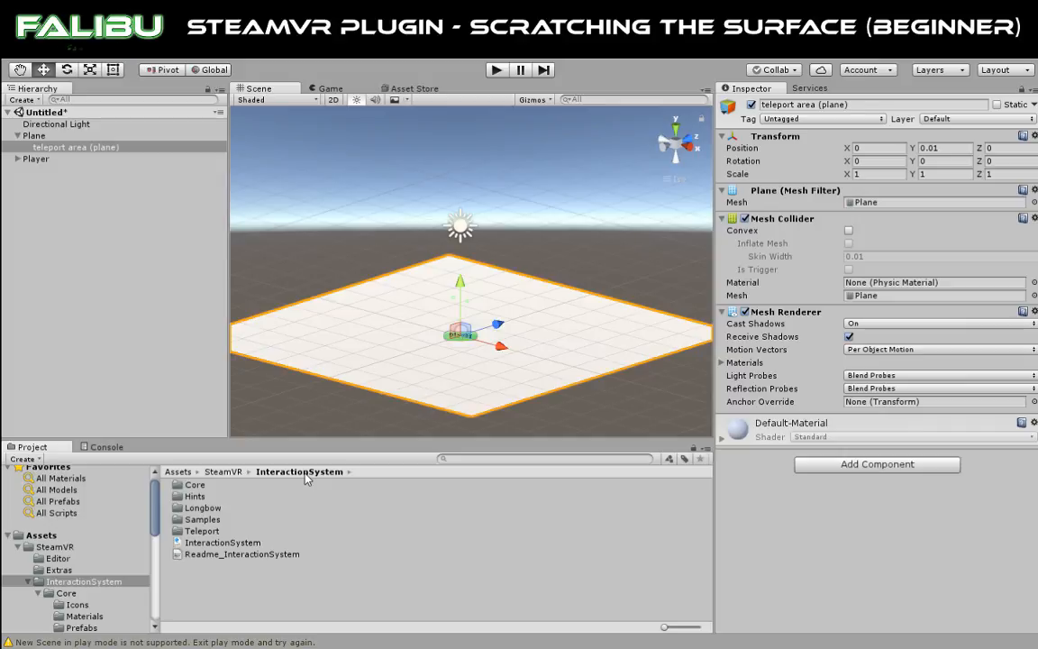
pyautogui.doubleClick(179, 533)
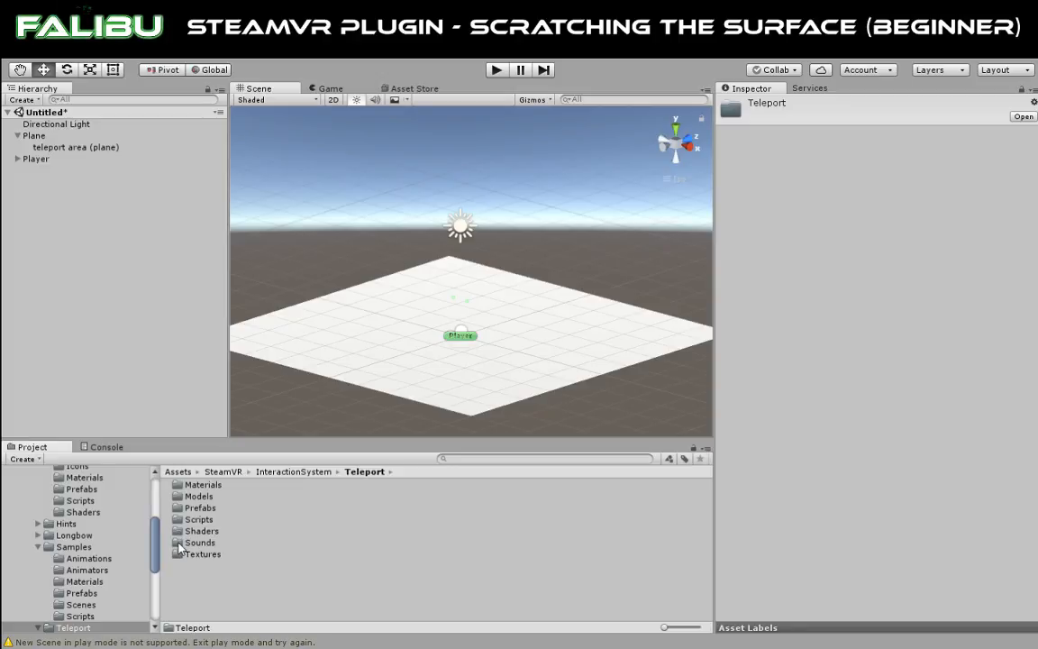
pyautogui.doubleClick(180, 521)
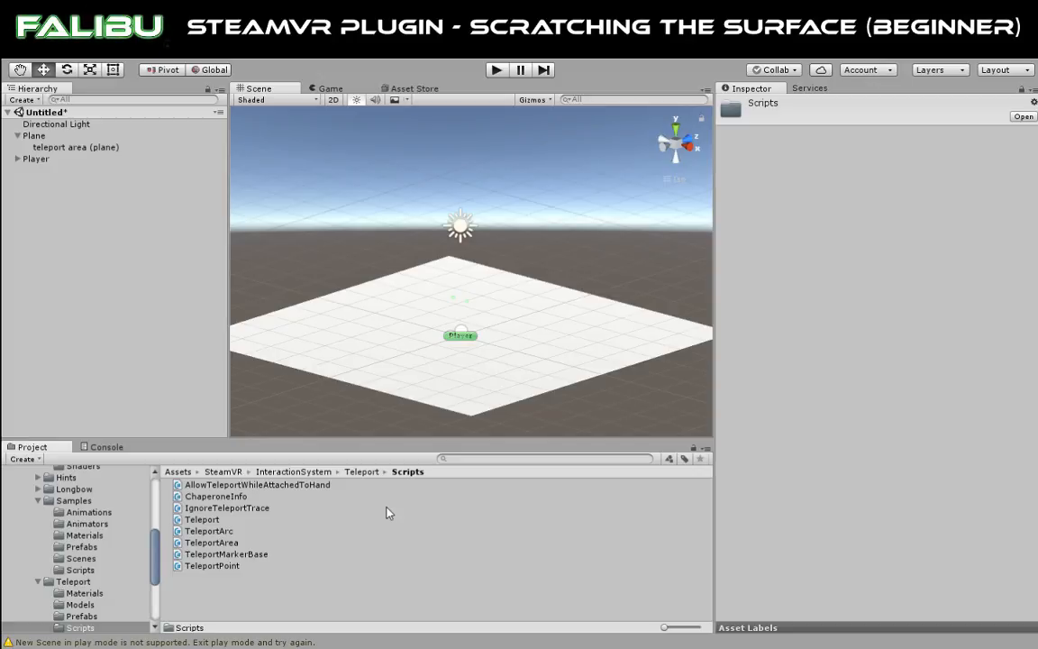
pyautogui.click(212, 542)
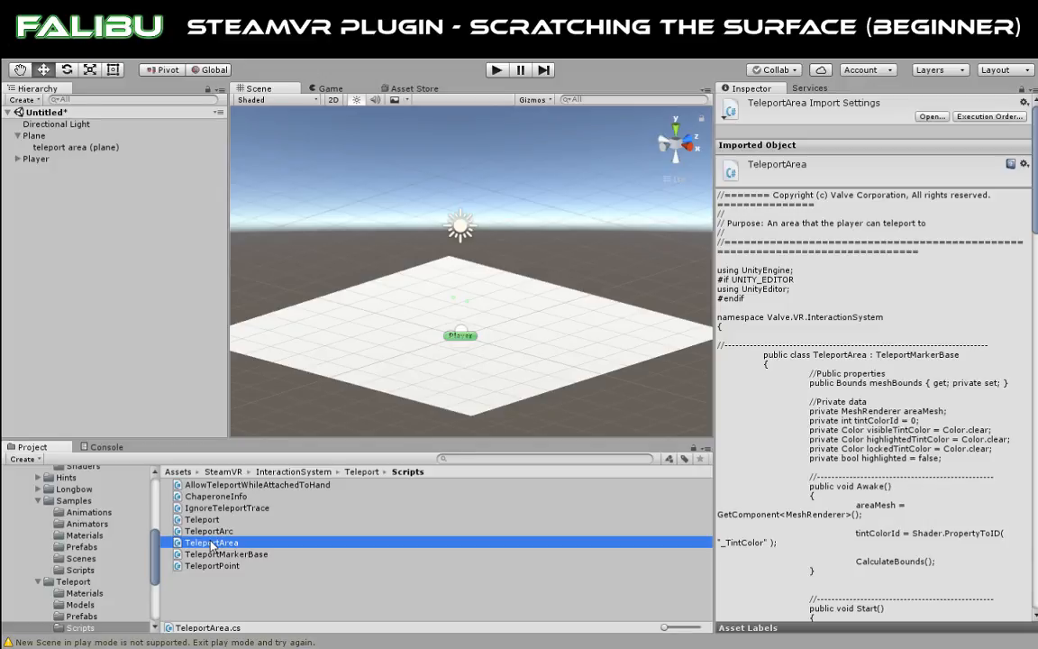
pyautogui.moveTo(211, 541); pyautogui.dragTo(79, 149)
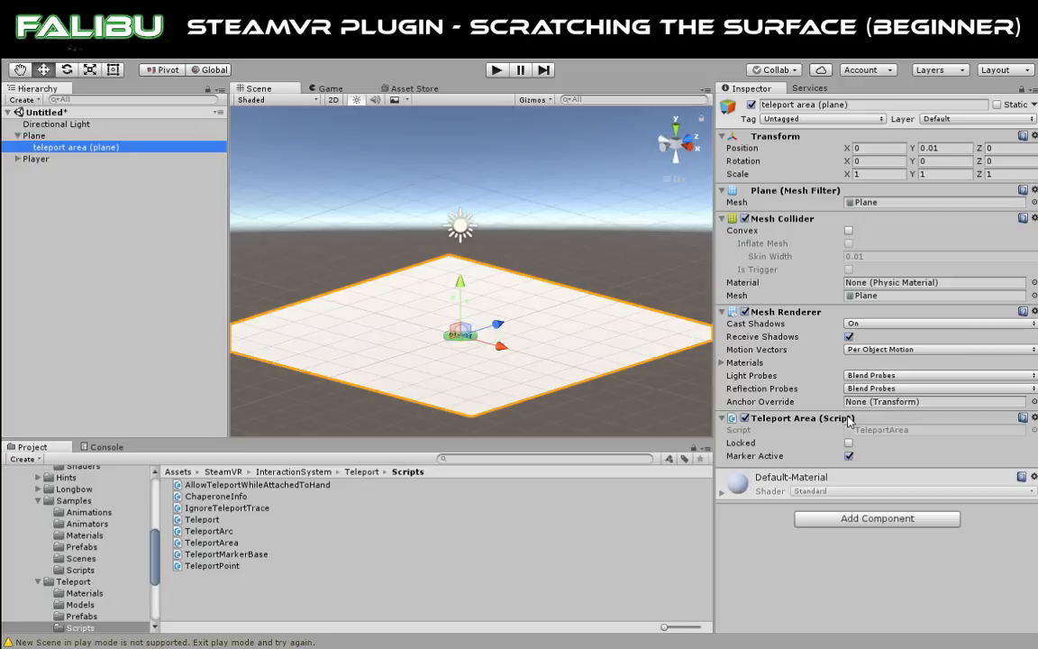
# Run the scene in play mode, look around the ground plane in the game view, and stop playing.
pyautogui.keyDown('alt'); pyautogui.moveTo(637, 348); pyautogui.dragTo(567, 202); pyautogui.keyUp('alt')
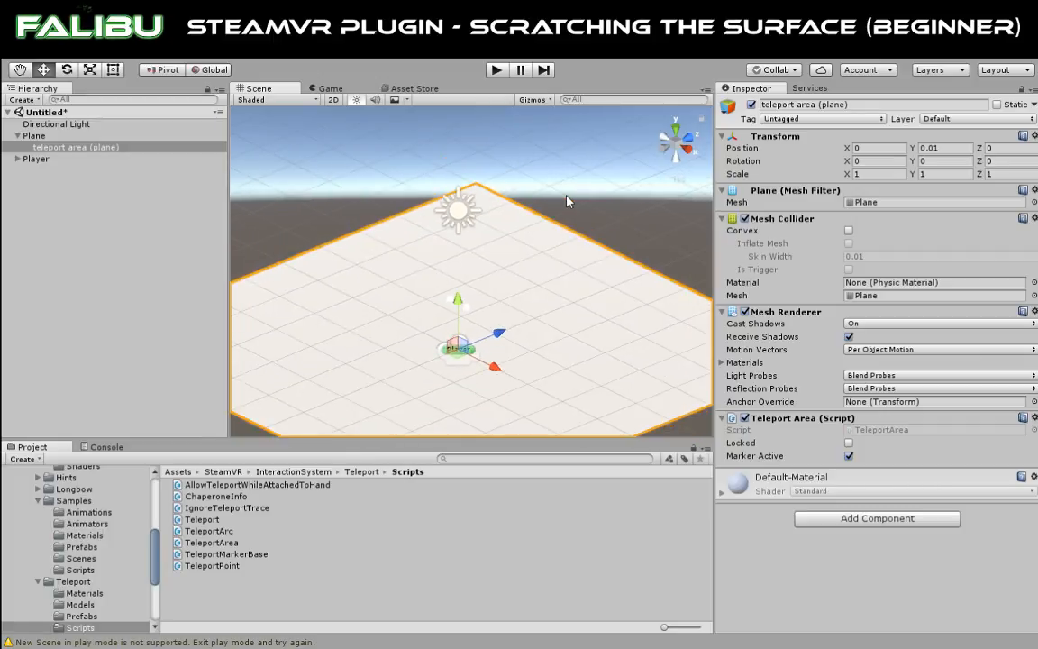
pyautogui.click(38, 136)
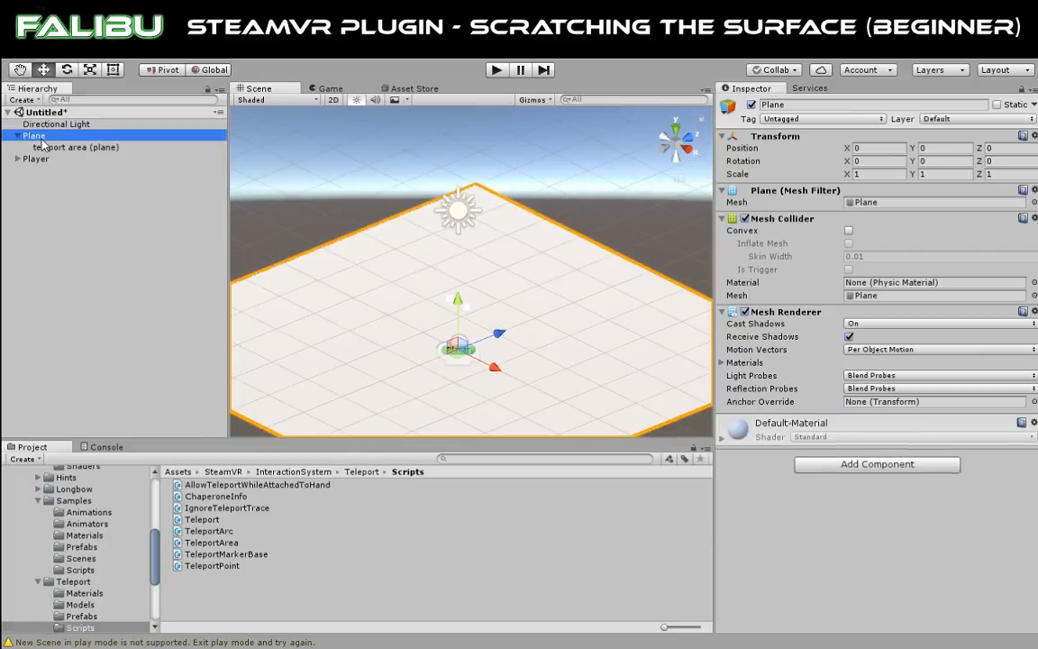
pyautogui.click(496, 70)
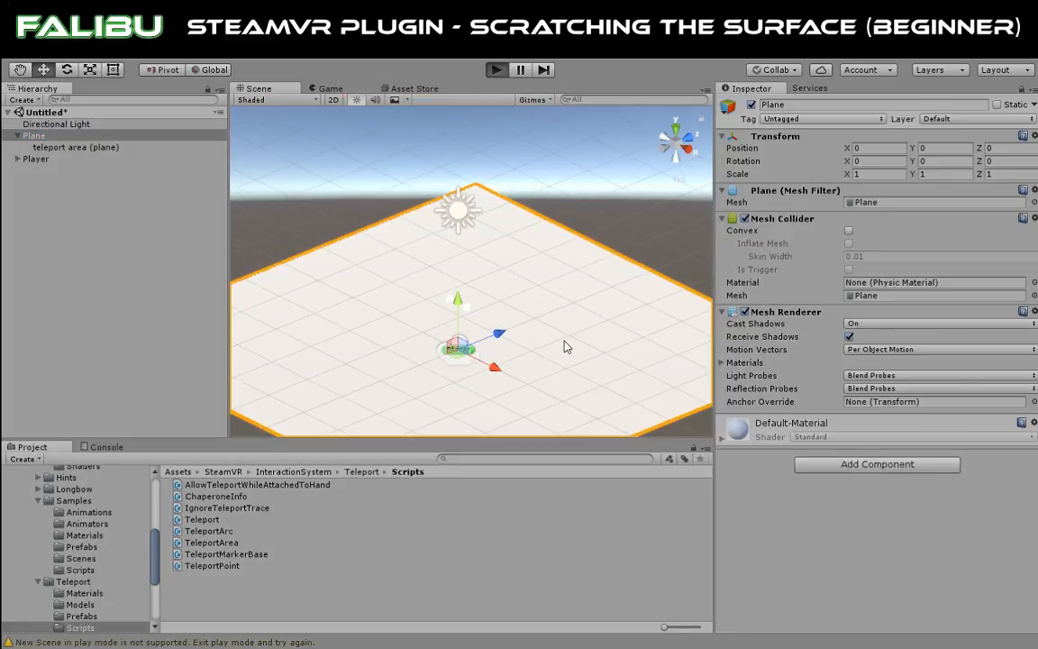
pyautogui.moveTo(565, 347); pyautogui.dragTo(215, 216, button='right')
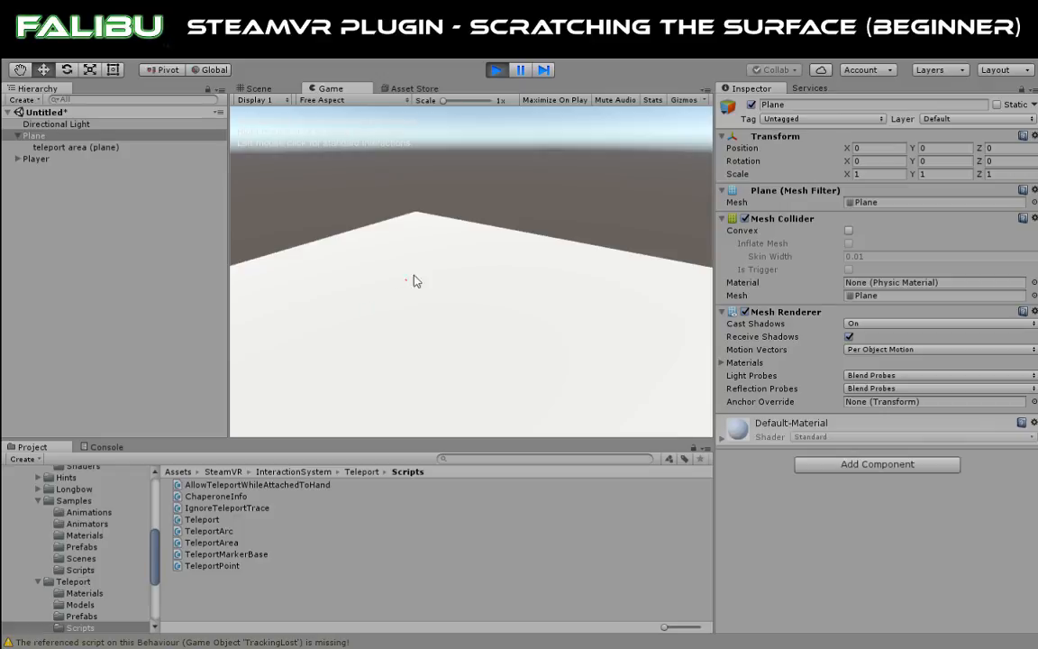
pyautogui.click(497, 69)
# Set the Y position of teleport area (plane) to 0.1.
pyautogui.click(99, 147)
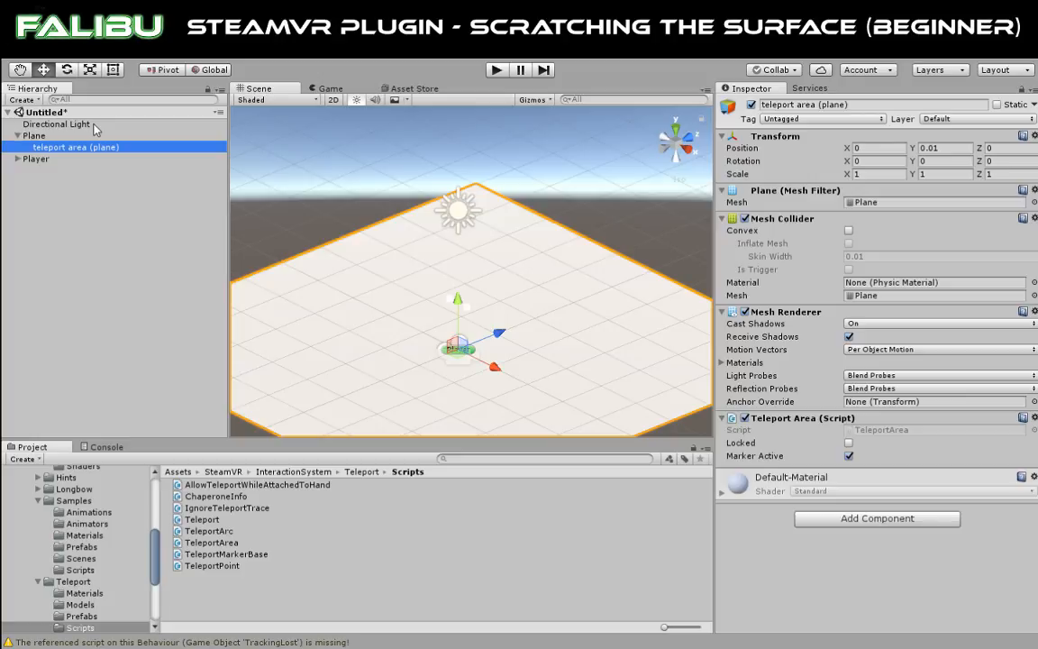
pyautogui.click(956, 149)
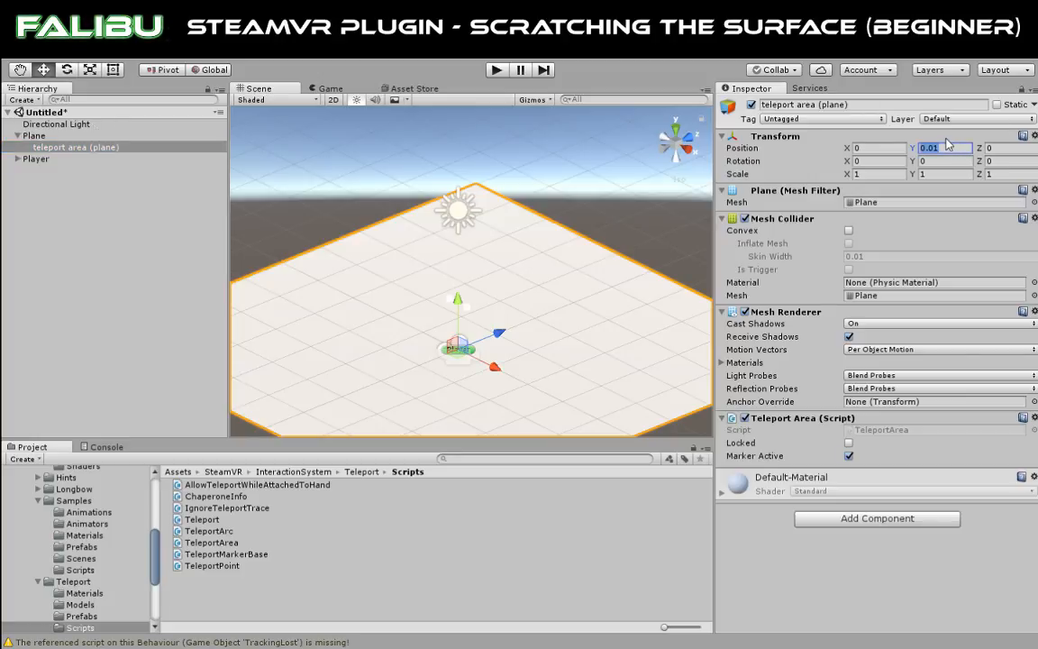
pyautogui.click(949, 149)
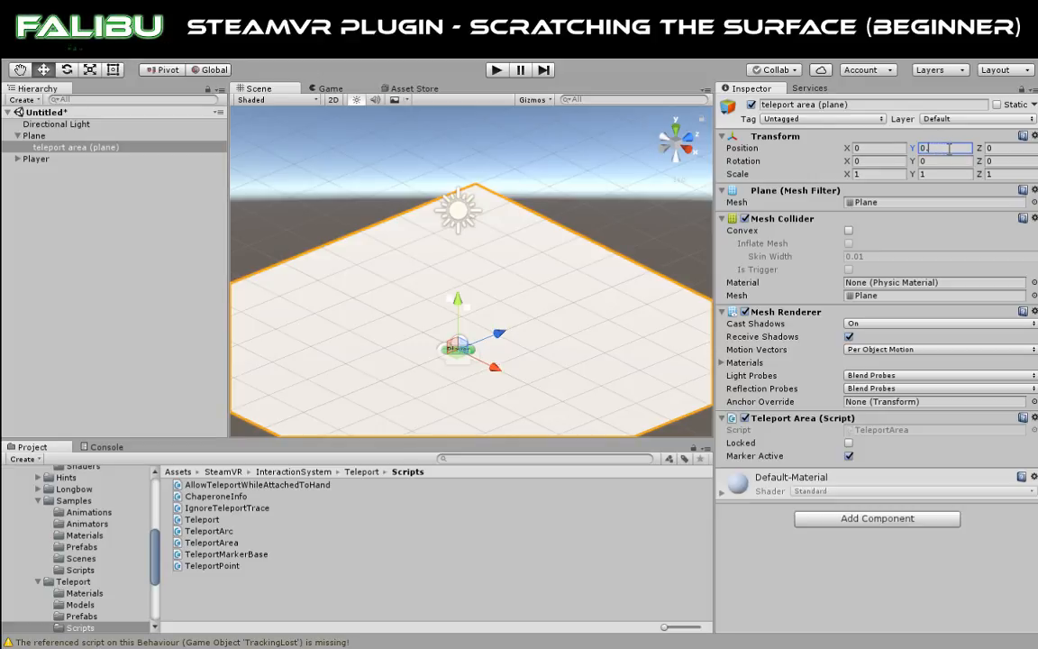
pyautogui.press('BackSpace')
pyautogui.press('BackSpace')
pyautogui.write('1')
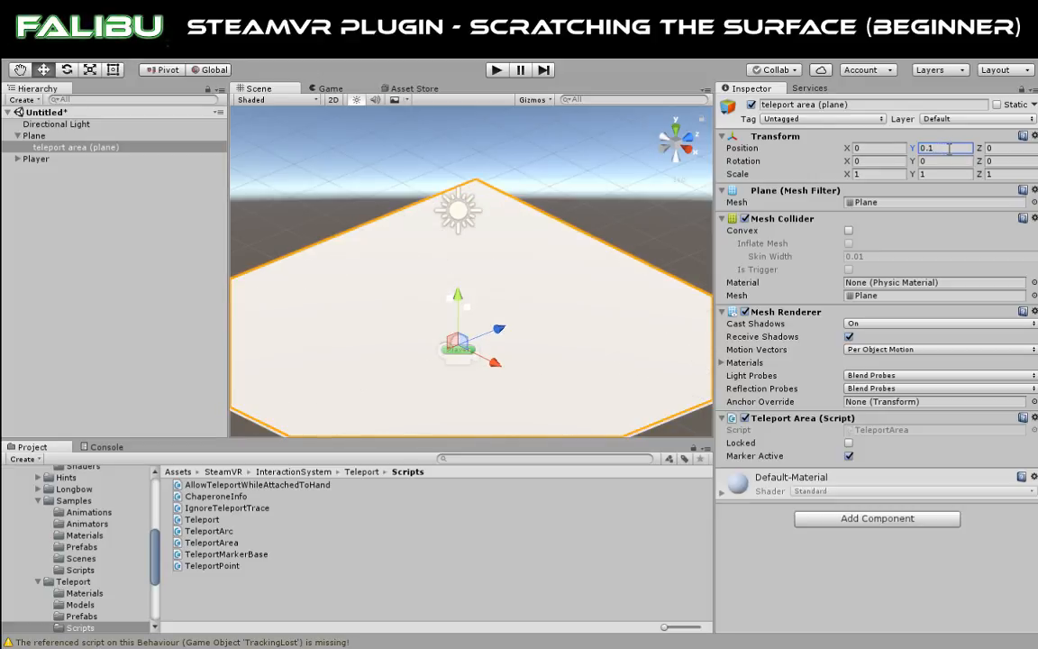
pyautogui.click(86, 159)
pyautogui.click(102, 148)
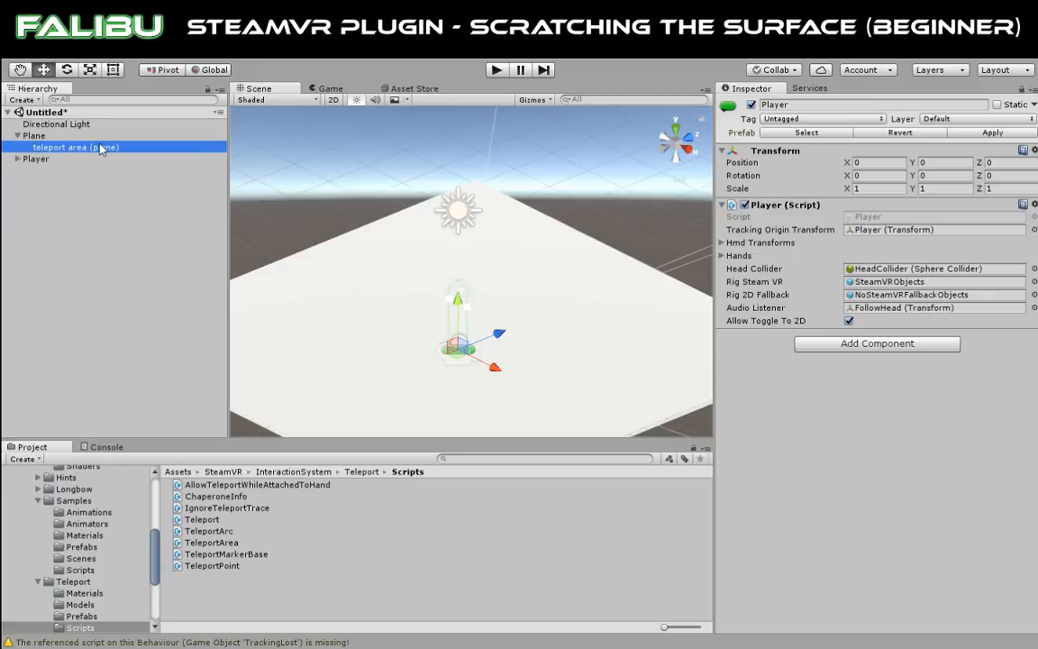
# Nudge teleport area (plane) up to a Y position of 0.13, and delete it from the scene.
pyautogui.click(230, 545)
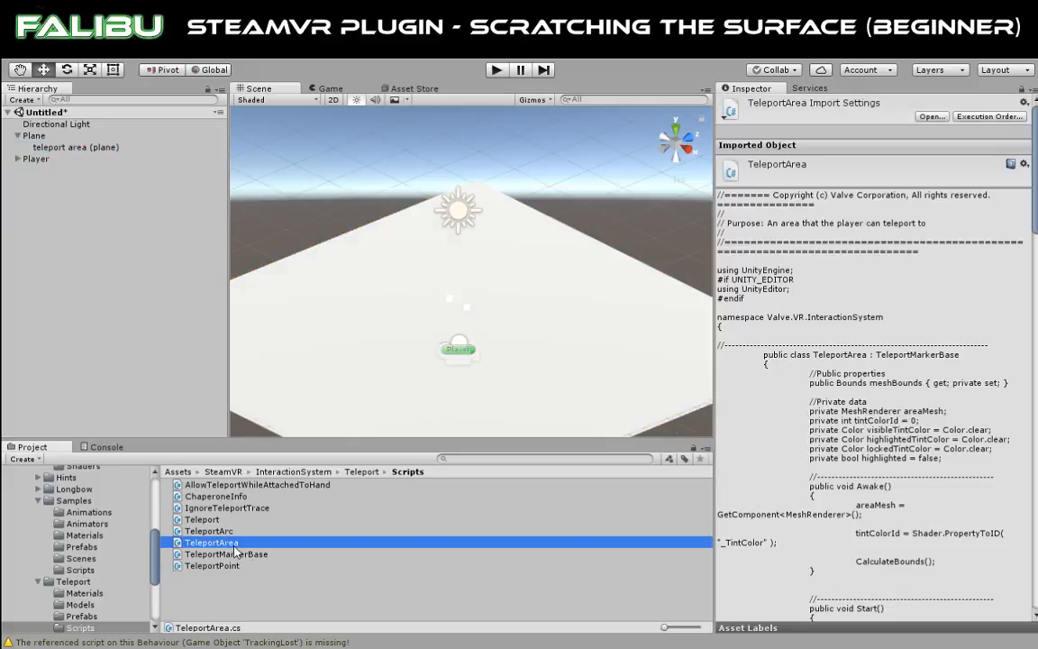
pyautogui.click(77, 147)
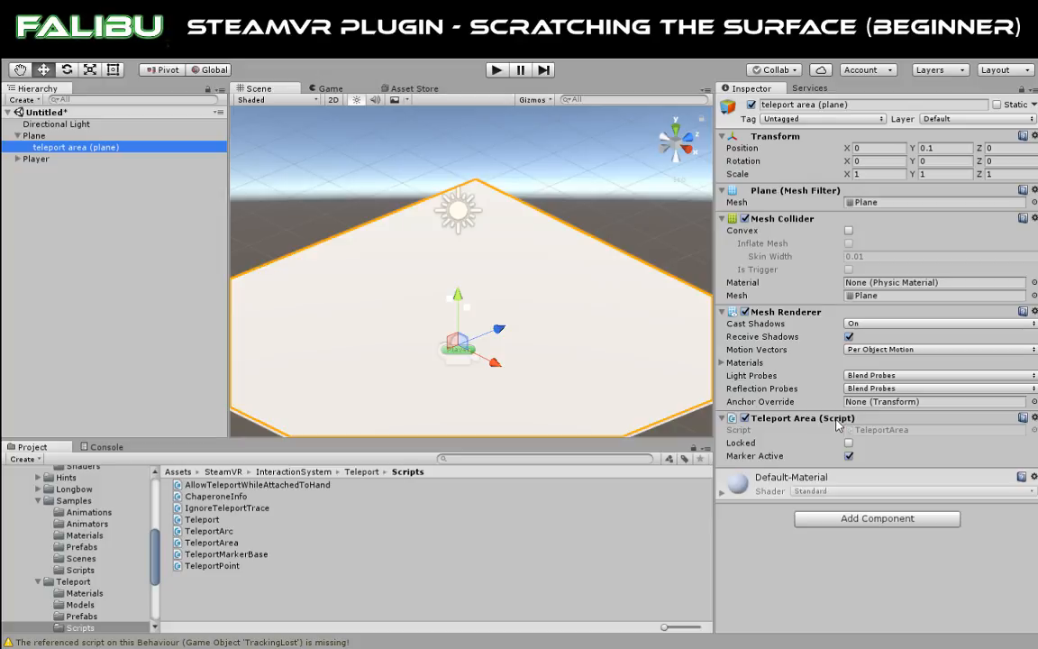
pyautogui.moveTo(457, 294)
pyautogui.mouseDown()
pyautogui.moveTo(457, 127)
pyautogui.moveTo(459, 296)
pyautogui.mouseUp()
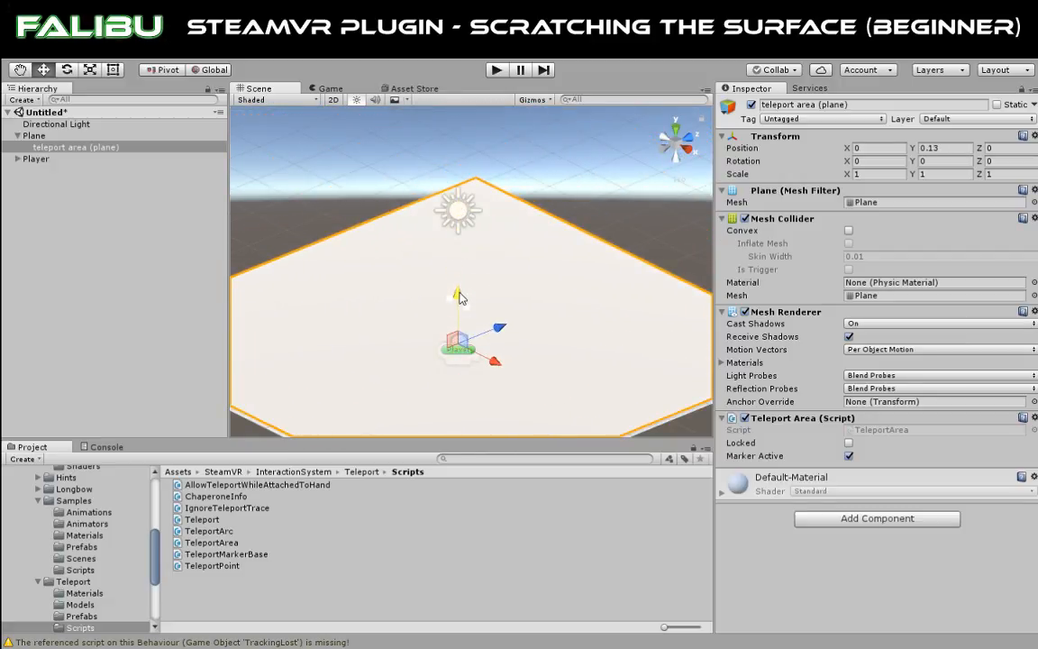
pyautogui.click(95, 150)
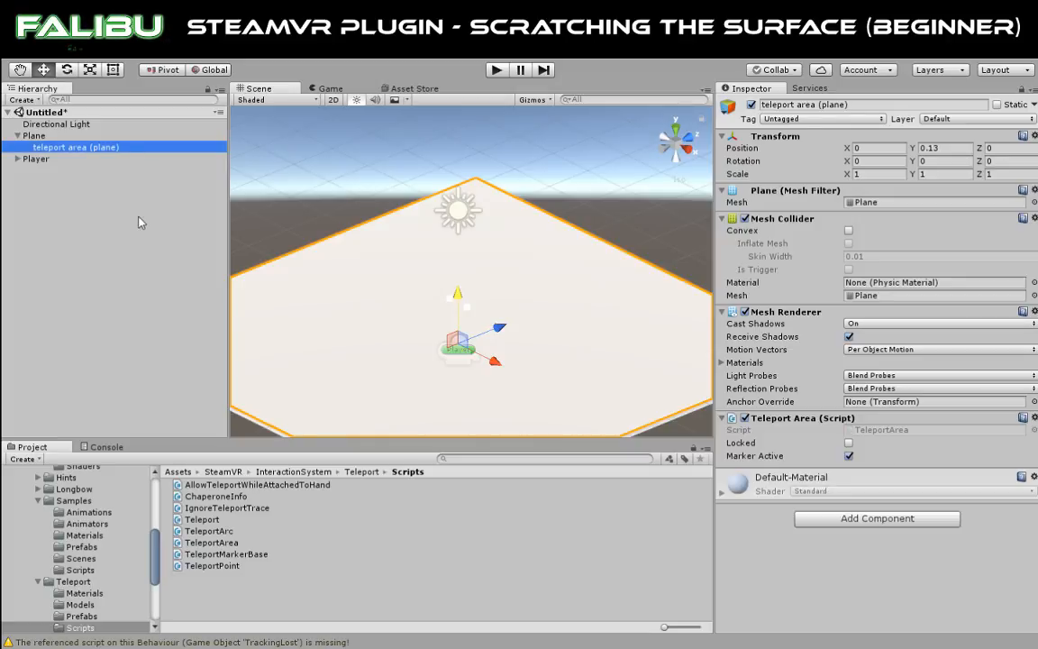
pyautogui.press('Delete')
# Duplicate the Plane and raise the copy to a Y position of about 0.64.
pyautogui.click(36, 136)
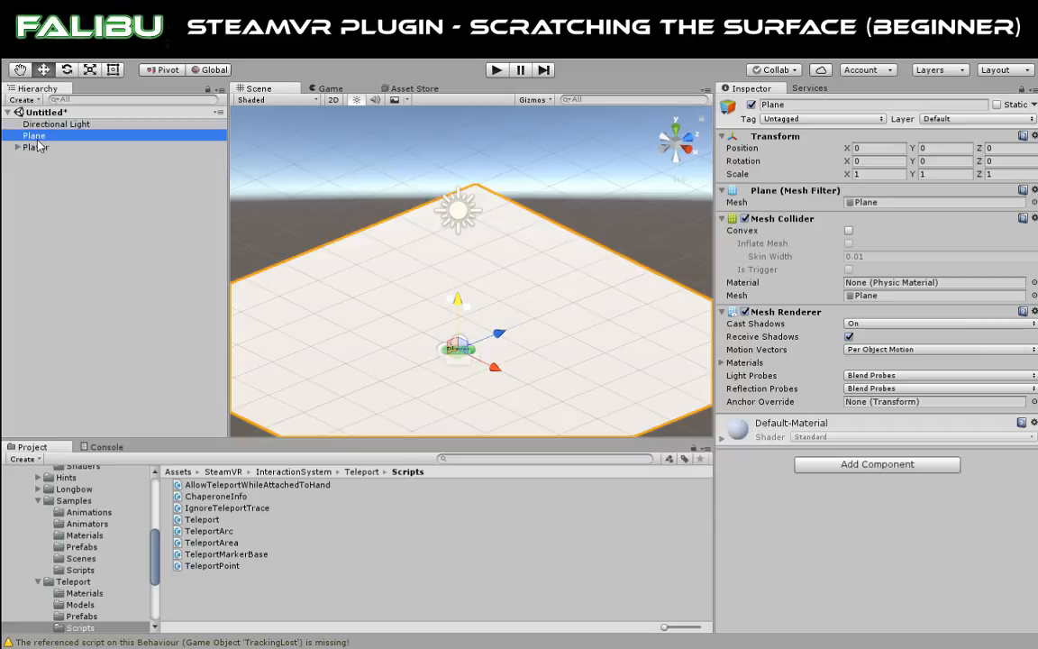
pyautogui.hotkey('ctrl', 'd')
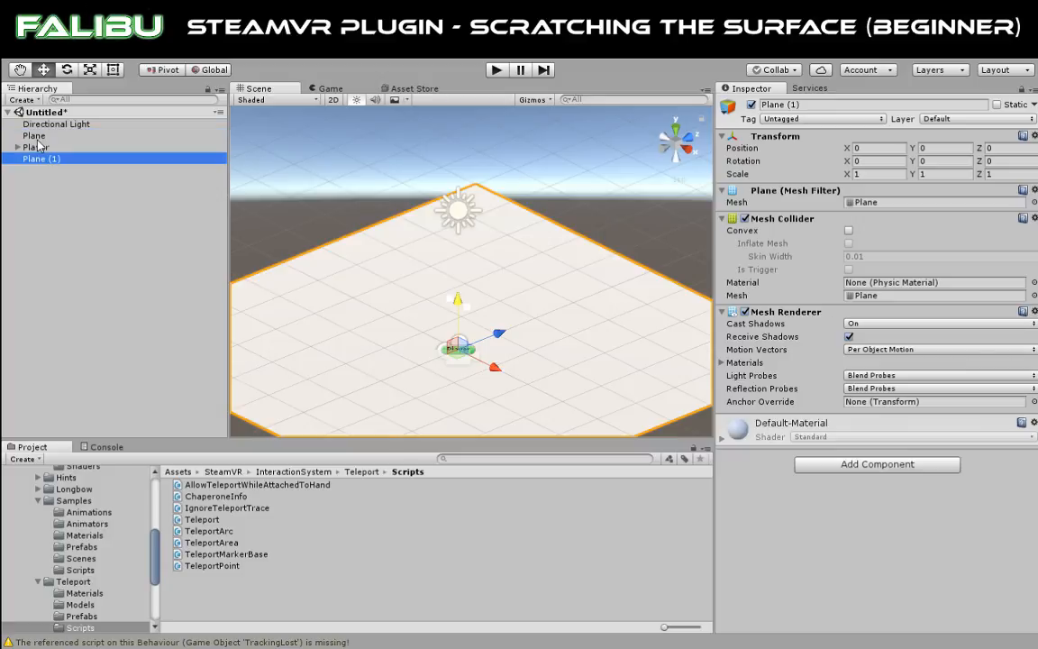
pyautogui.click(48, 162)
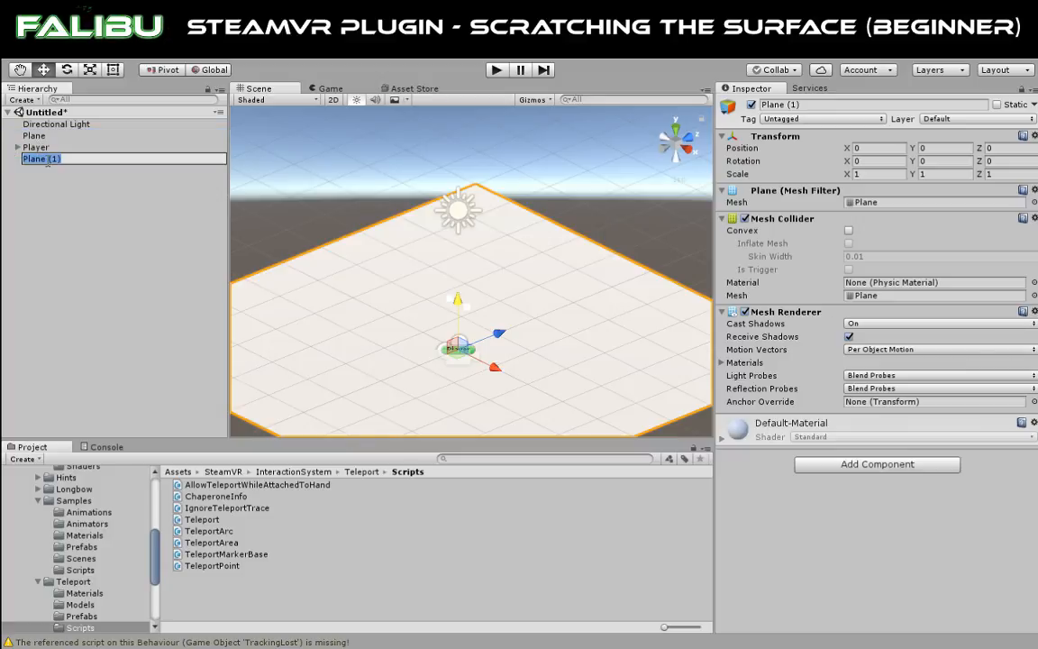
pyautogui.click(63, 200)
pyautogui.click(45, 158)
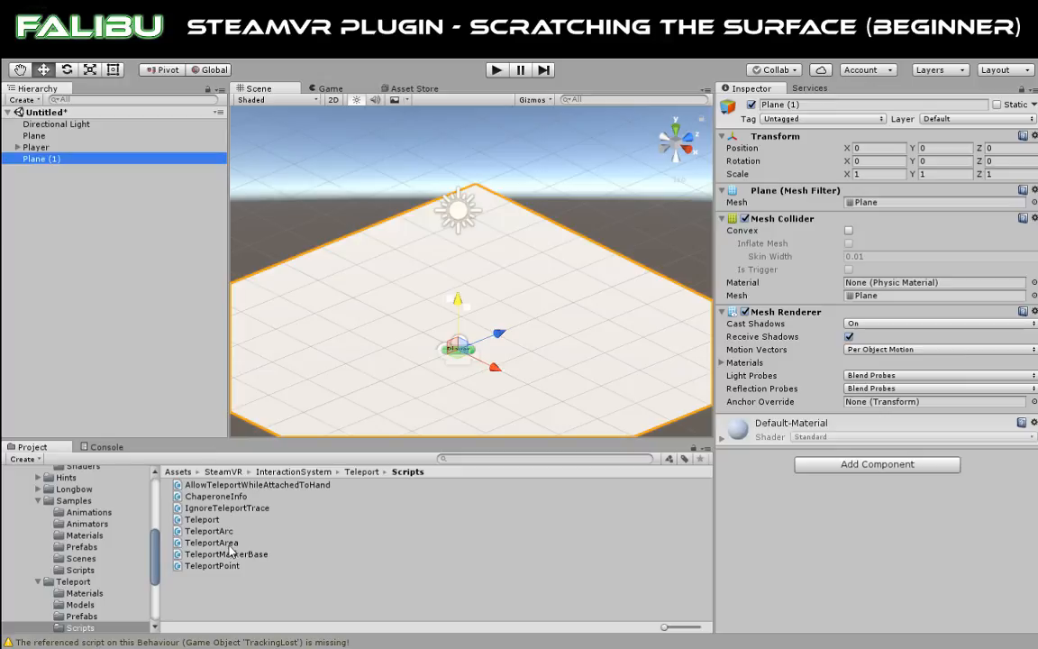
pyautogui.click(937, 148)
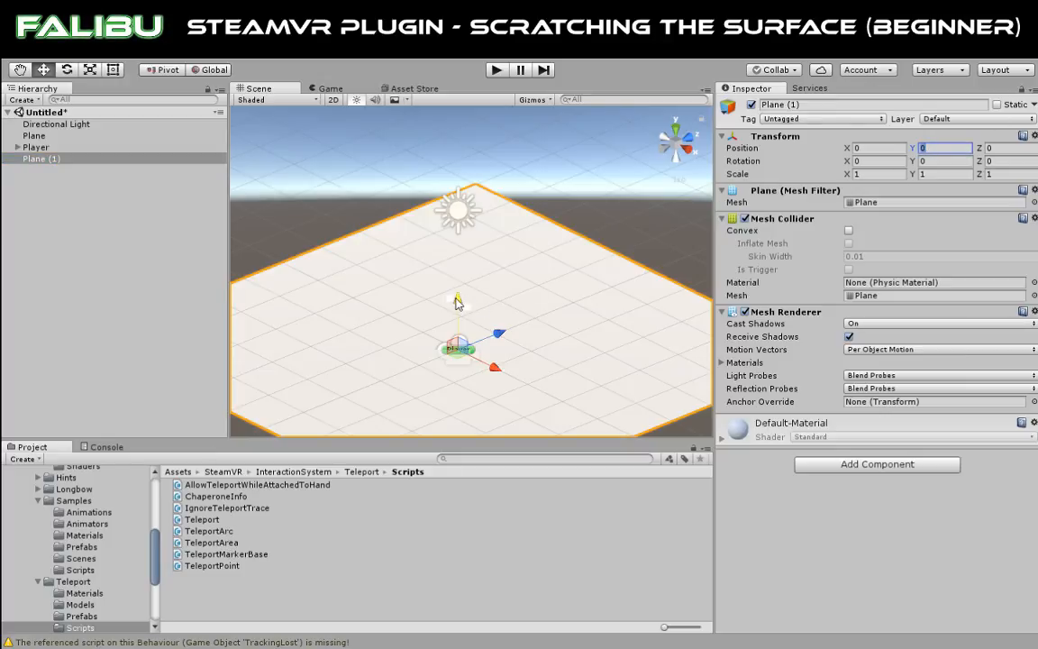
pyautogui.moveTo(456, 300); pyautogui.dragTo(457, 273)
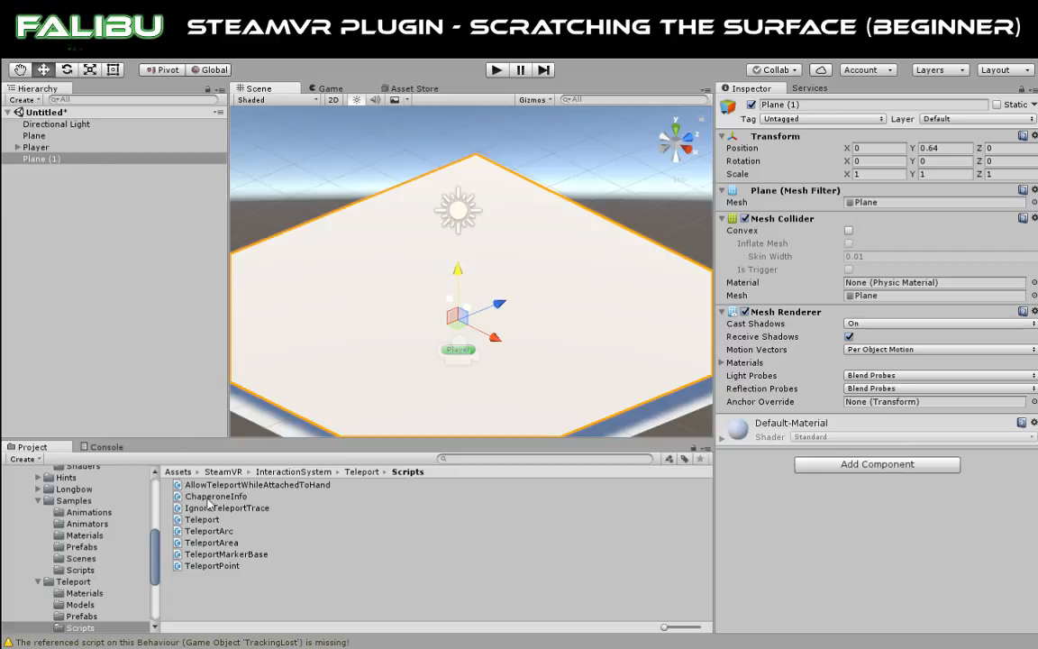
# Attach the TeleportArea script to Plane (1) and lower it to a Y position of about 0.12.
pyautogui.moveTo(225, 543); pyautogui.dragTo(74, 161)
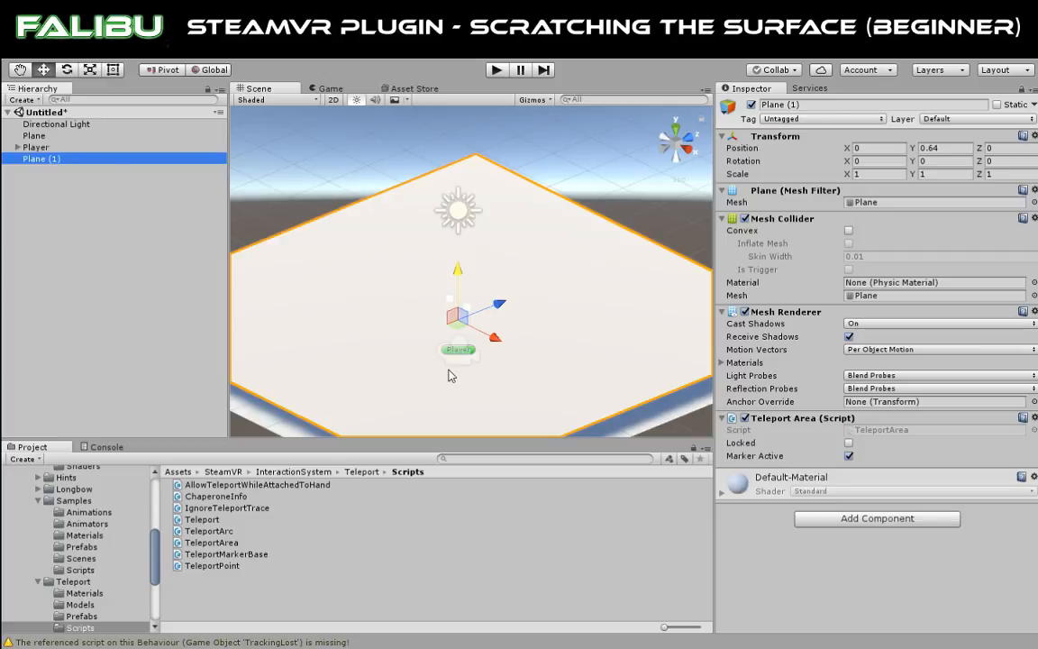
pyautogui.moveTo(459, 277); pyautogui.dragTo(459, 302)
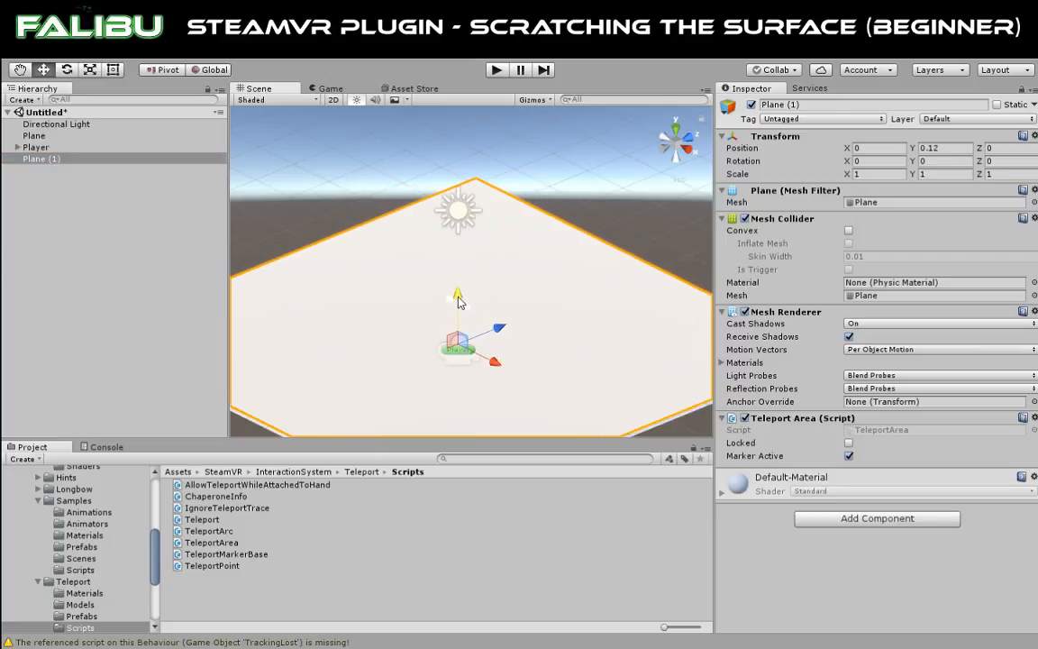
pyautogui.keyDown('alt'); pyautogui.moveTo(586, 165); pyautogui.dragTo(561, 252); pyautogui.keyUp('alt')
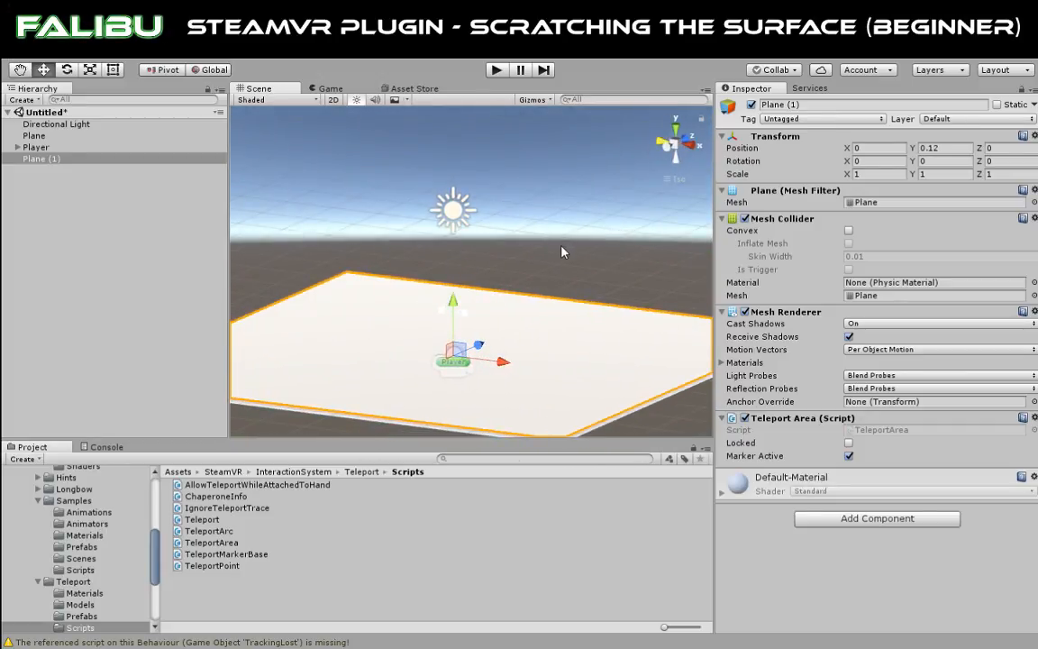
# Make Plane (1) a child of Plane and select each of them to compare their positions.
pyautogui.moveTo(50, 159); pyautogui.dragTo(48, 137)
pyautogui.click(48, 137)
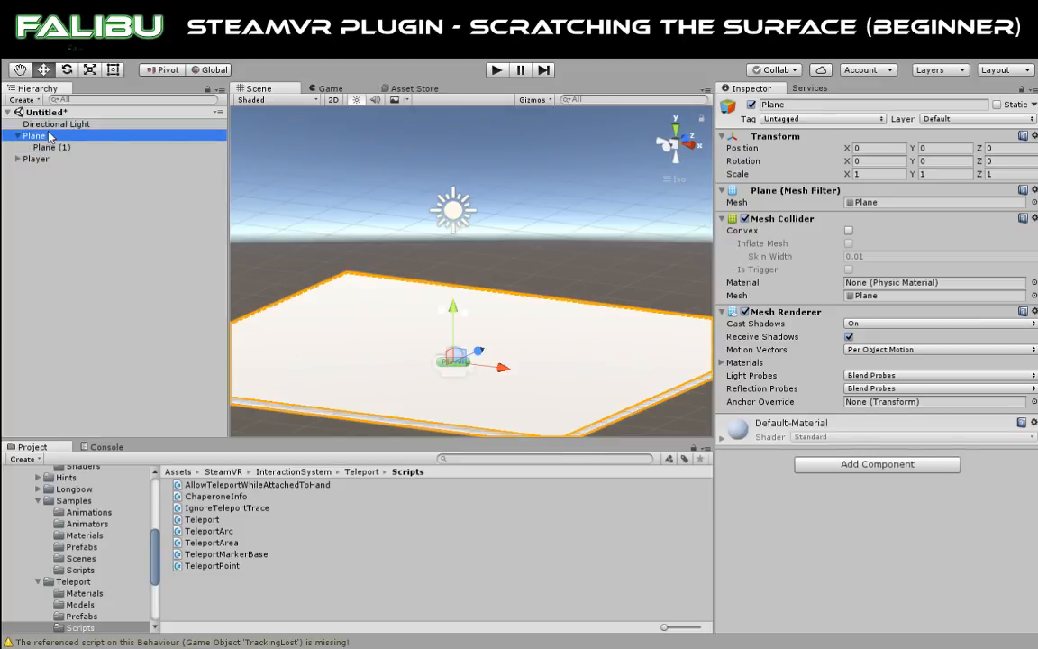
pyautogui.click(478, 181)
pyautogui.click(618, 340)
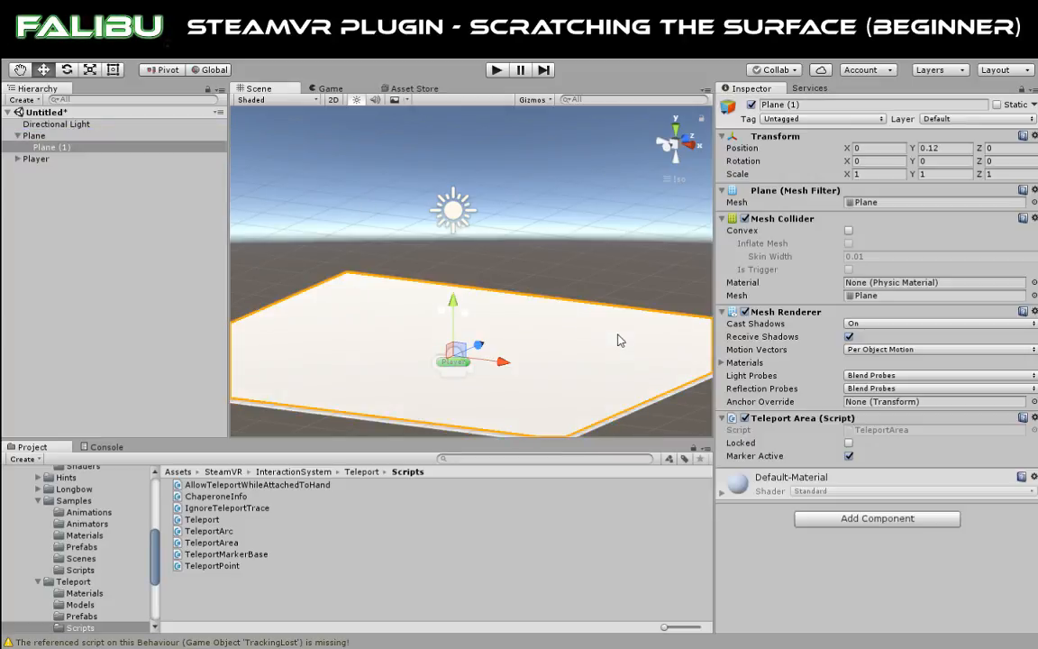
# Delete the Plane with its child, and add a new Plane positioned at 0, 0, 0.
pyautogui.click(35, 137)
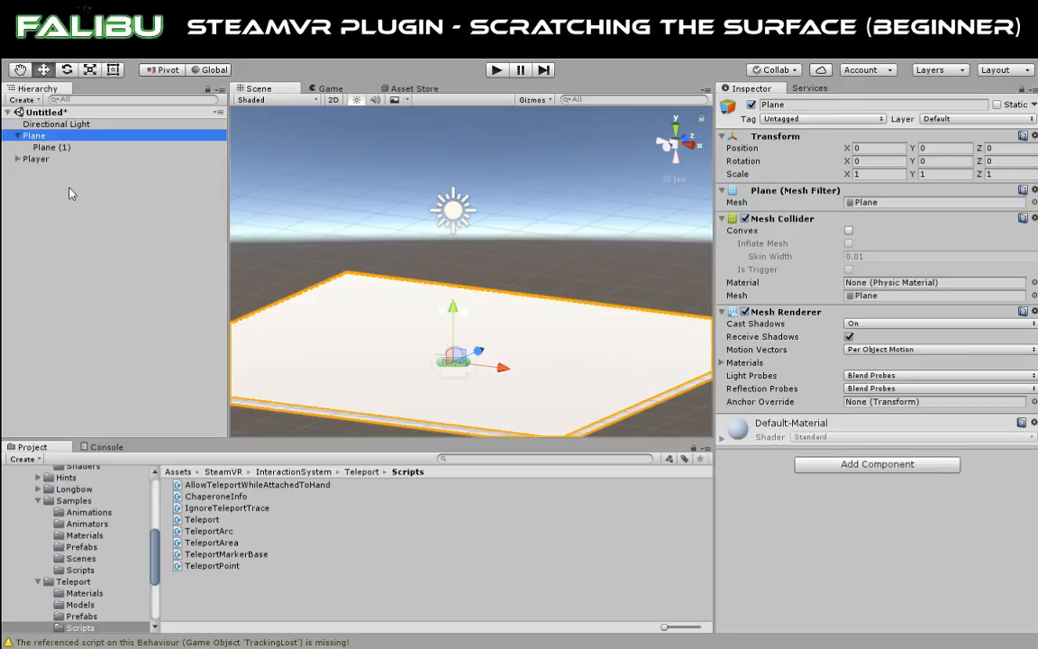
pyautogui.press('Delete')
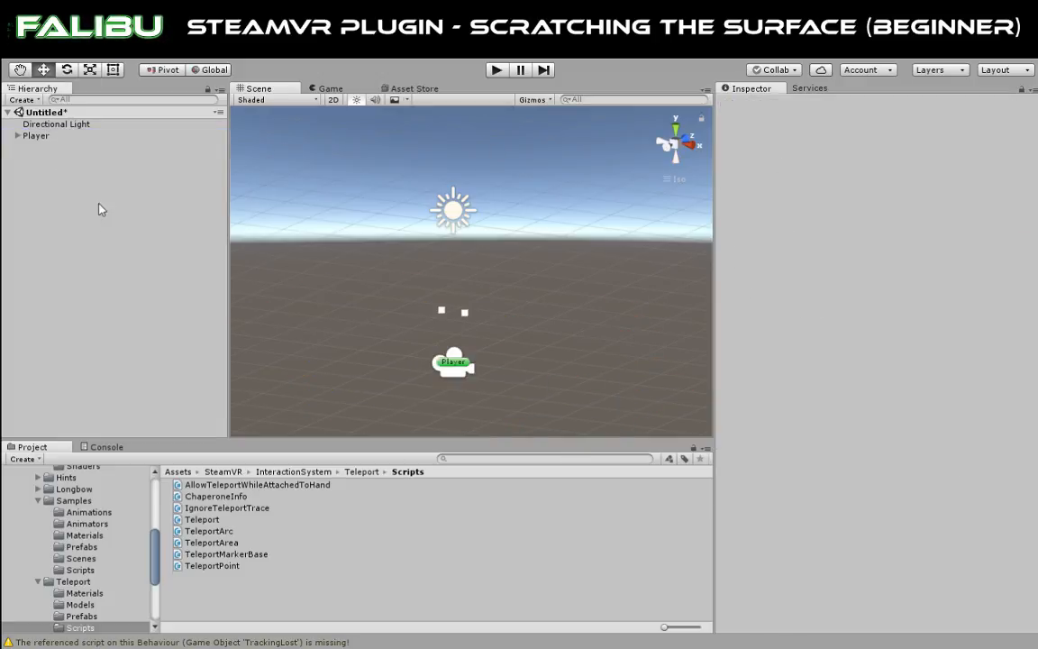
pyautogui.click(36, 136)
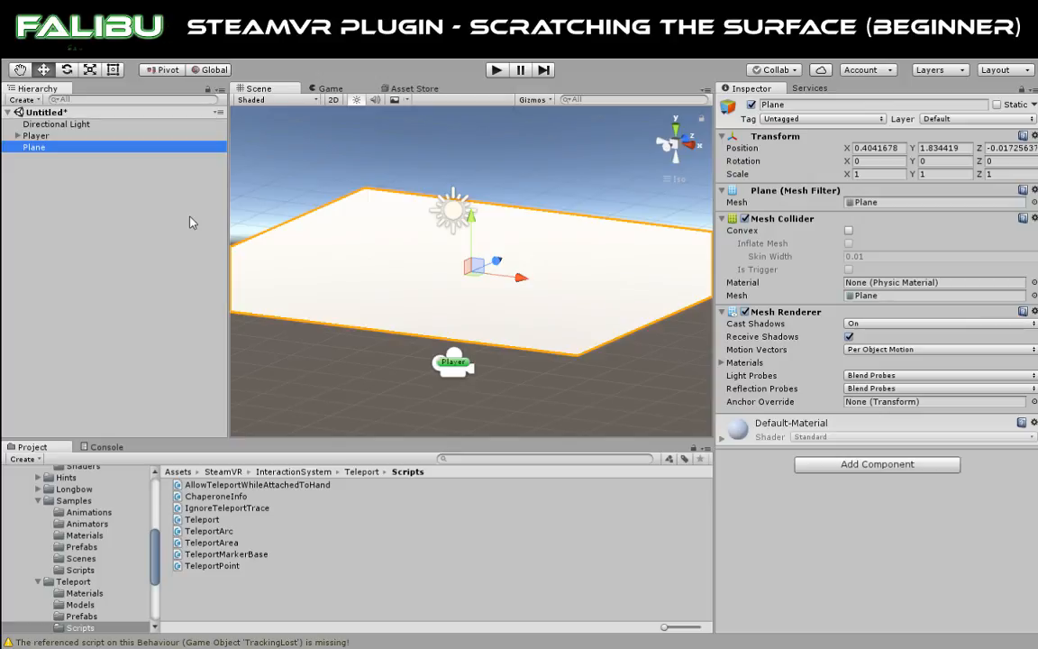
pyautogui.click(434, 265)
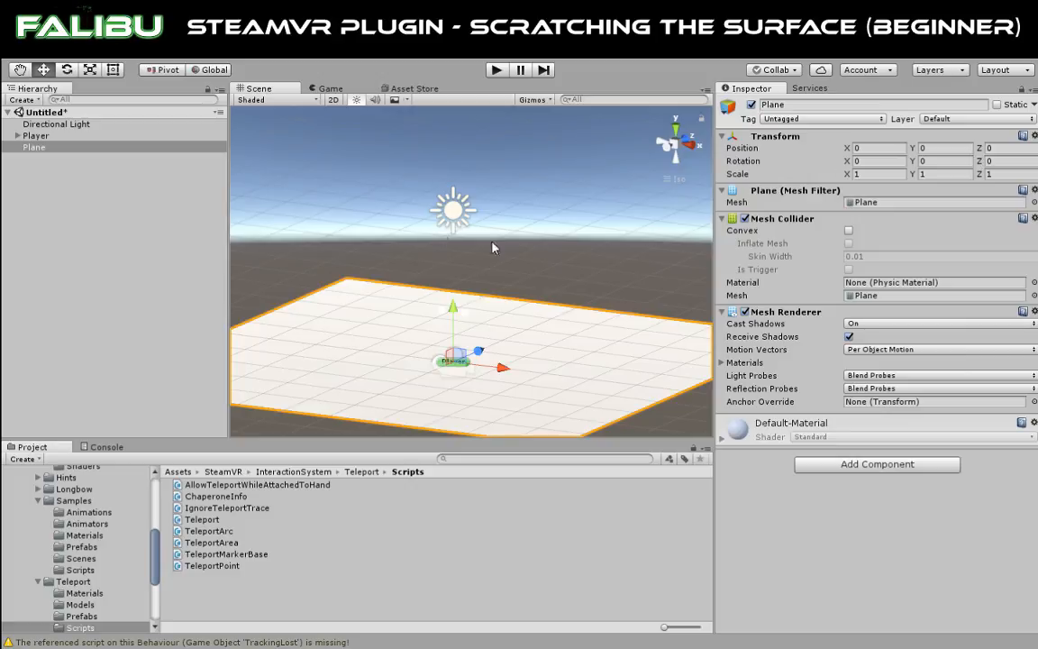
pyautogui.click(572, 260)
# Duplicate the new Plane and attach the TeleportArea script to the copy, Plane (1).
pyautogui.click(41, 147)
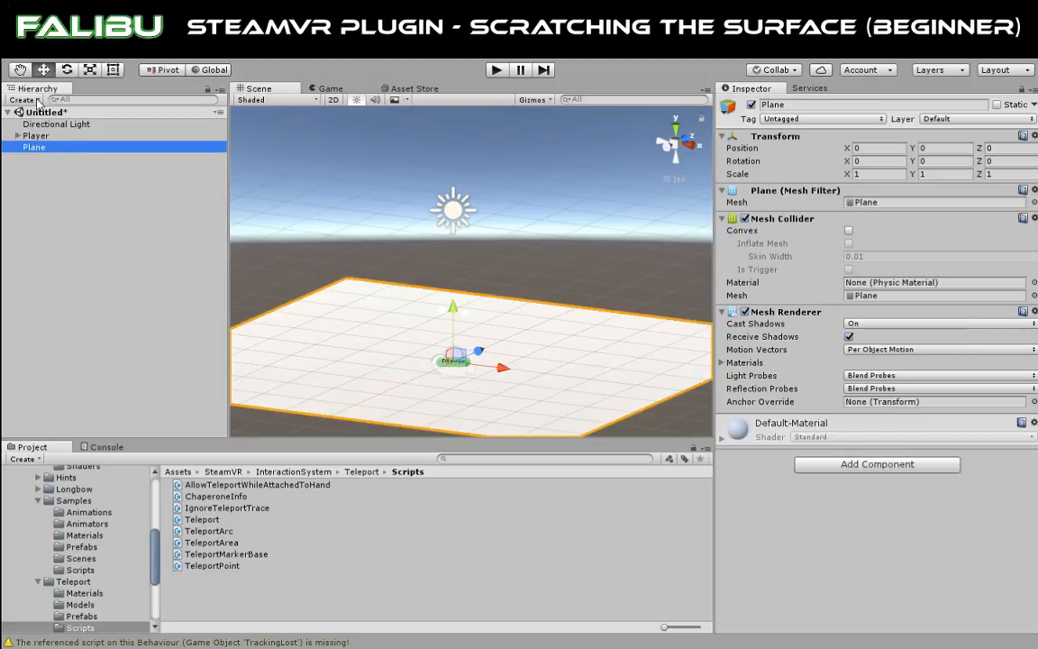
pyautogui.hotkey('ctrl', 'd')
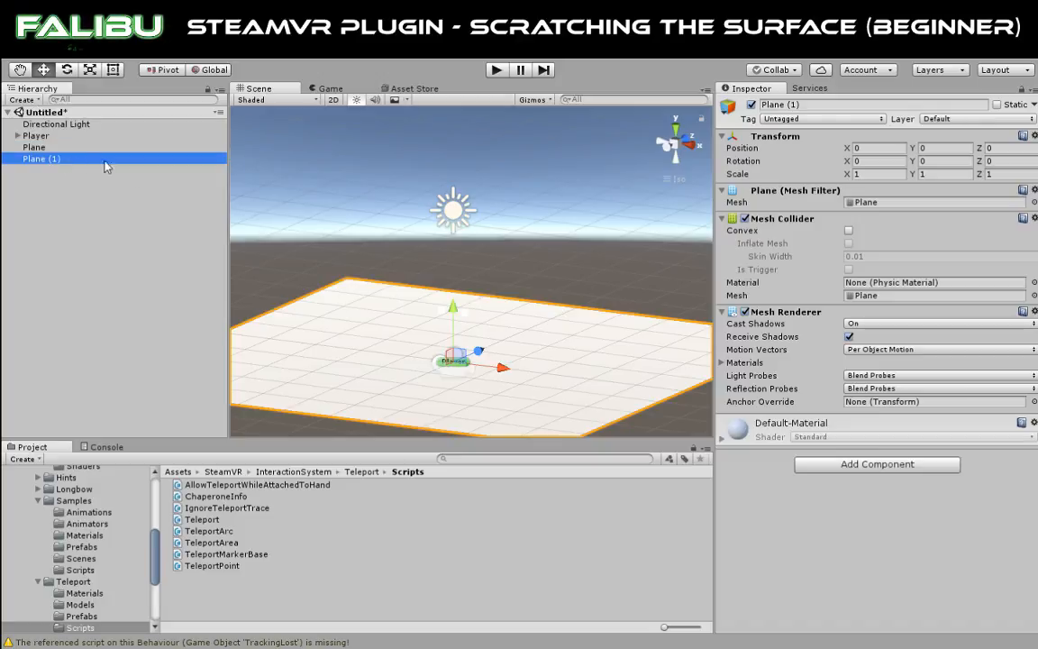
pyautogui.click(48, 180)
pyautogui.click(47, 149)
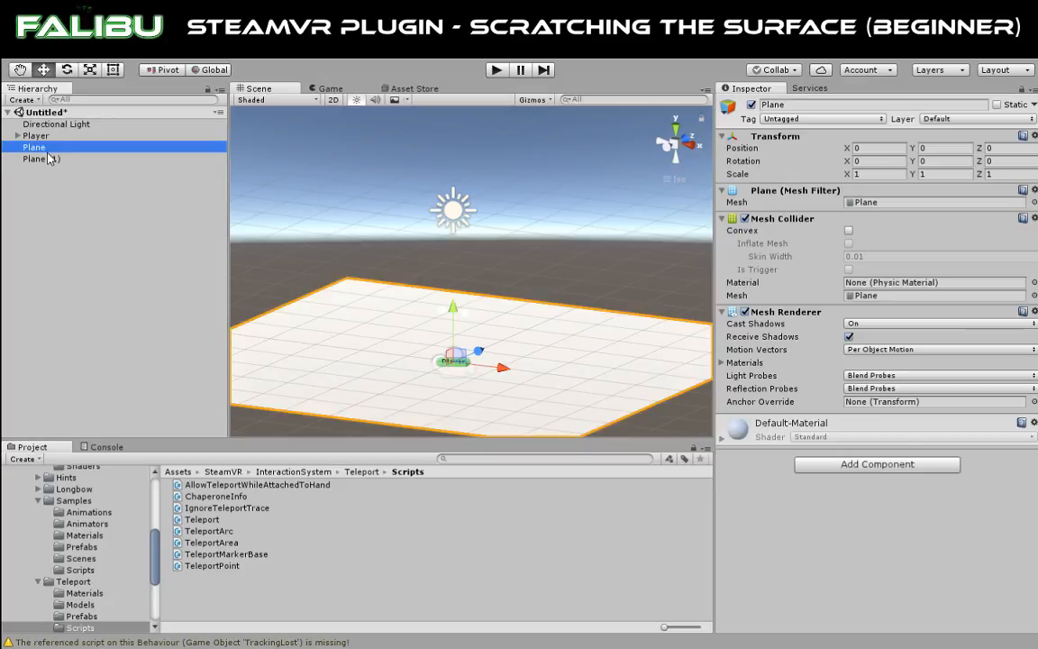
pyautogui.click(48, 159)
pyautogui.moveTo(201, 531); pyautogui.dragTo(42, 162)
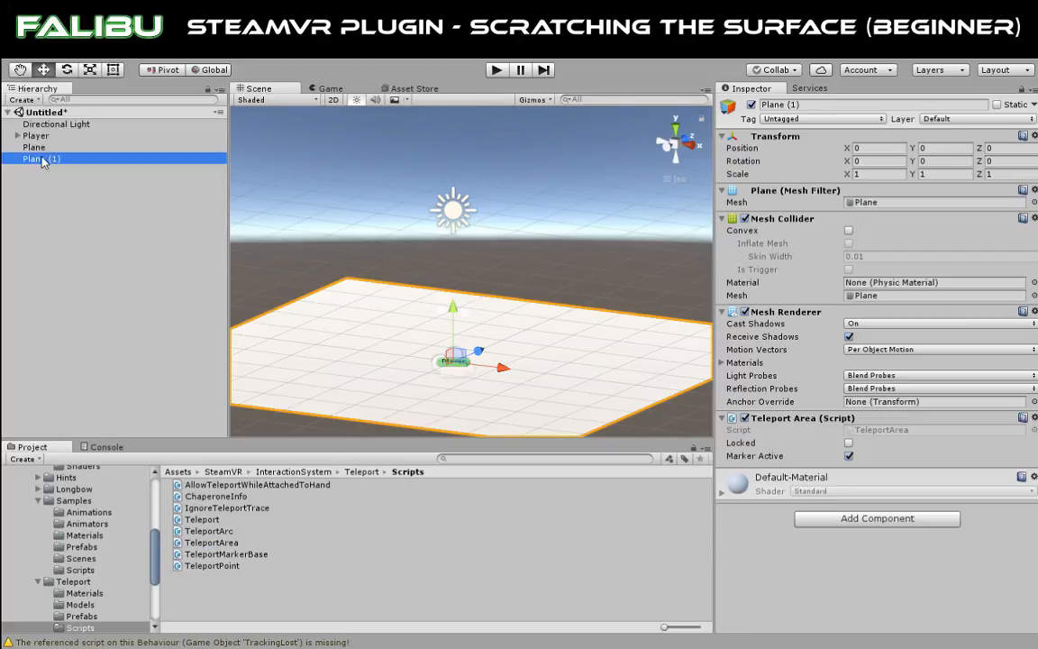
pyautogui.click(42, 158)
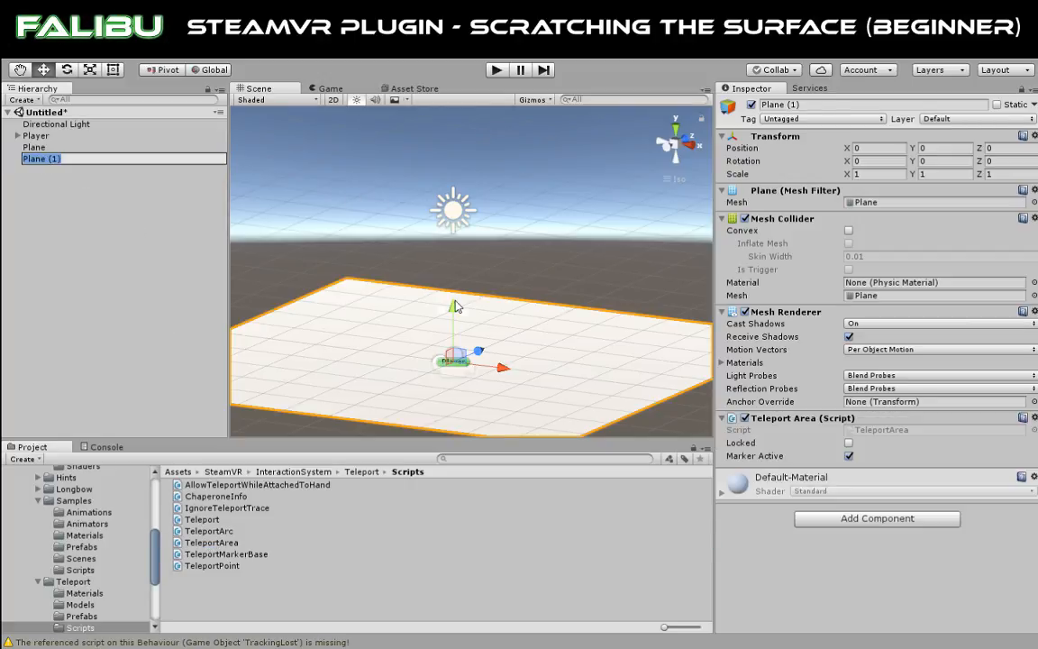
# Try moving Plane (1) up to about Y 0.76 and across to about X 2.54, and undo both moves.
pyautogui.moveTo(455, 302); pyautogui.dragTo(456, 267)
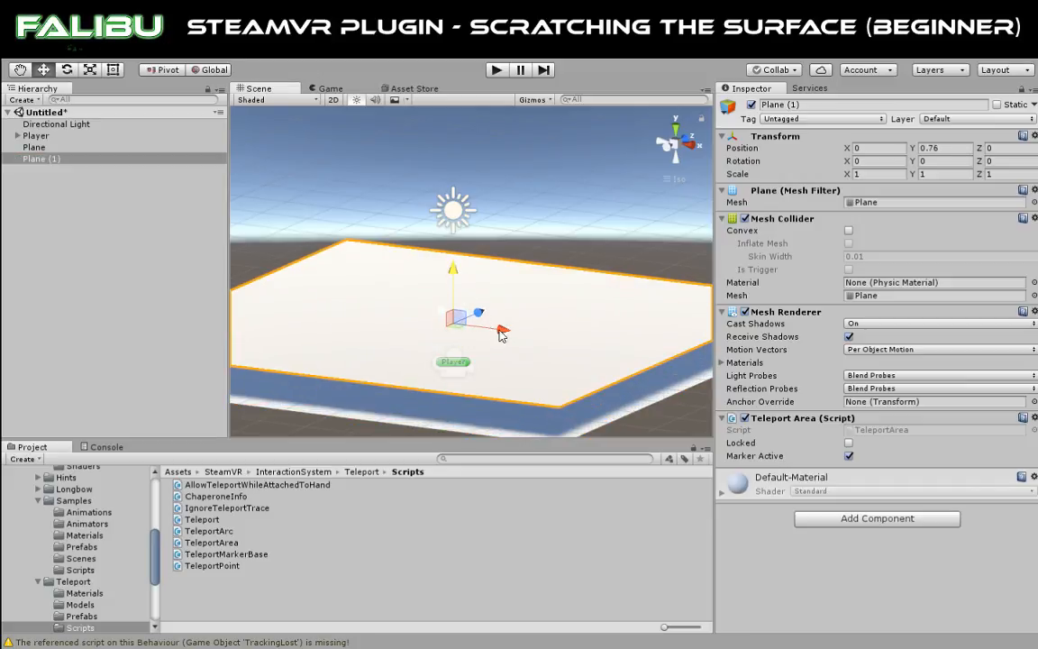
pyautogui.moveTo(465, 324); pyautogui.dragTo(569, 338)
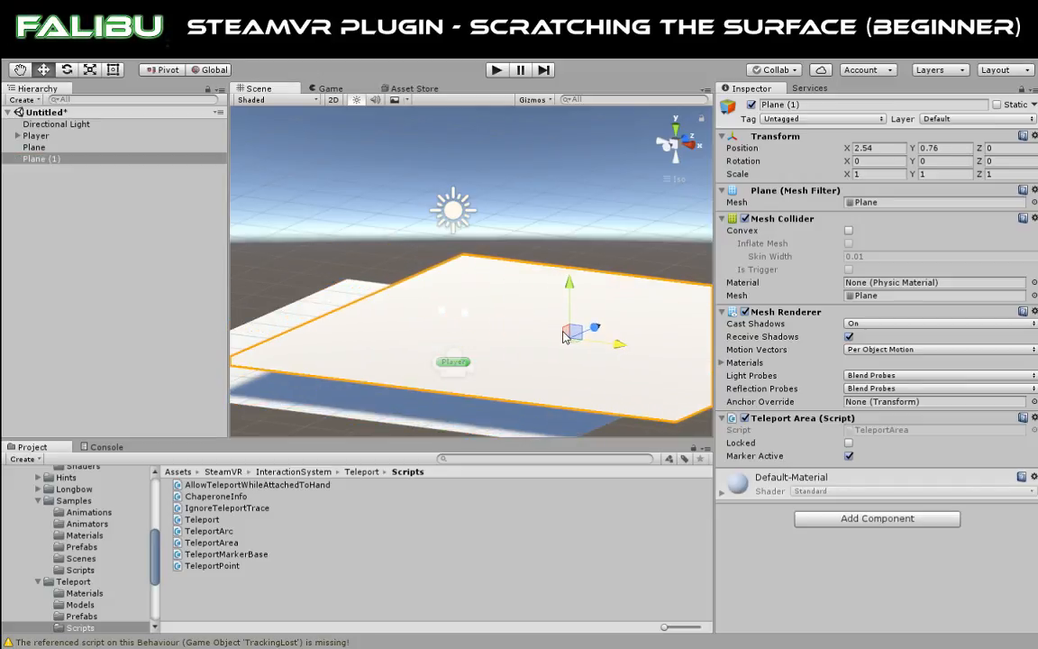
pyautogui.hotkey('ctrl', 'z')
pyautogui.hotkey('ctrl', 'z')
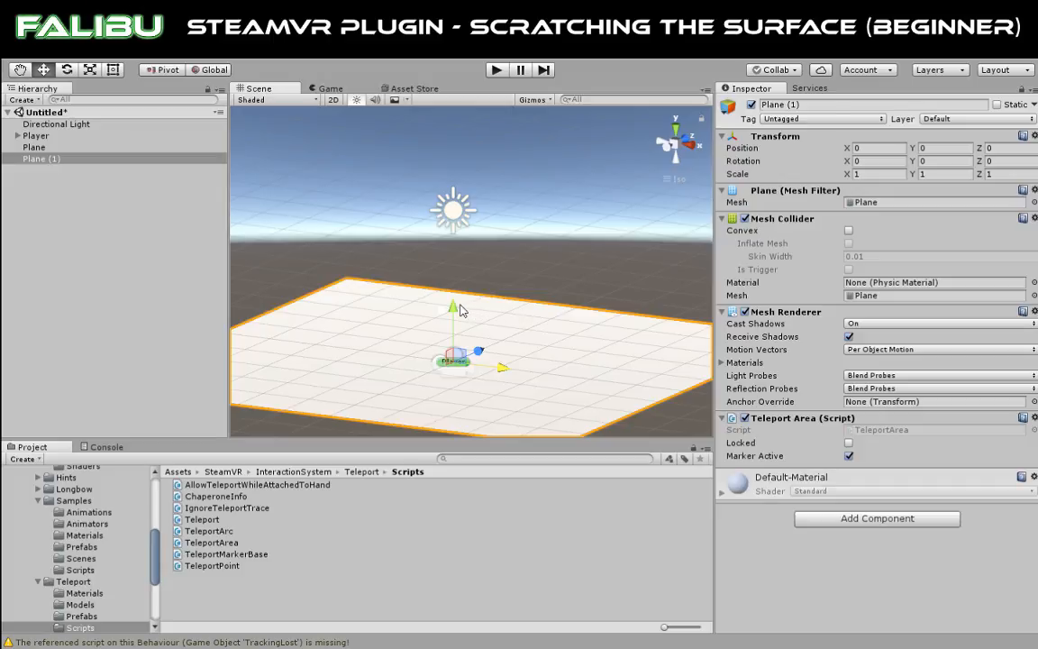
# Raise Plane (1) to a Y position of about 0.09, and delete it along with a fresh duplicate of it.
pyautogui.moveTo(453, 310); pyautogui.dragTo(453, 308)
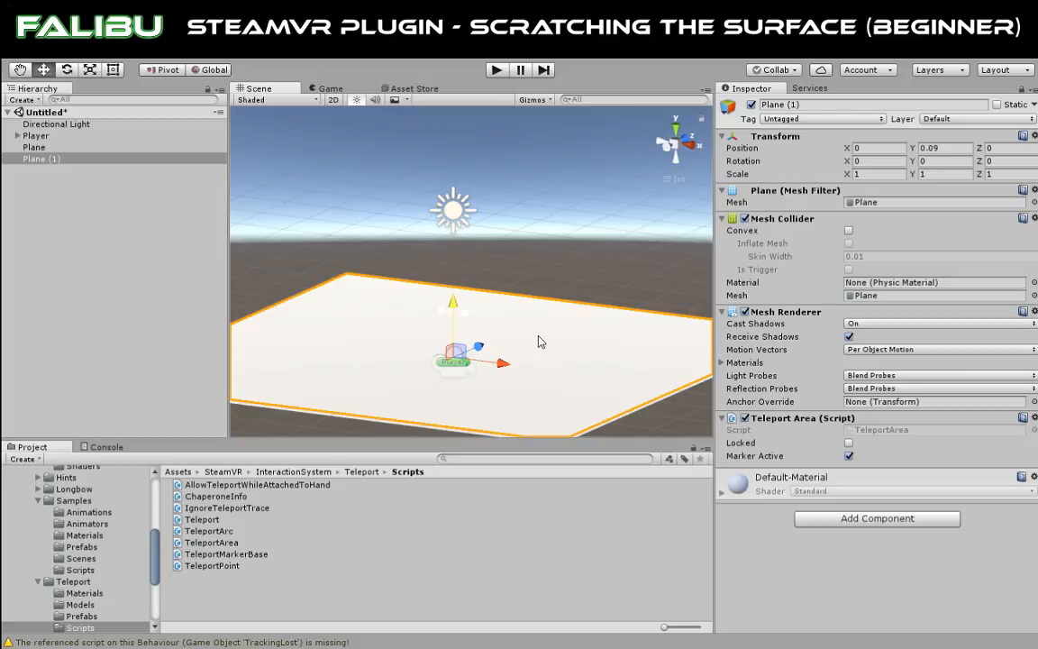
pyautogui.hotkey('ctrl', 'd')
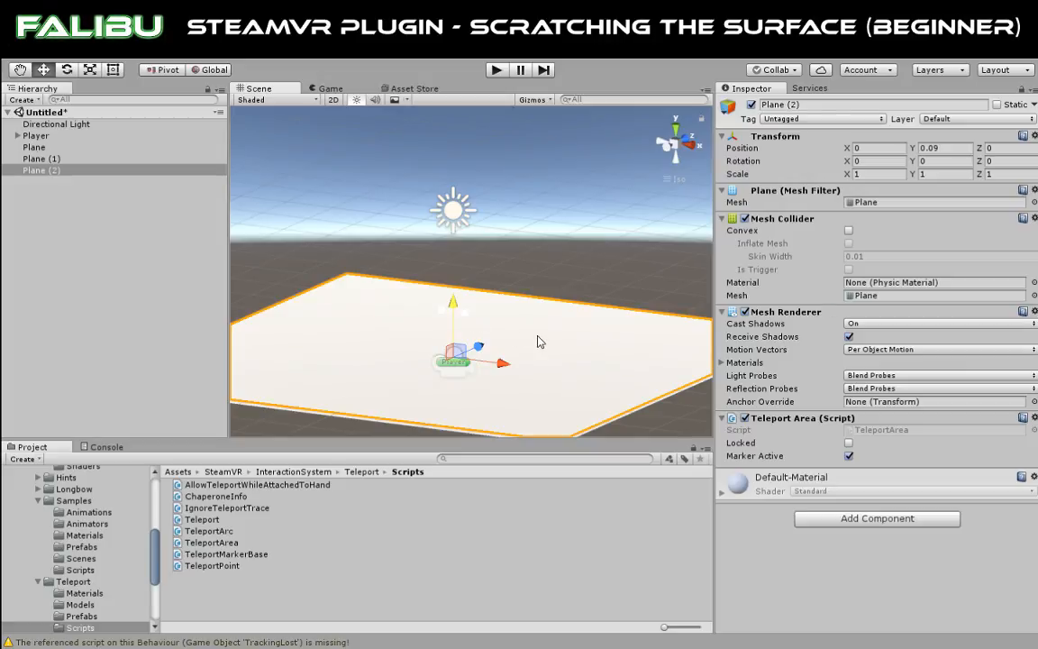
pyautogui.press('Delete')
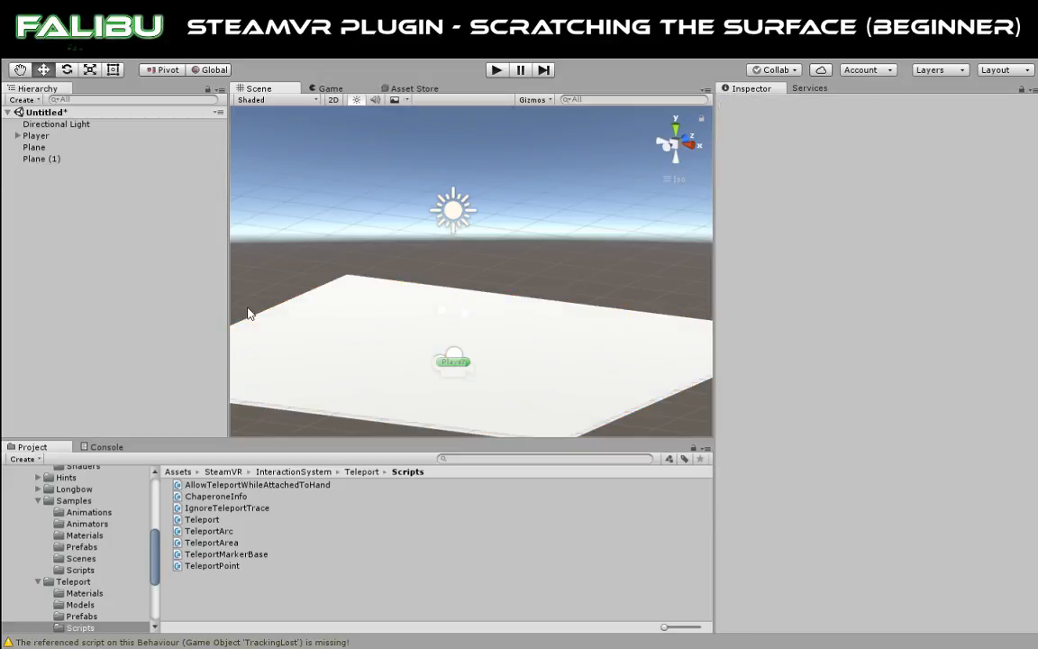
pyautogui.click(54, 163)
pyautogui.press('Delete')
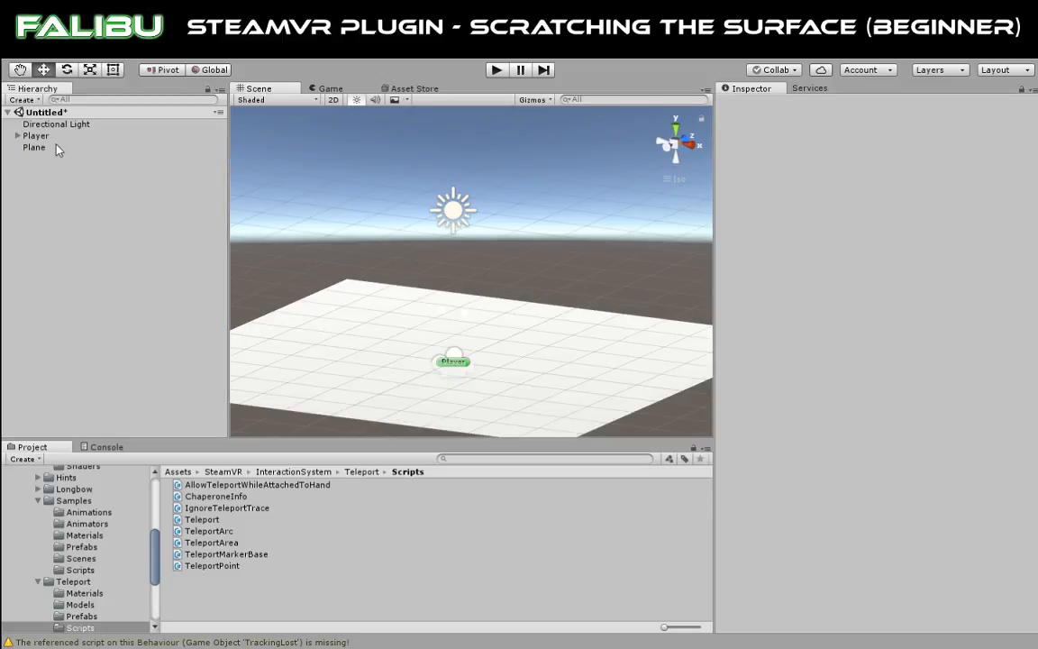
# Add a Cube to the scene and reset its position to 0, 0, 0.
pyautogui.click(164, 146)
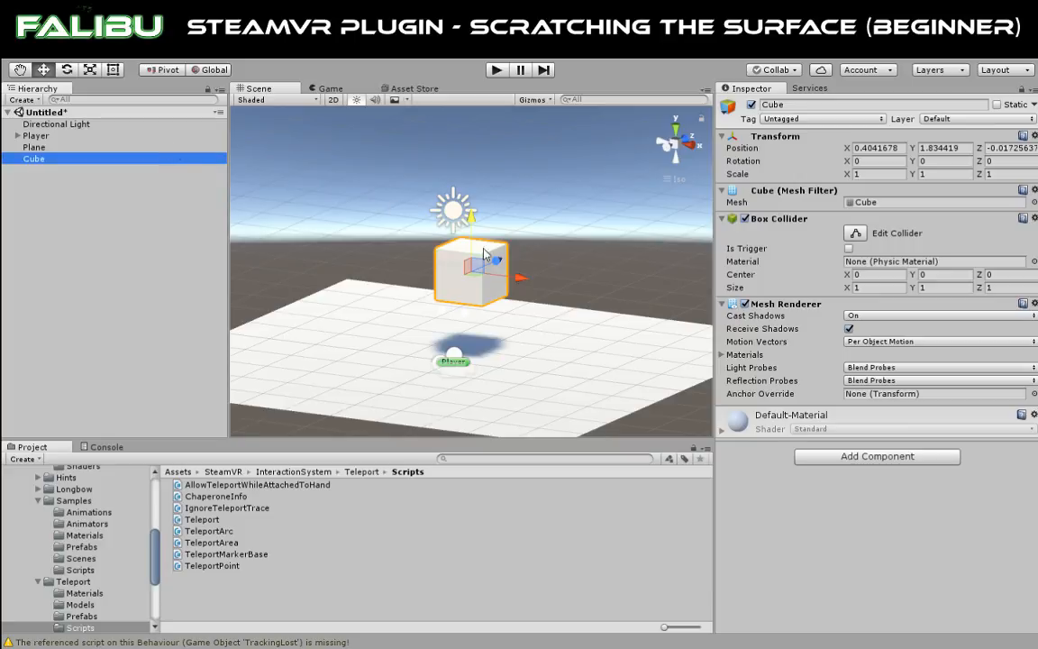
pyautogui.click(1035, 137)
pyautogui.click(969, 153)
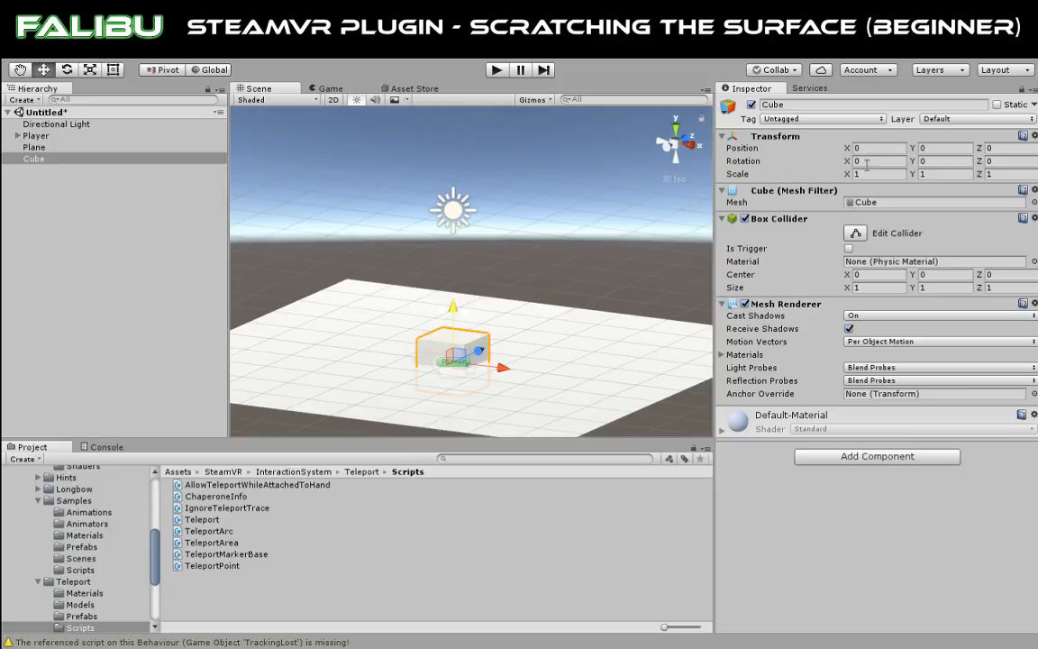
# Scale the Cube into a thin slab over the Plane, about 8.48 in X, 0.18 in Y and 8.76 in Z.
pyautogui.click(868, 173)
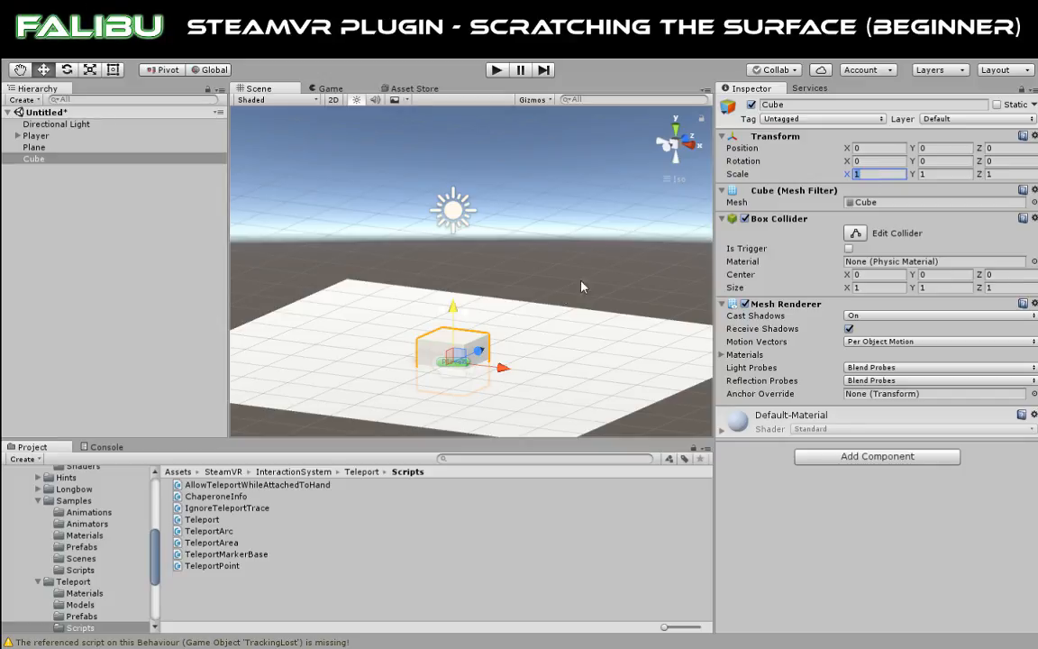
pyautogui.click(90, 69)
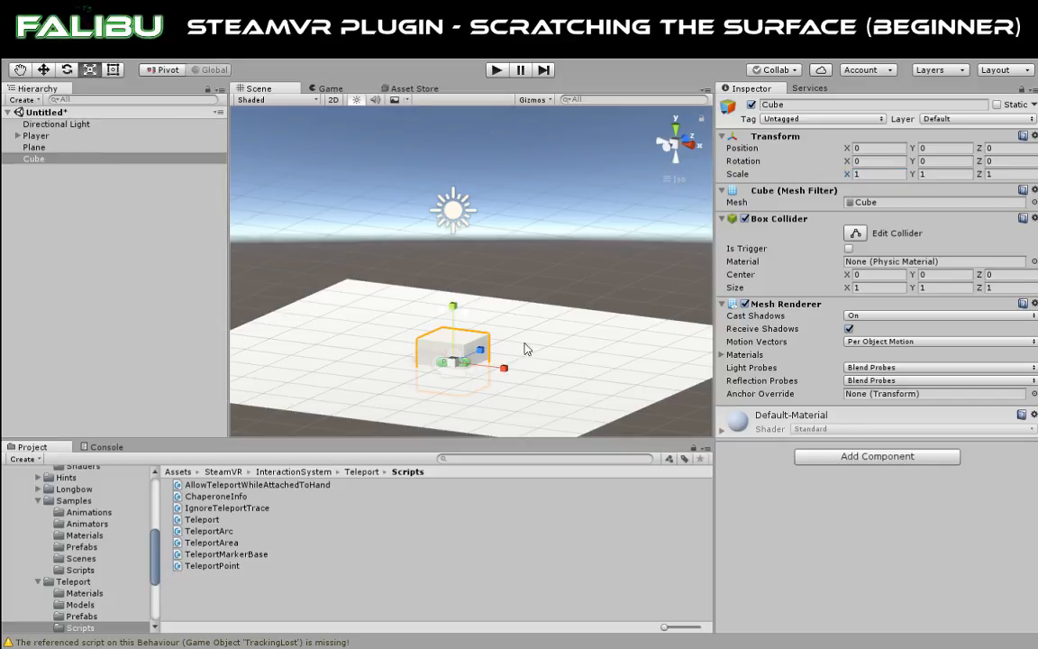
pyautogui.moveTo(484, 353); pyautogui.dragTo(609, 189)
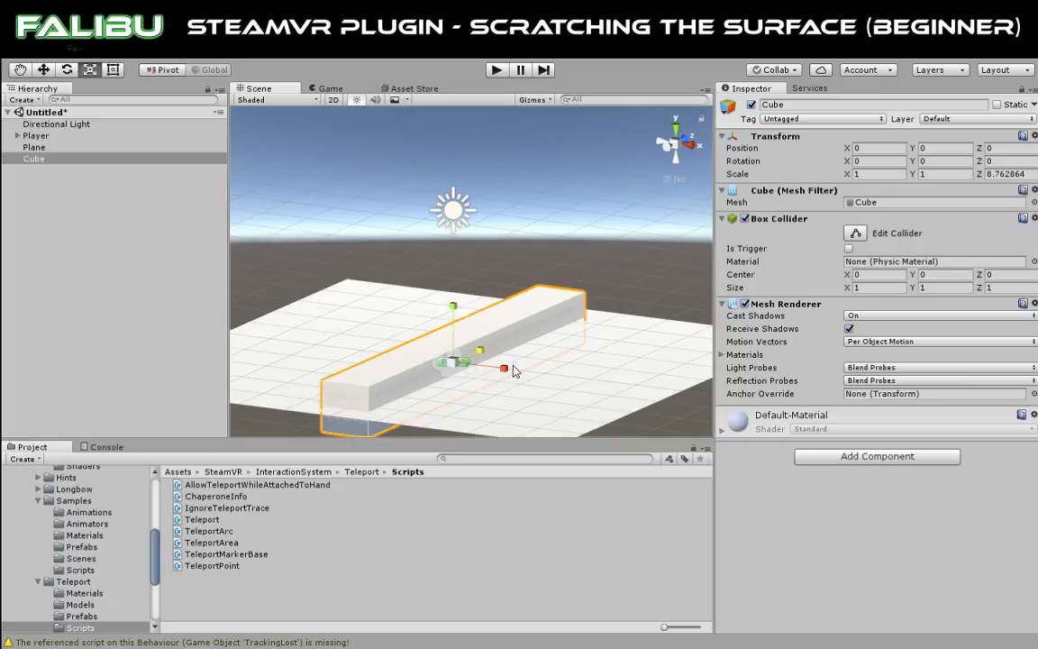
pyautogui.moveTo(506, 369); pyautogui.dragTo(874, 510)
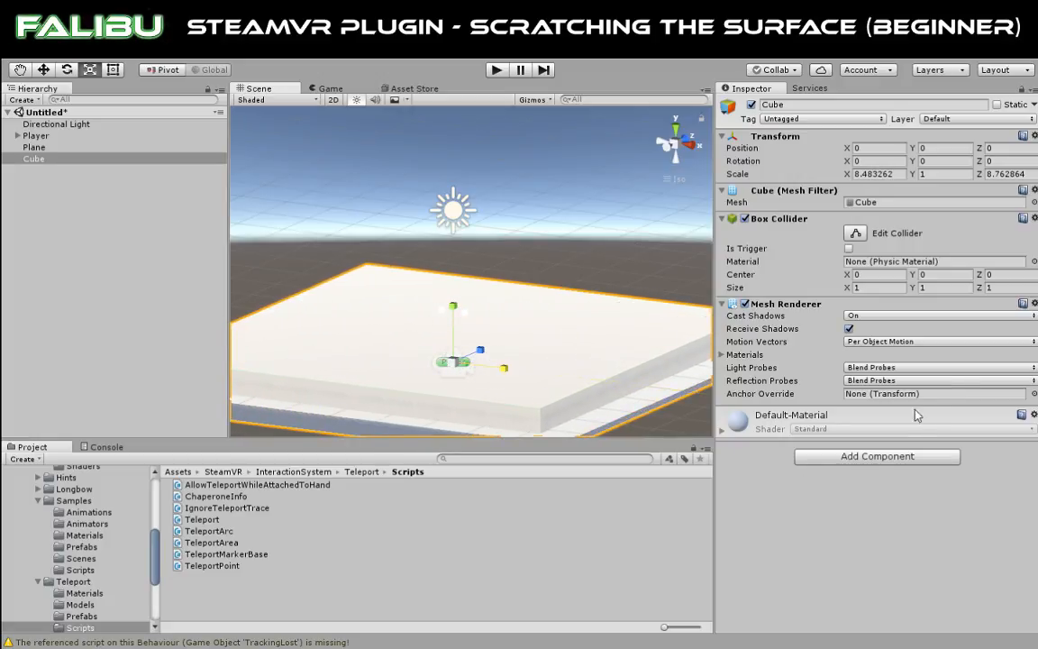
pyautogui.click(937, 174)
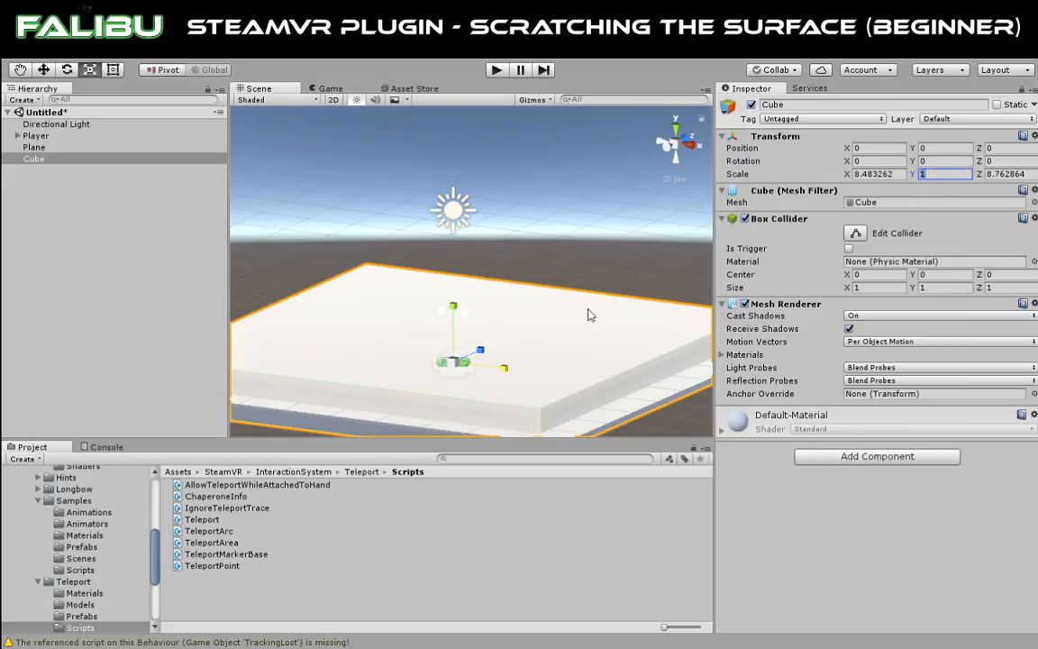
pyautogui.moveTo(453, 307); pyautogui.dragTo(445, 357)
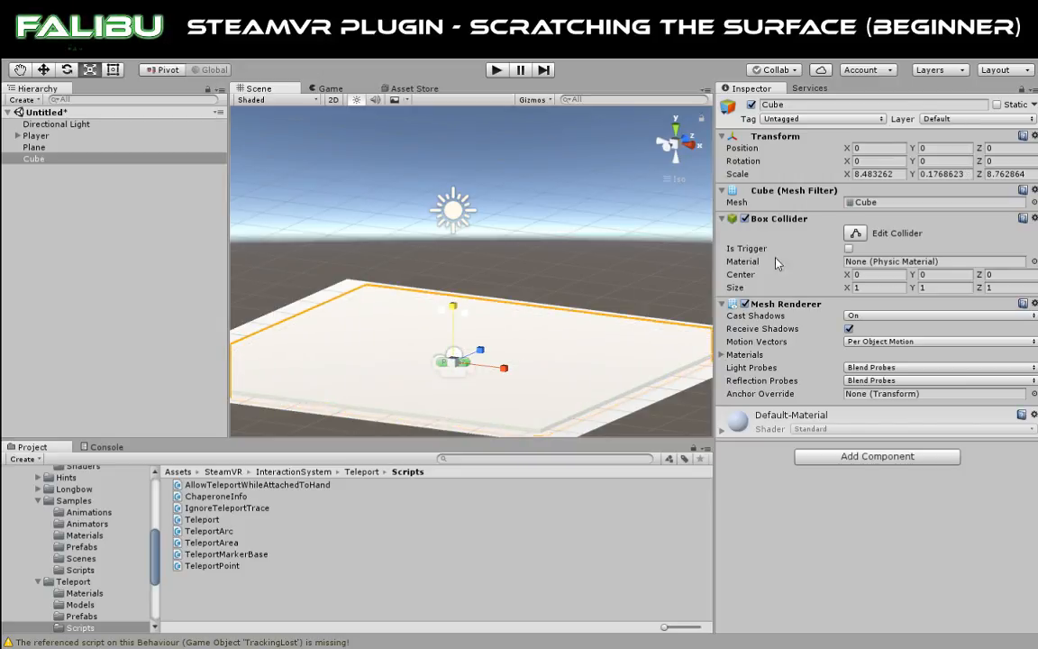
# Set the Cube's Y scale to 1 and raise it to a Y position of about 0.52.
pyautogui.click(946, 173)
pyautogui.write('1')
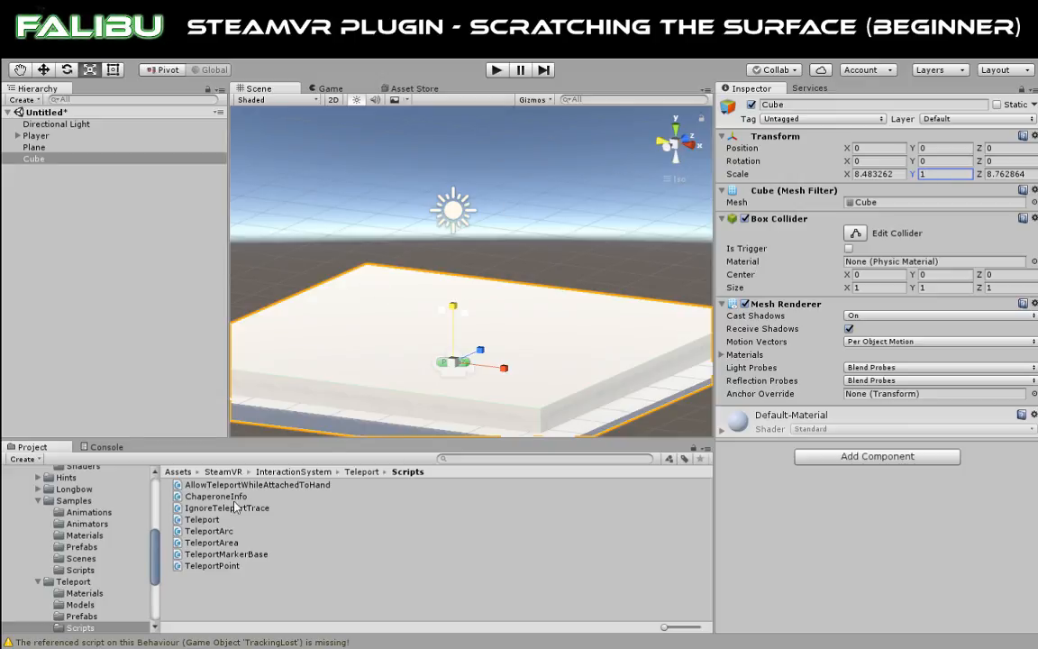
pyautogui.click(217, 543)
pyautogui.click(33, 160)
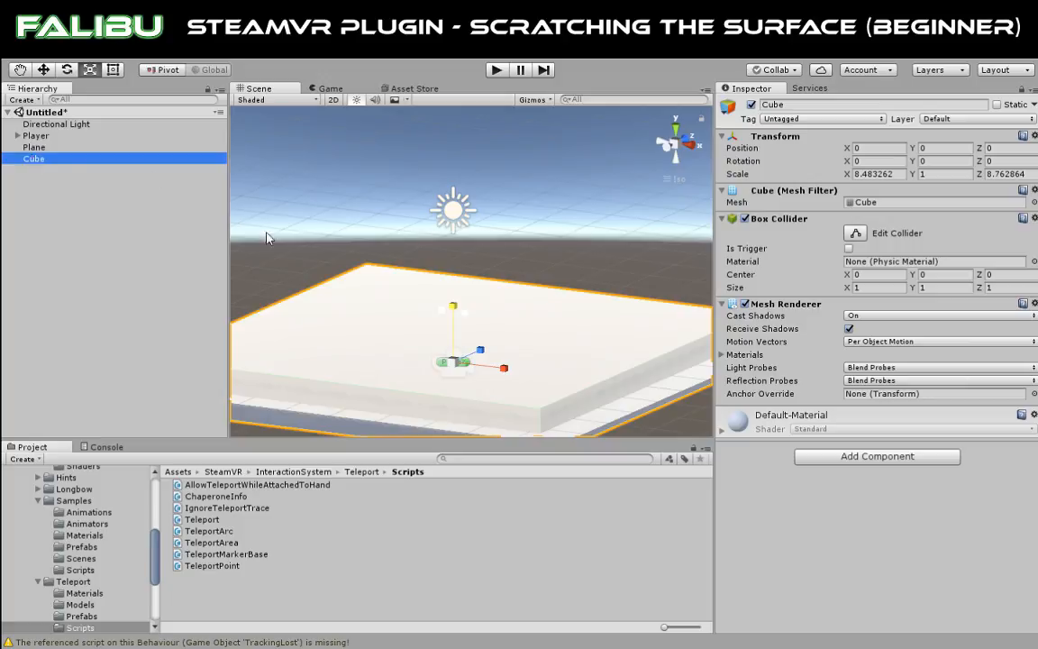
pyautogui.press('F2')
pyautogui.click(20, 71)
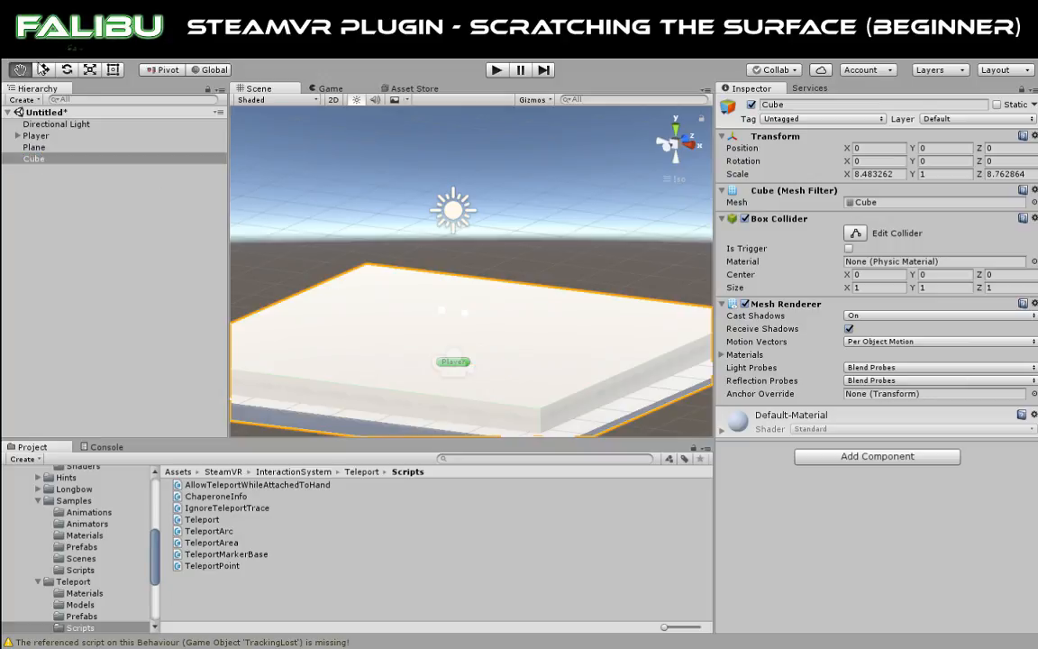
pyautogui.click(44, 69)
pyautogui.moveTo(455, 317); pyautogui.dragTo(472, 291)
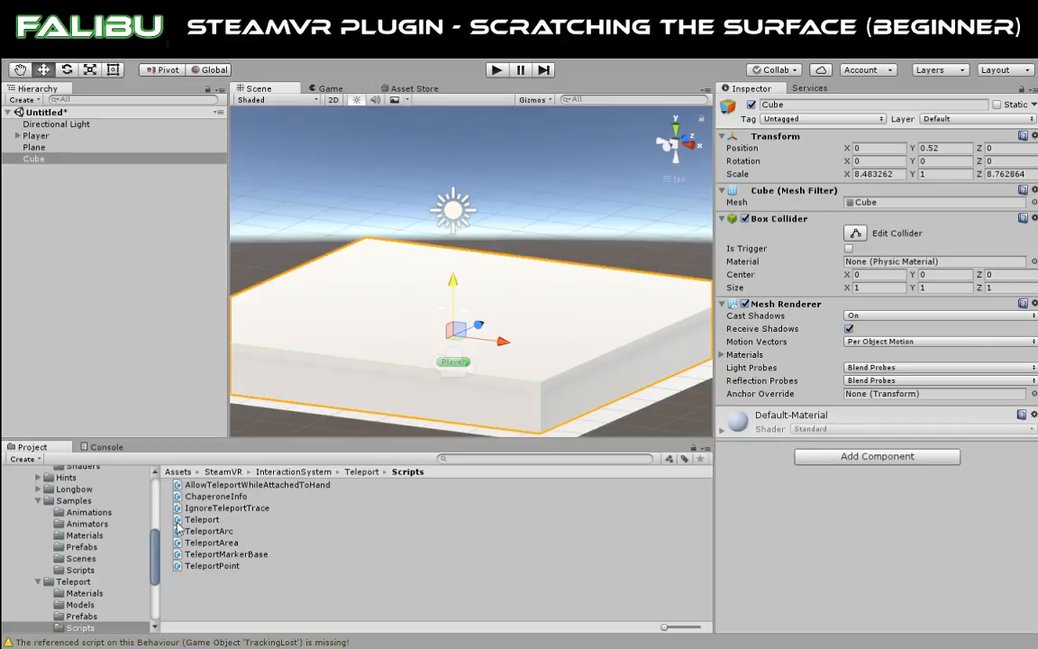
# Add the Teleporting prefab from SteamVR's InteractionSystem/Teleport/Prefabs folder to the scene.
pyautogui.click(63, 548)
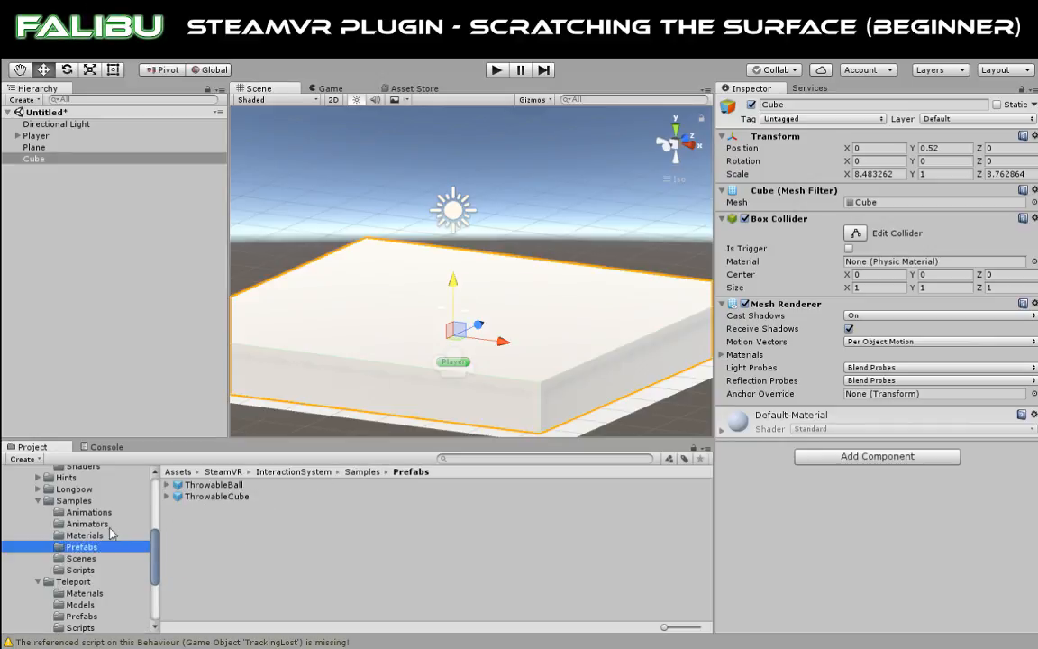
pyautogui.moveTo(155, 547); pyautogui.dragTo(155, 572)
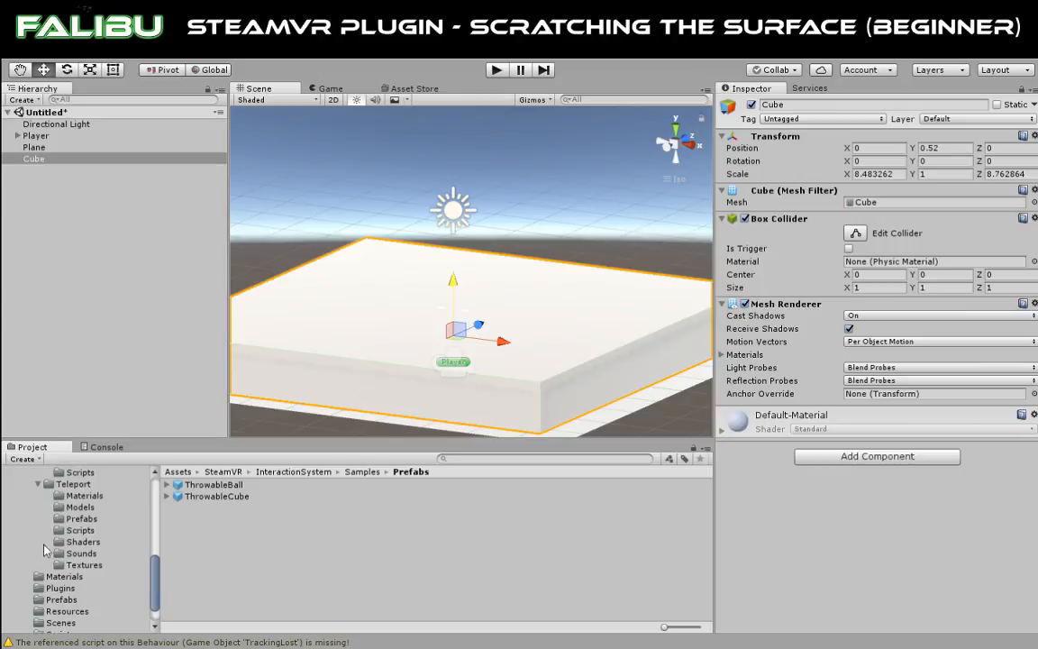
pyautogui.click(52, 485)
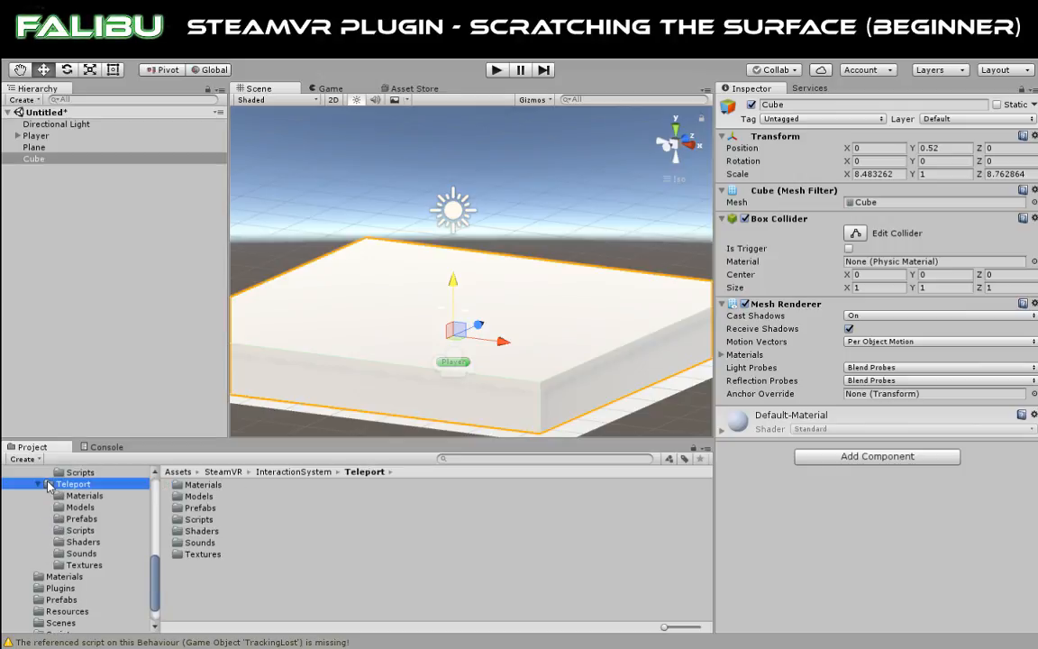
pyautogui.click(61, 520)
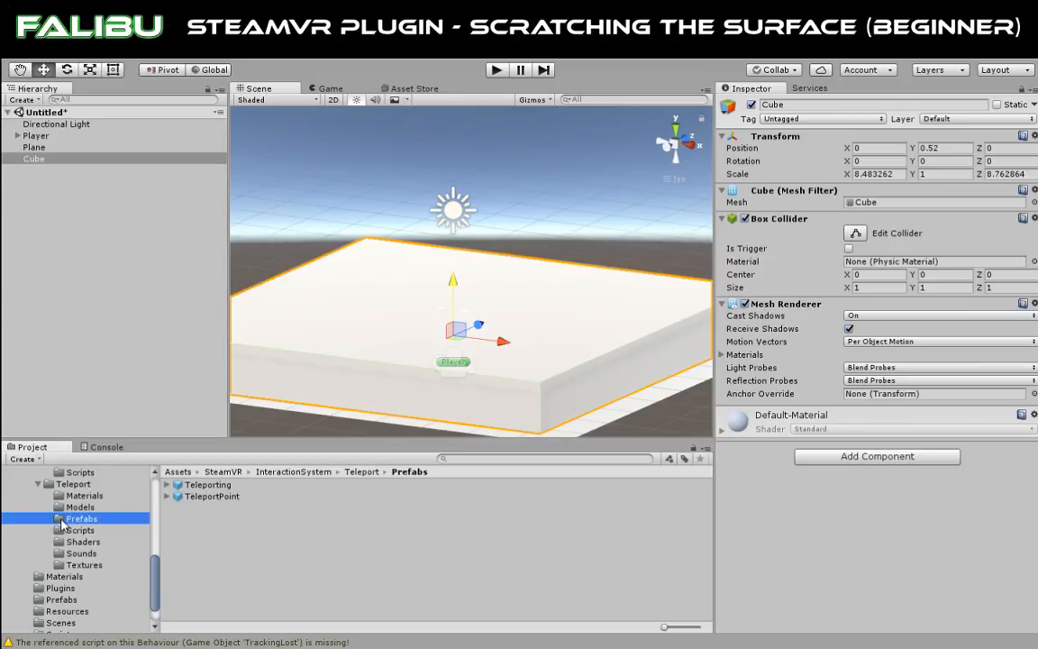
pyautogui.moveTo(203, 485); pyautogui.dragTo(90, 279)
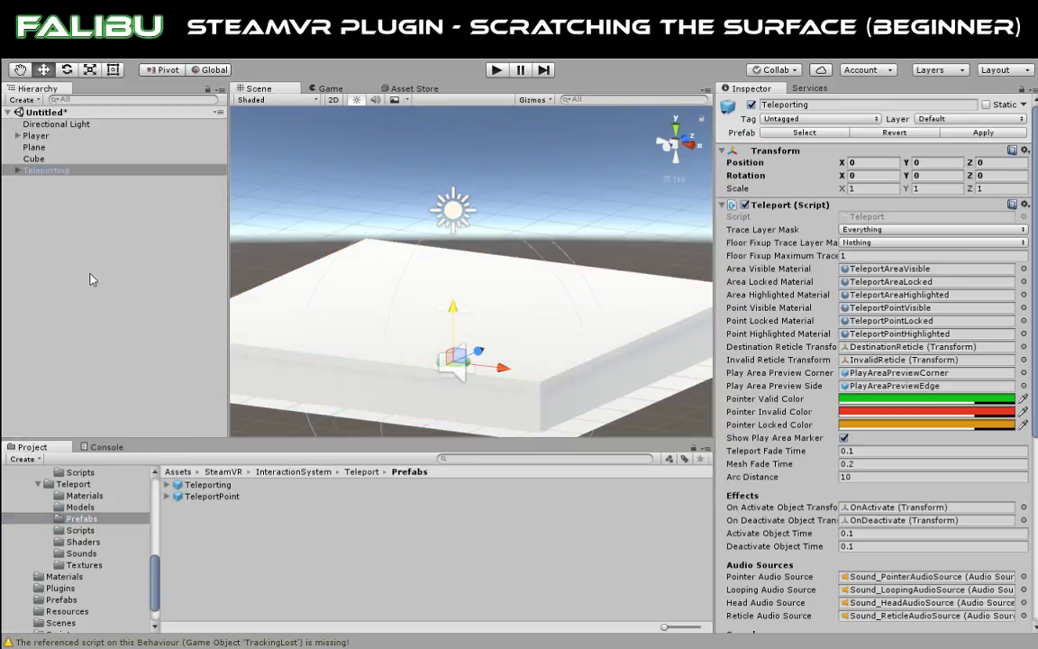
# Delete the Cube and the Plane from the scene.
pyautogui.click(33, 159)
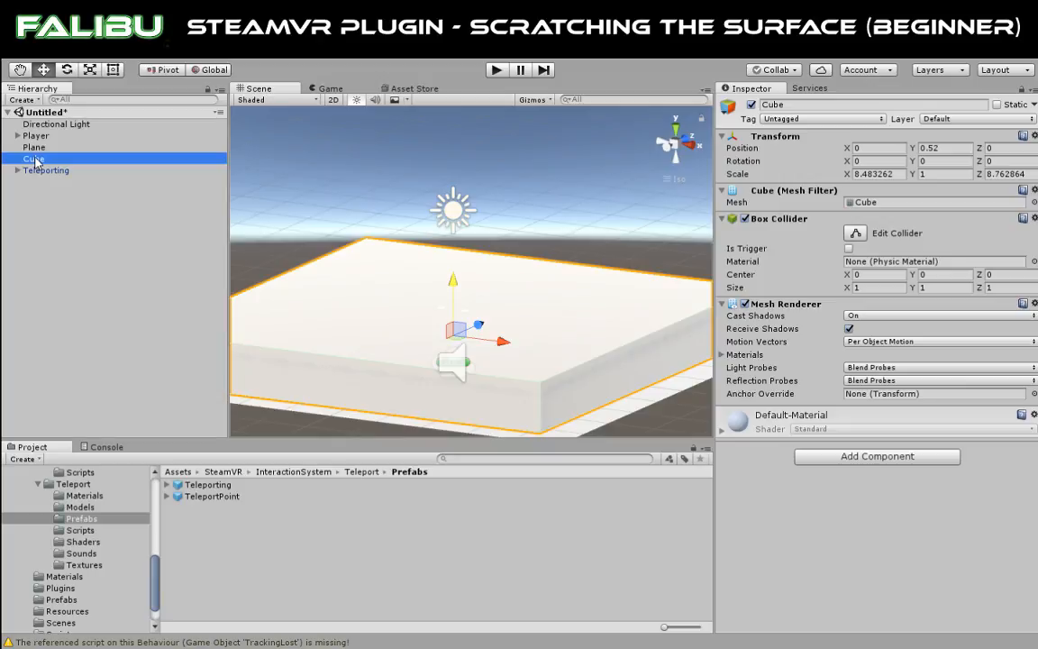
pyautogui.press('Delete')
pyautogui.click(34, 147)
pyautogui.press('Delete')
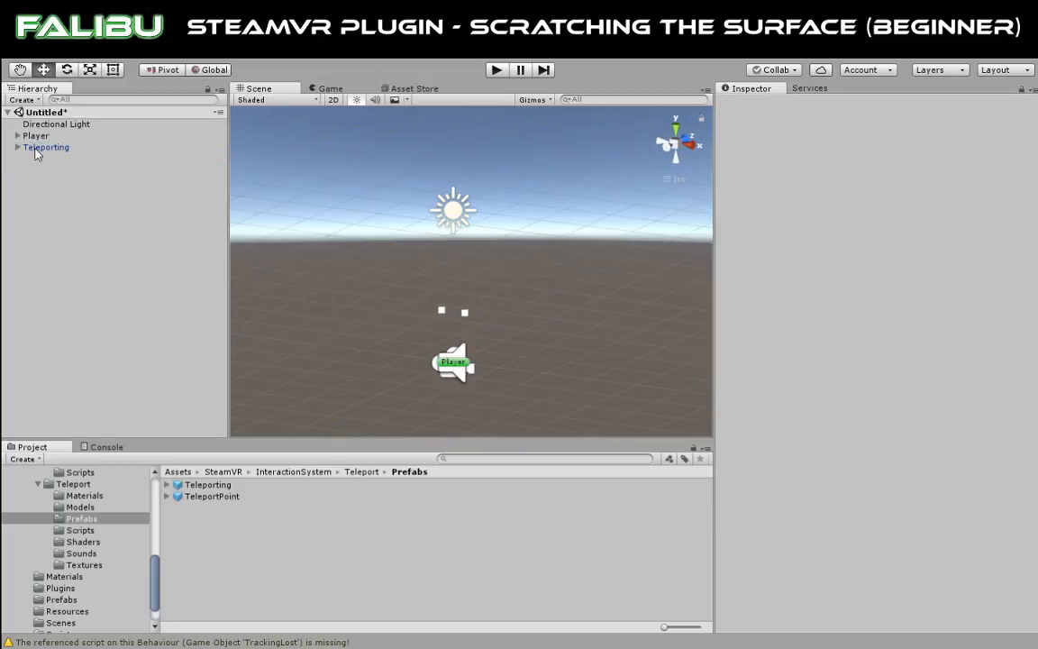
# Replace the newly added Cube with a Plane and reset the Plane's position to 0, 0, 0.
pyautogui.click(36, 136)
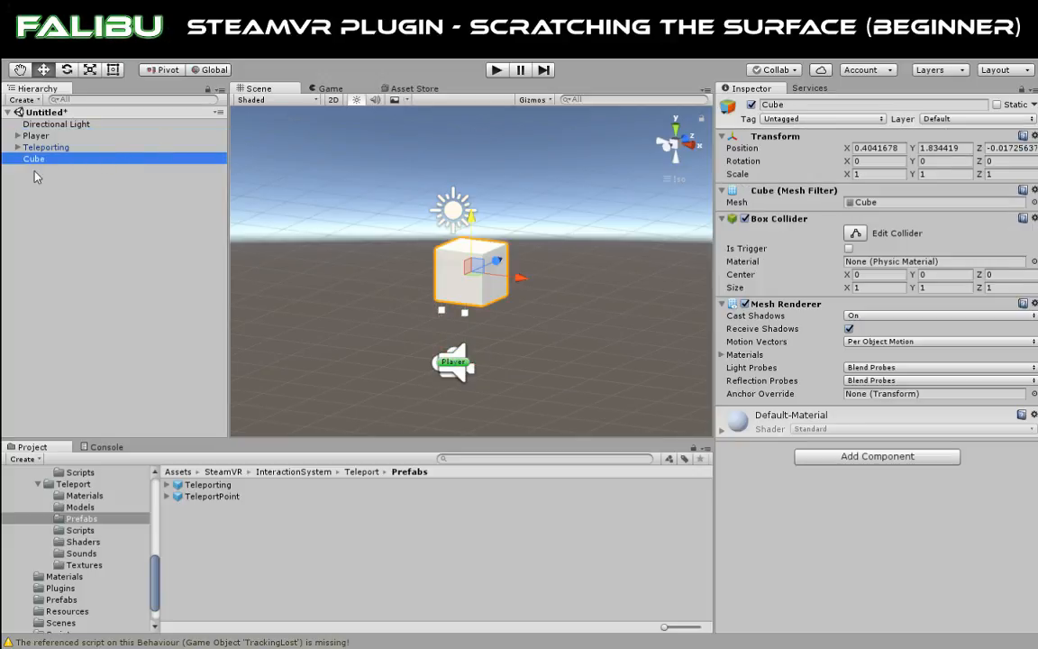
pyautogui.press('Delete')
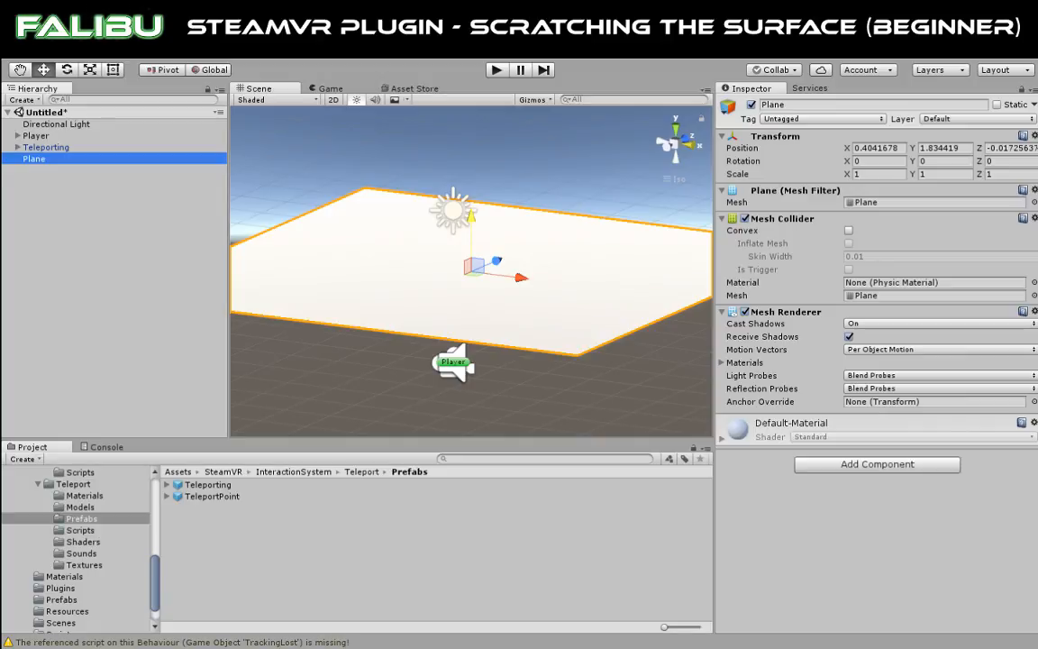
pyautogui.click(1027, 148)
pyautogui.click(1035, 136)
pyautogui.click(987, 157)
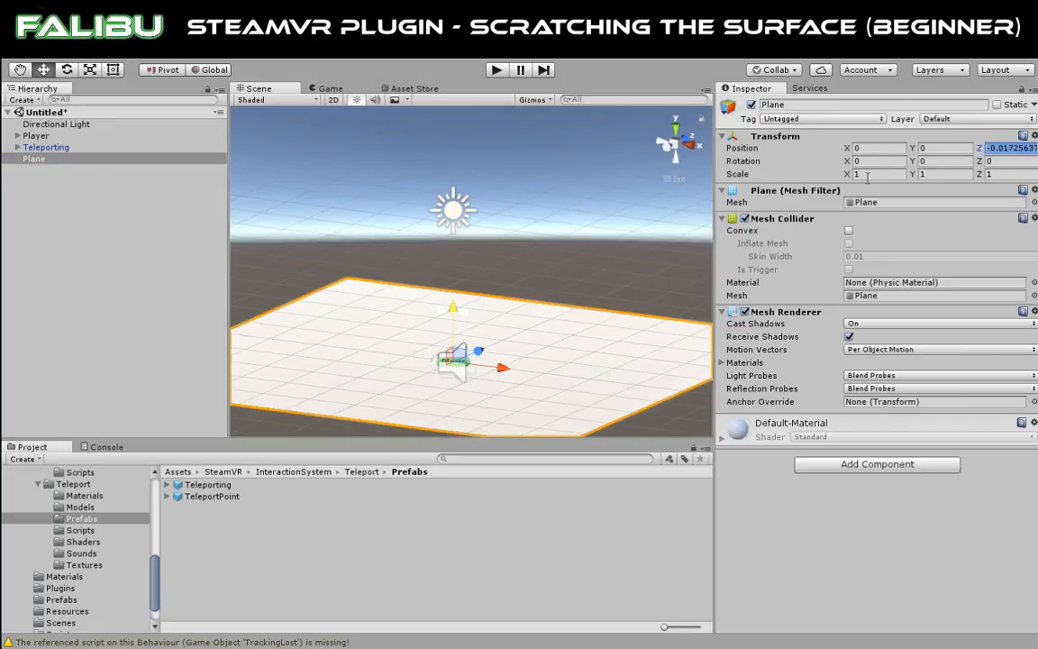
pyautogui.scroll(-5, 478, 236)
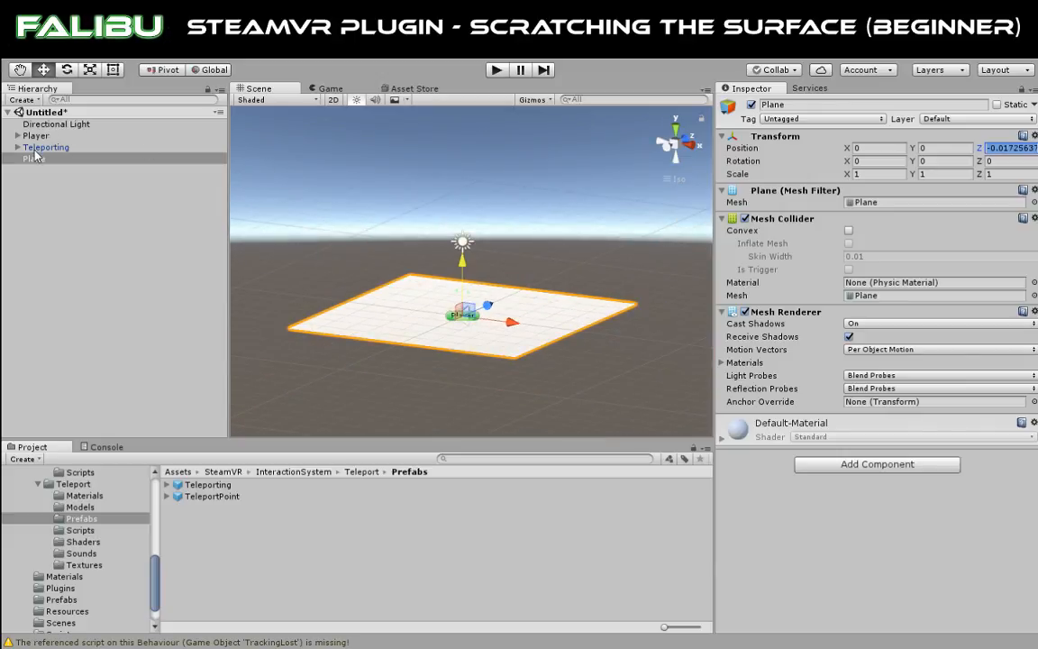
# Duplicate the Plane and set the copy's Y position to 0.01.
pyautogui.click(60, 161)
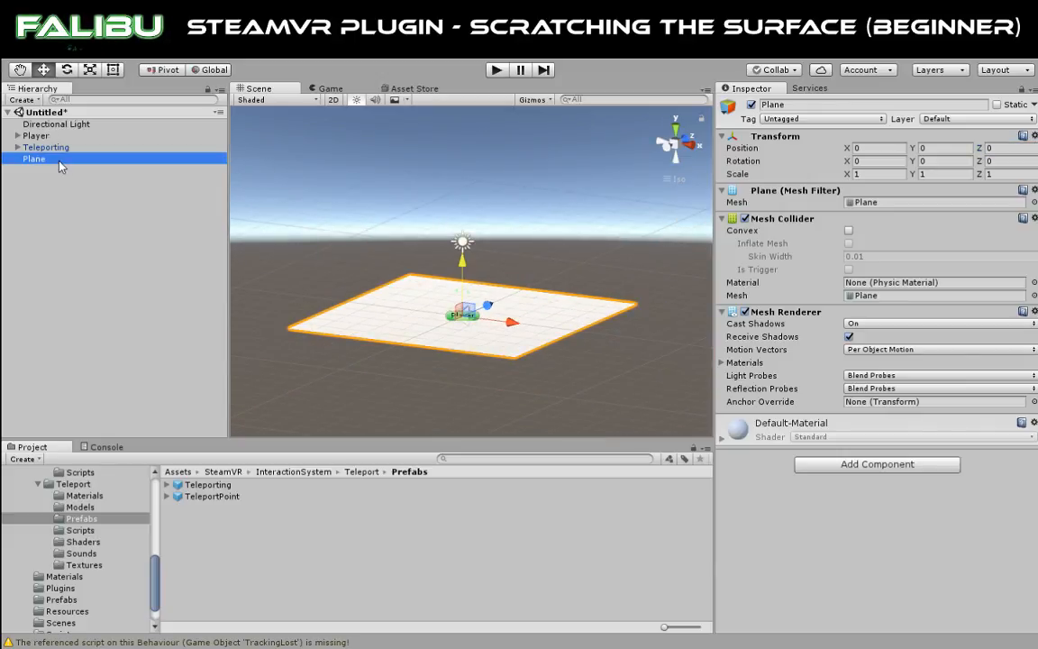
pyautogui.hotkey('ctrl', 'd')
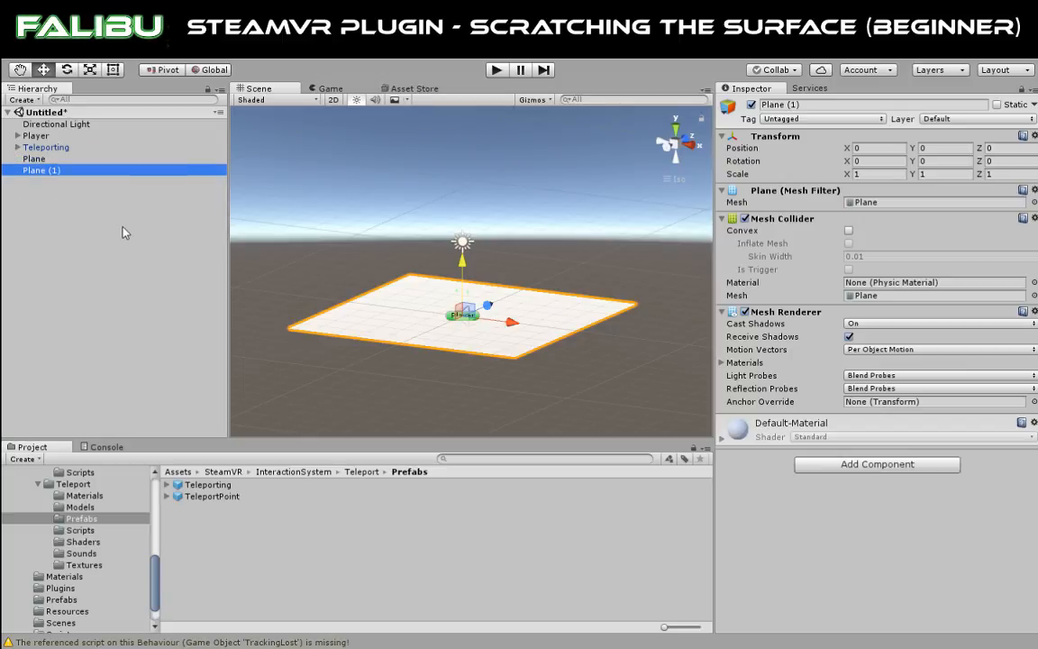
pyautogui.click(60, 171)
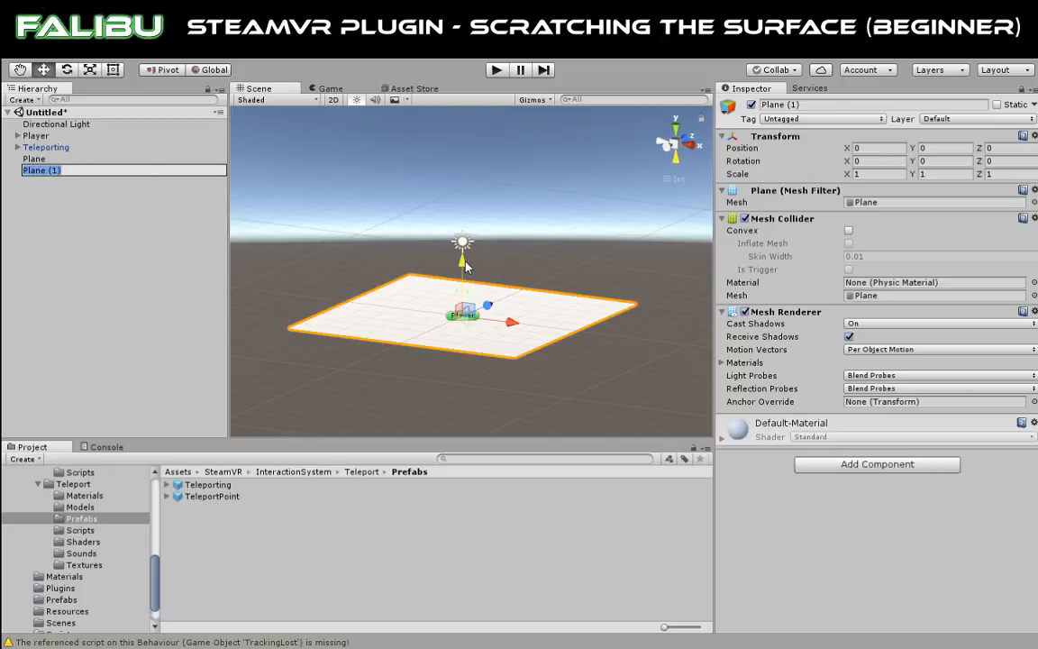
pyautogui.moveTo(464, 265); pyautogui.dragTo(464, 260)
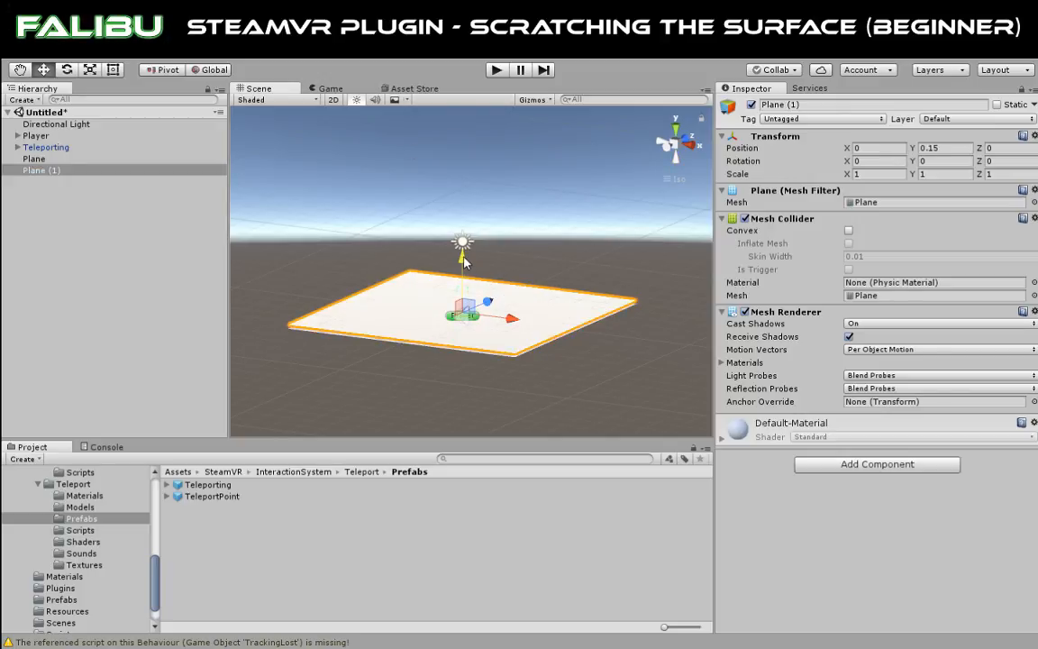
pyautogui.click(942, 137)
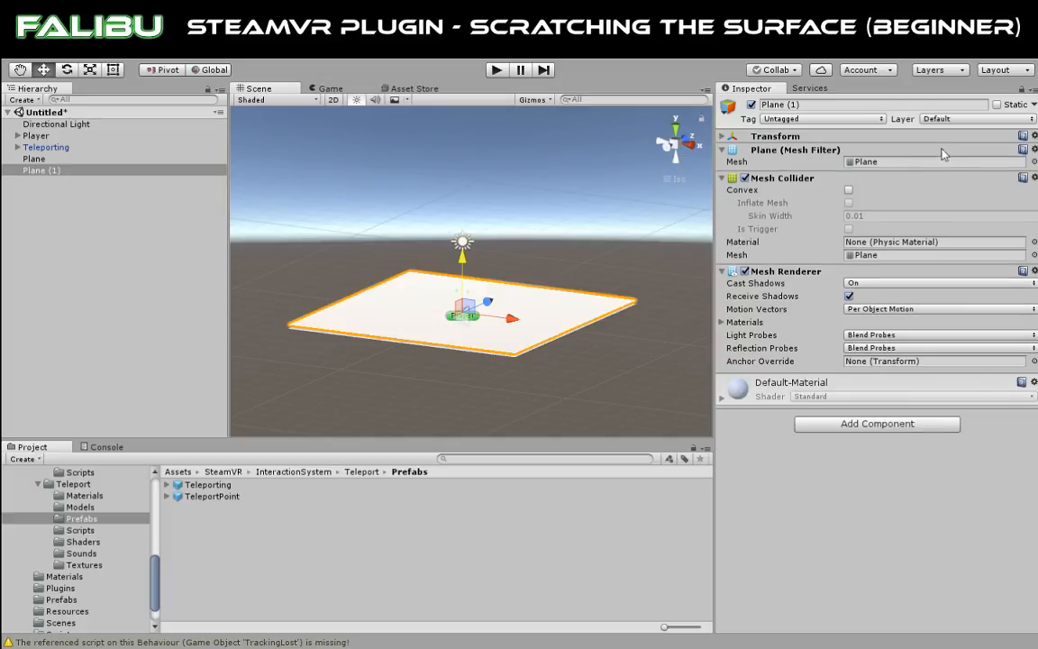
pyautogui.click(942, 137)
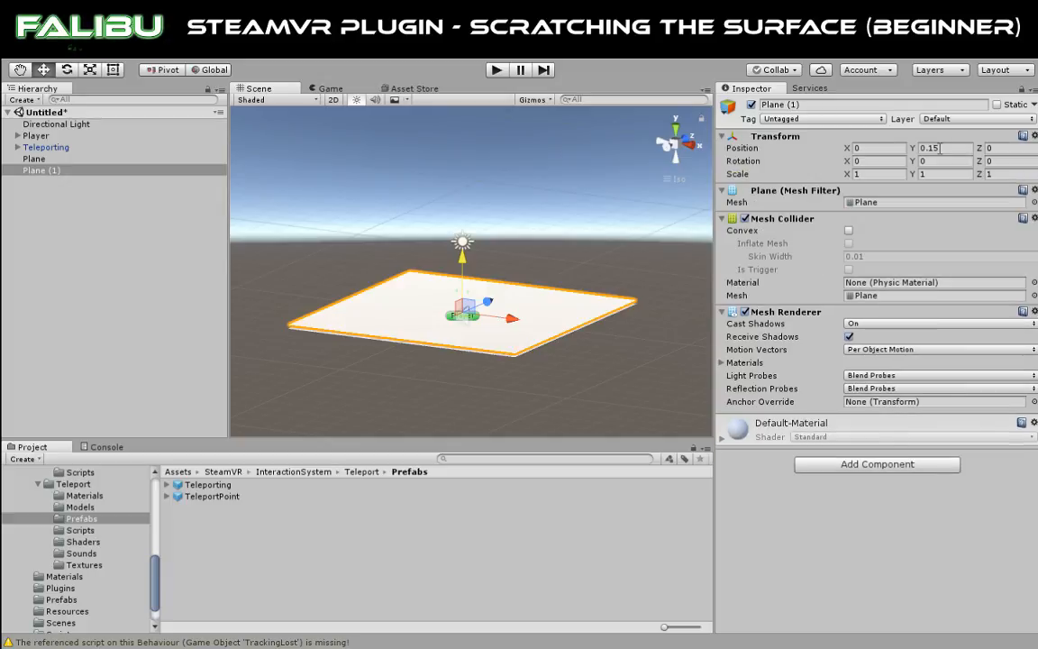
pyautogui.click(940, 147)
pyautogui.press('BackSpace')
pyautogui.write('.0')
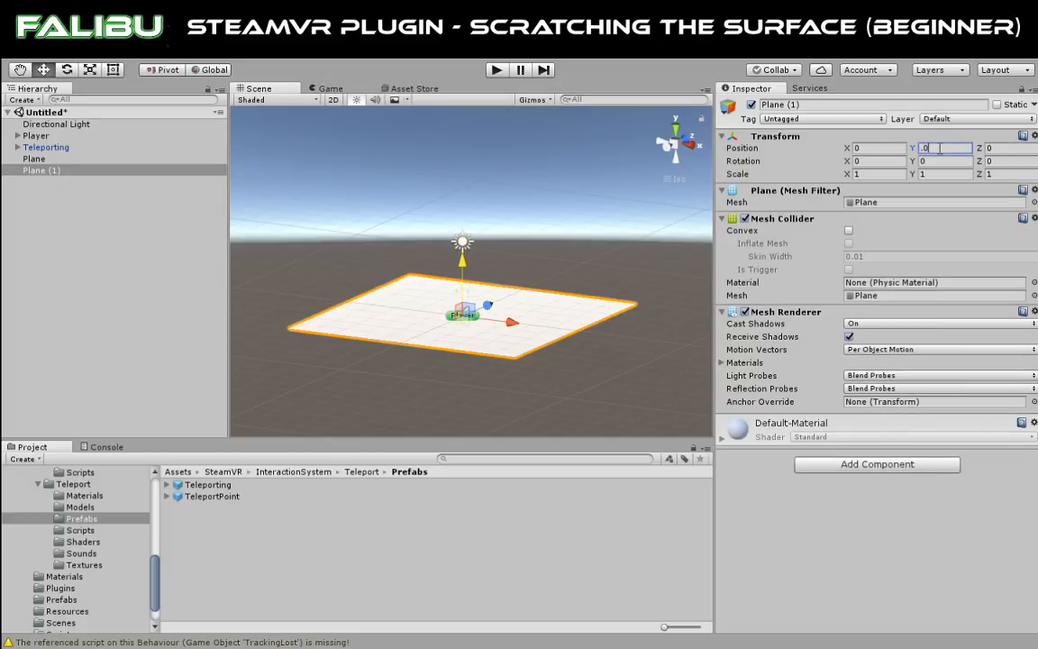
pyautogui.write('1')
pyautogui.press('Return')
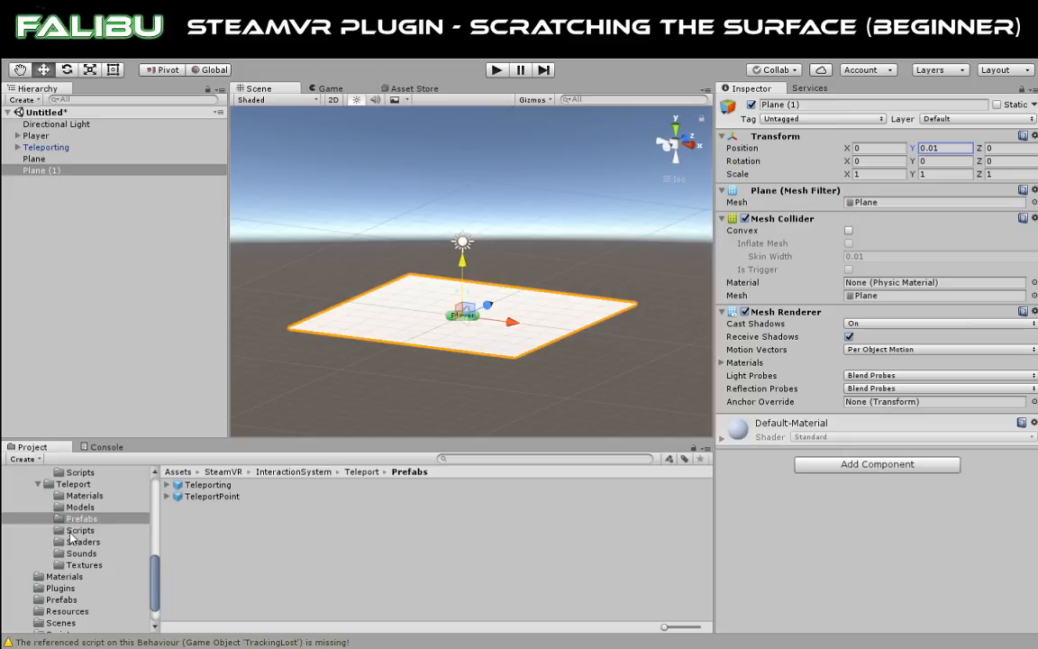
# Attach the TeleportArea script from the InteractionSystem/Teleport/Scripts folder to Plane (1).
pyautogui.scroll(5, 72, 536)
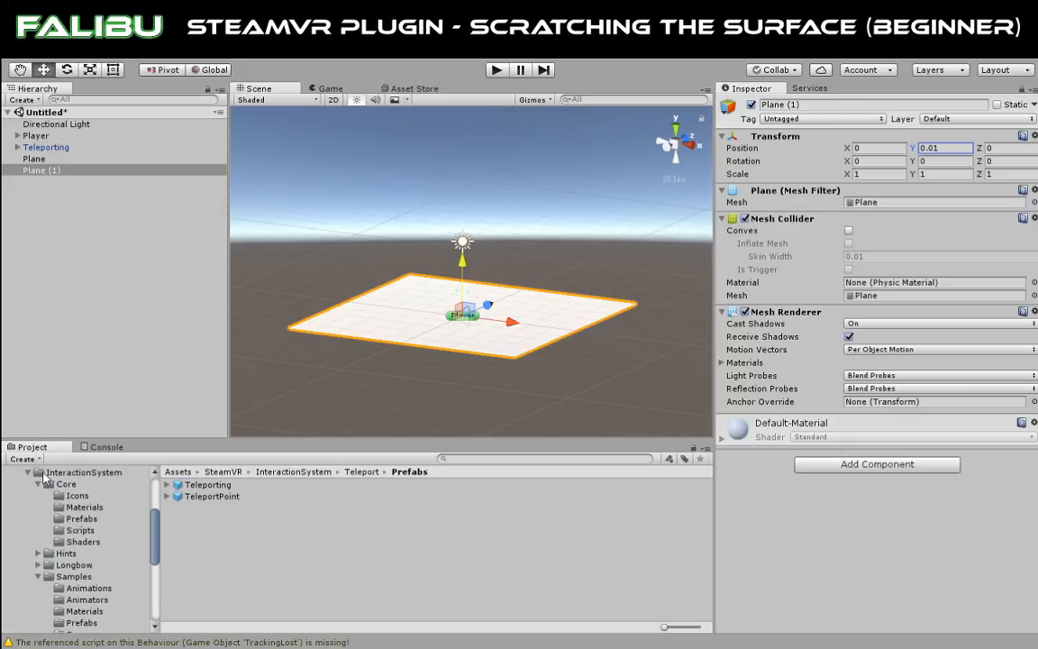
pyautogui.click(44, 475)
pyautogui.doubleClick(181, 533)
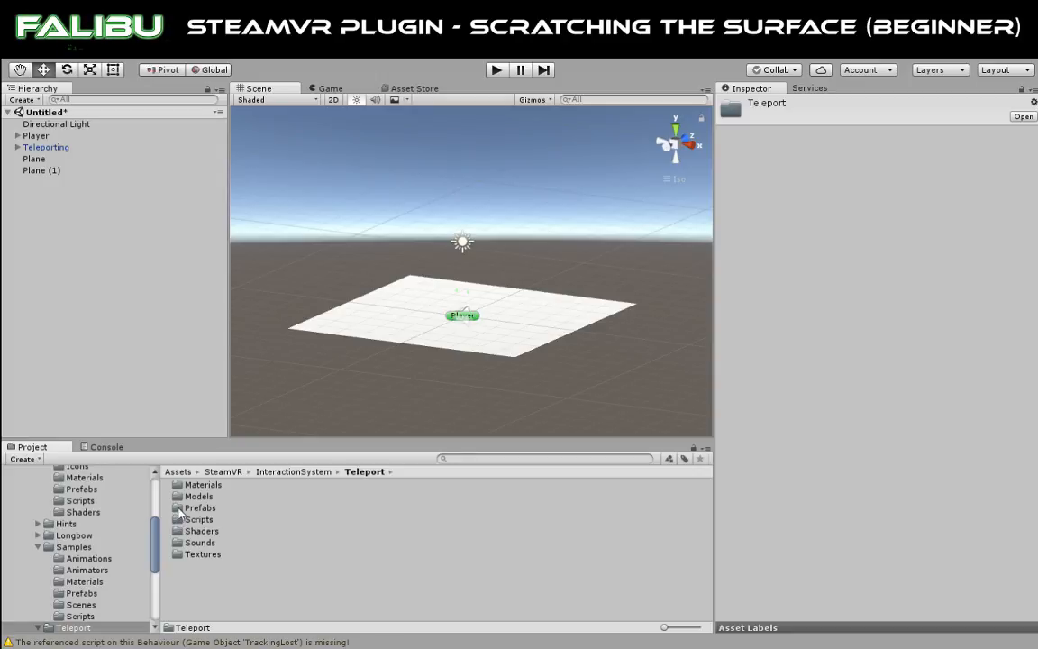
pyautogui.doubleClick(182, 521)
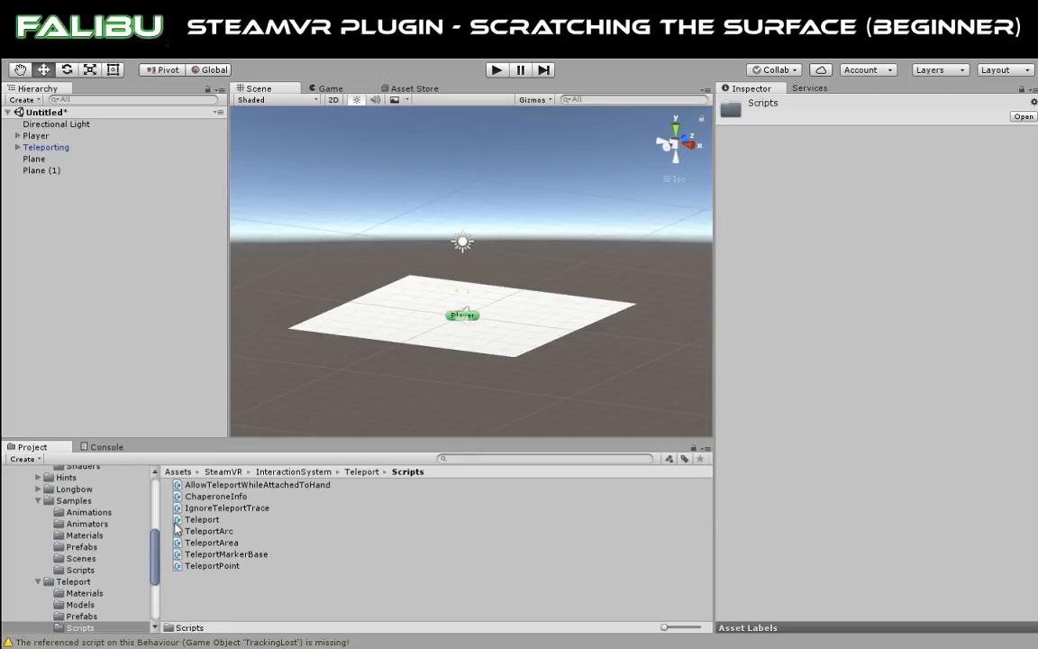
pyautogui.click(196, 543)
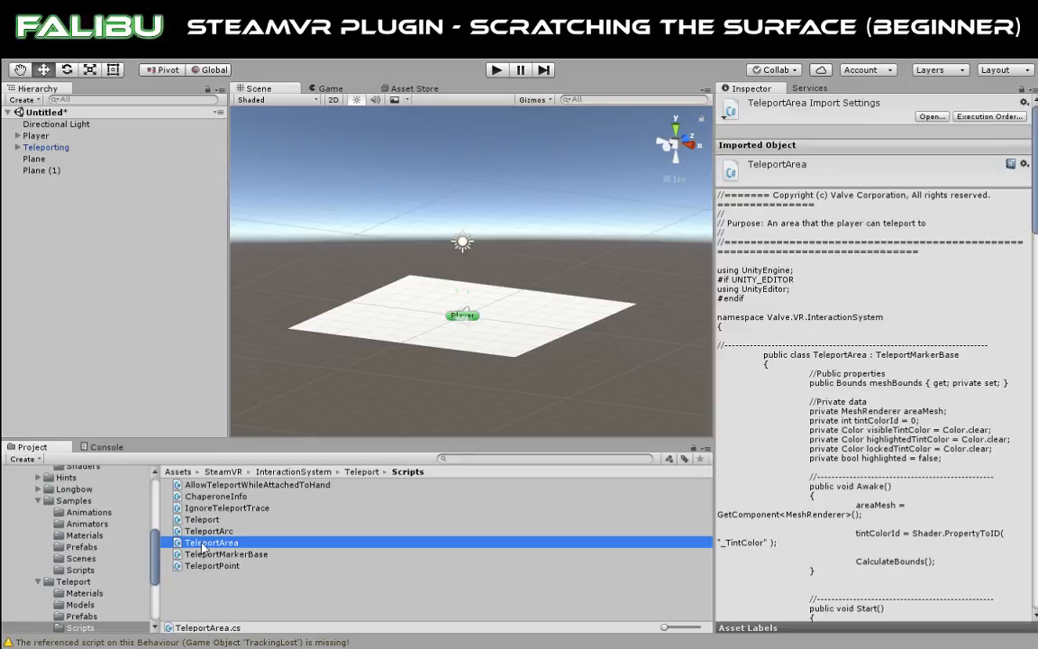
pyautogui.moveTo(194, 508); pyautogui.dragTo(44, 171)
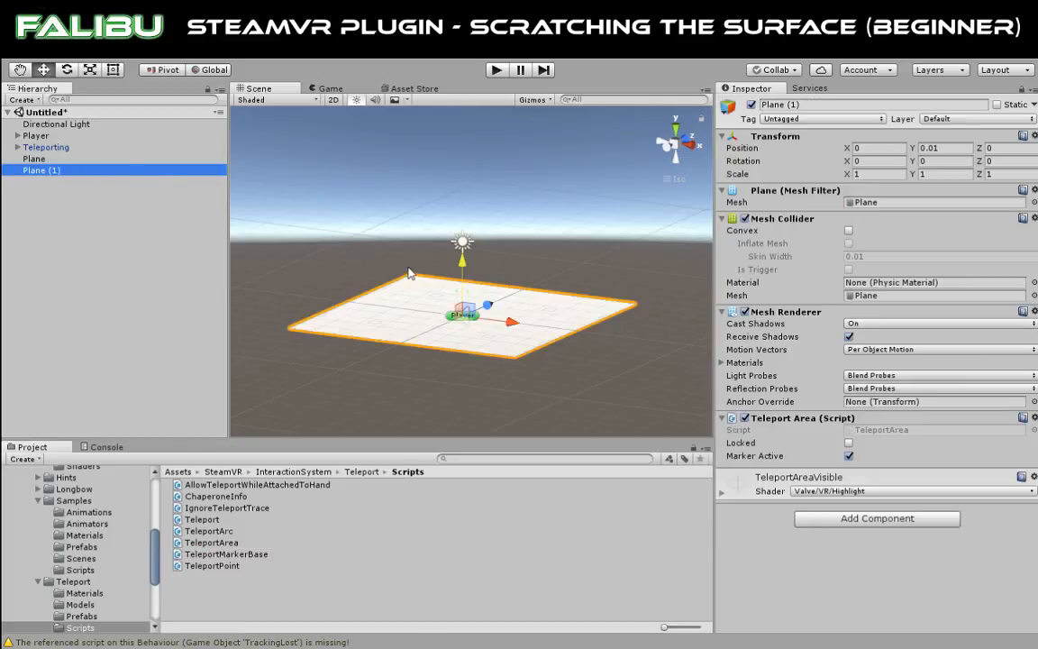
# Examine the teleport surface of Plane (1) up close and its Teleport Area component settings.
pyautogui.scroll(5, 617, 229)
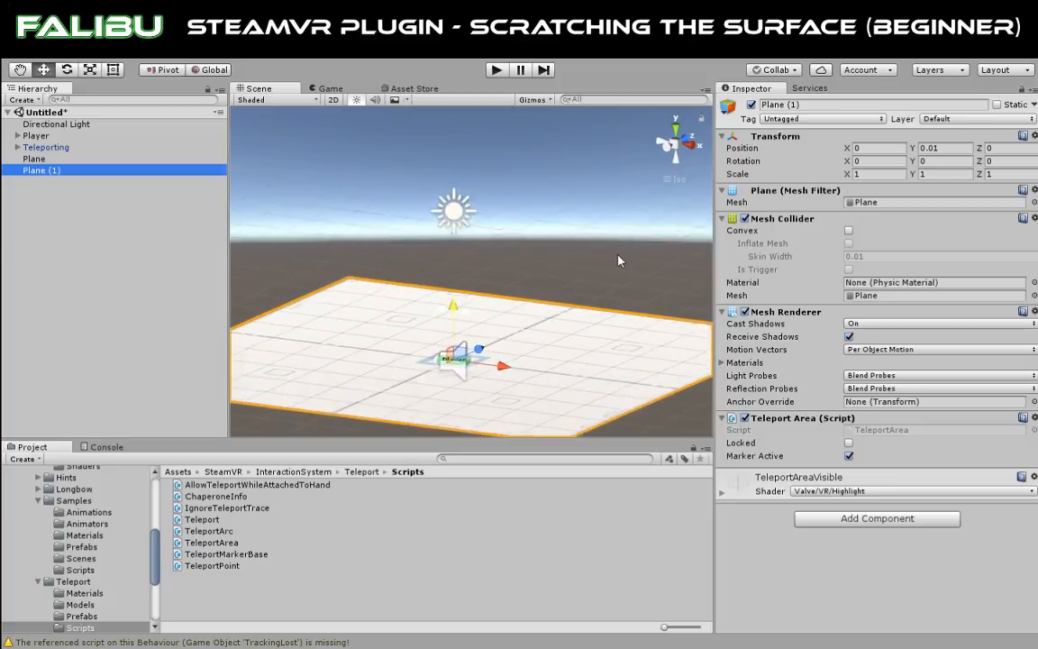
pyautogui.scroll(4, 618, 244)
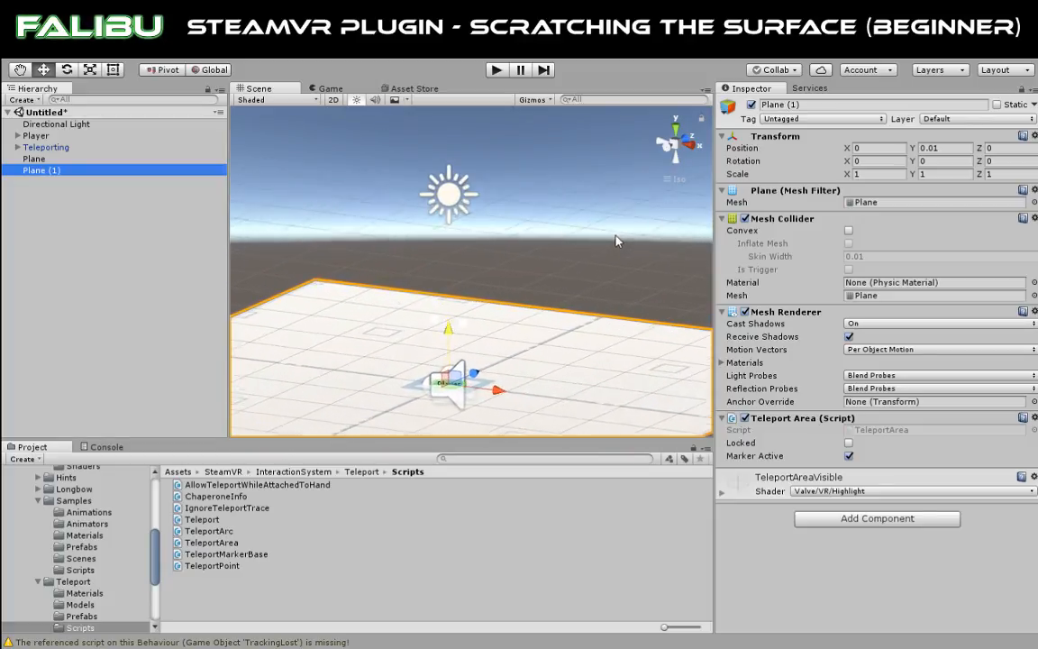
pyautogui.scroll(3, 617, 241)
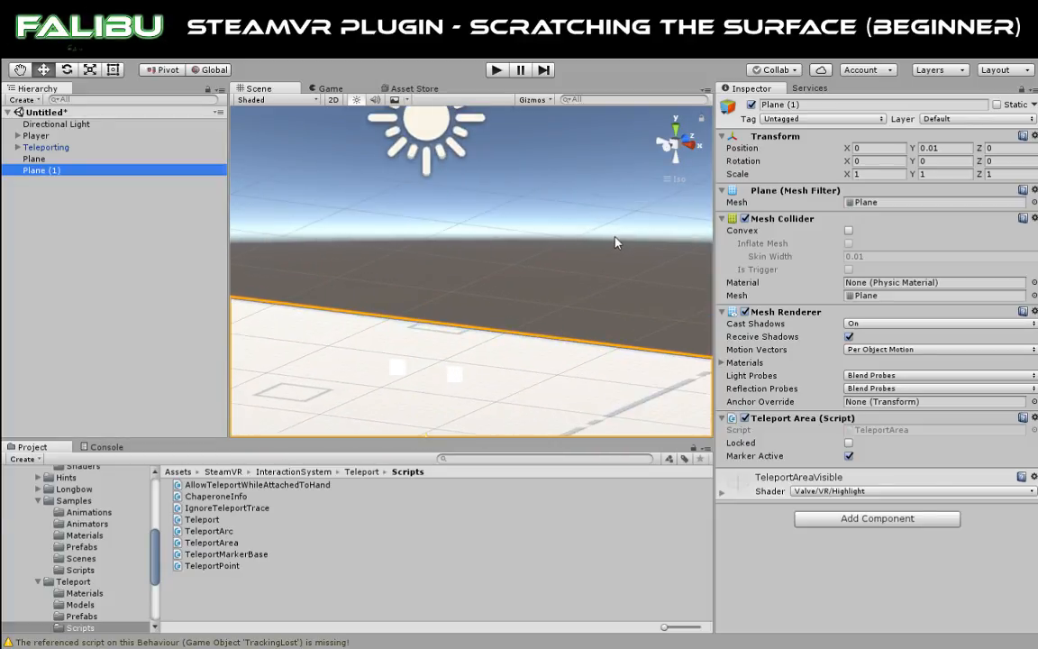
pyautogui.keyDown('alt'); pyautogui.moveTo(616, 240); pyautogui.dragTo(663, 323); pyautogui.keyUp('alt')
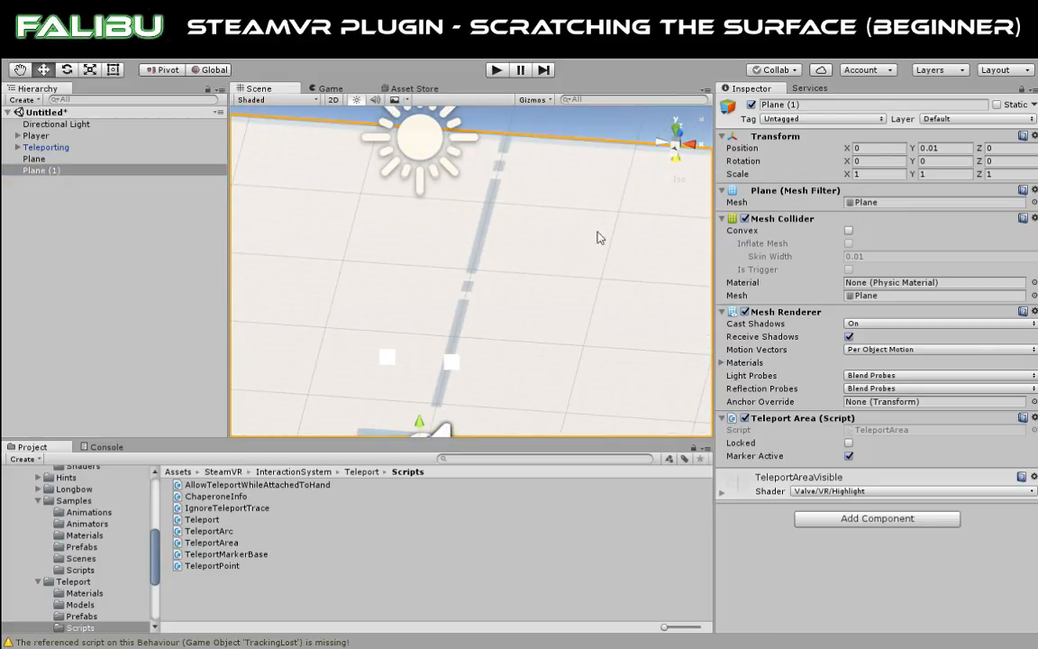
pyautogui.press('f')
pyautogui.scroll(4, 540, 283)
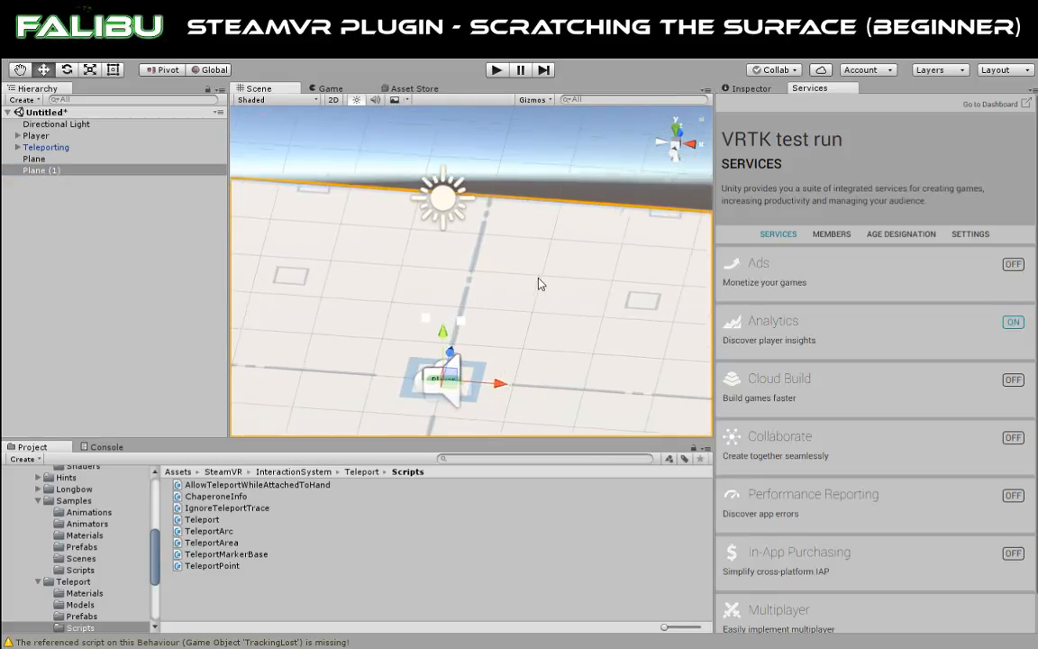
pyautogui.click(48, 170)
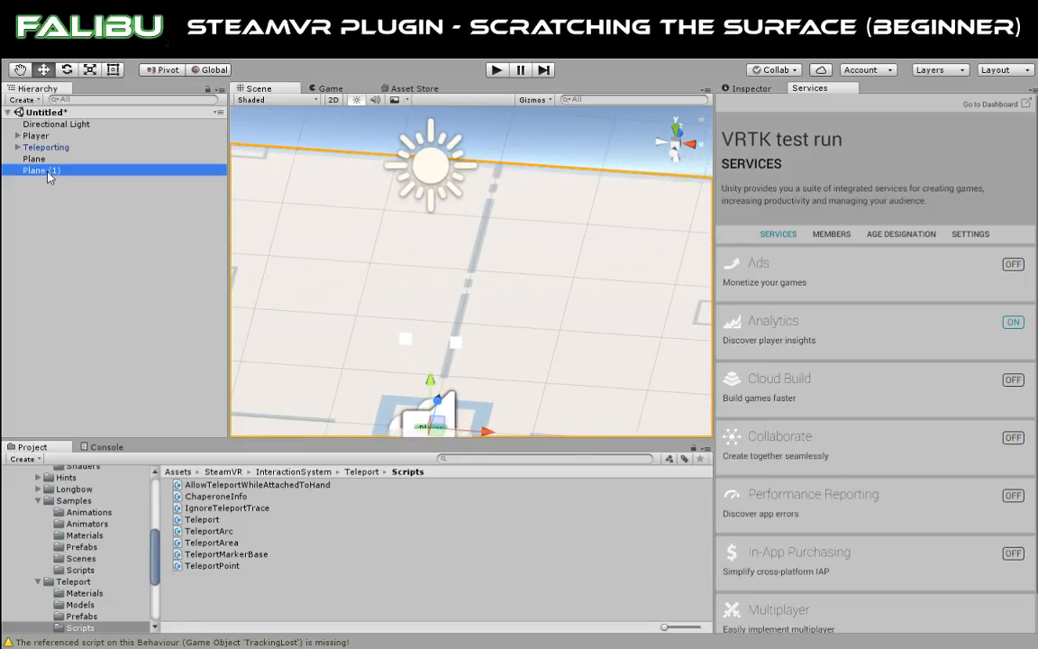
pyautogui.click(756, 89)
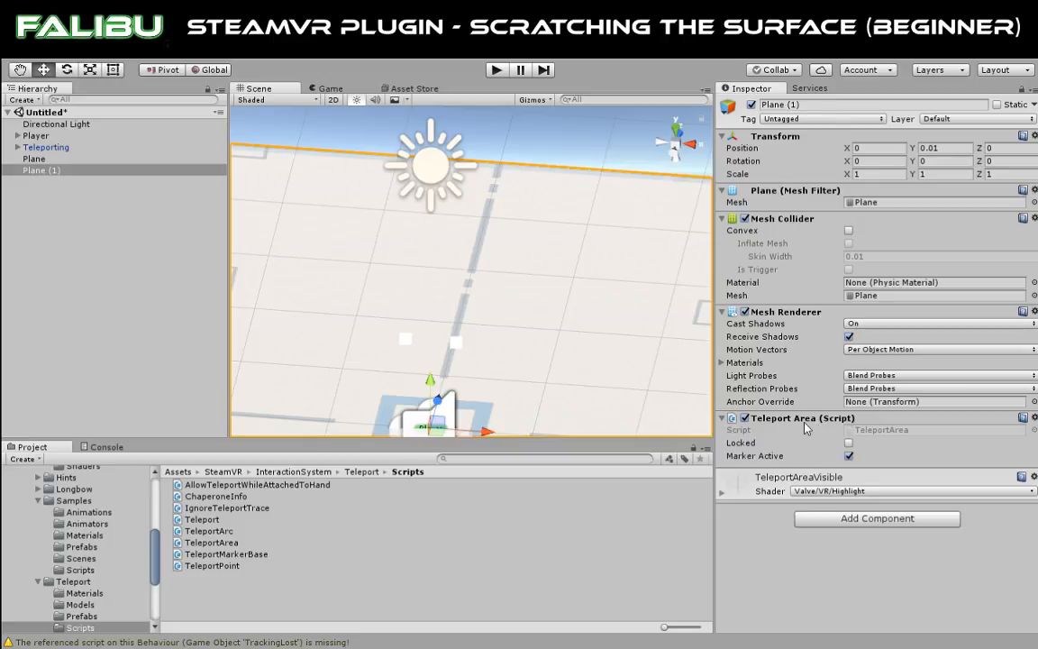
# Rename Plane (1) to Teleport Area in the scene hierarchy.
pyautogui.click(43, 173)
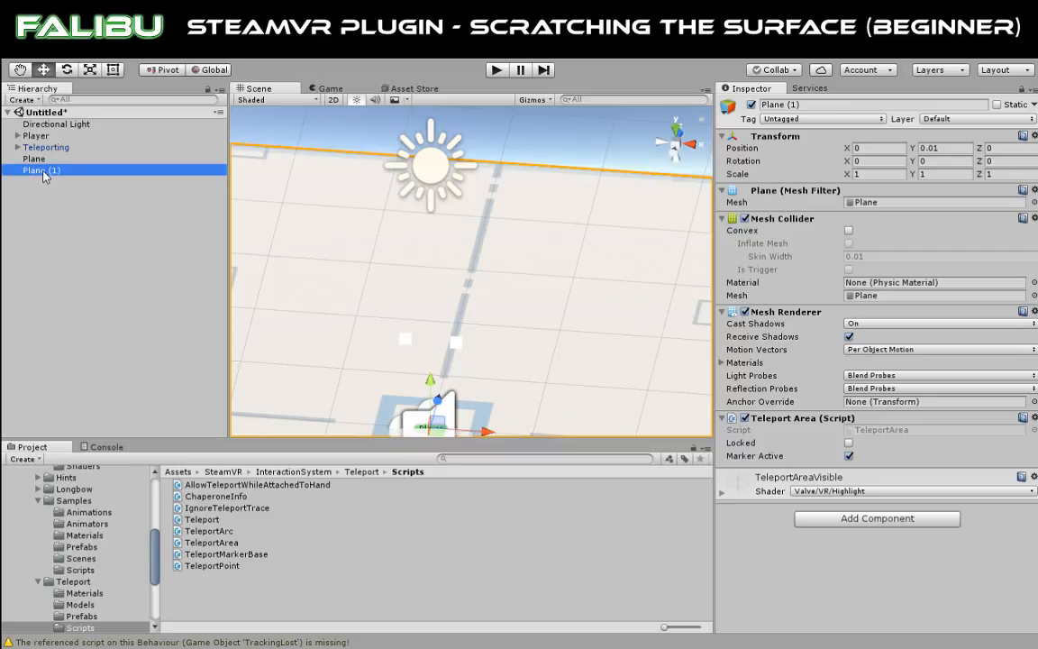
pyautogui.click(42, 172)
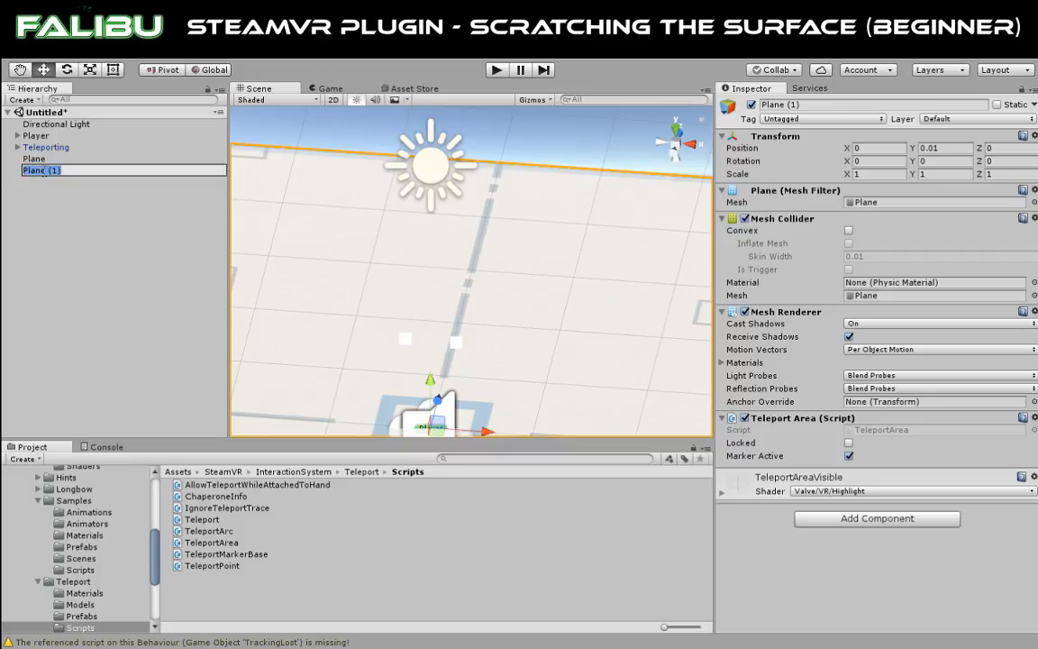
pyautogui.write('Tele')
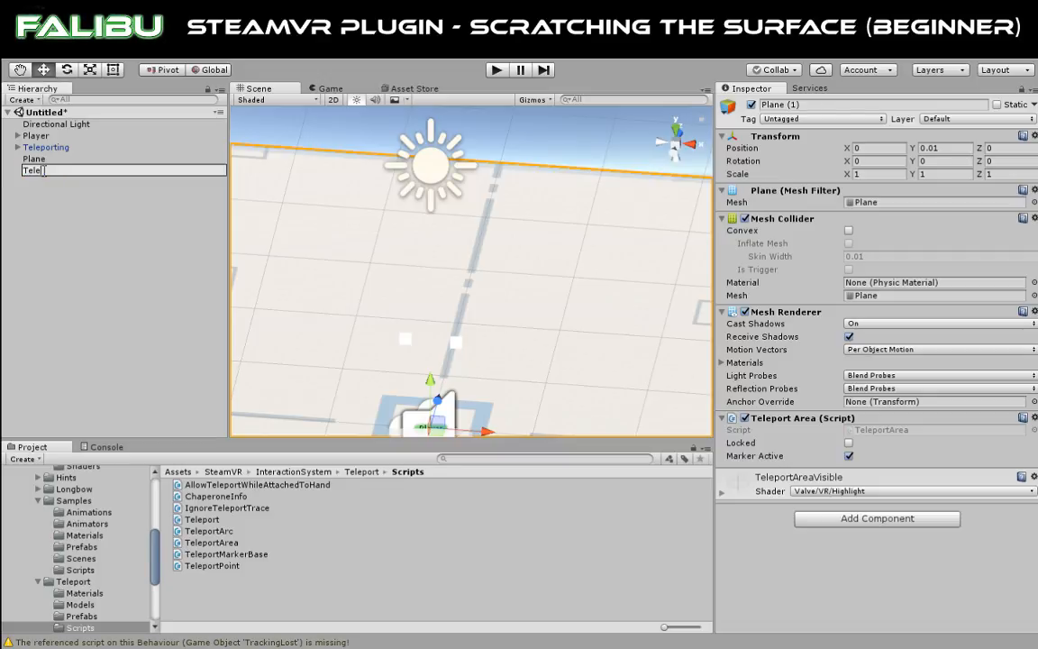
pyautogui.write('port Area')
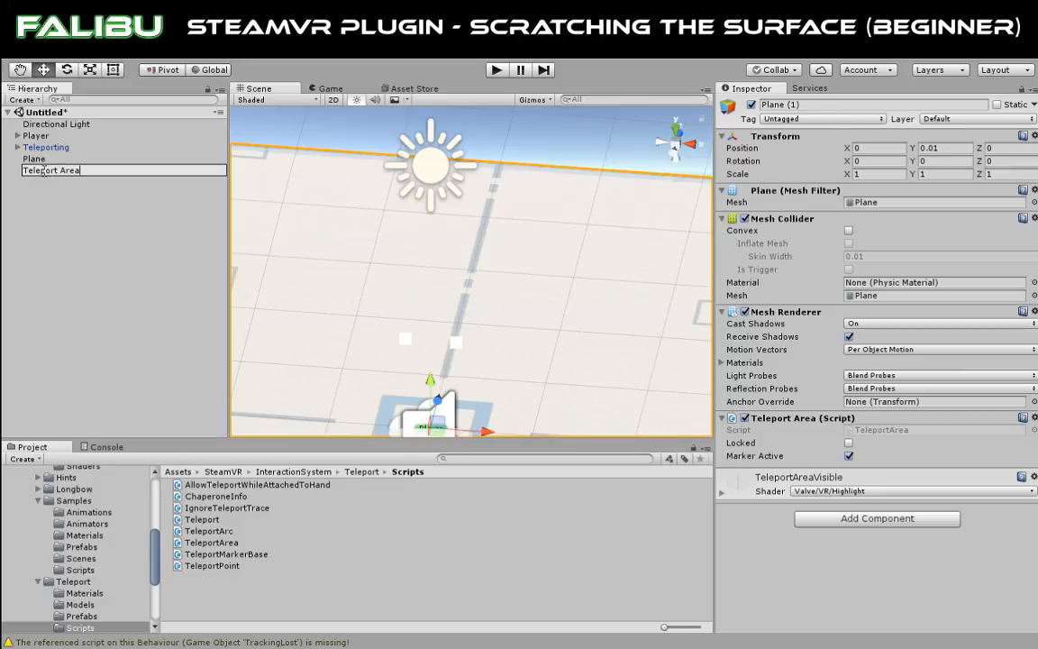
pyautogui.press('Return')
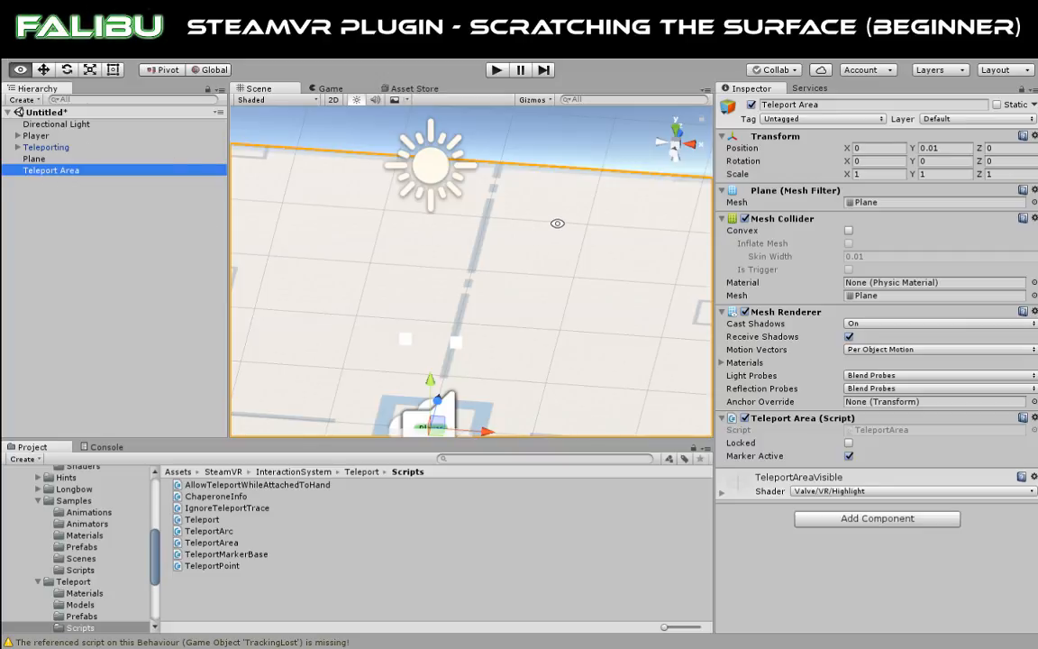
# Orbit around the overlapping surfaces and compare the Plane's position and components with those of the Teleport Area.
pyautogui.keyDown('alt'); pyautogui.moveTo(556, 224); pyautogui.dragTo(244, 186); pyautogui.keyUp('alt')
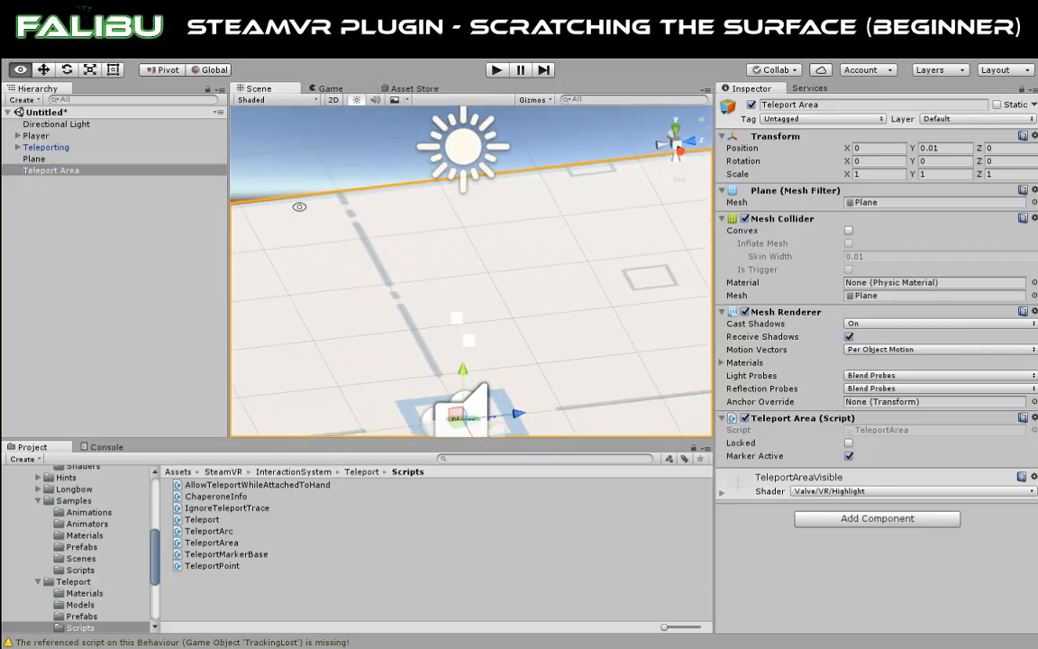
pyautogui.keyDown('alt'); pyautogui.moveTo(433, 216); pyautogui.dragTo(216, 186); pyautogui.keyUp('alt')
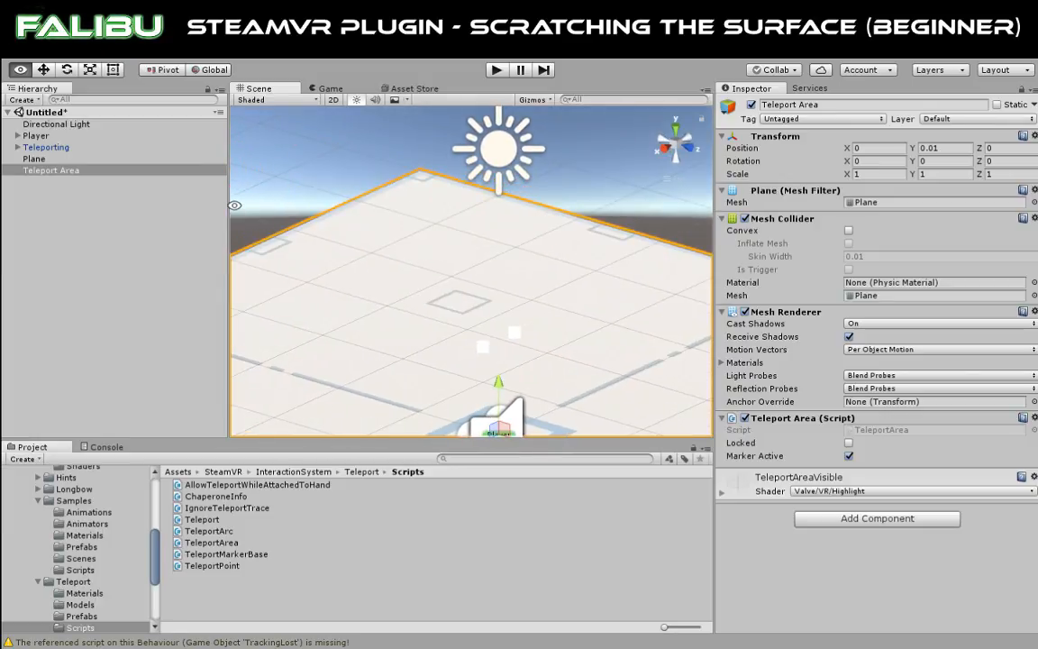
pyautogui.click(35, 158)
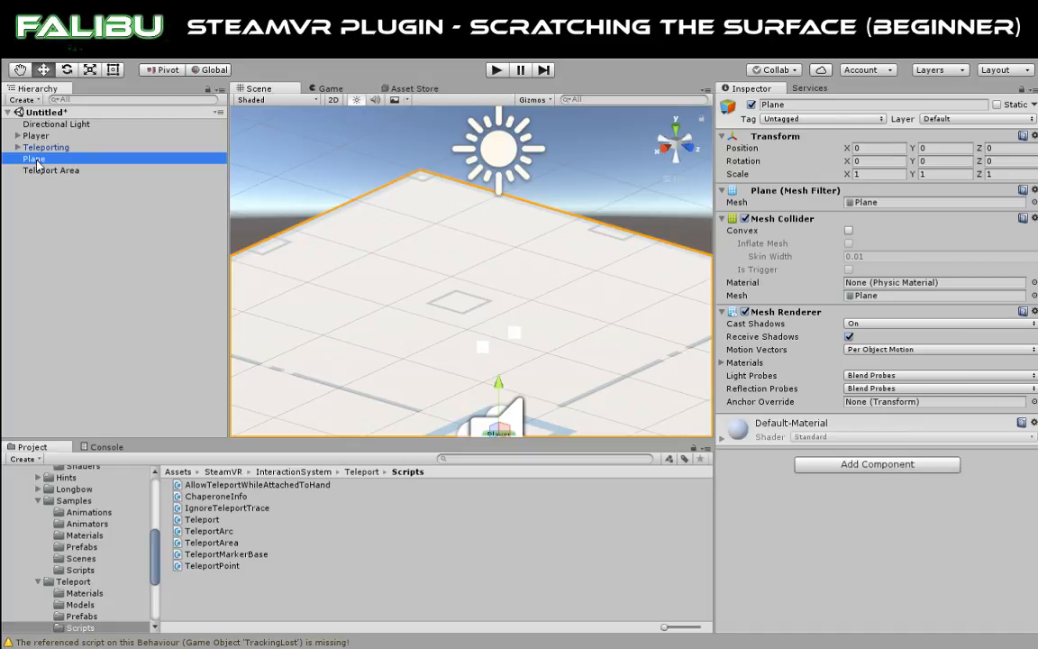
pyautogui.click(216, 168)
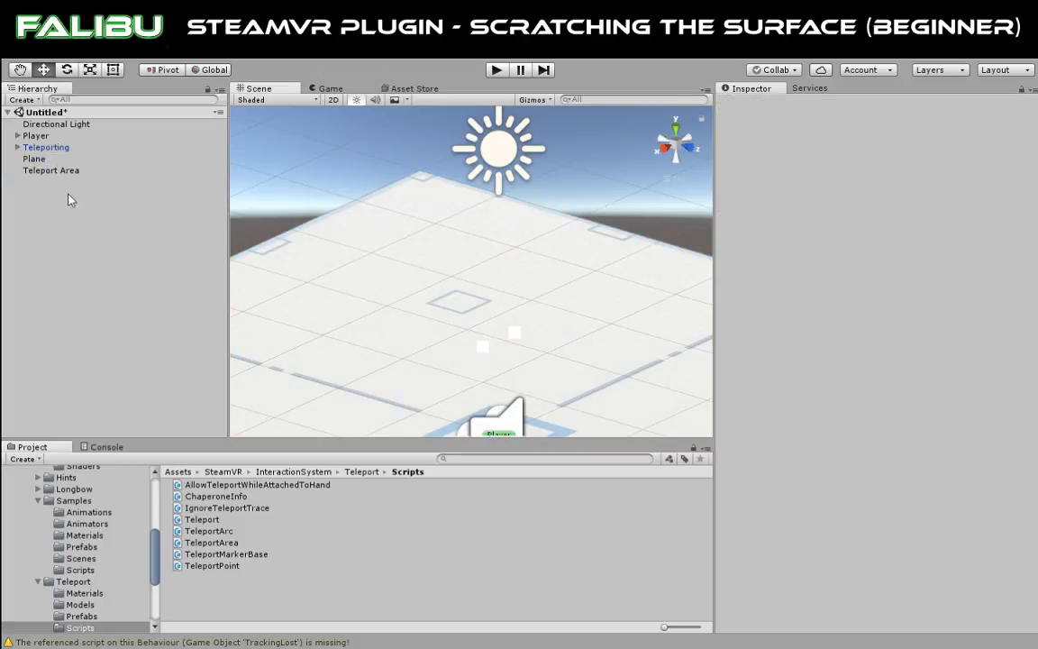
pyautogui.click(33, 159)
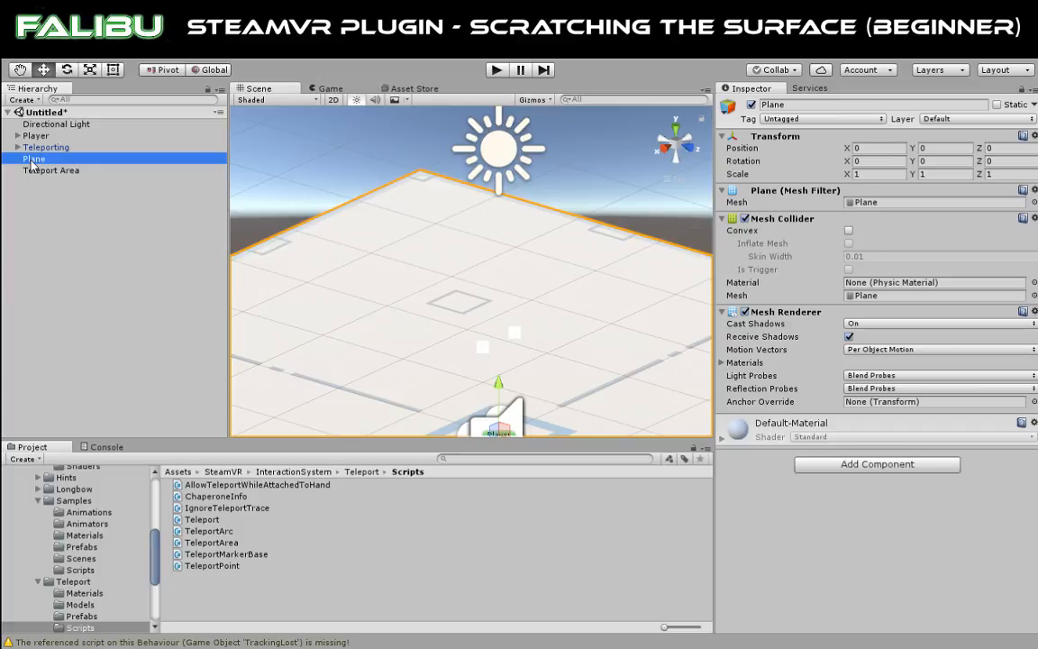
pyautogui.scroll(-5, 505, 196)
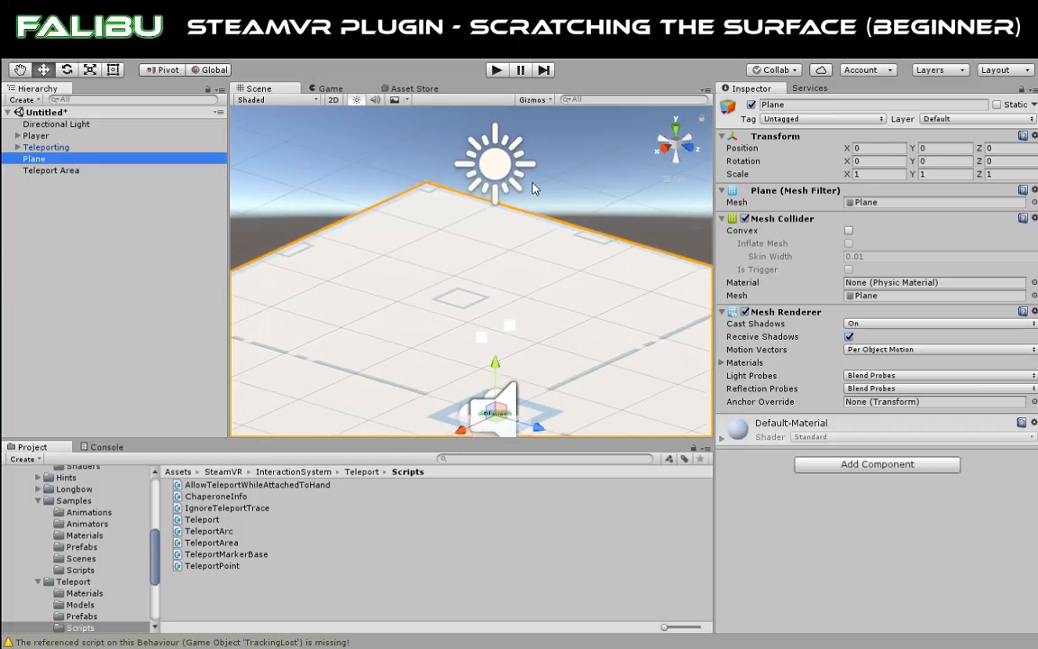
pyautogui.scroll(5, 523, 216)
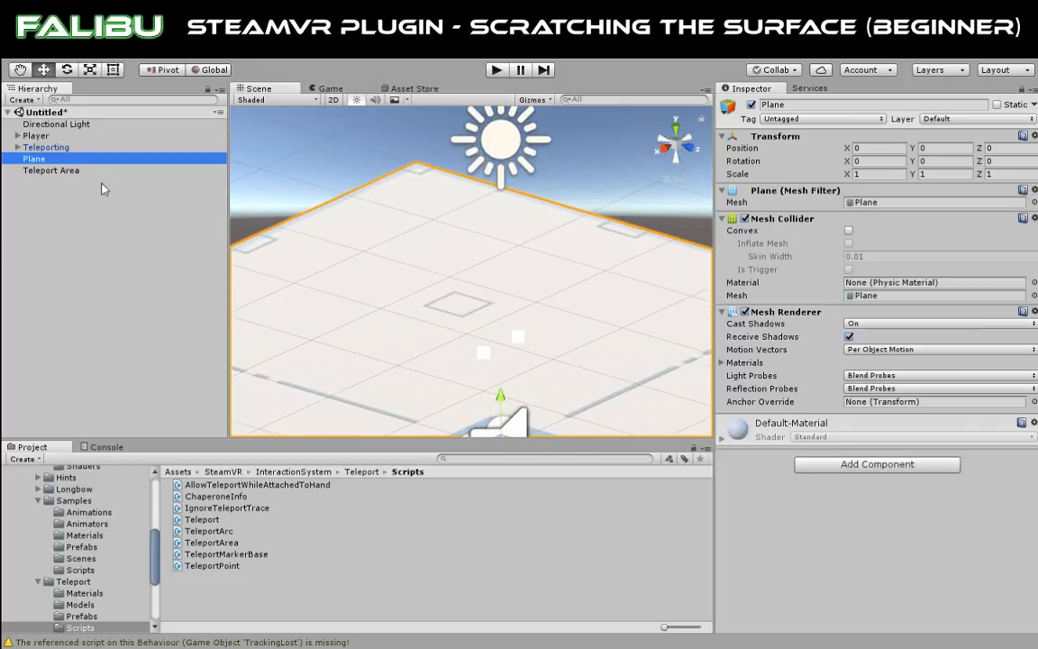
pyautogui.click(79, 173)
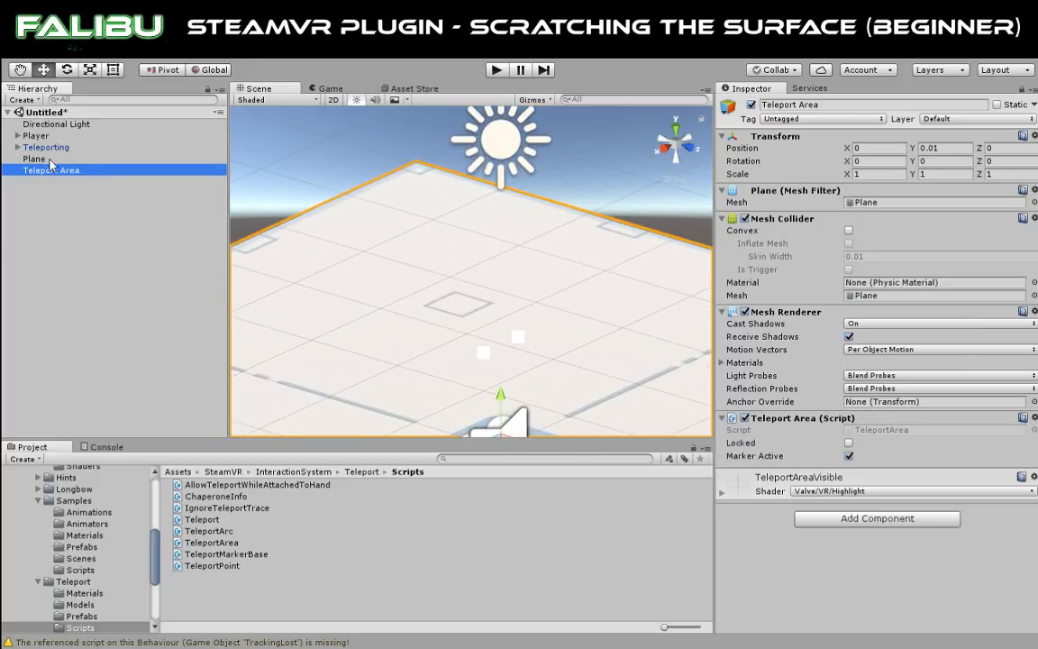
pyautogui.click(50, 160)
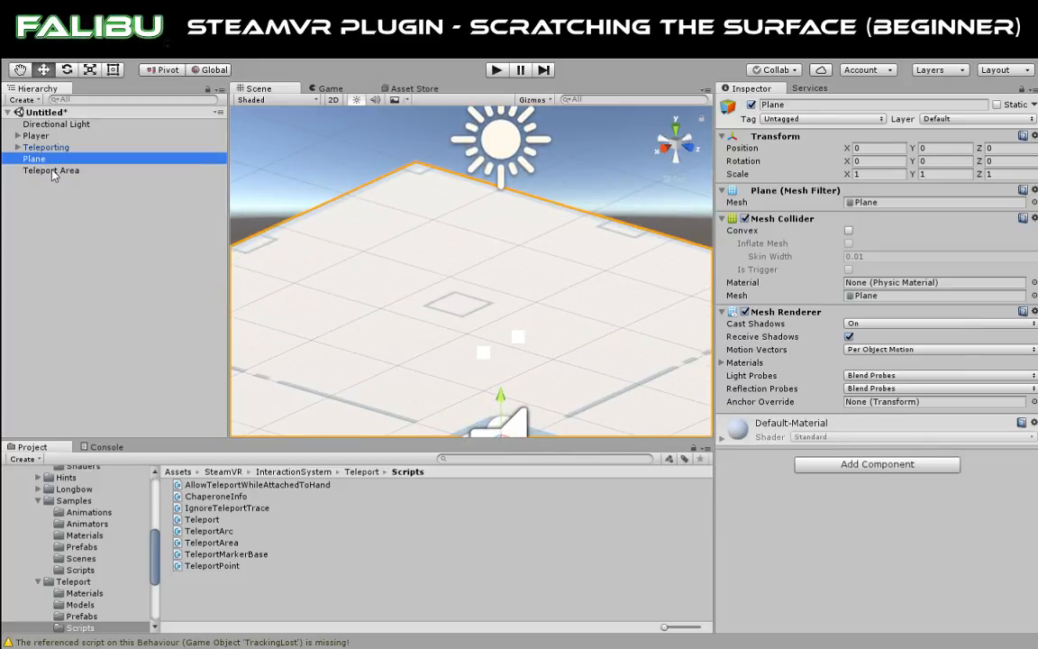
pyautogui.click(52, 172)
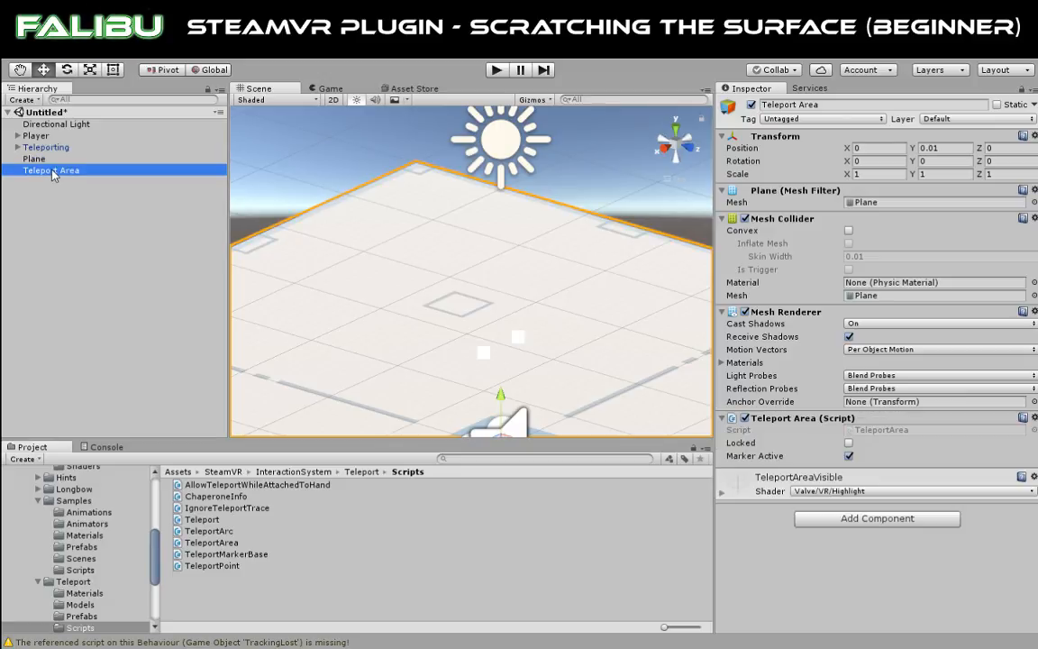
pyautogui.scroll(-3, 579, 181)
pyautogui.scroll(2, 579, 181)
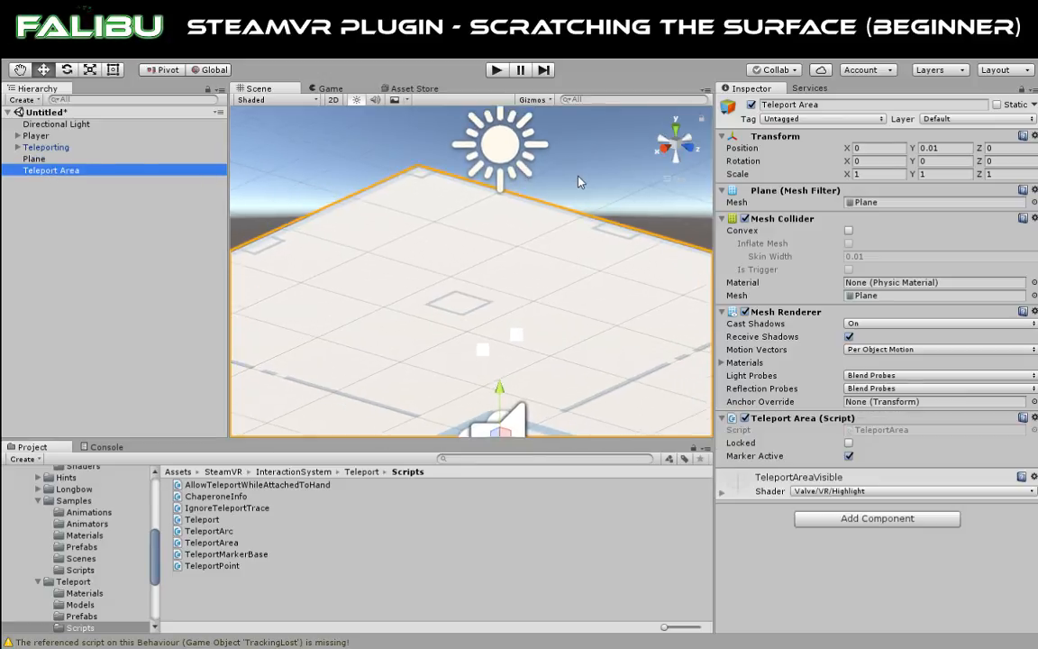
# Deactivate the Plane, leaving only the Teleport Area surface active.
pyautogui.click(34, 159)
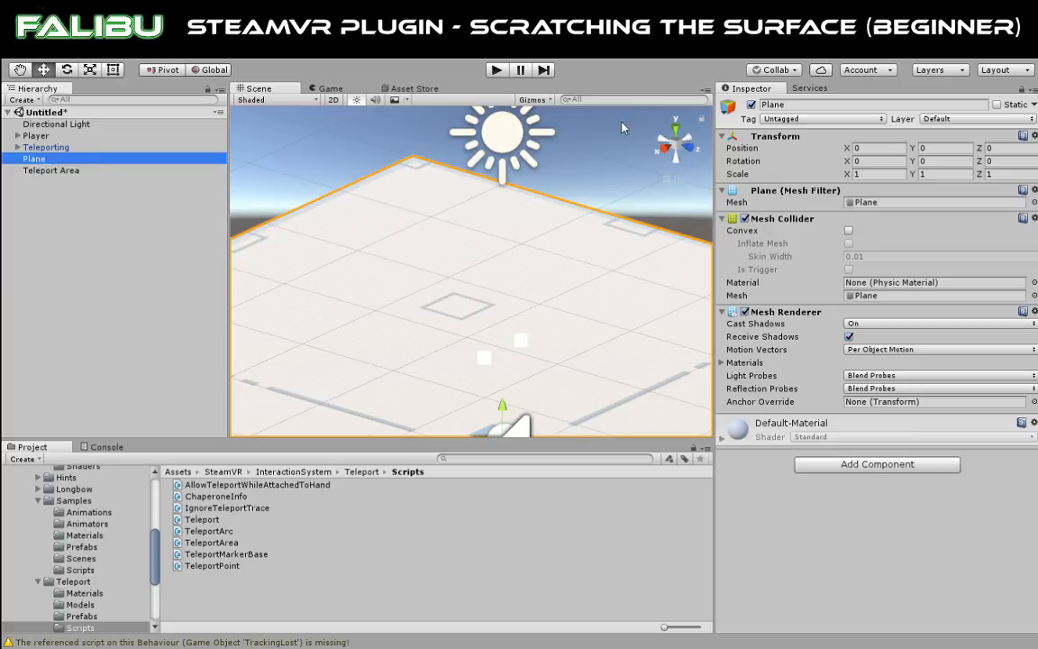
pyautogui.hotkey('alt', 'shift', 'a')
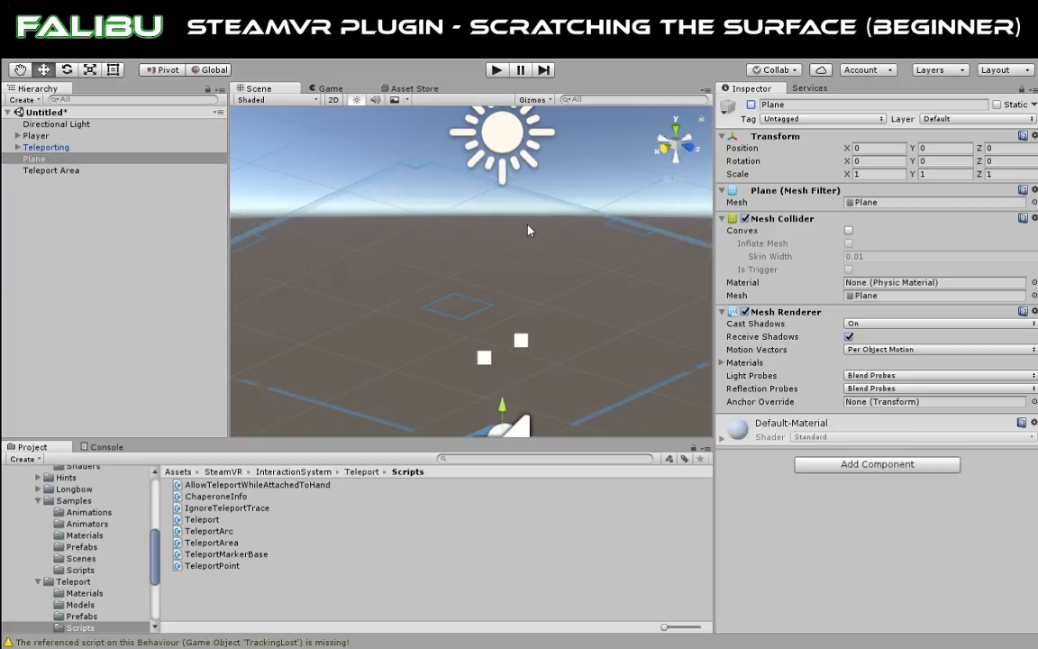
pyautogui.scroll(-2, 528, 231)
# Play-test the scene twice with the Plane deactivated, tilting the camera during the first run, and stop it each time.
pyautogui.click(501, 73)
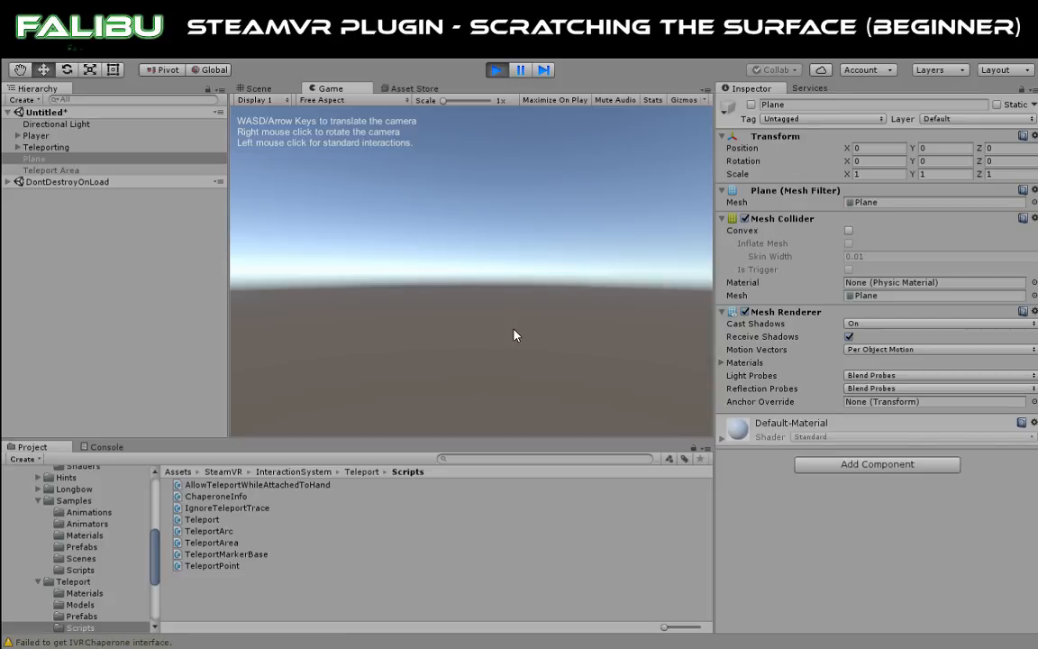
pyautogui.moveTo(514, 312); pyautogui.dragTo(505, 249, button='right')
pyautogui.click(498, 69)
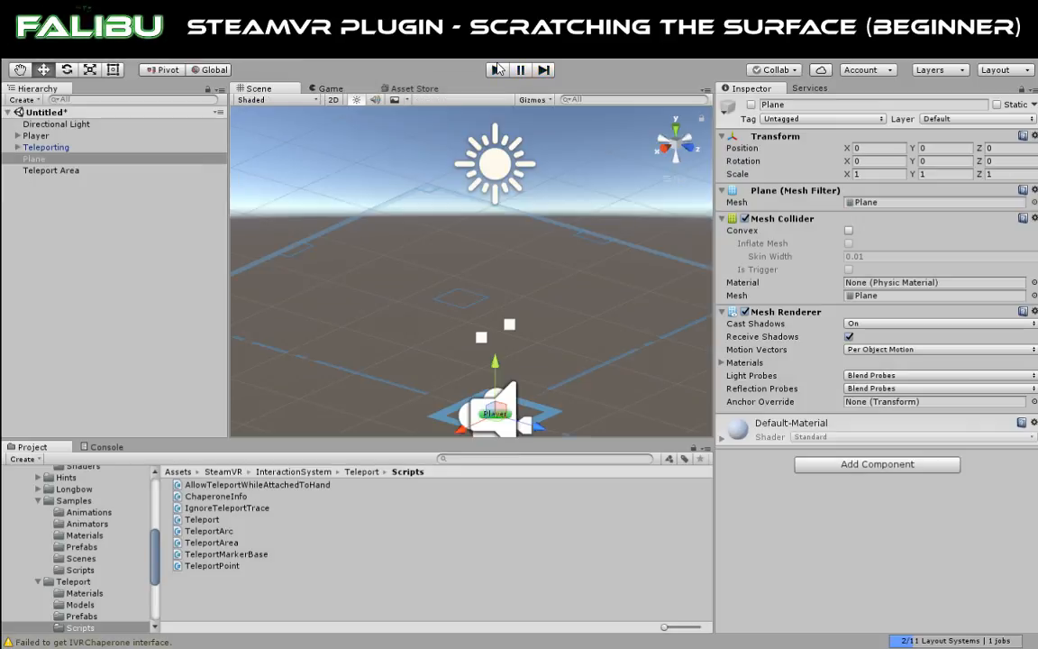
pyautogui.scroll(-7, 582, 206)
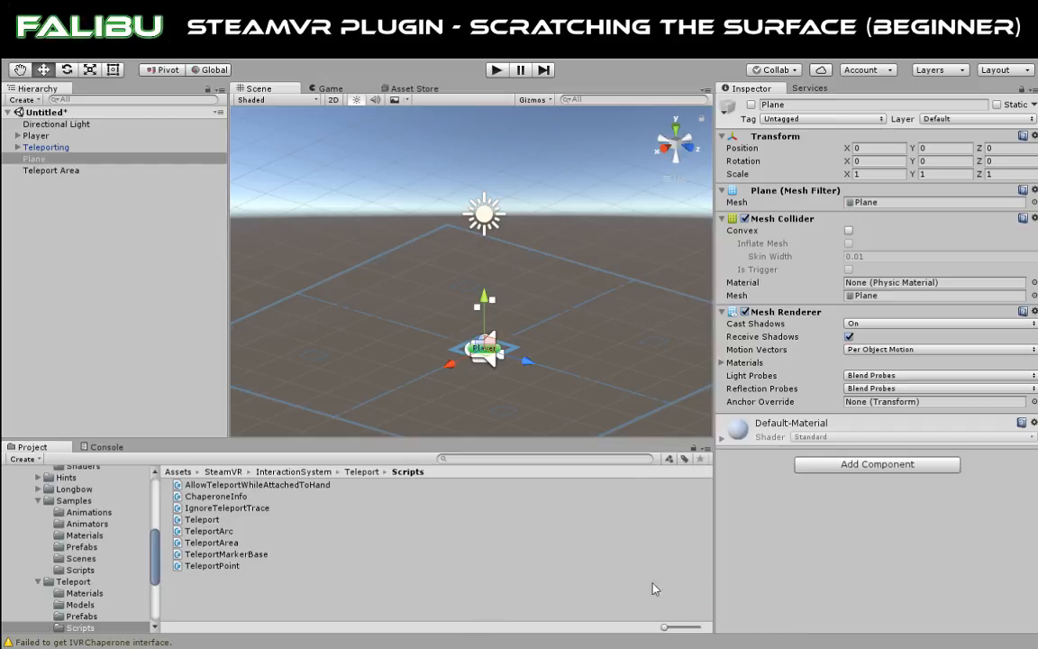
pyautogui.click(496, 70)
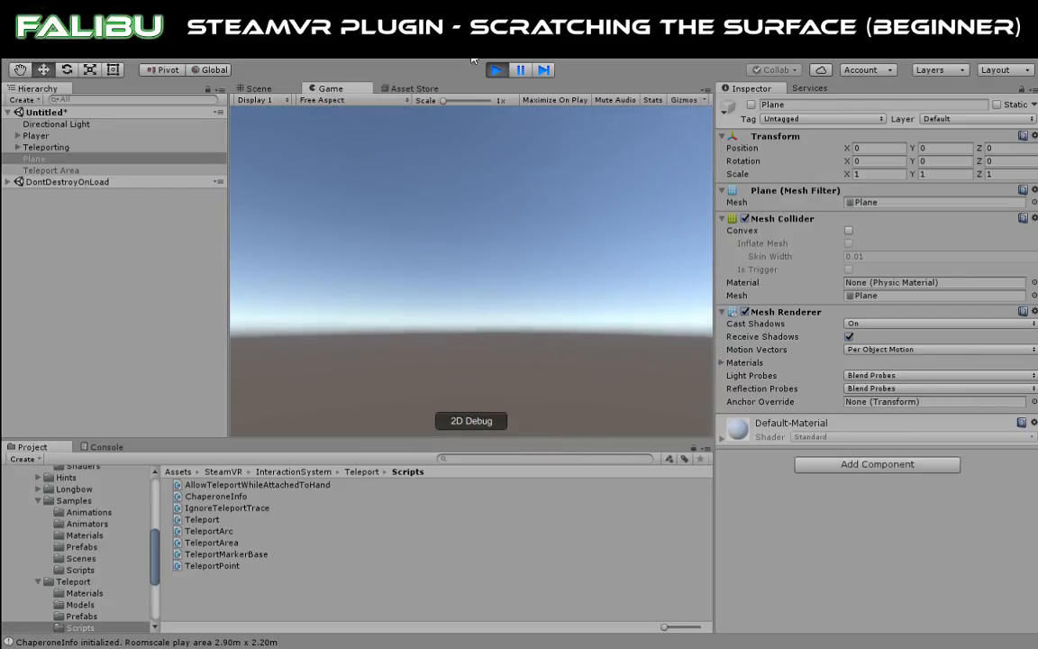
pyautogui.click(497, 70)
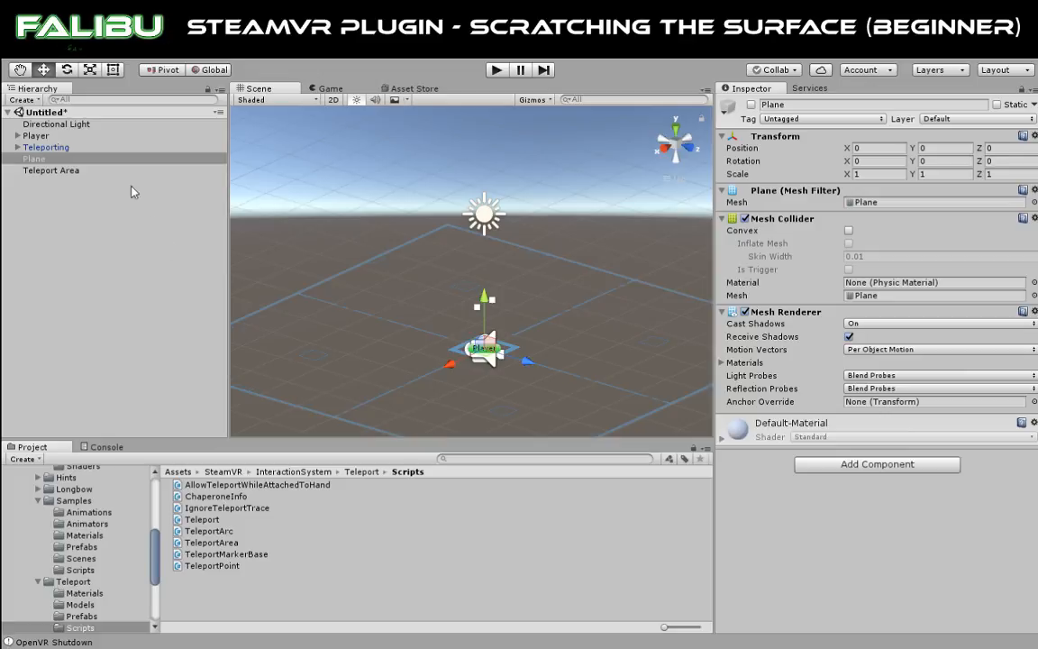
# Frame and reactivate the Plane, and play-test the scene once more before stopping it.
pyautogui.click(50, 160)
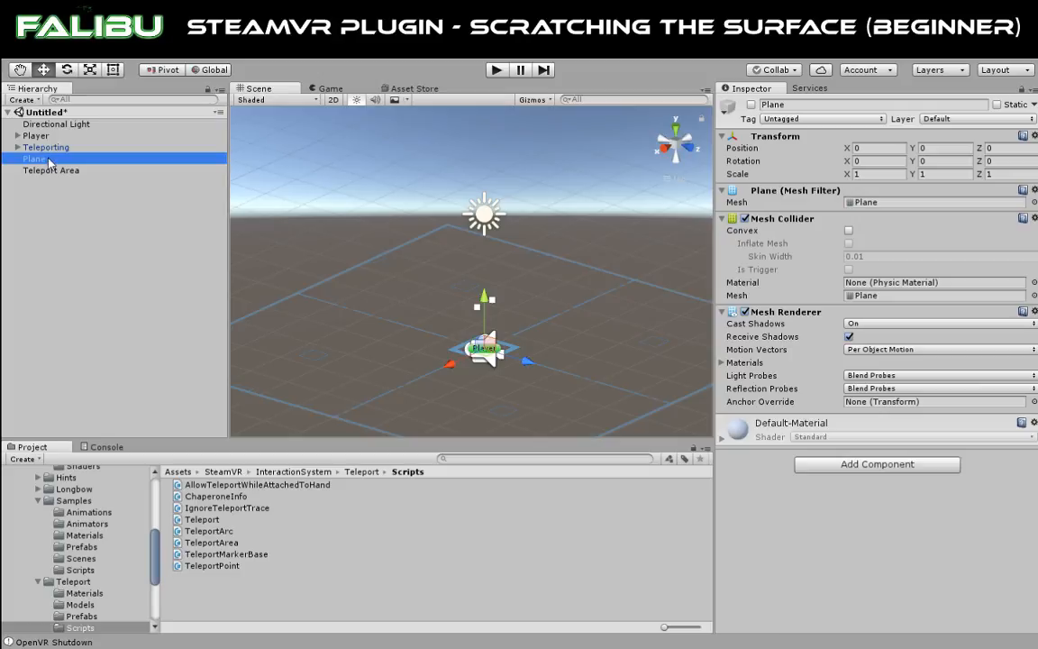
pyautogui.doubleClick(49, 161)
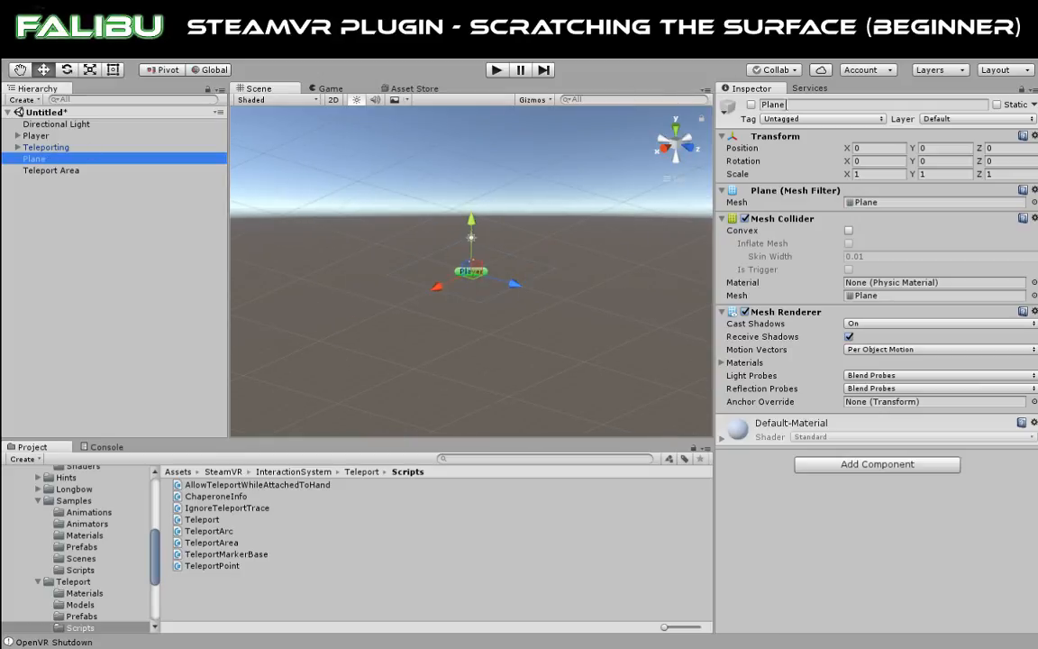
pyautogui.click(753, 104)
pyautogui.scroll(2, 531, 279)
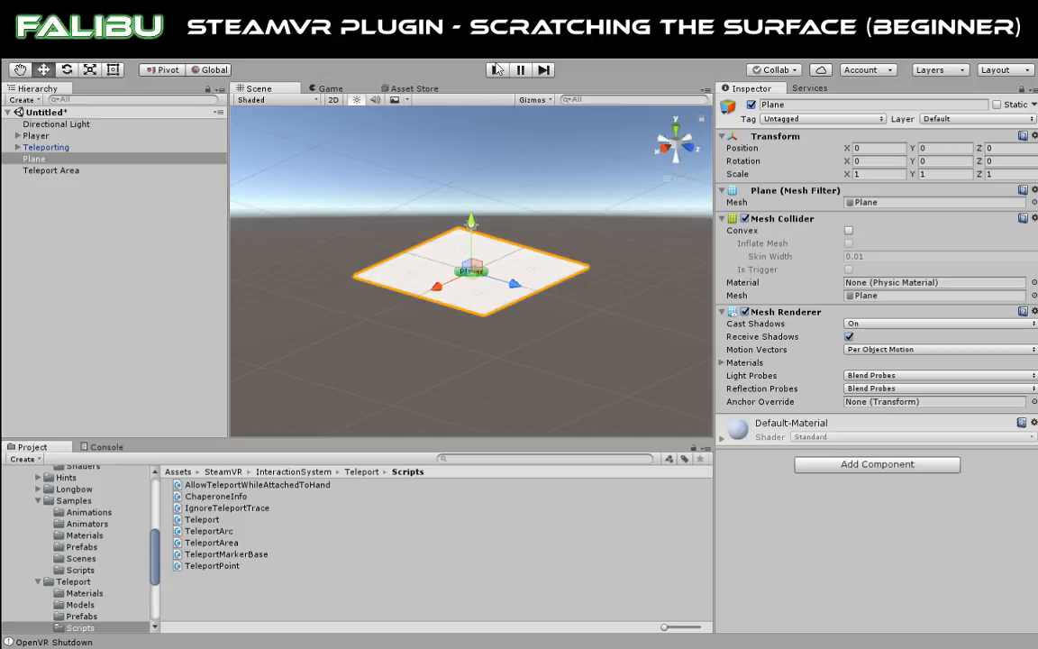
pyautogui.click(497, 70)
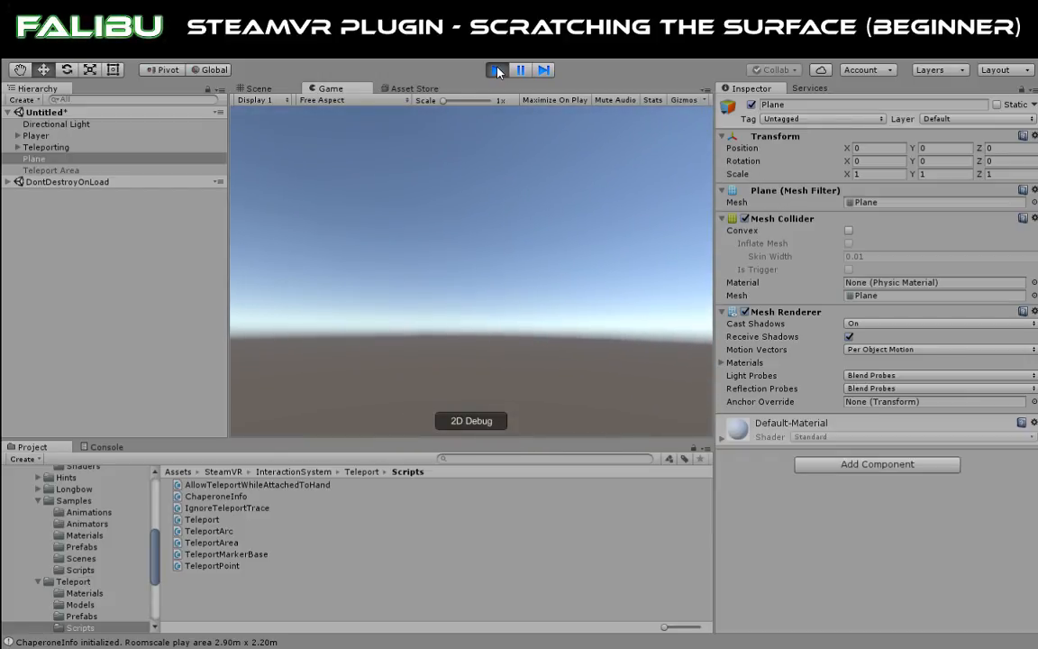
pyautogui.click(498, 72)
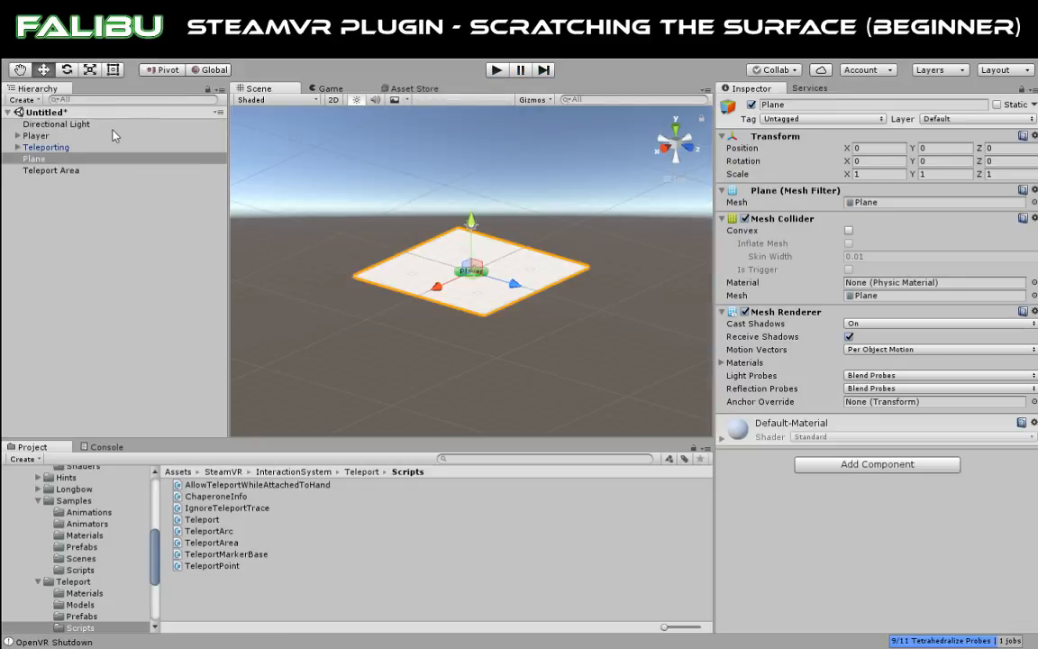
# Make the Teleport Area a child of the Plane.
pyautogui.click(36, 160)
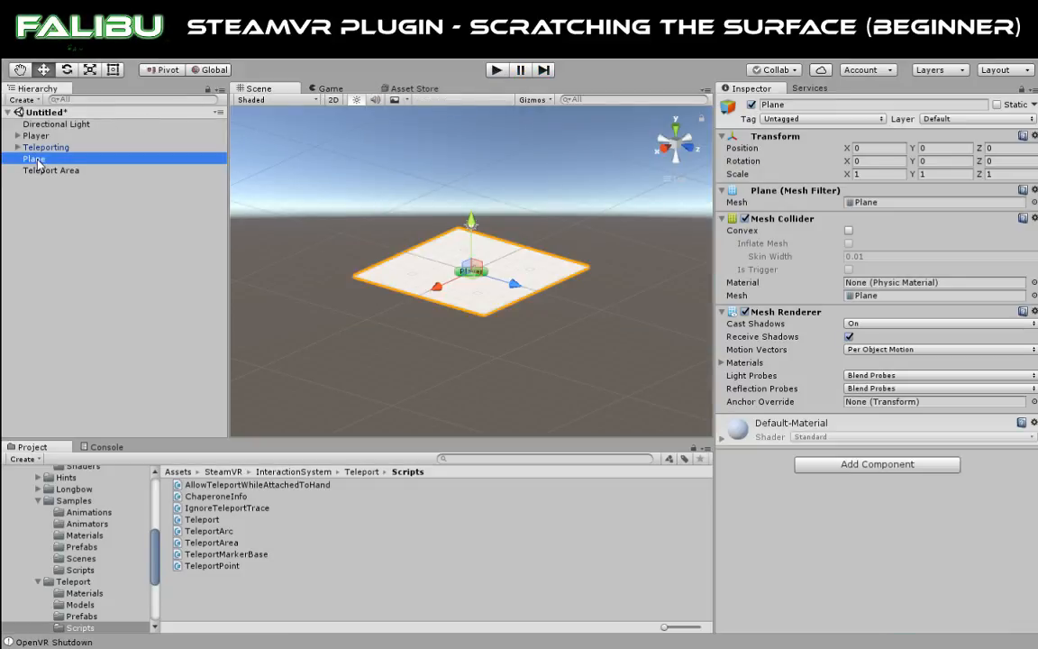
pyautogui.click(48, 171)
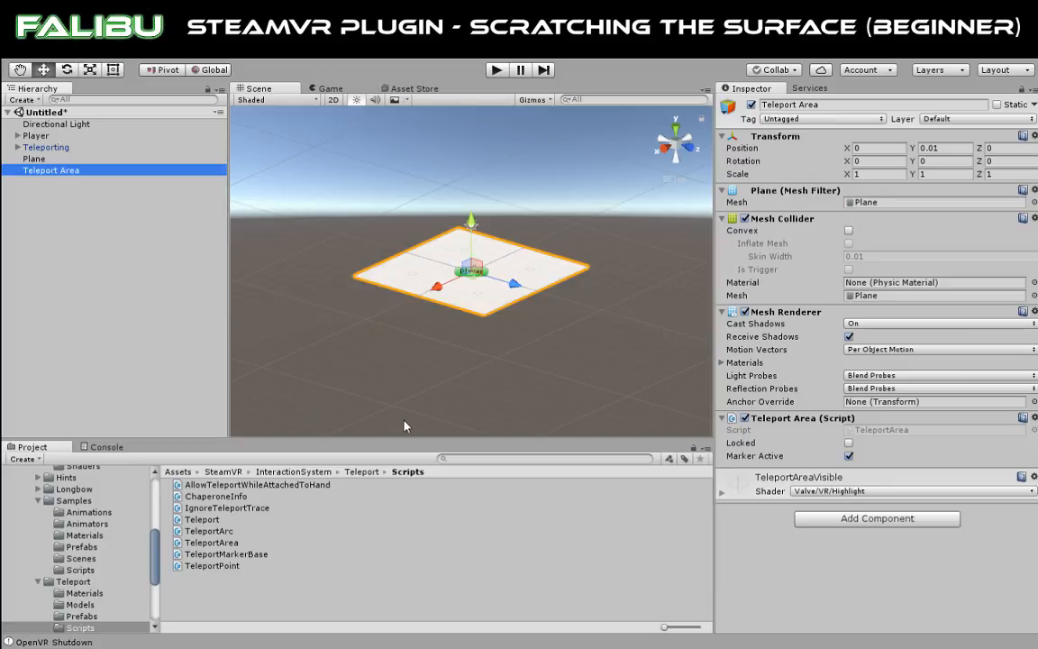
pyautogui.moveTo(54, 169); pyautogui.dragTo(52, 159)
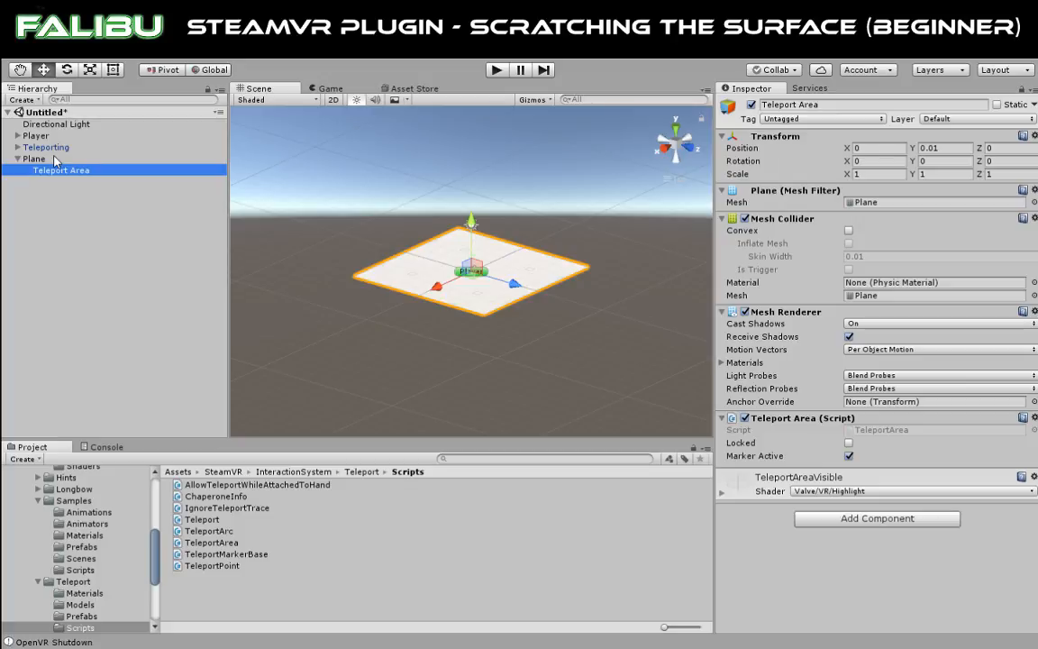
# Duplicate the Plane together with its Teleport Area child and expand the copy in the hierarchy.
pyautogui.click(36, 160)
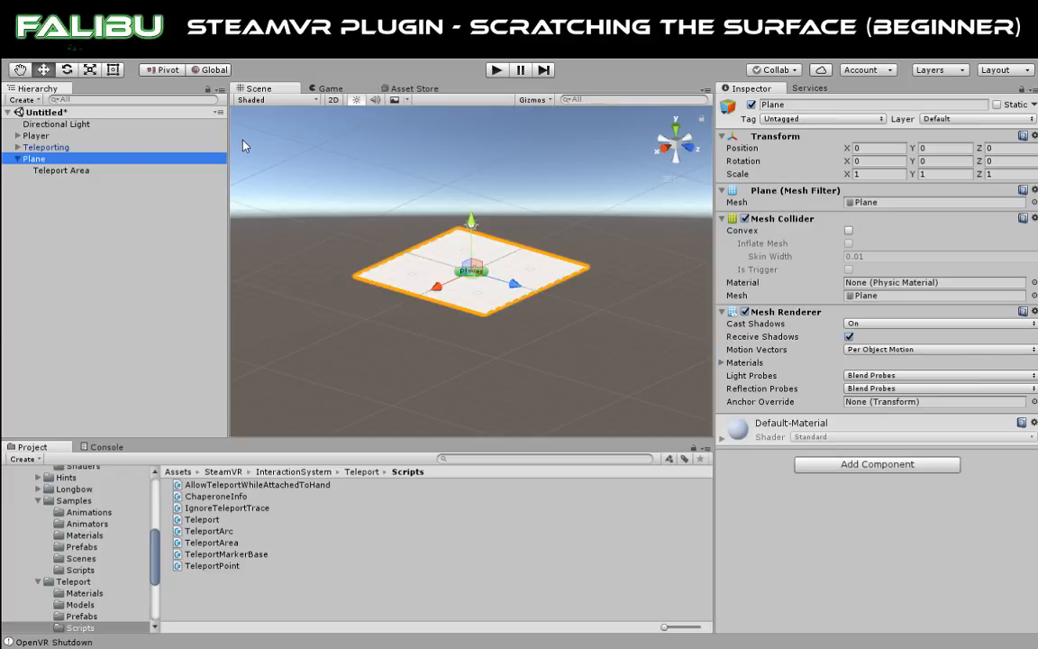
pyautogui.click(40, 160)
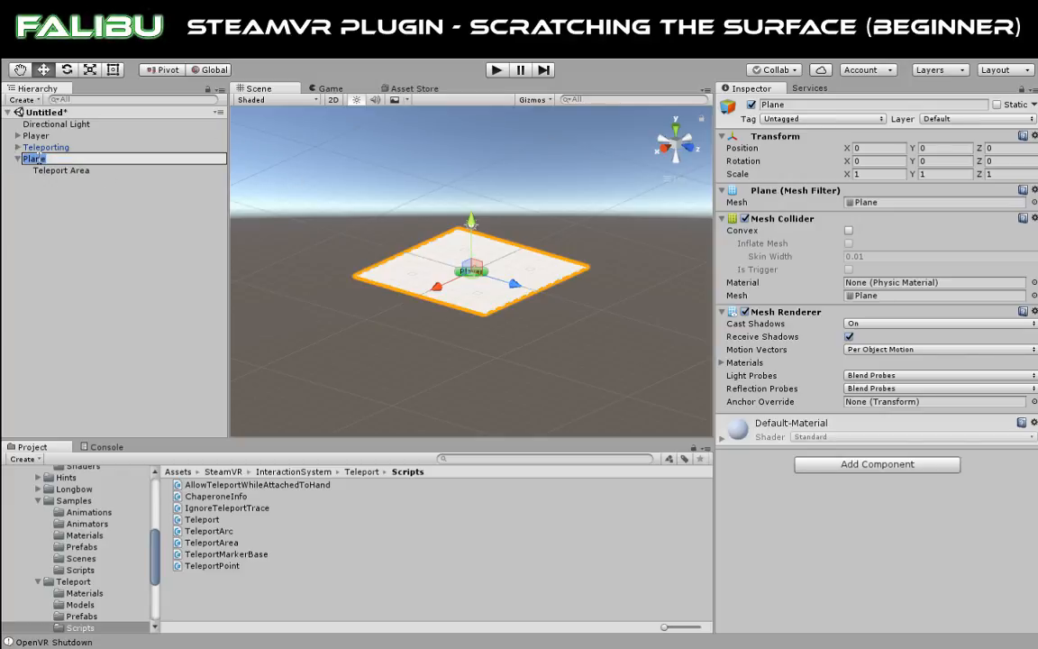
pyautogui.click(56, 195)
pyautogui.click(36, 158)
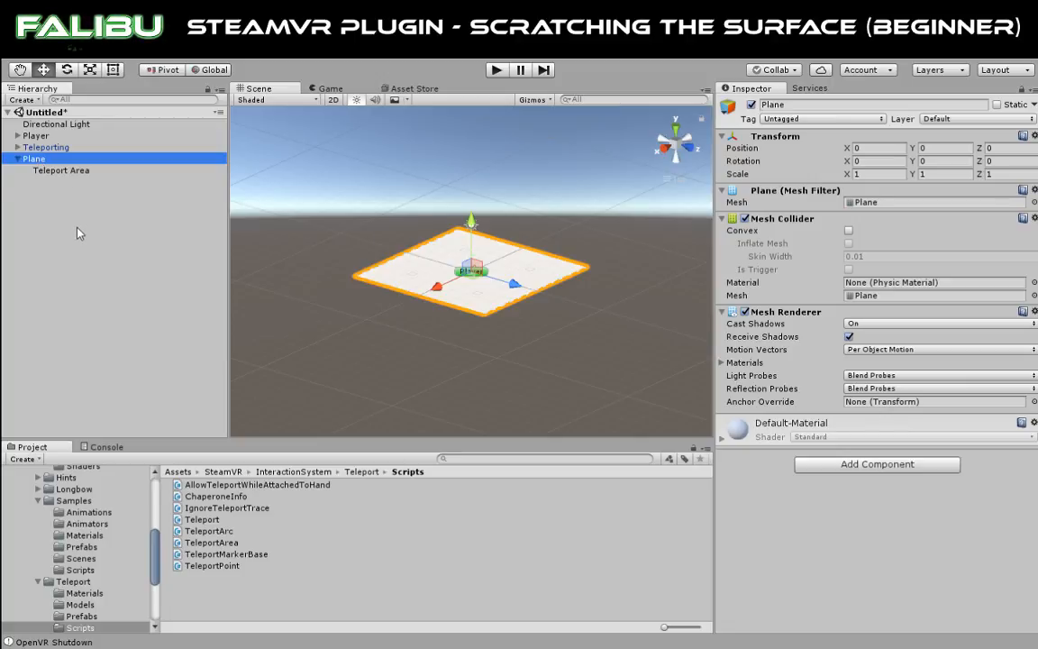
pyautogui.hotkey('ctrl', 'd')
pyautogui.click(17, 182)
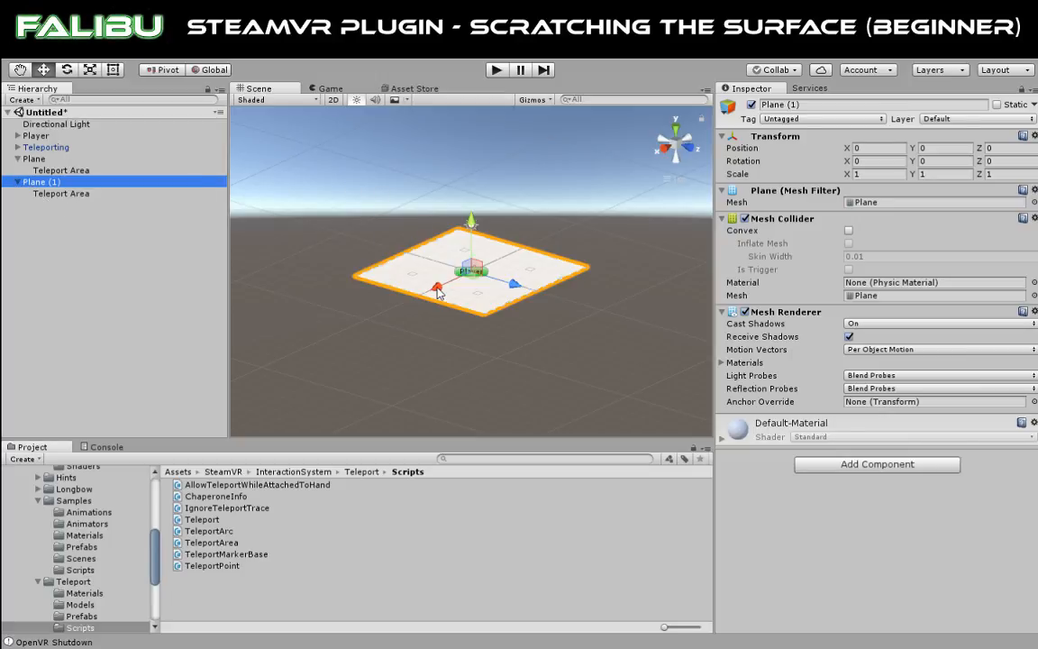
# Move Plane (1) along X to position 10 beside the original plane and raise it to a height of about 0.98.
pyautogui.moveTo(437, 290); pyautogui.dragTo(354, 378)
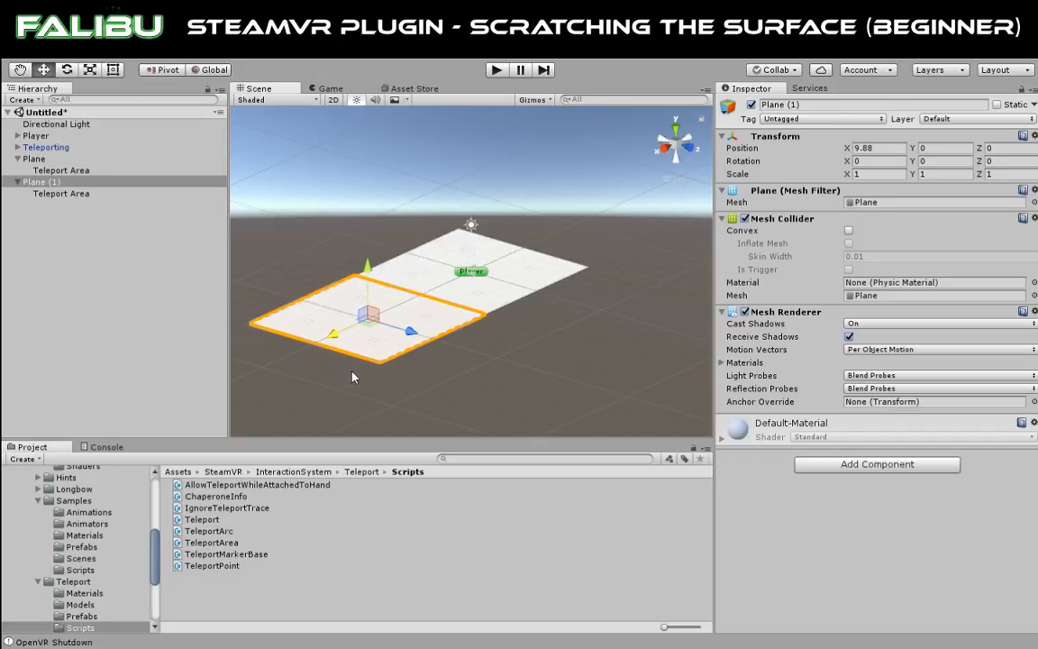
pyautogui.click(880, 148)
pyautogui.write('10')
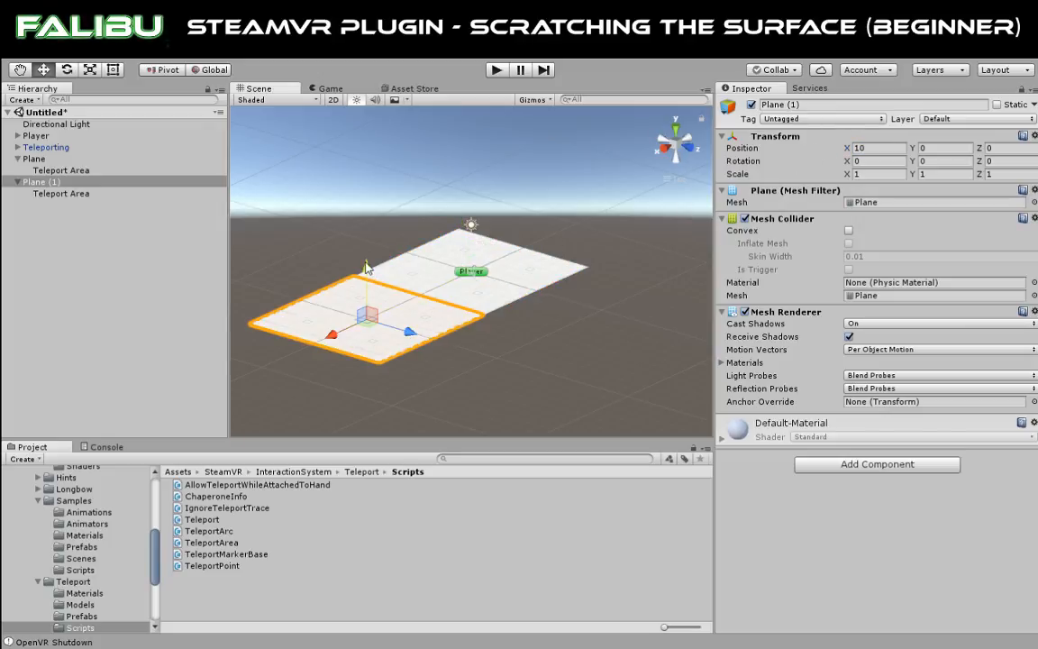
pyautogui.moveTo(366, 267); pyautogui.dragTo(366, 251)
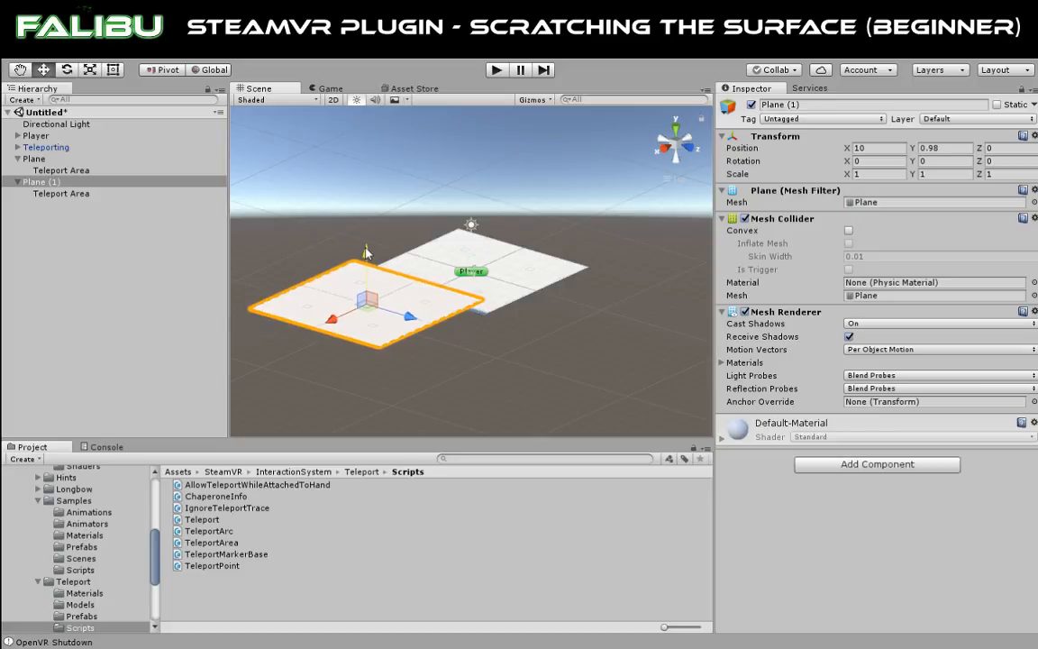
# Duplicate Plane (1) and place the copy on the opposite side of the original plane at X -10, Y 0.1.
pyautogui.keyDown('alt'); pyautogui.moveTo(547, 316); pyautogui.dragTo(359, 278); pyautogui.keyUp('alt')
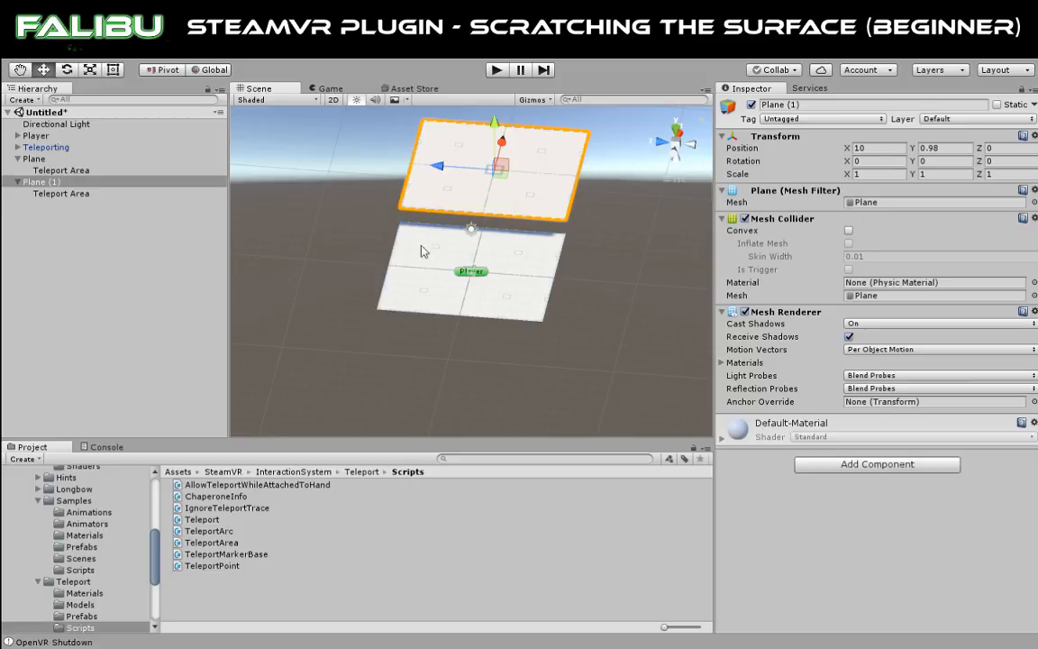
pyautogui.hotkey('ctrl', 'd')
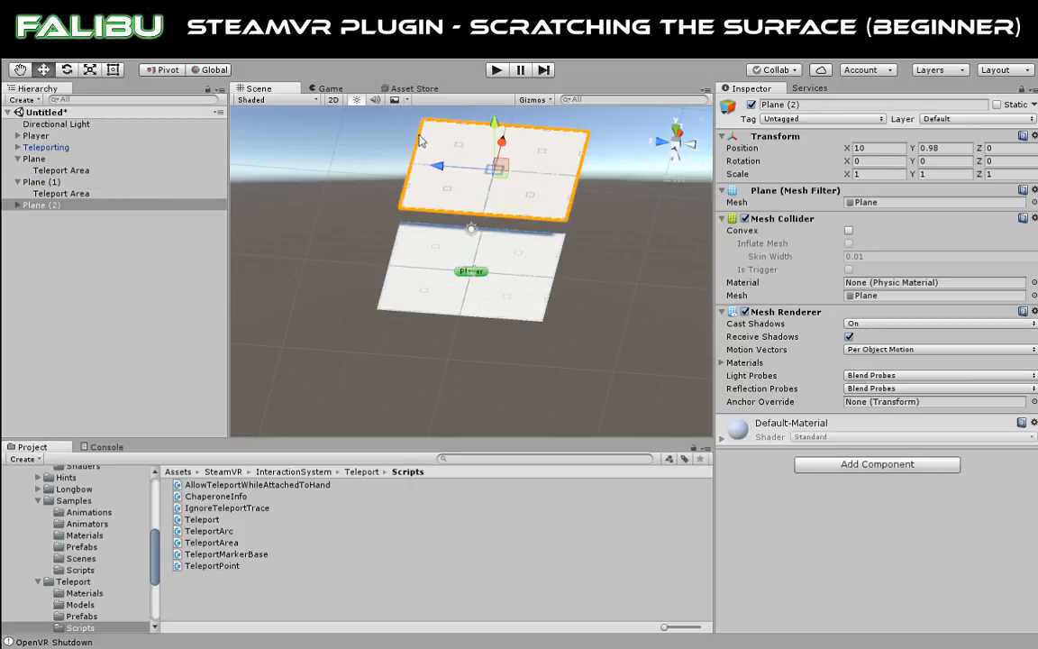
pyautogui.moveTo(501, 142); pyautogui.dragTo(453, 320)
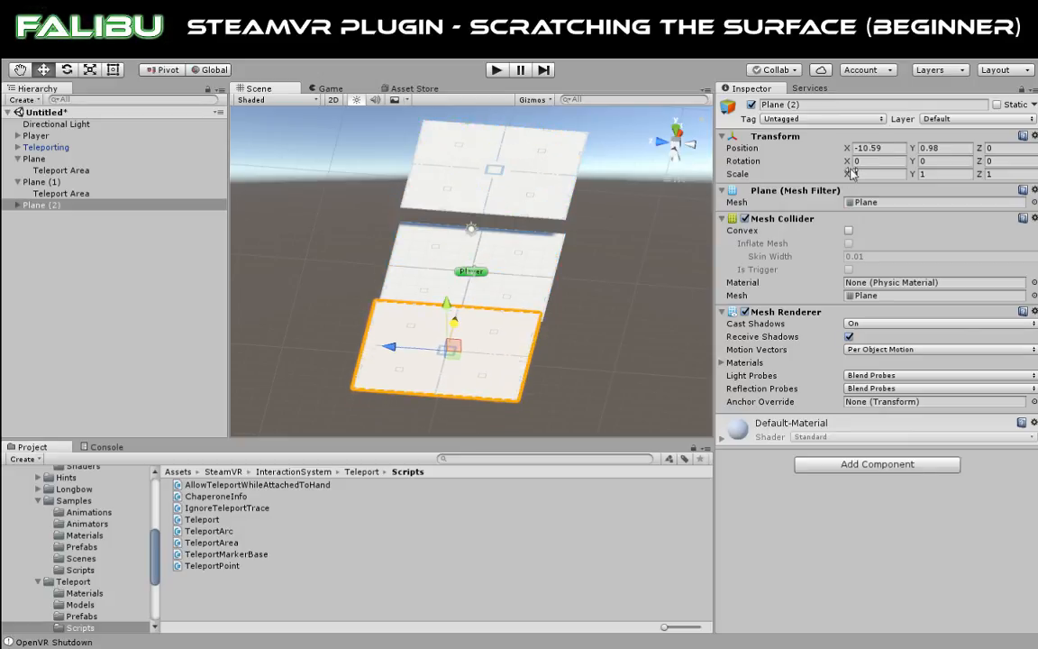
pyautogui.click(880, 149)
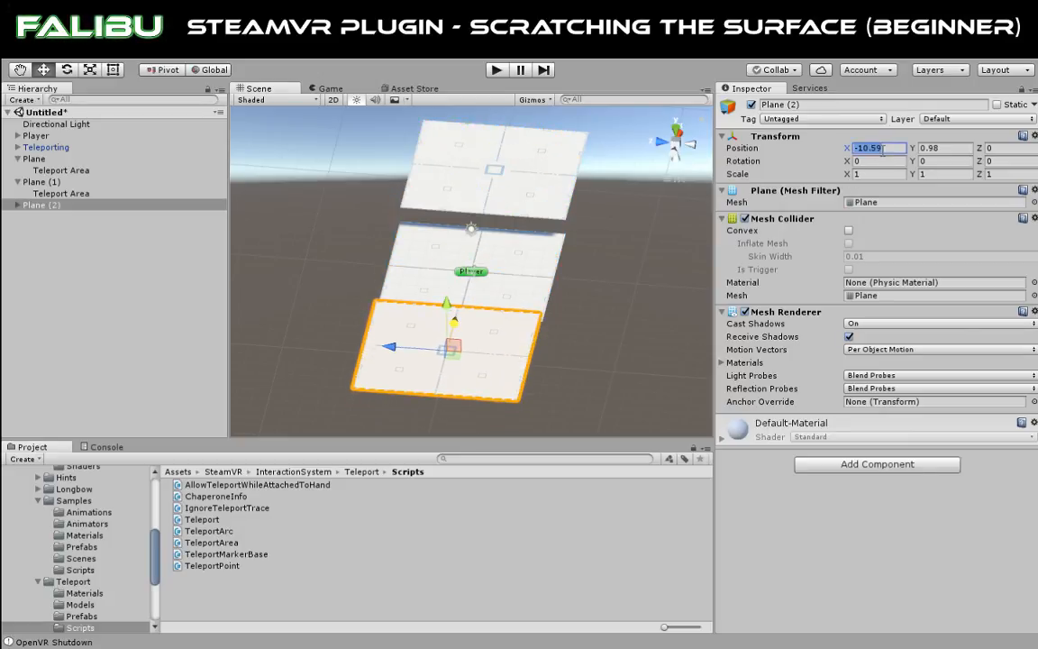
pyautogui.write('-10')
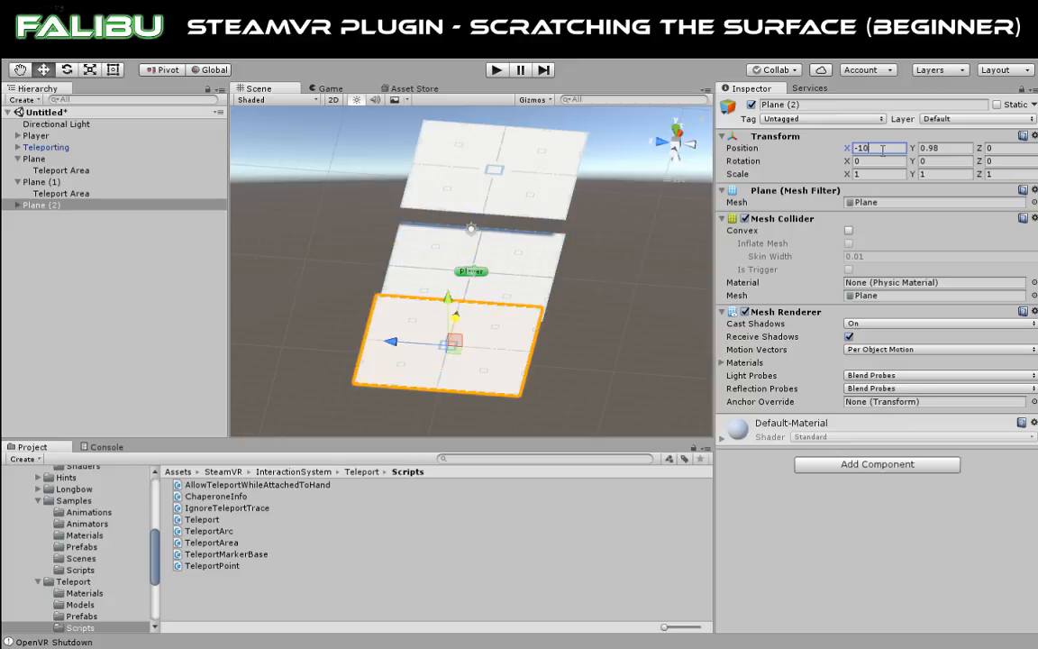
pyautogui.click(930, 149)
pyautogui.write('0.1')
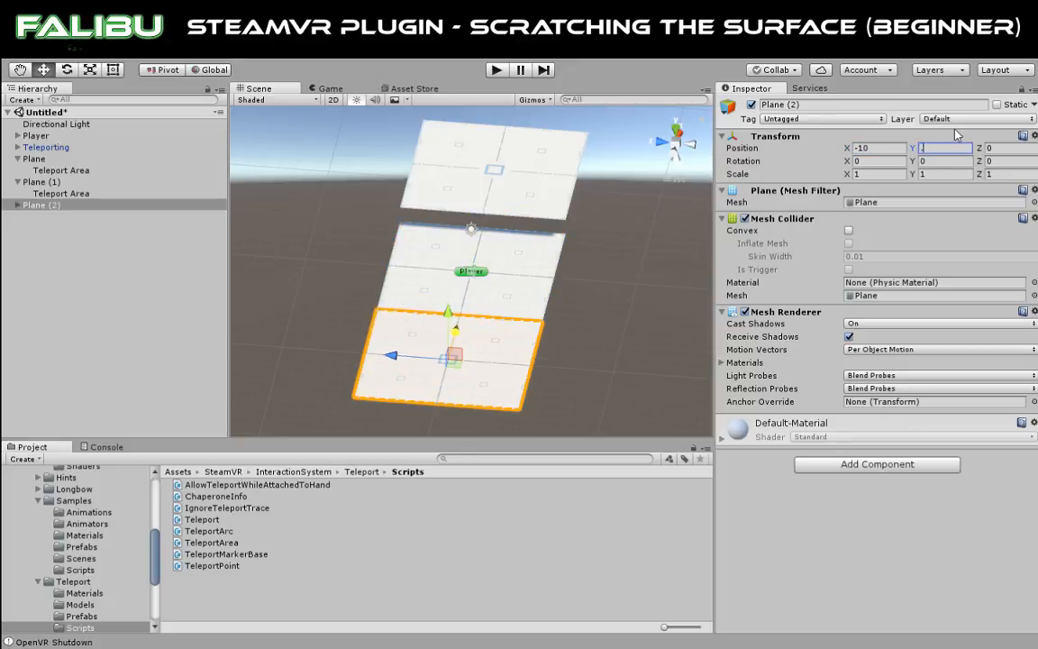
pyautogui.press('Return')
# Set the Y position of Plane (1) to 0.1.
pyautogui.click(493, 205)
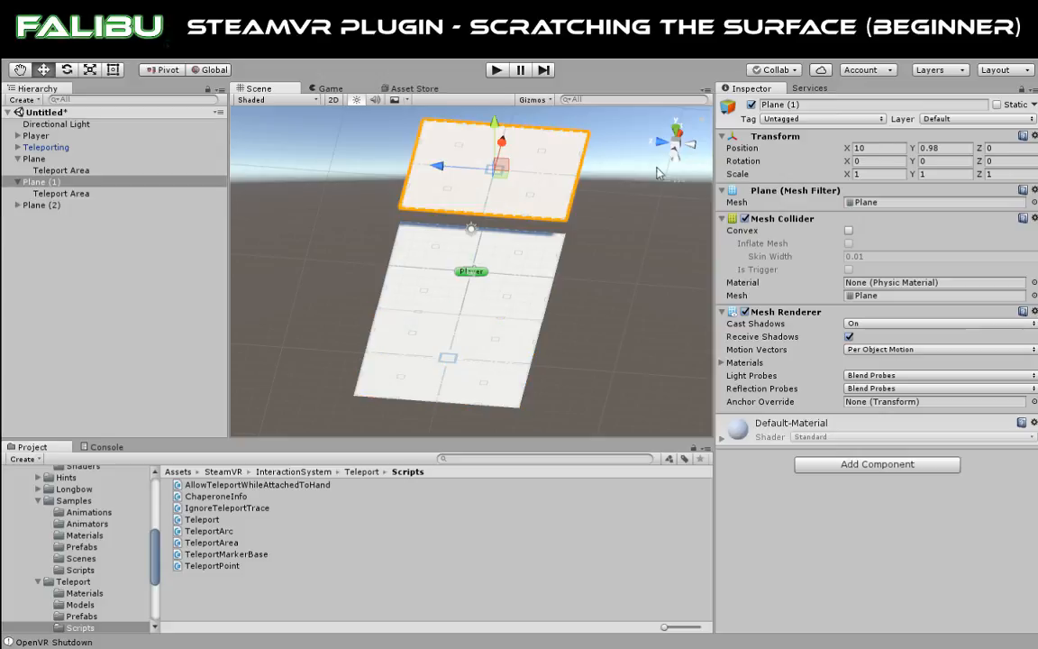
pyautogui.click(963, 148)
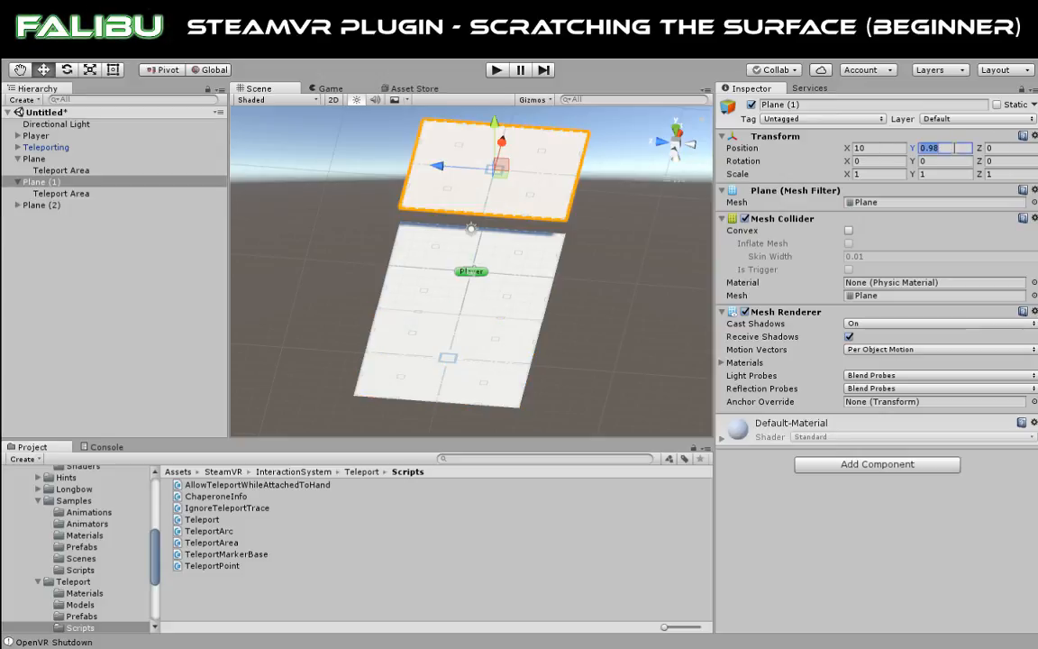
pyautogui.write('.1')
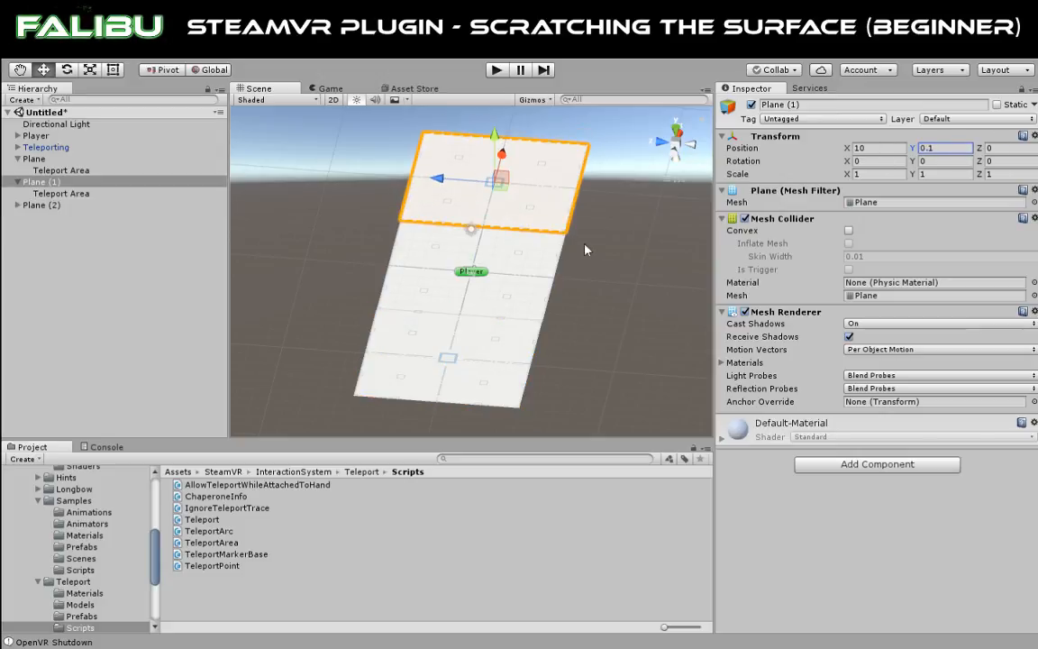
pyautogui.keyDown('alt'); pyautogui.moveTo(621, 289); pyautogui.dragTo(460, 206); pyautogui.keyUp('alt')
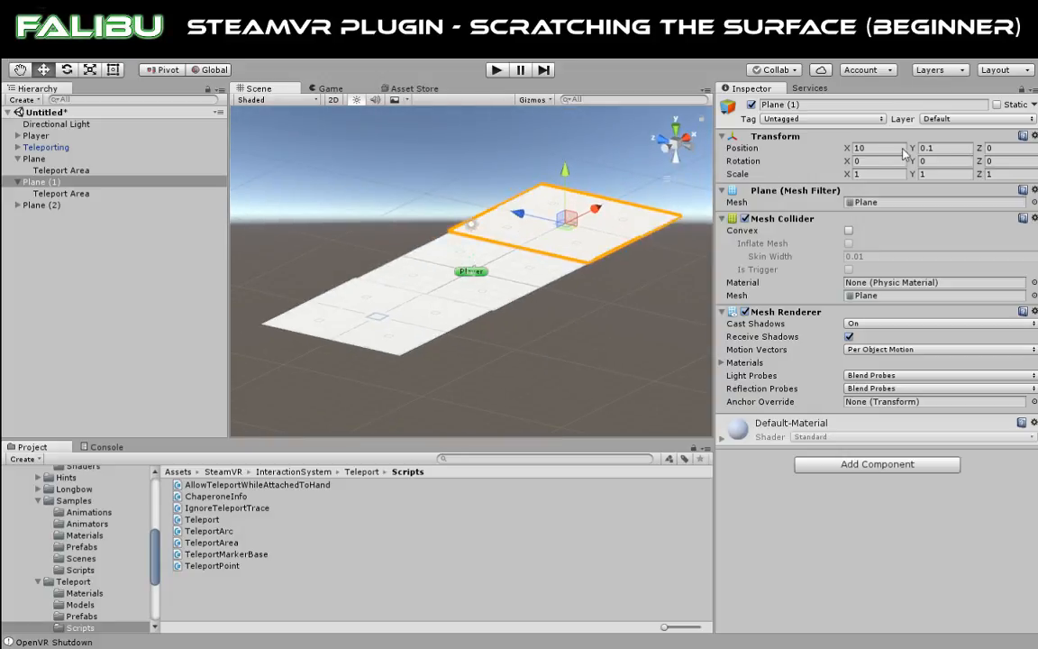
# Set the Y position of both Plane (1) and Plane (2) to 1.
pyautogui.click(935, 148)
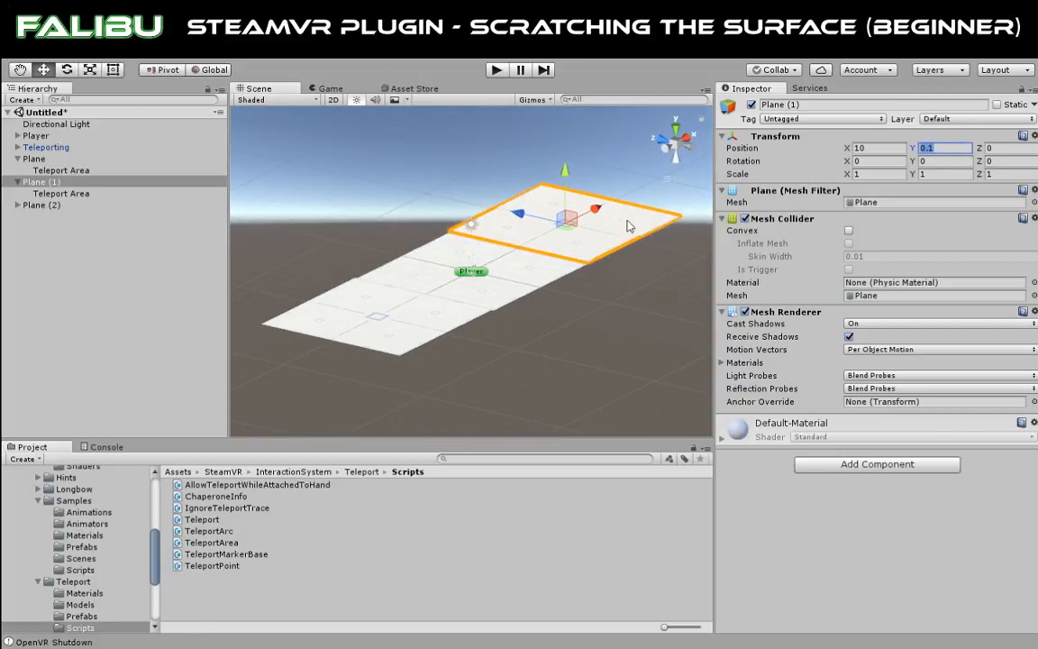
pyautogui.moveTo(565, 178); pyautogui.dragTo(567, 161)
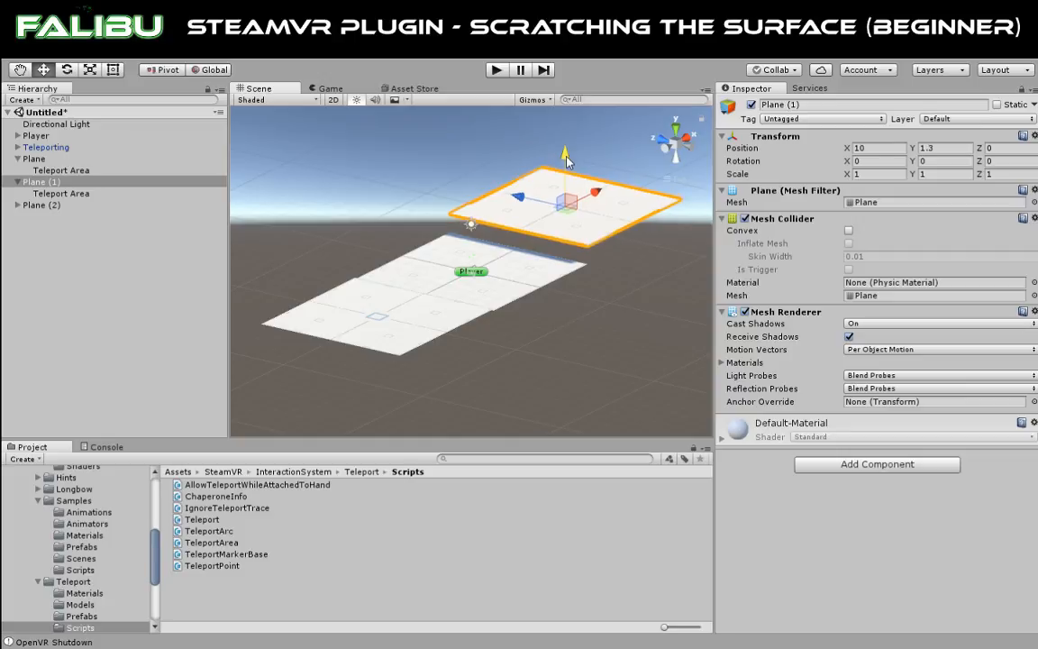
pyautogui.click(933, 148)
pyautogui.write('1')
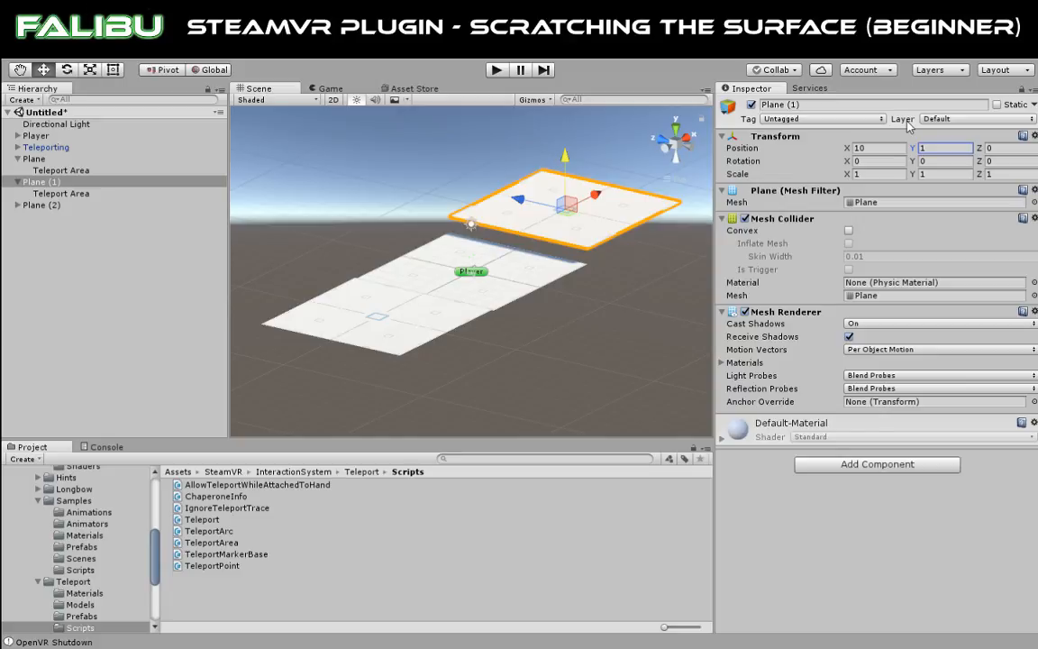
pyautogui.click(424, 346)
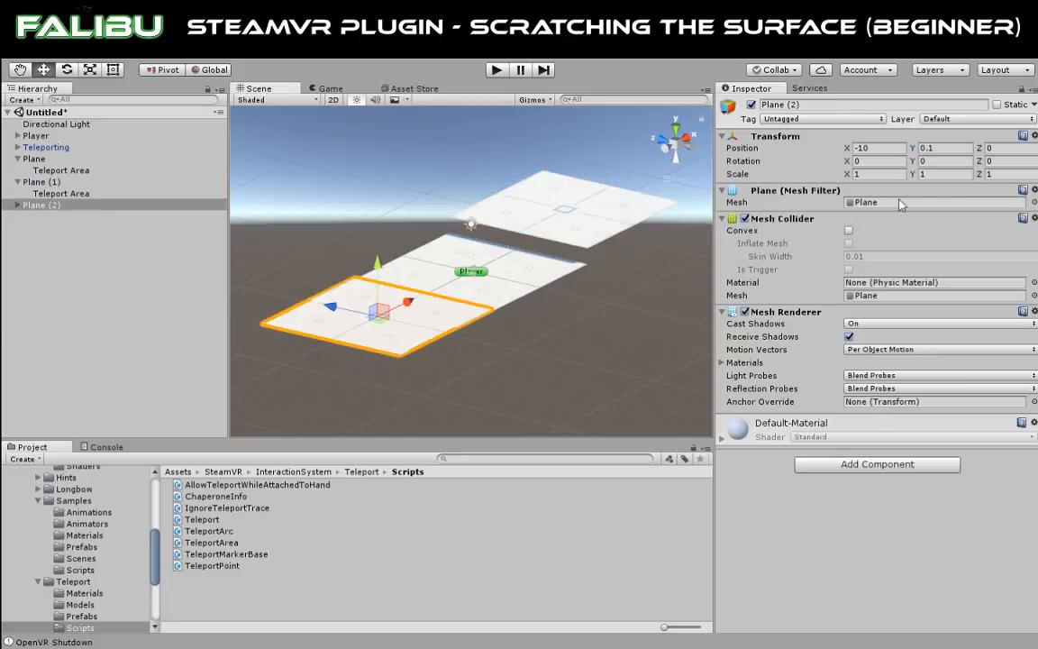
pyautogui.click(931, 148)
pyautogui.write('1')
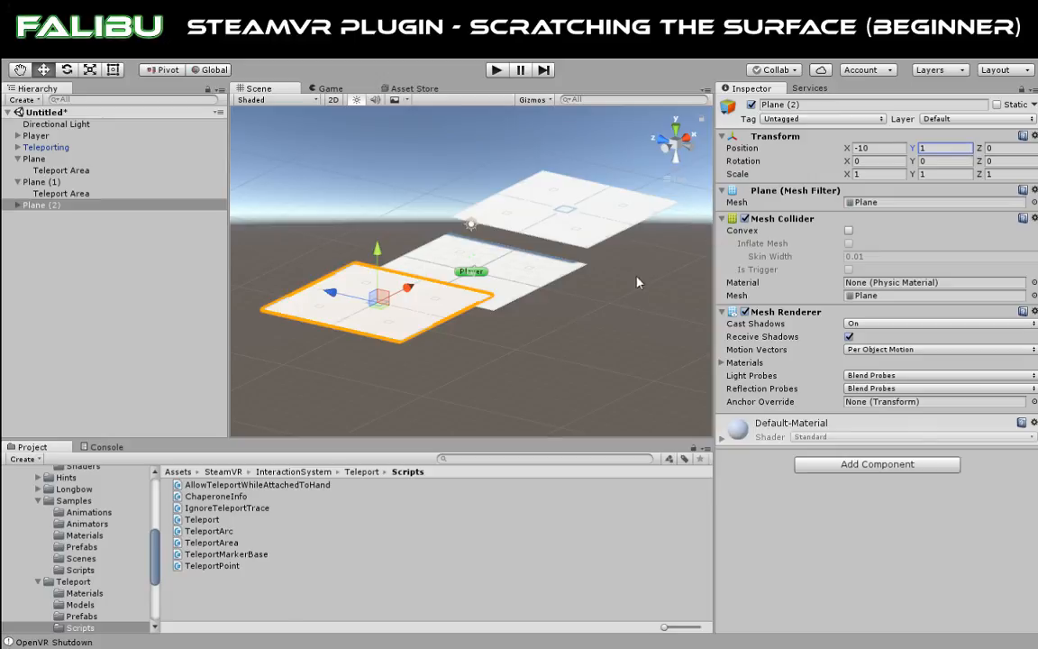
# Duplicate Plane (2) and place the copy in front of the original plane at X 0, Y 1, Z -10.
pyautogui.keyDown('alt'); pyautogui.moveTo(636, 283); pyautogui.dragTo(414, 261); pyautogui.keyUp('alt')
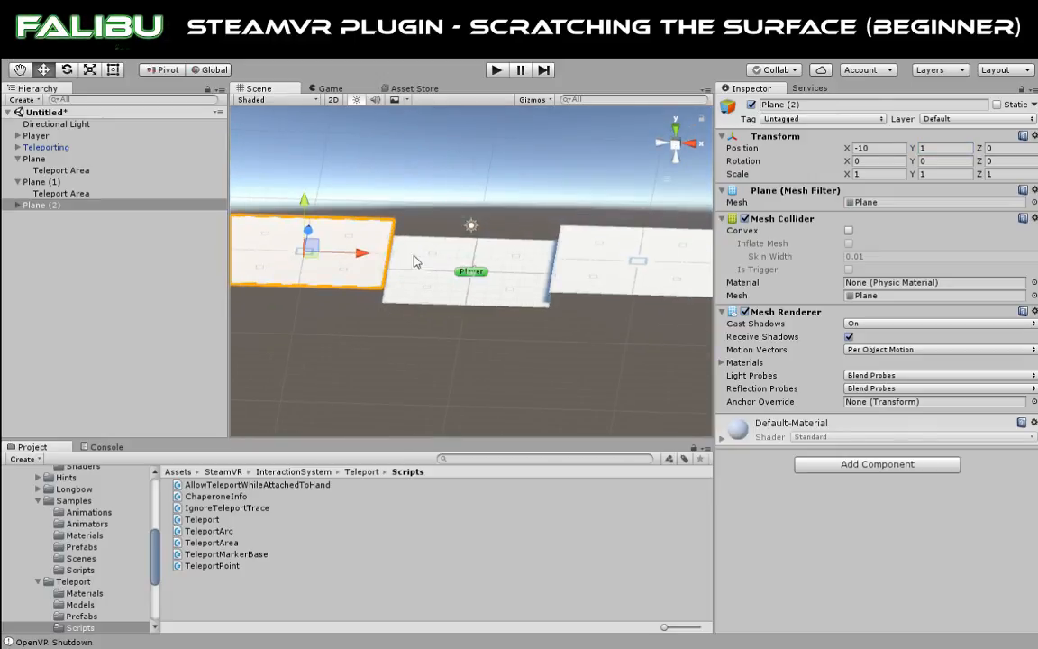
pyautogui.click(479, 186)
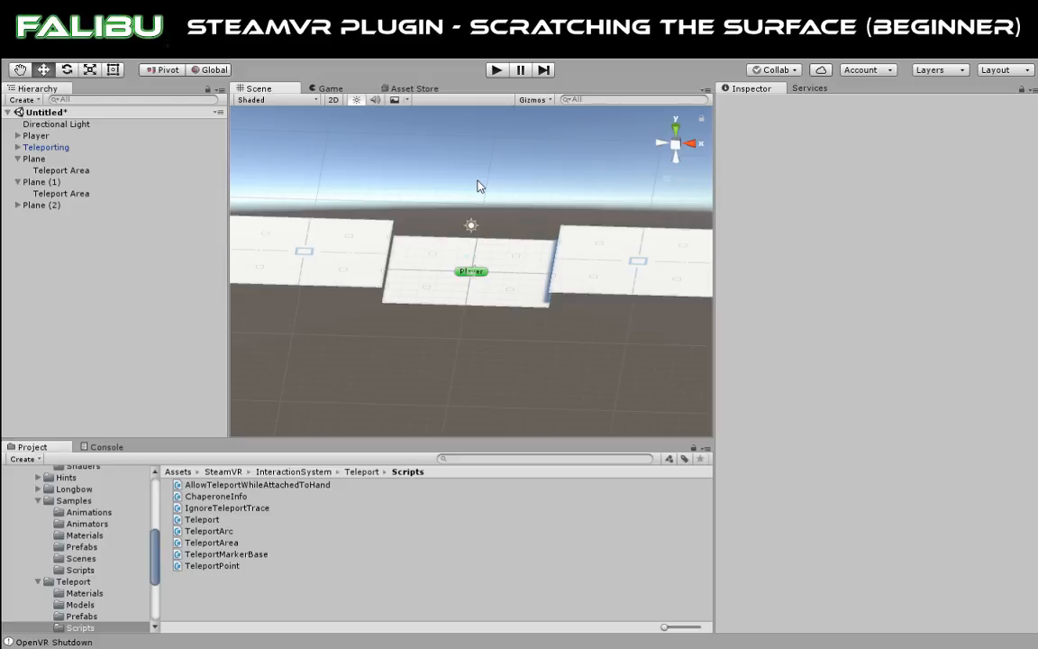
pyautogui.click(328, 269)
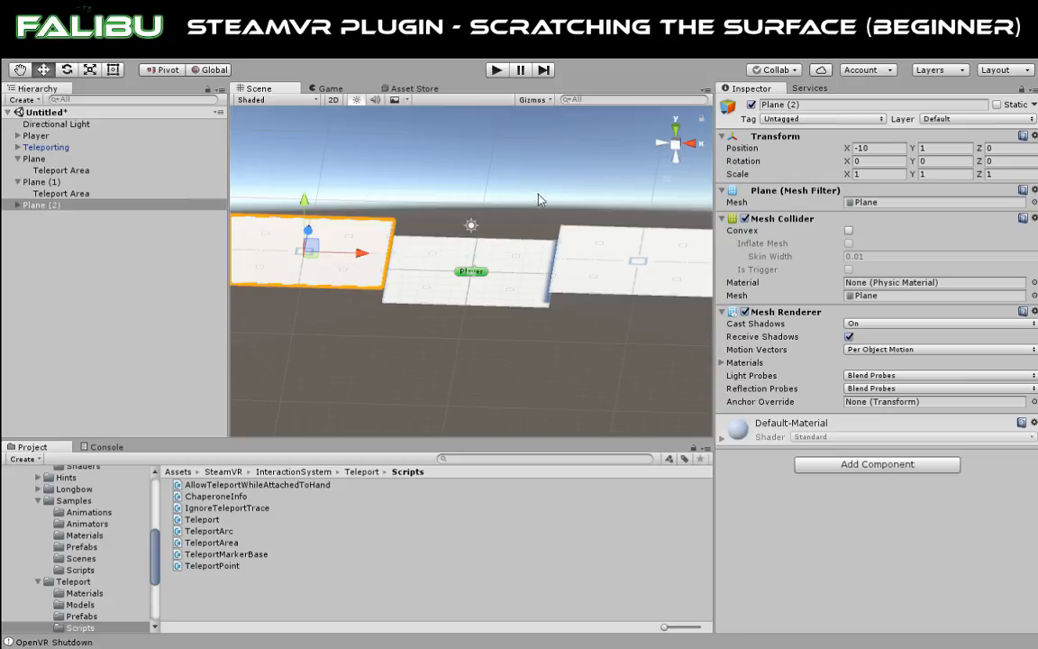
pyautogui.hotkey('ctrl', 'd')
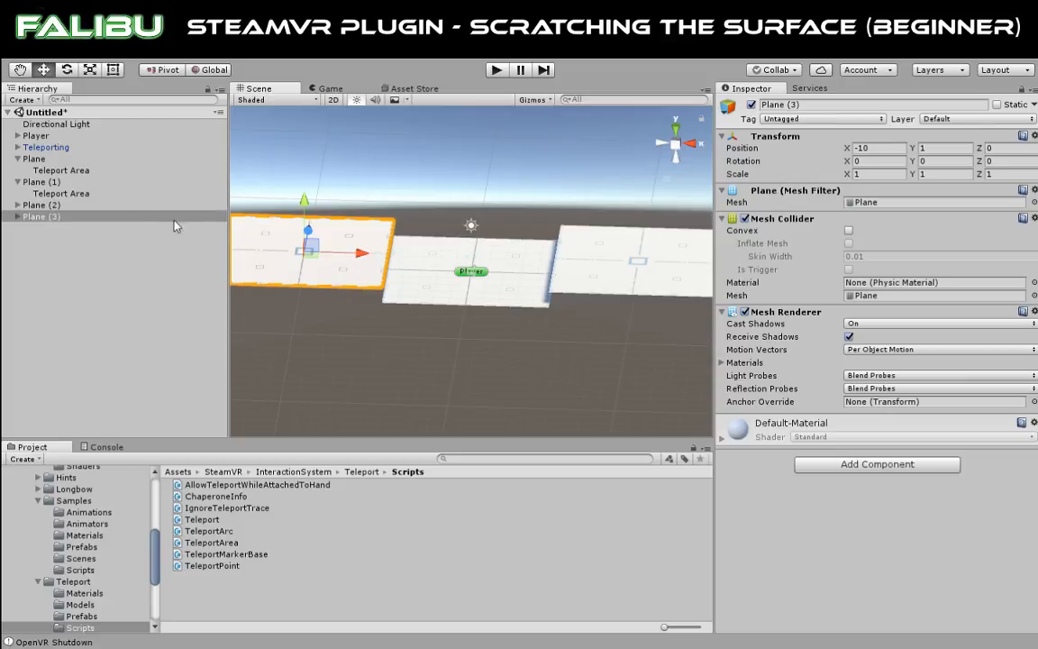
pyautogui.moveTo(359, 255); pyautogui.dragTo(530, 264)
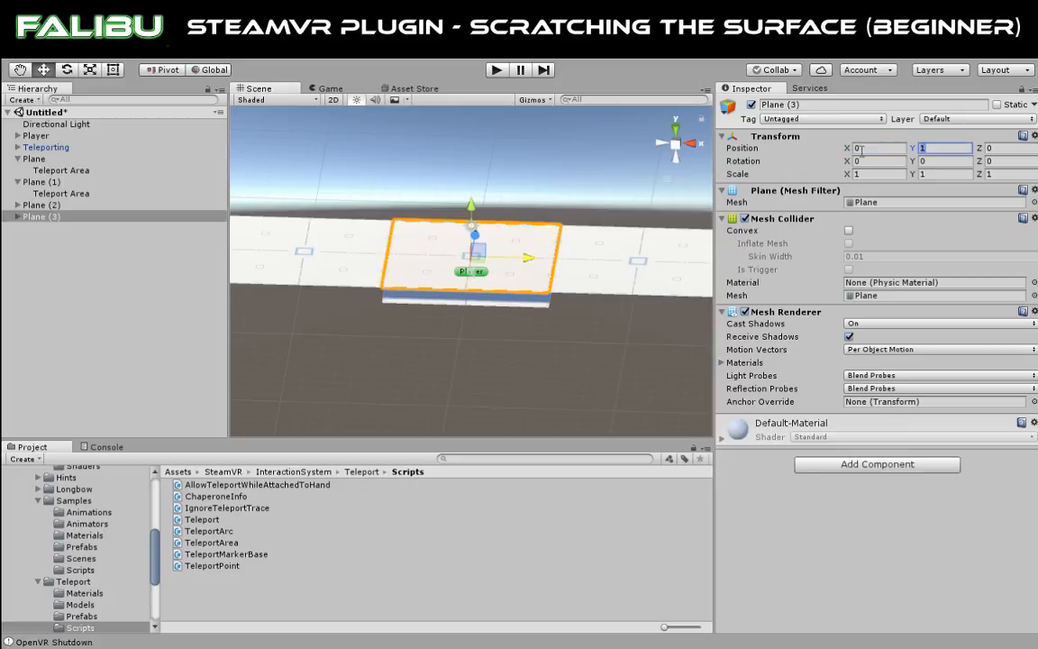
pyautogui.moveTo(478, 241); pyautogui.dragTo(463, 324)
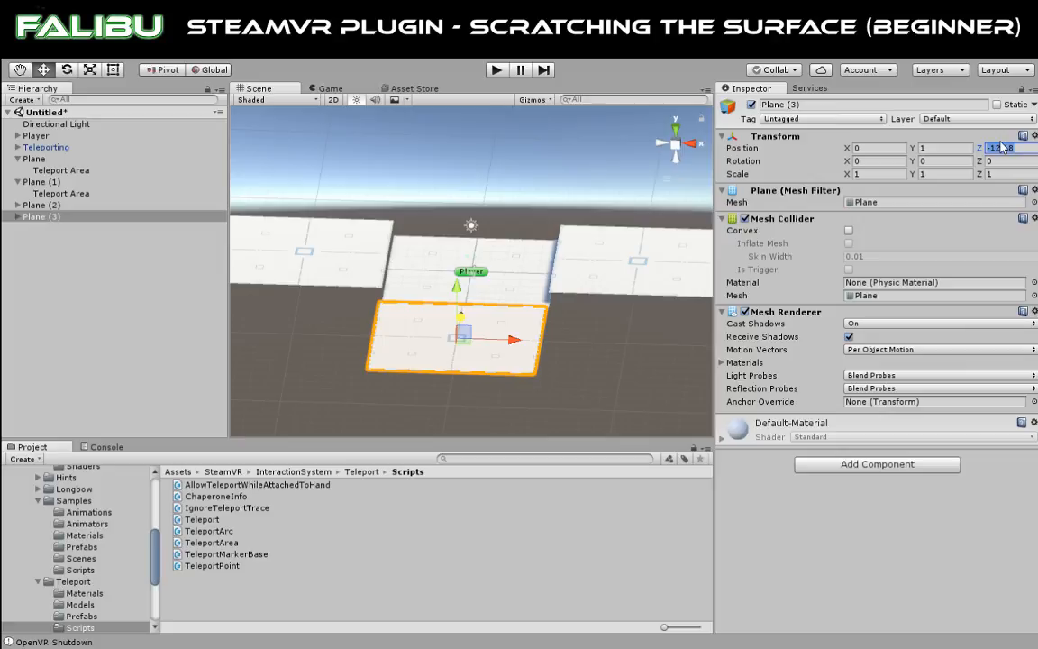
pyautogui.write('-10')
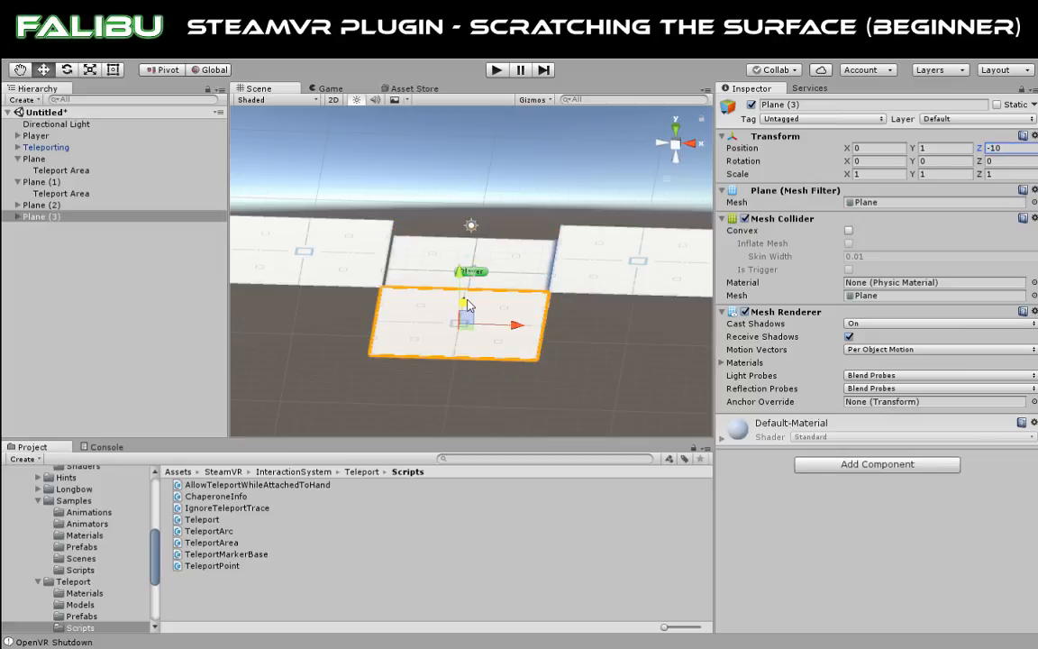
# Duplicate Plane (3) and place the copy behind the original plane at Z 10.
pyautogui.moveTo(466, 305); pyautogui.dragTo(484, 192)
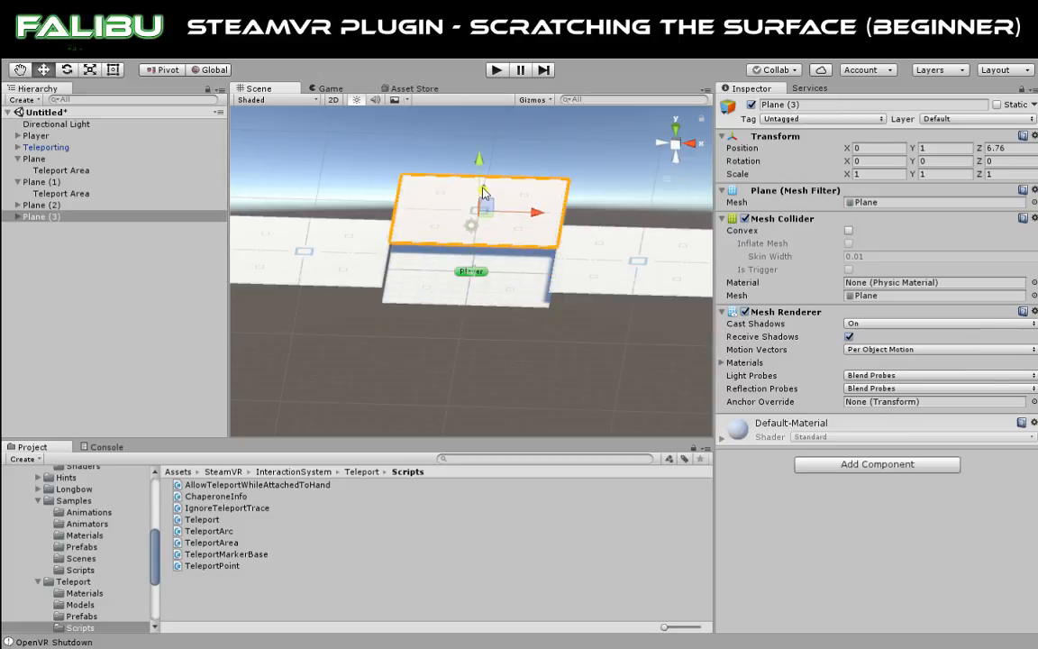
pyautogui.hotkey('ctrl', 'z')
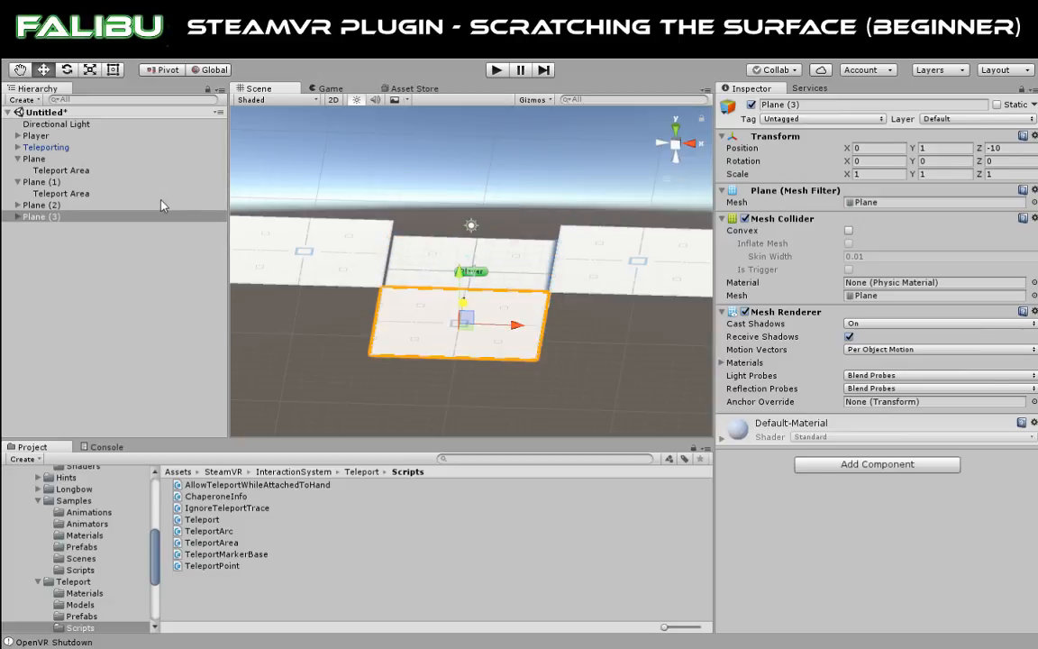
pyautogui.hotkey('ctrl', 'd')
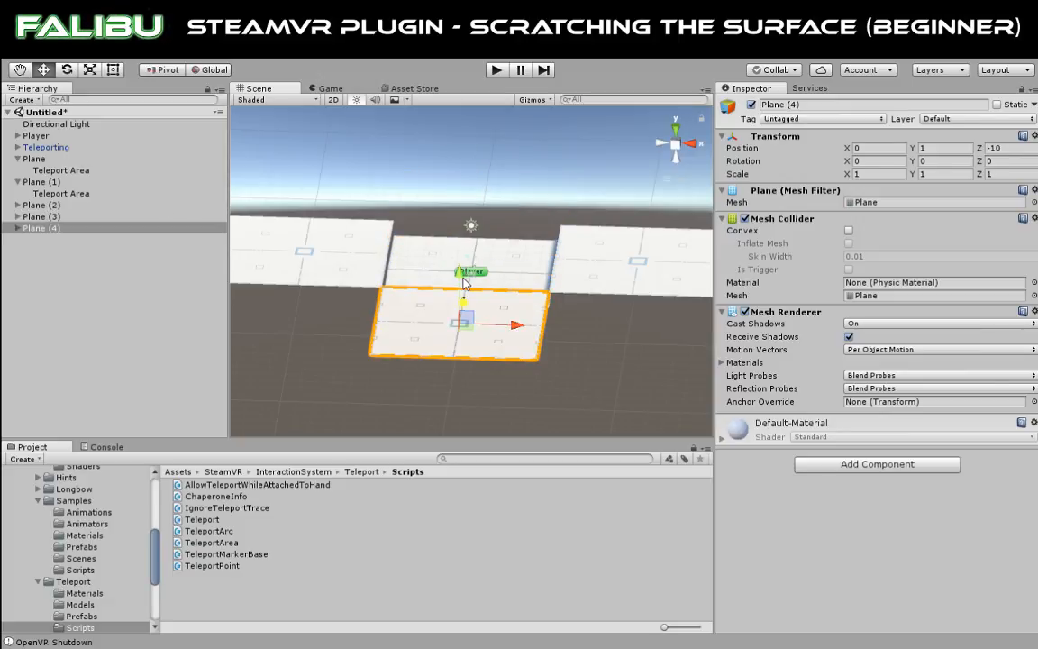
pyautogui.moveTo(465, 305); pyautogui.dragTo(486, 177)
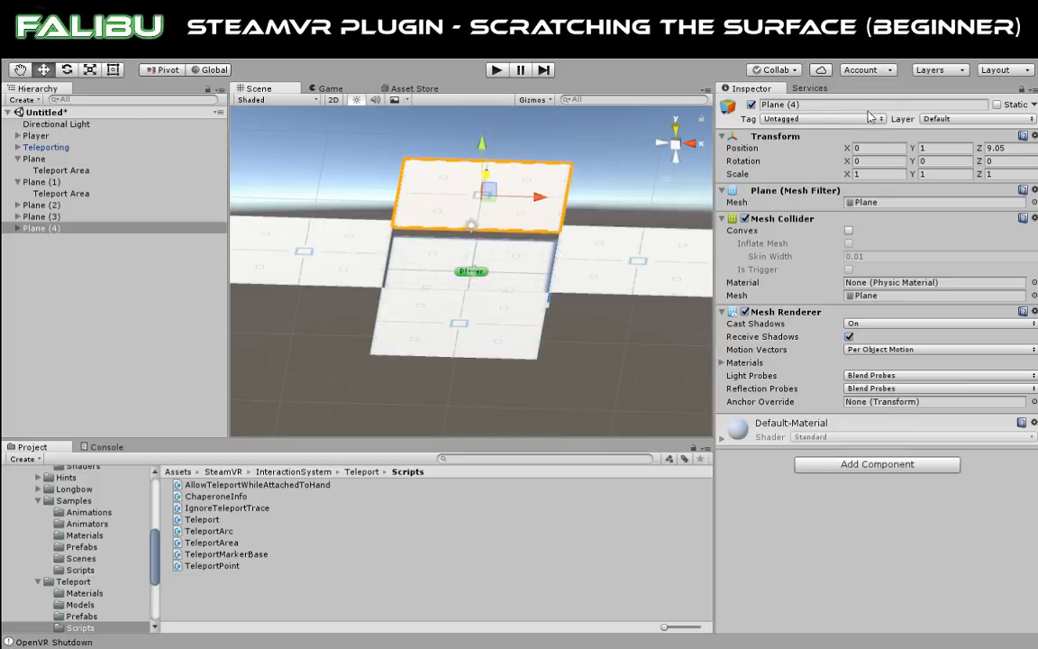
pyautogui.write('10')
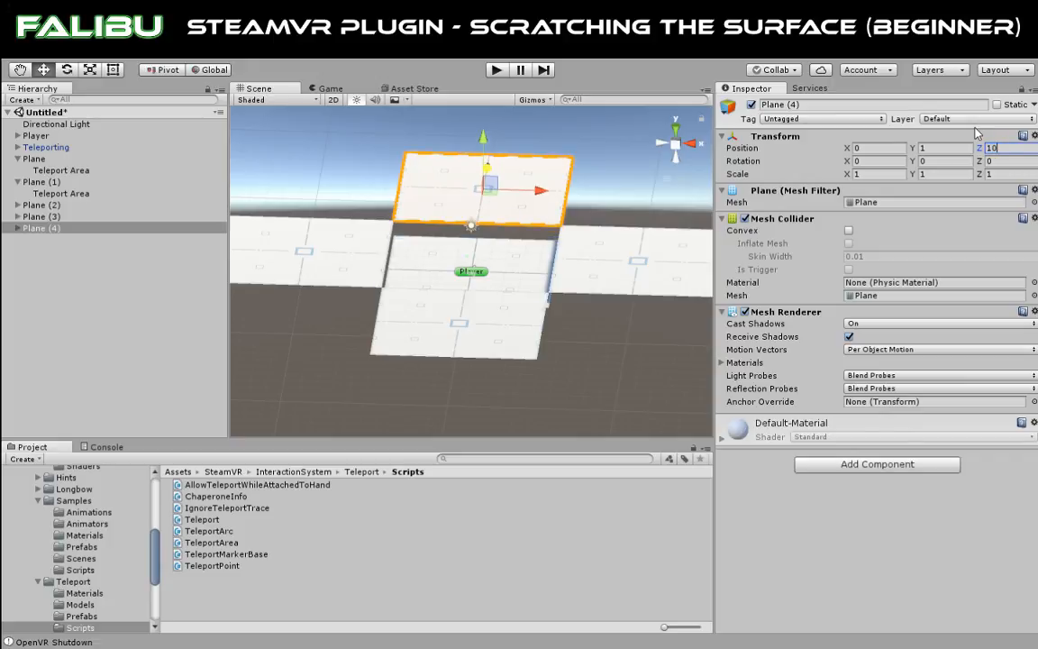
# Deselect Plane (4) and run the scene in the Game view.
pyautogui.click(618, 344)
pyautogui.keyDown('alt'); pyautogui.moveTo(624, 332); pyautogui.dragTo(329, 328); pyautogui.keyUp('alt')
pyautogui.keyDown('alt'); pyautogui.moveTo(577, 185); pyautogui.dragTo(320, 182); pyautogui.keyUp('alt')
pyautogui.keyDown('alt'); pyautogui.moveTo(481, 165); pyautogui.dragTo(419, 158); pyautogui.keyUp('alt')
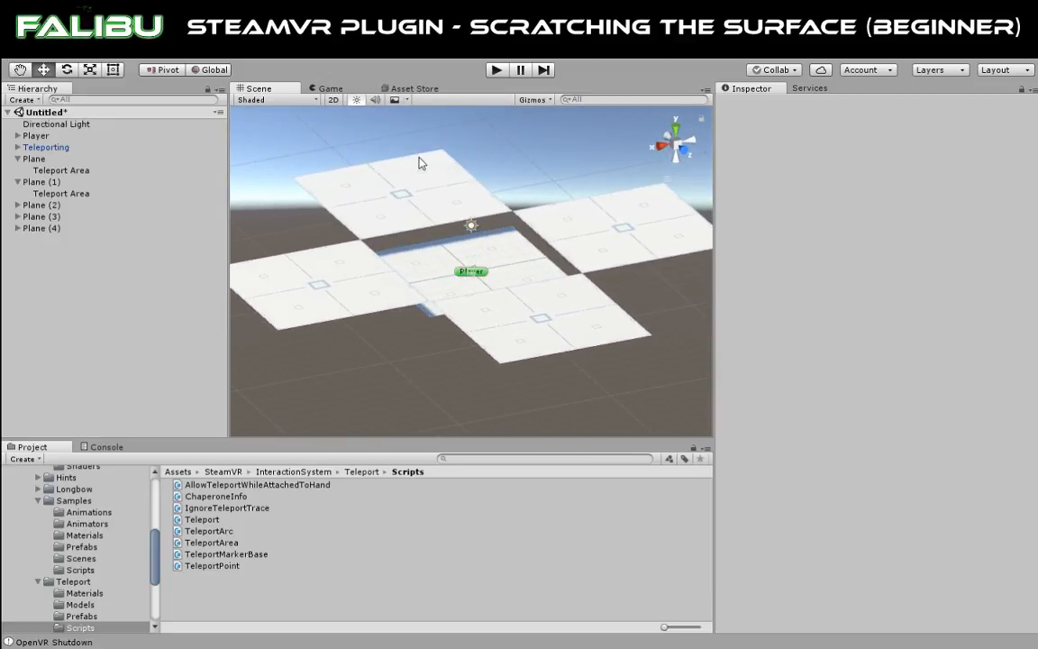
pyautogui.click(330, 88)
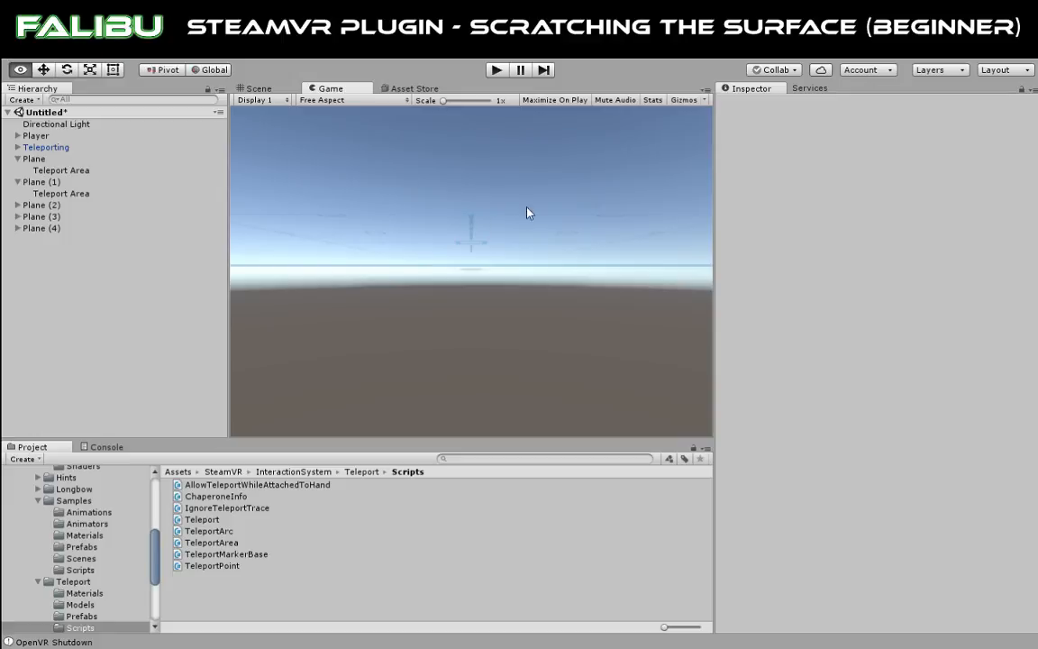
pyautogui.click(502, 75)
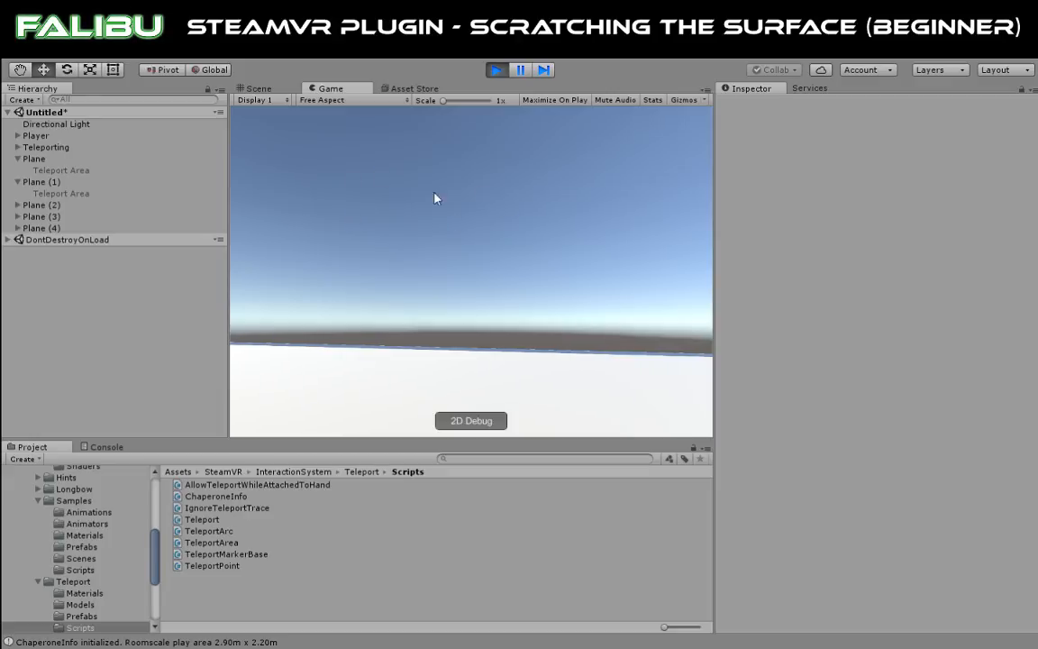
# Switch the running scene to 2D Debug, look and move around the raised planes, and end the play test.
pyautogui.click(476, 419)
pyautogui.moveTo(494, 376); pyautogui.dragTo(317, 266, button='right')
pyautogui.moveTo(410, 328); pyautogui.dragTo(681, 307, button='right')
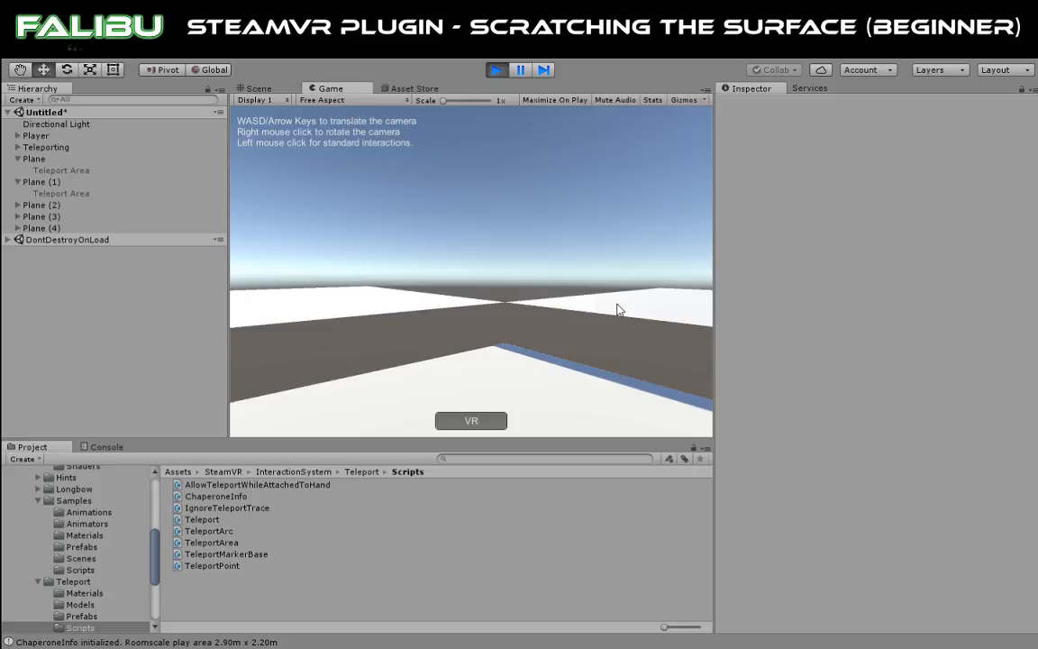
pyautogui.moveTo(618, 310); pyautogui.dragTo(681, 307, button='right')
pyautogui.moveTo(607, 317); pyautogui.dragTo(513, 314, button='right')
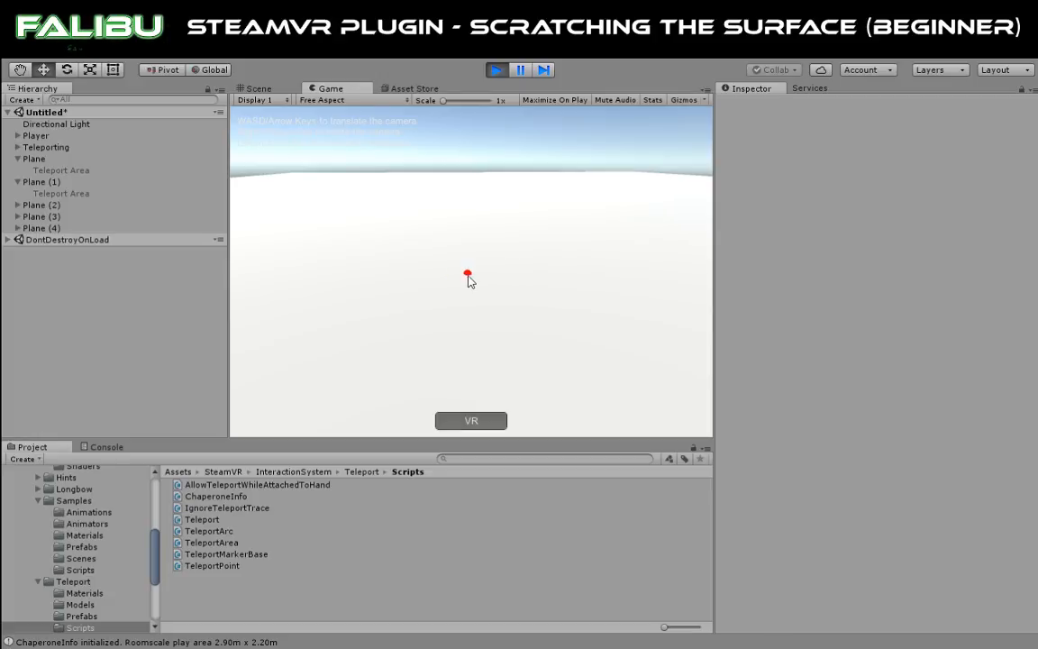
pyautogui.press('s')
pyautogui.moveTo(468, 276); pyautogui.dragTo(484, 197, button='right')
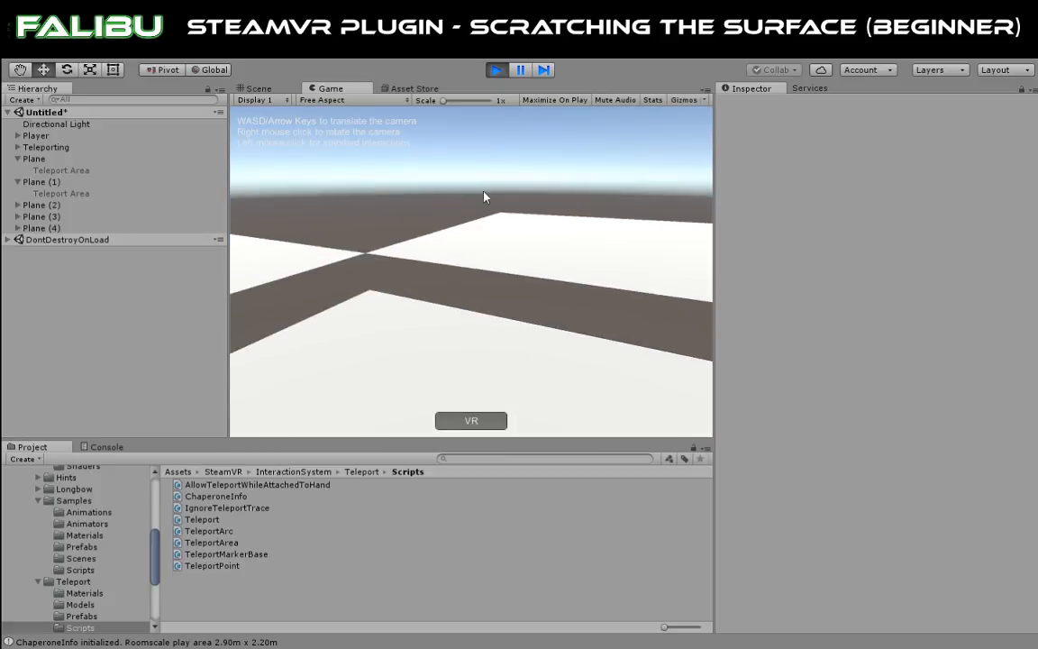
pyautogui.click(505, 72)
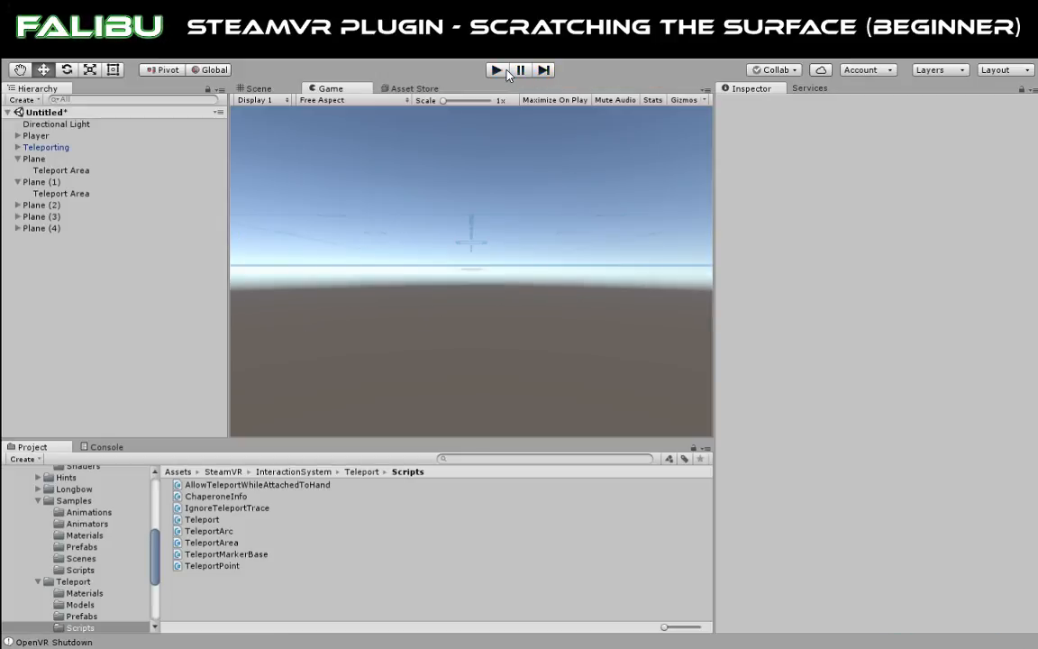
# Run the scene again in VR mode to test it, and stop playback.
pyautogui.click(505, 71)
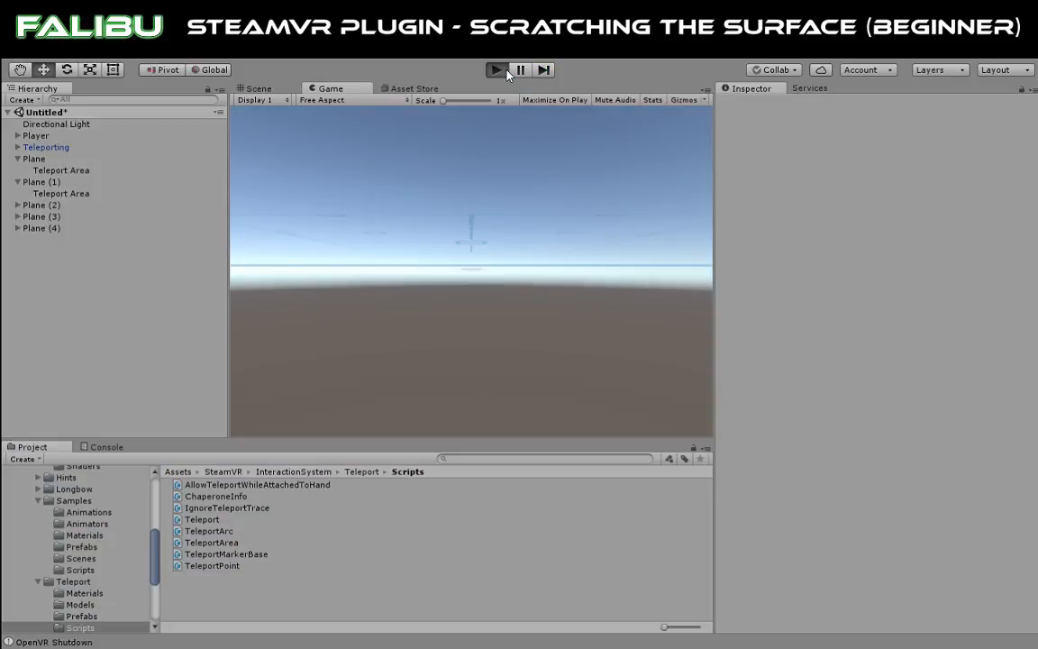
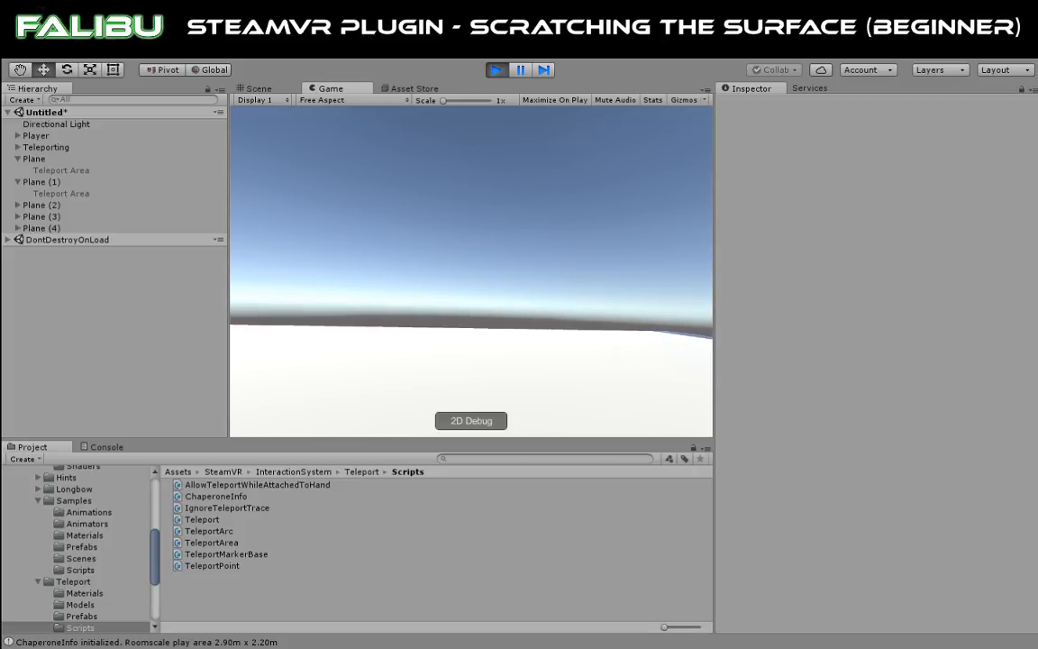
pyautogui.click(503, 77)
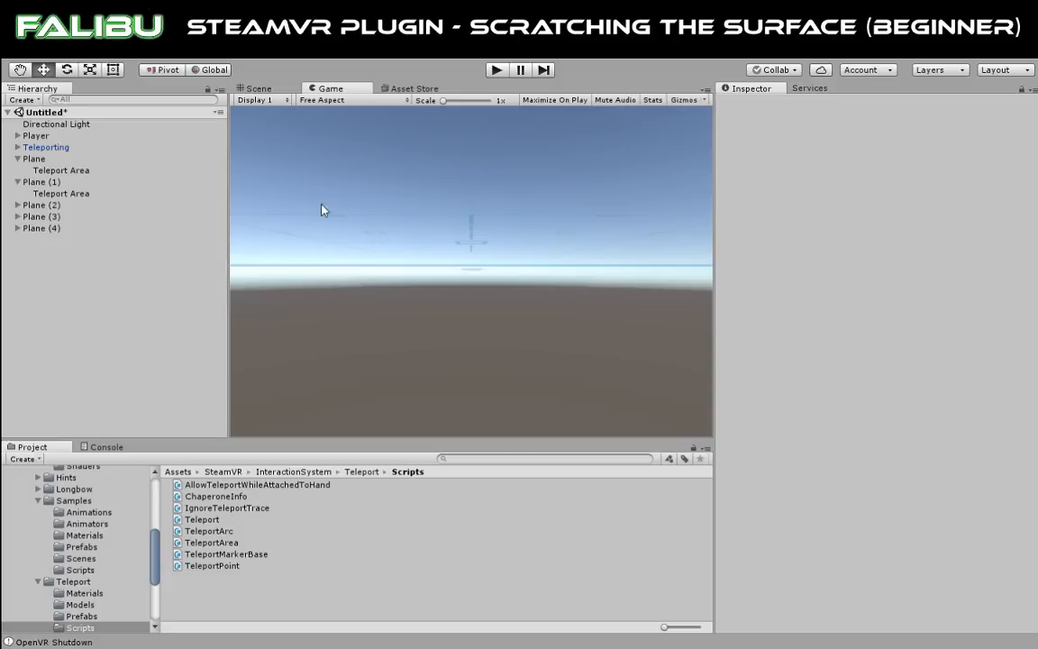
# Inspect the Player object and locate the Samples folder inside the SteamVR InteractionSystem assets.
pyautogui.click(34, 137)
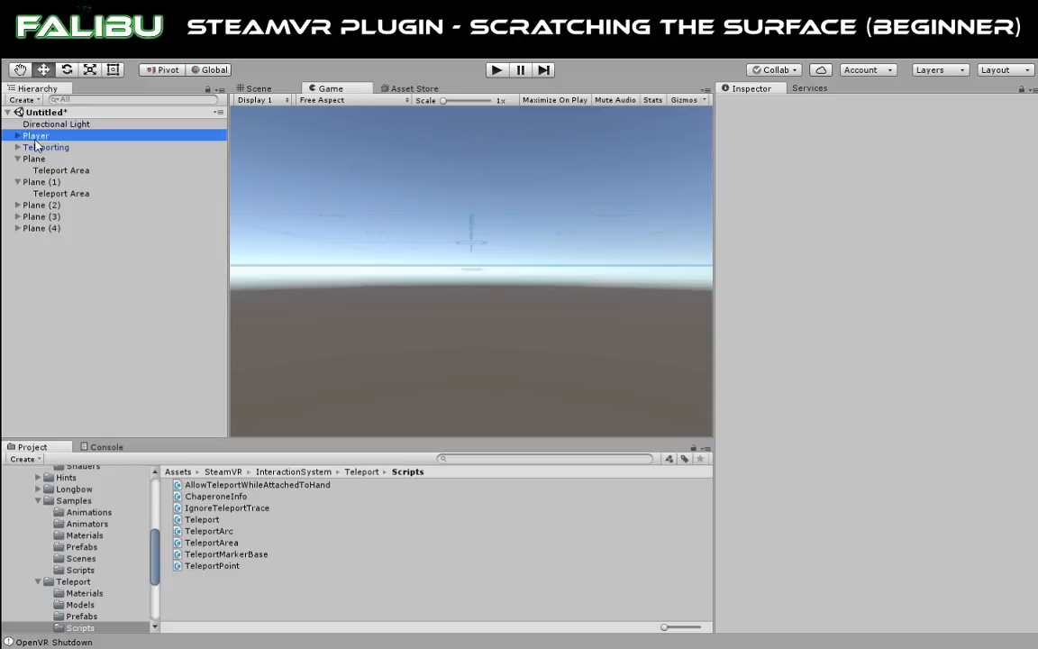
pyautogui.scroll(5, 80, 508)
pyautogui.click(72, 526)
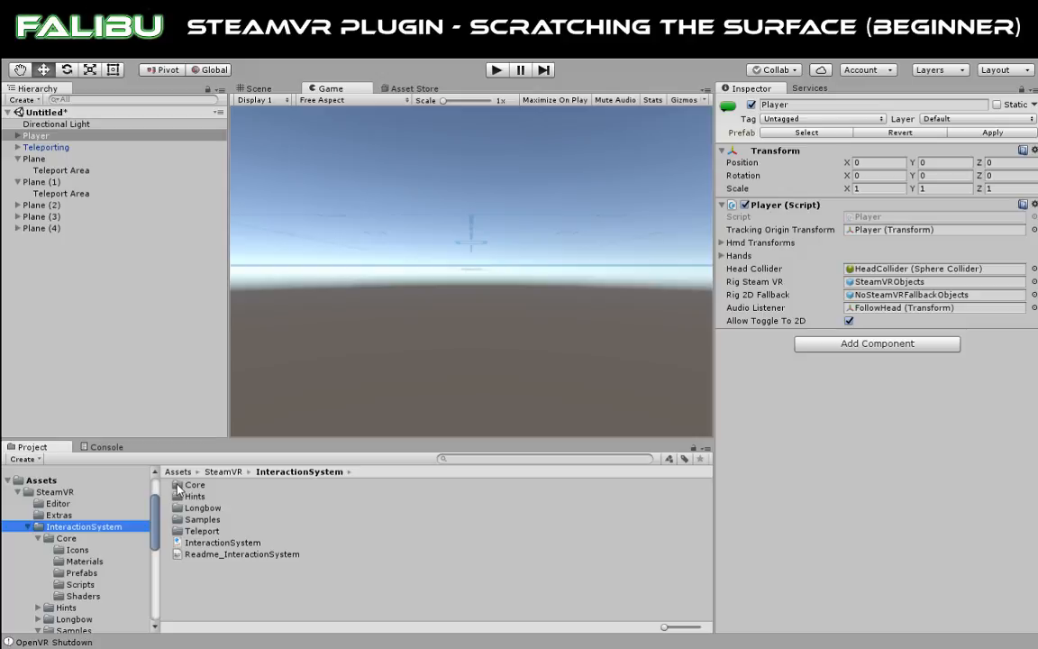
pyautogui.click(178, 520)
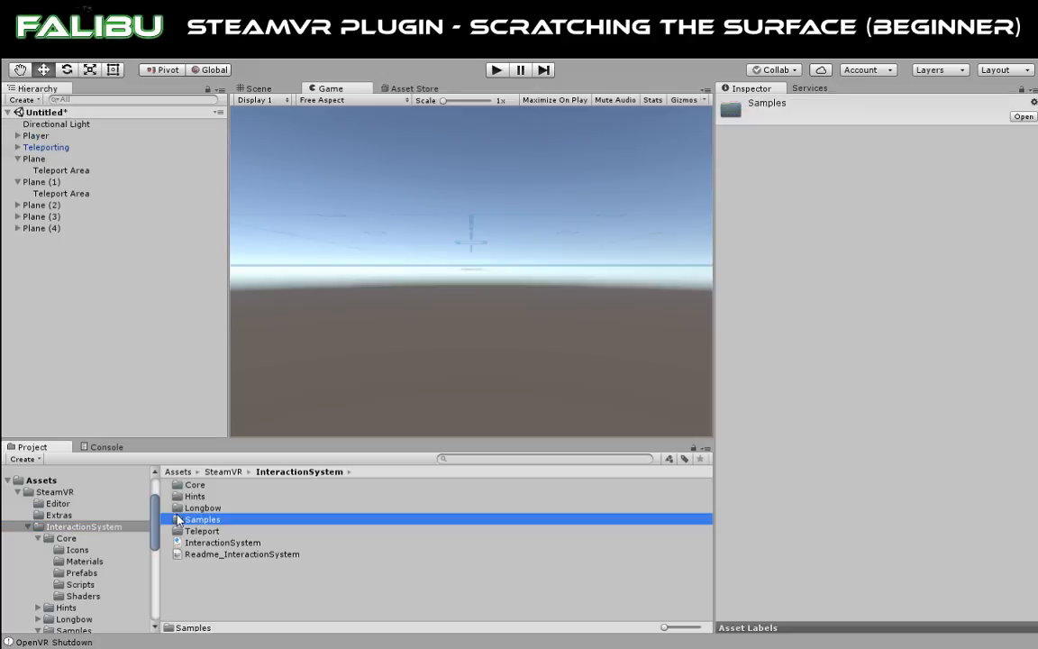
# Look through the Samples scripts and SteamVR folders, and add the Steam VR_Play Area script to the Player object.
pyautogui.doubleClick(179, 520)
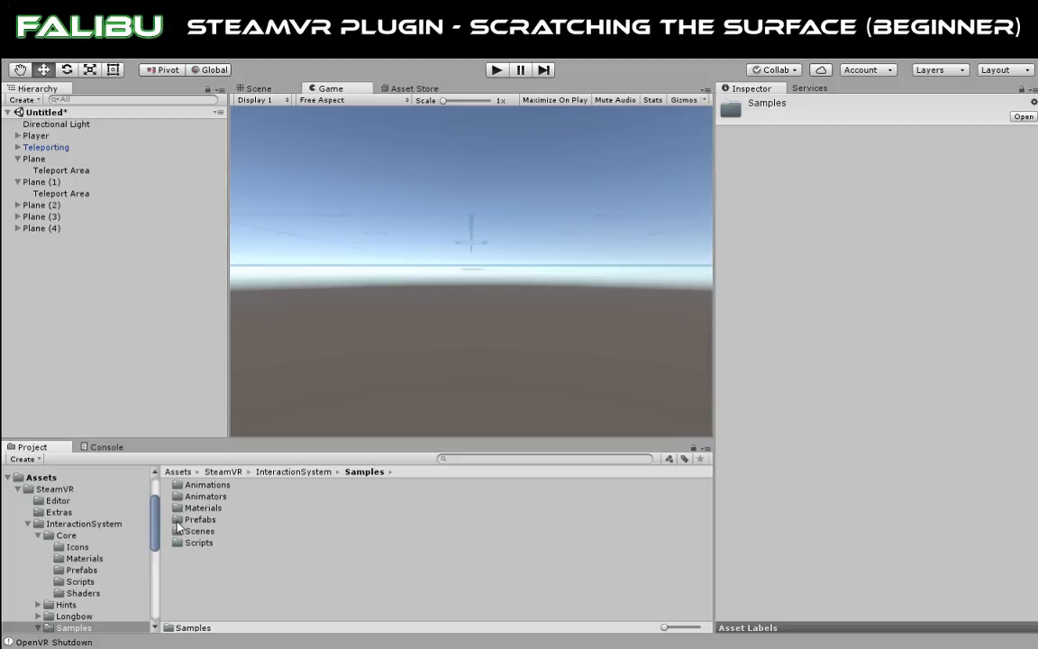
pyautogui.doubleClick(179, 542)
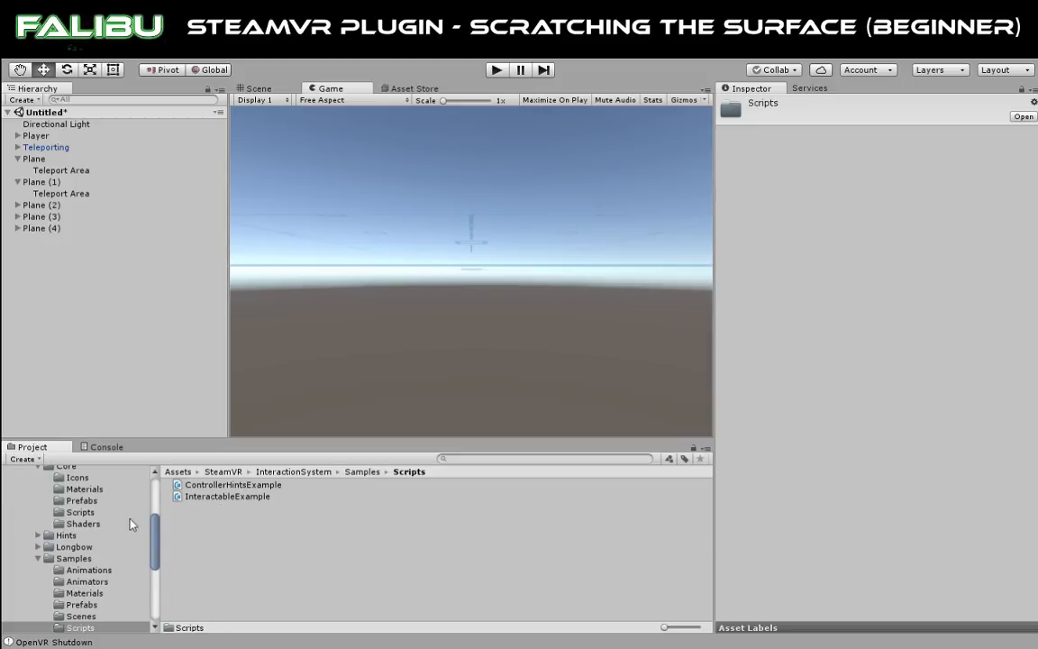
pyautogui.scroll(4, 130, 523)
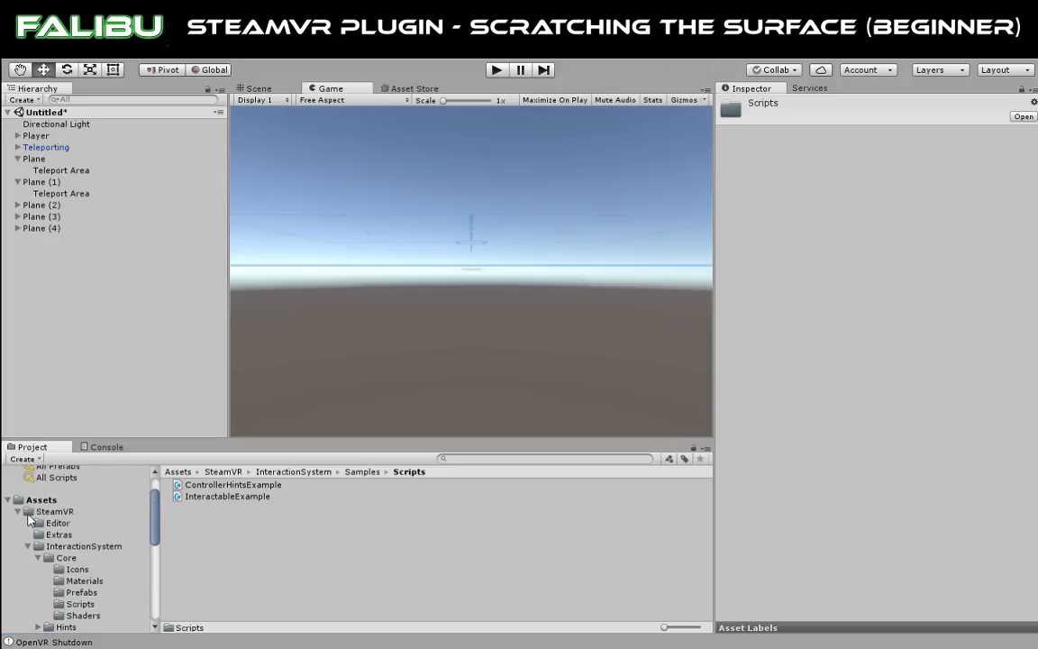
pyautogui.click(33, 512)
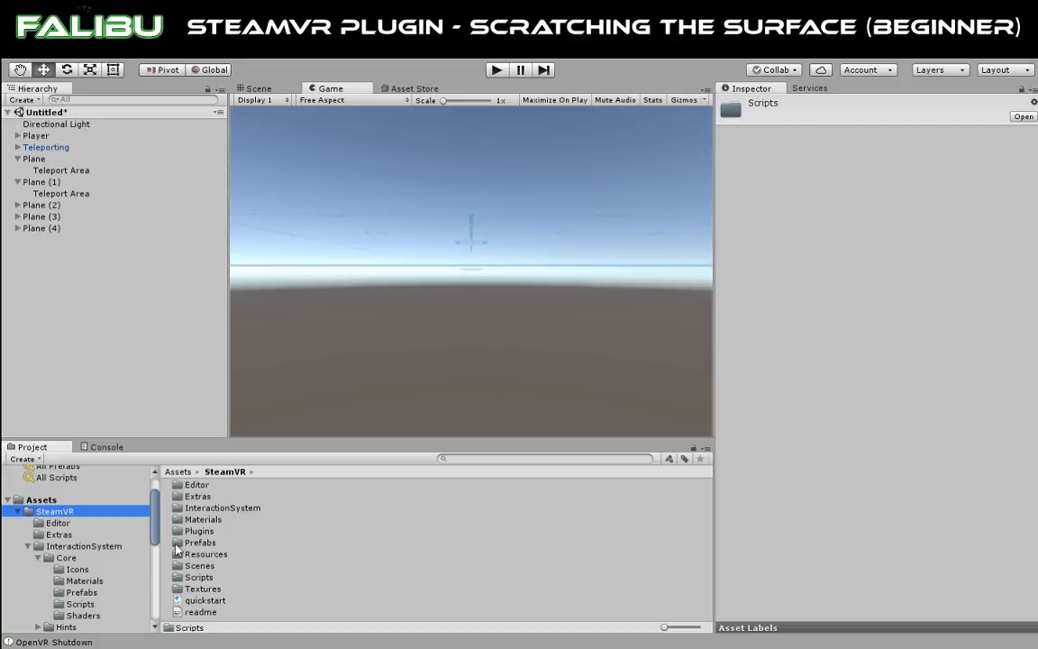
pyautogui.click(38, 137)
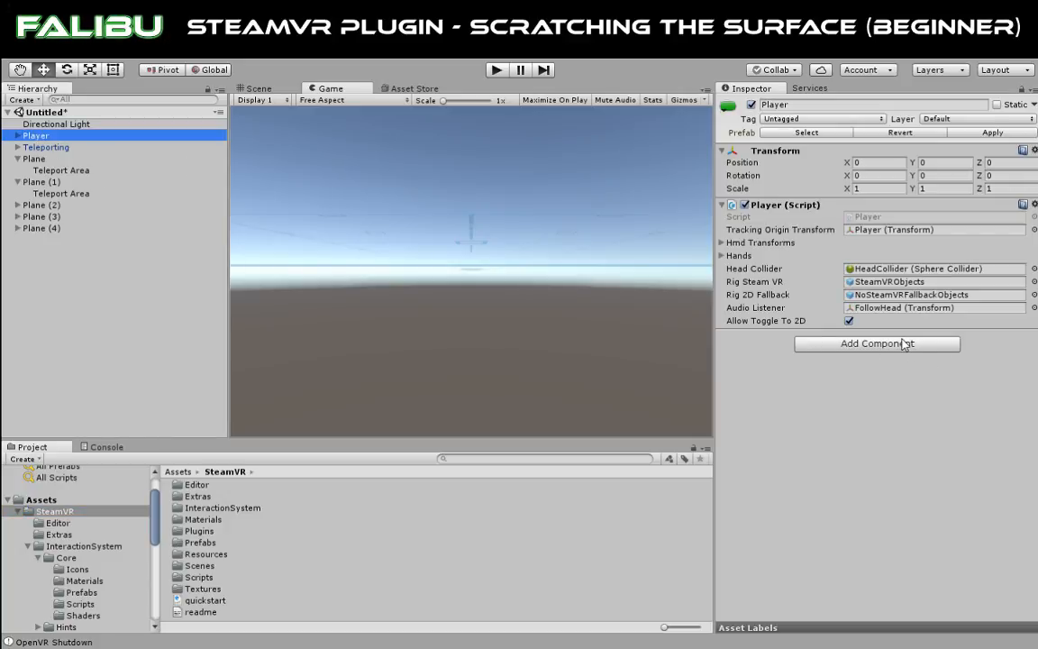
pyautogui.click(886, 373)
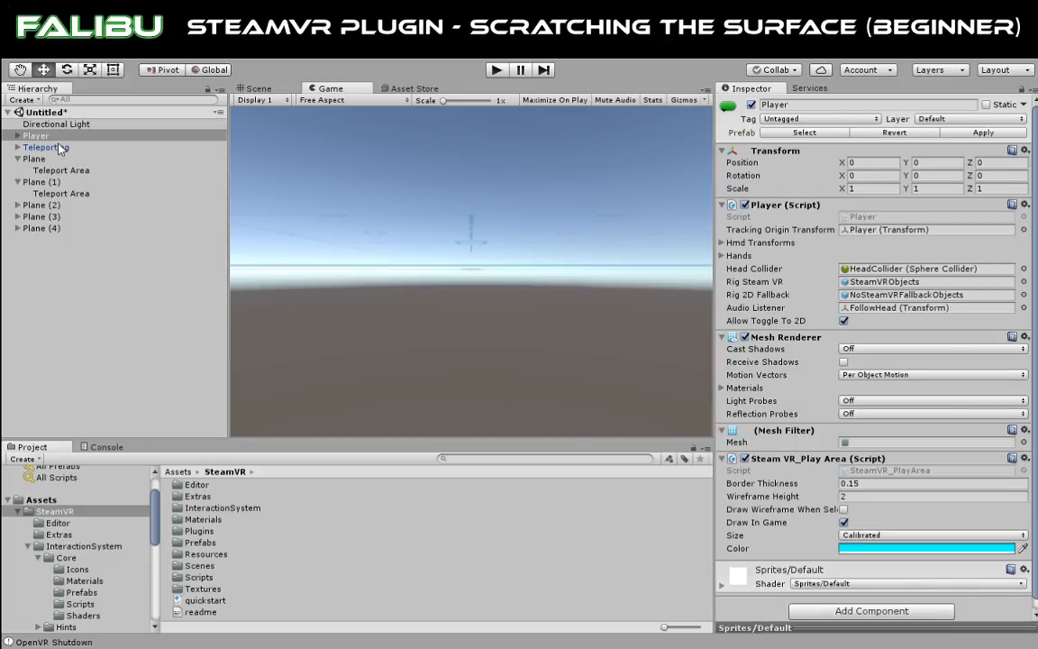
# Test the scene in play mode, look around the play area border in 2D Debug view, and stop playback.
pyautogui.click(496, 70)
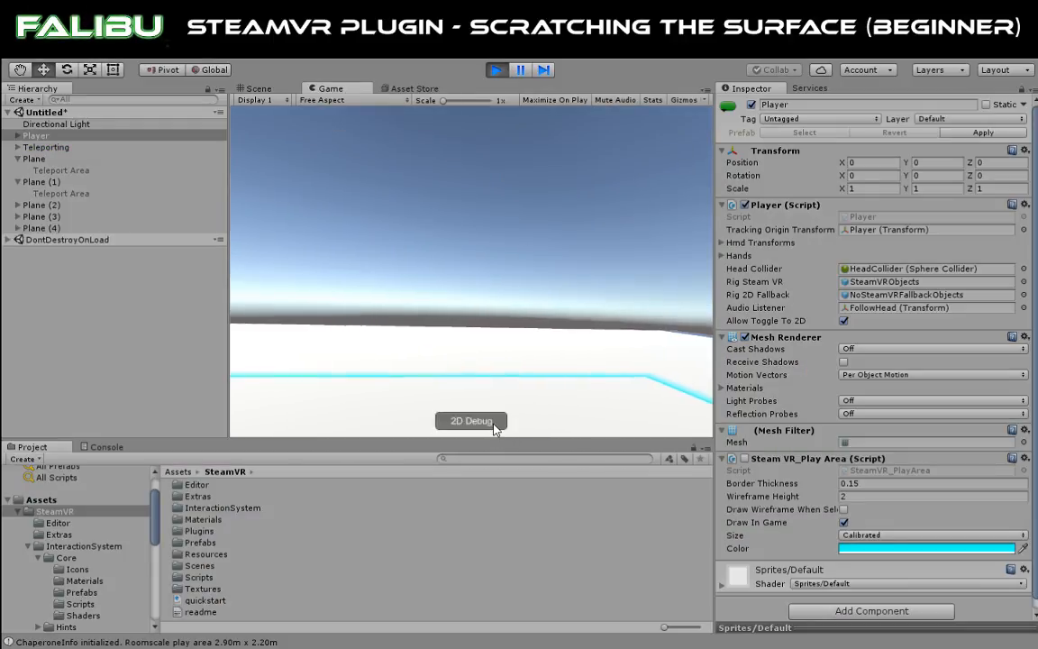
pyautogui.click(494, 429)
pyautogui.moveTo(466, 293); pyautogui.dragTo(292, 311, button='right')
pyautogui.moveTo(512, 271); pyautogui.dragTo(288, 269, button='right')
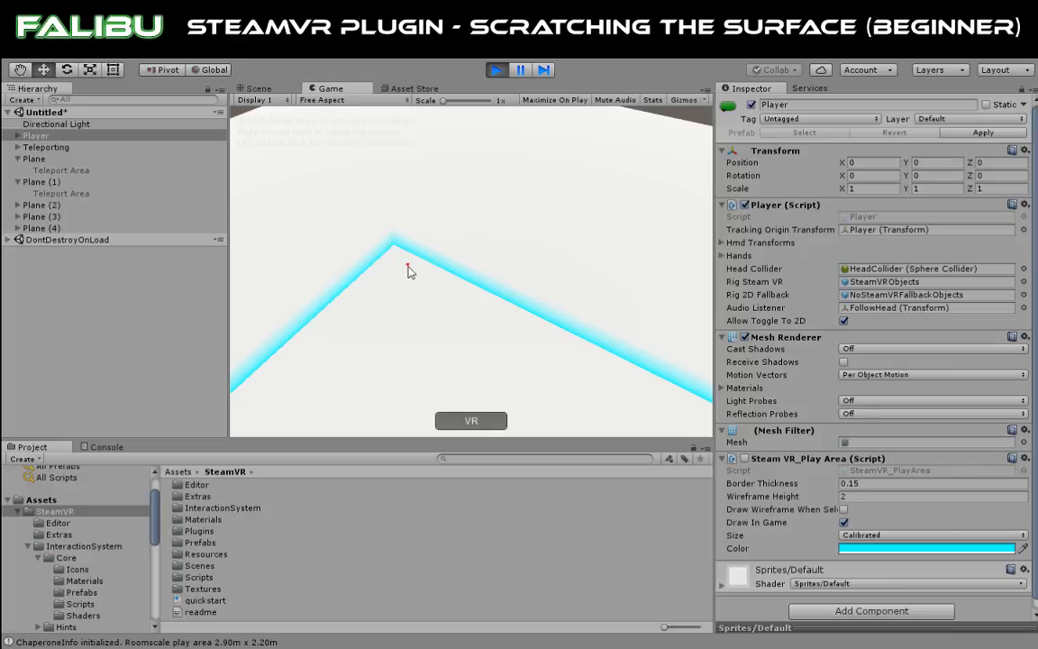
pyautogui.moveTo(398, 241); pyautogui.dragTo(510, 118, button='right')
pyautogui.click(497, 70)
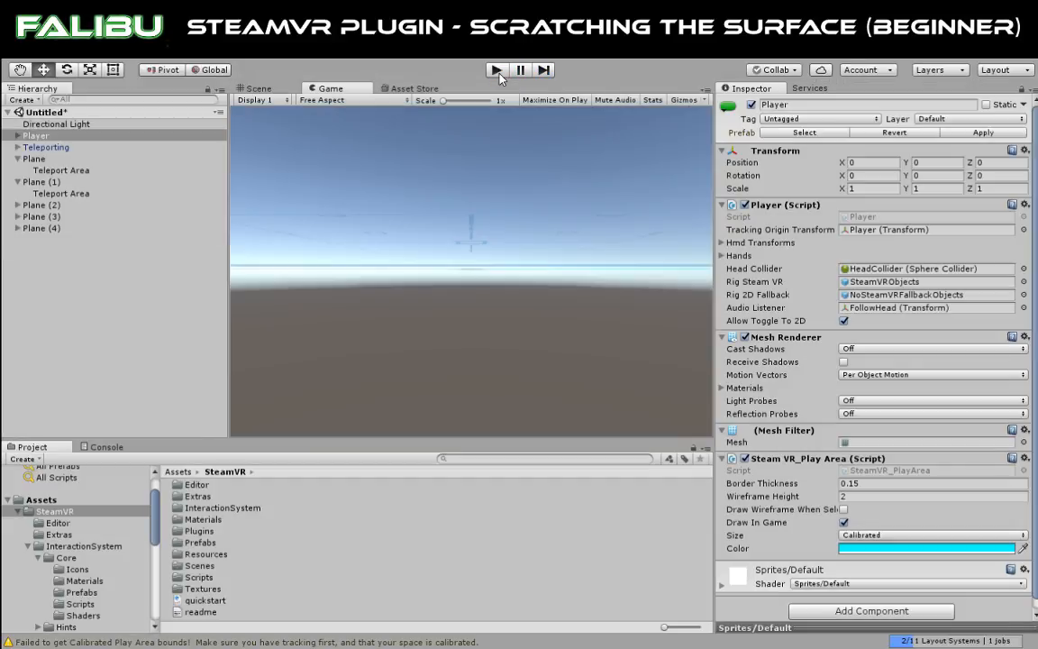
# Frame the Player in the Scene view and collapse the Plane and Plane (1) objects in the hierarchy.
pyautogui.click(259, 88)
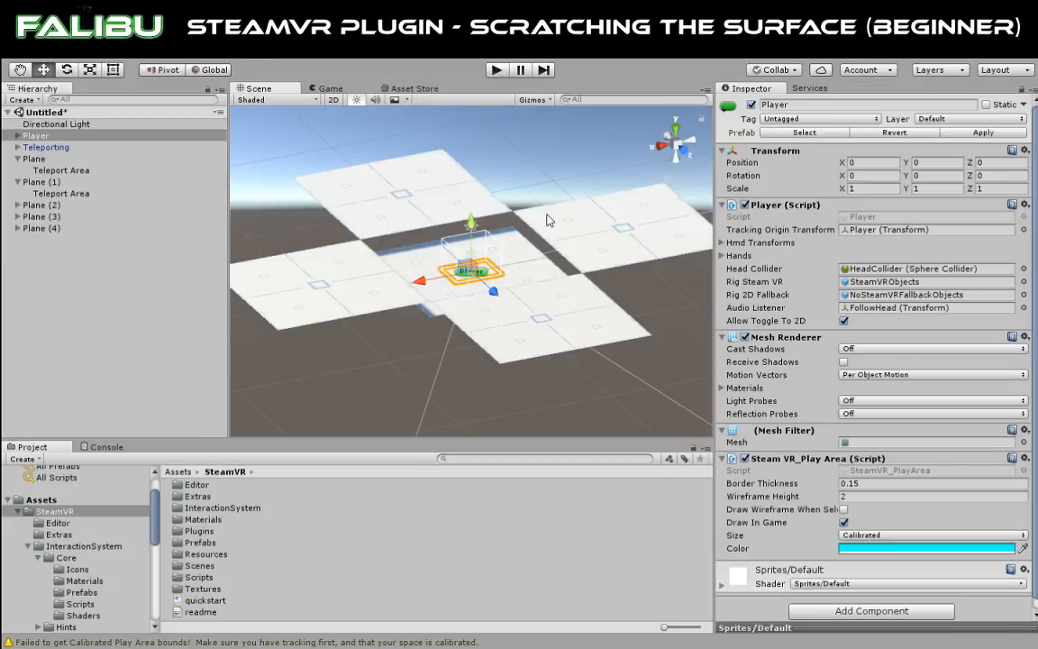
pyautogui.press('f')
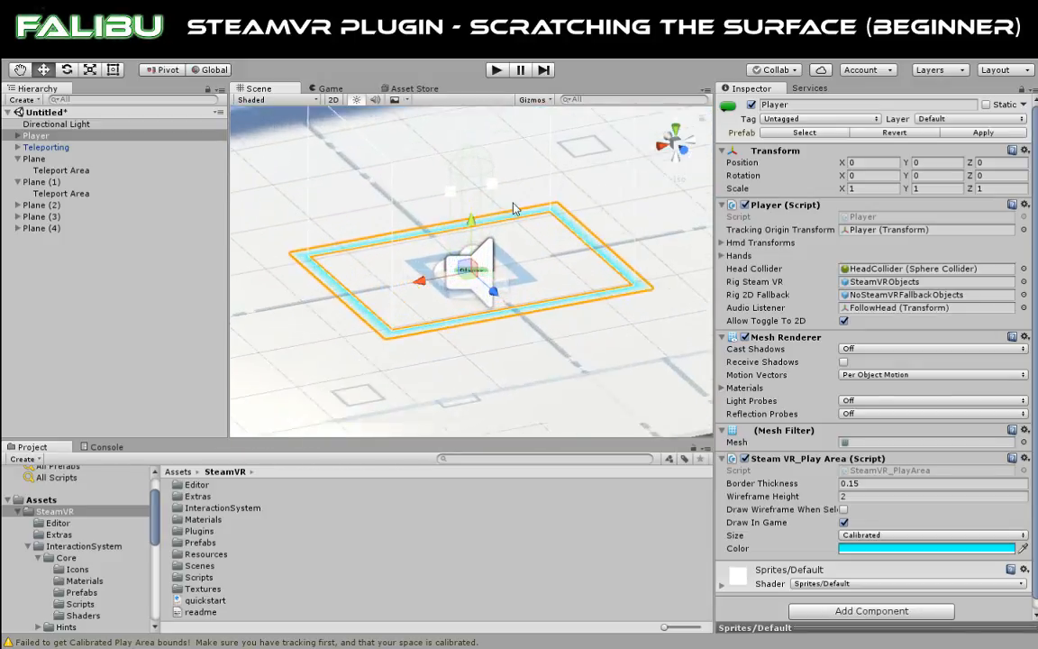
pyautogui.scroll(4, 512, 200)
pyautogui.scroll(-7, 516, 183)
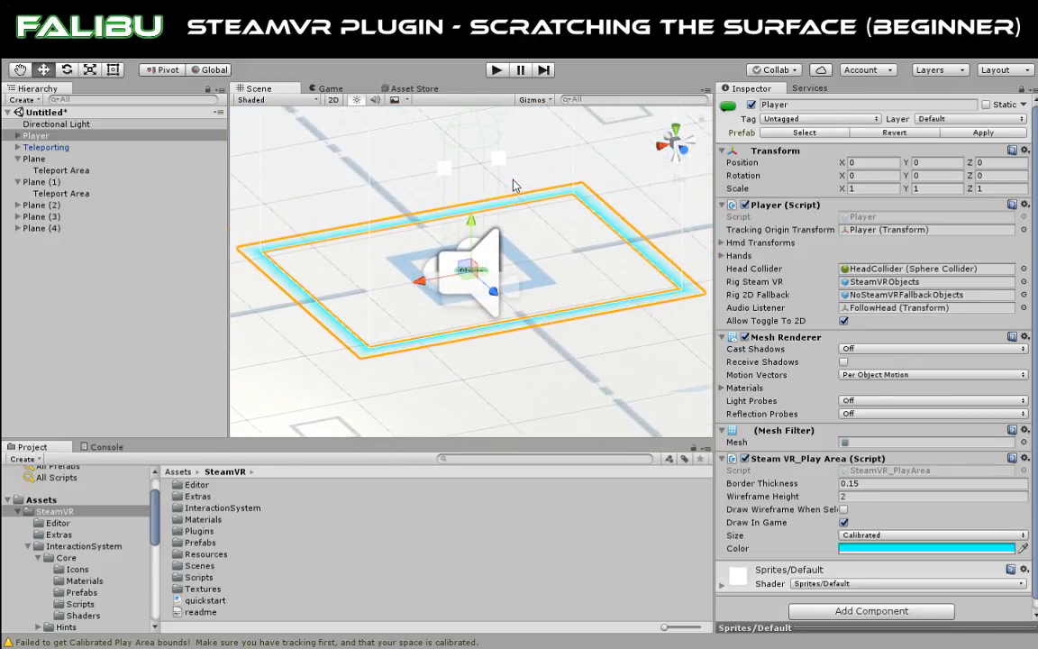
pyautogui.click(17, 158)
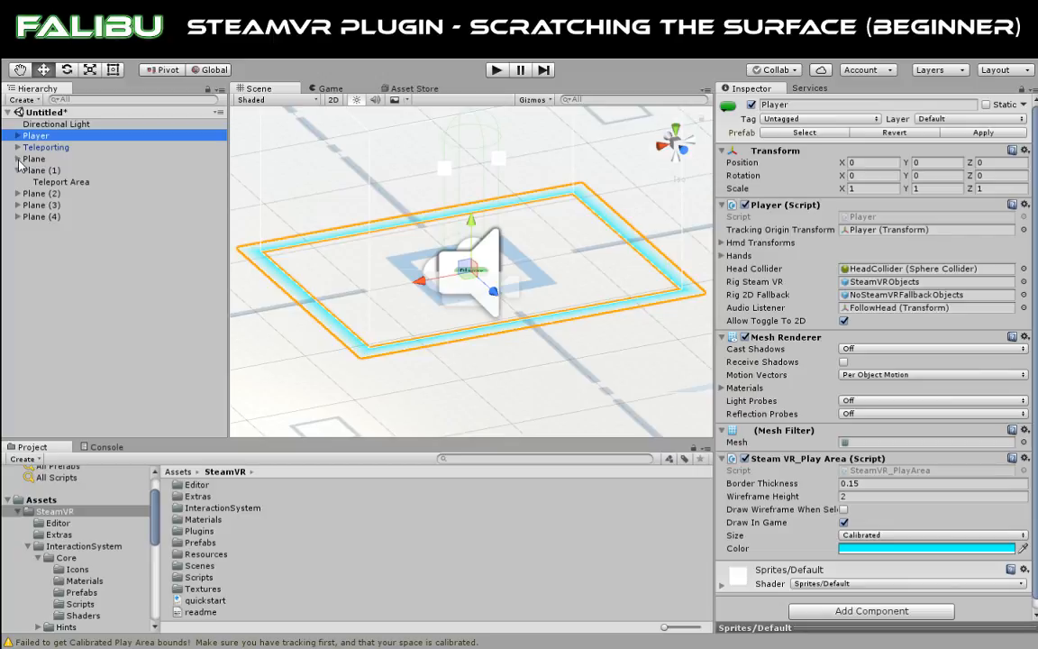
pyautogui.click(17, 171)
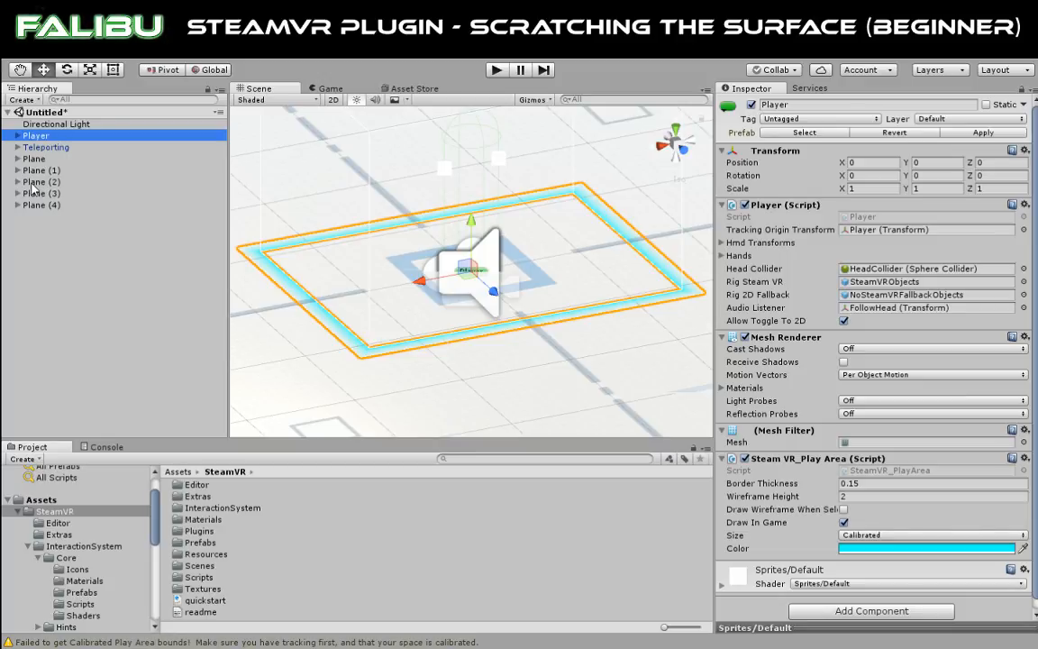
# Create a cylinder at the scene origin and set its scale to 0.1 on X, Y and Z.
pyautogui.scroll(5, 612, 244)
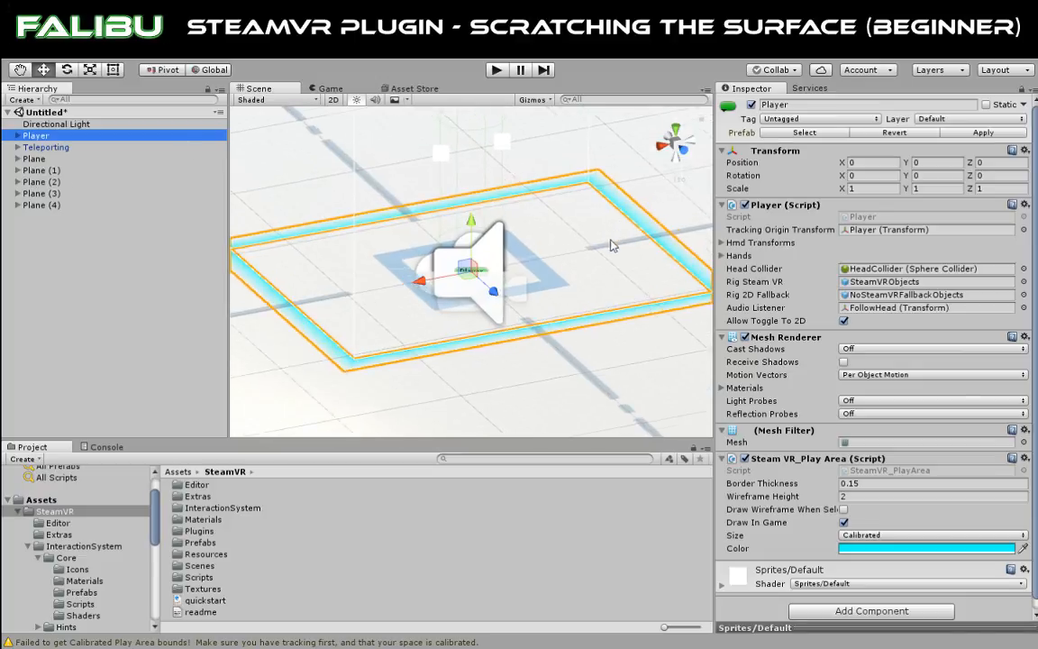
pyautogui.scroll(-5, 599, 249)
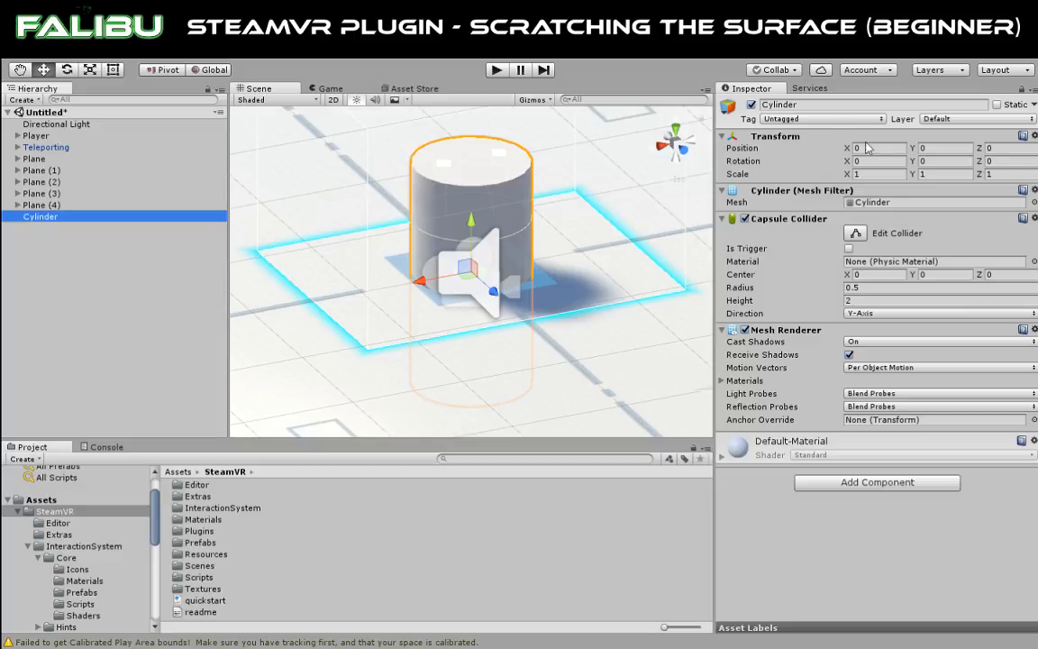
pyautogui.click(871, 174)
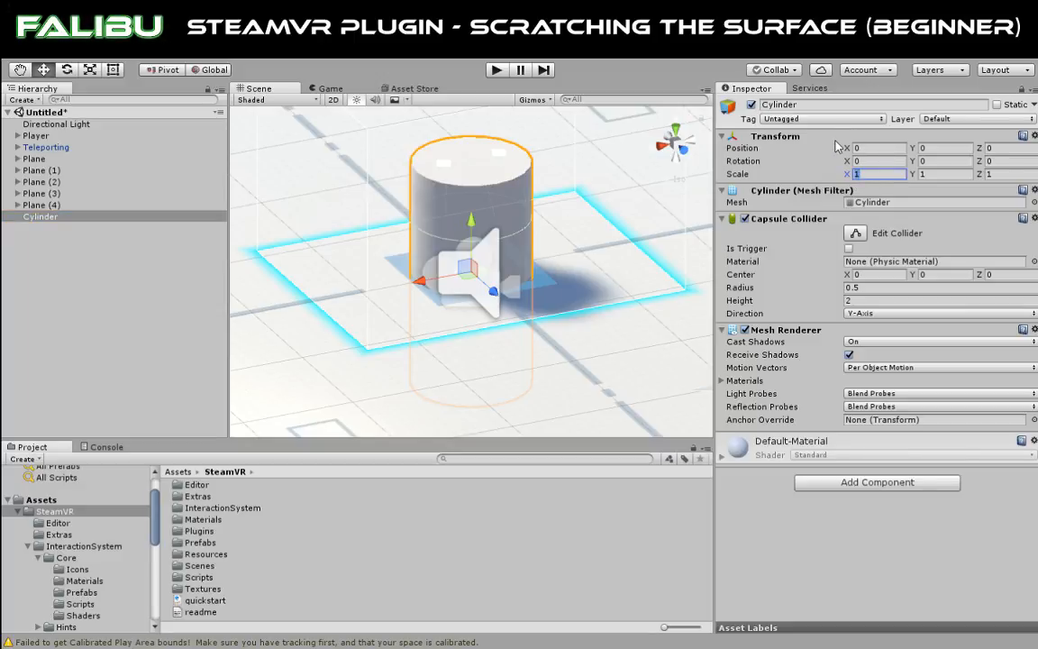
pyautogui.write('-1')
pyautogui.press('Tab')
pyautogui.write('.1')
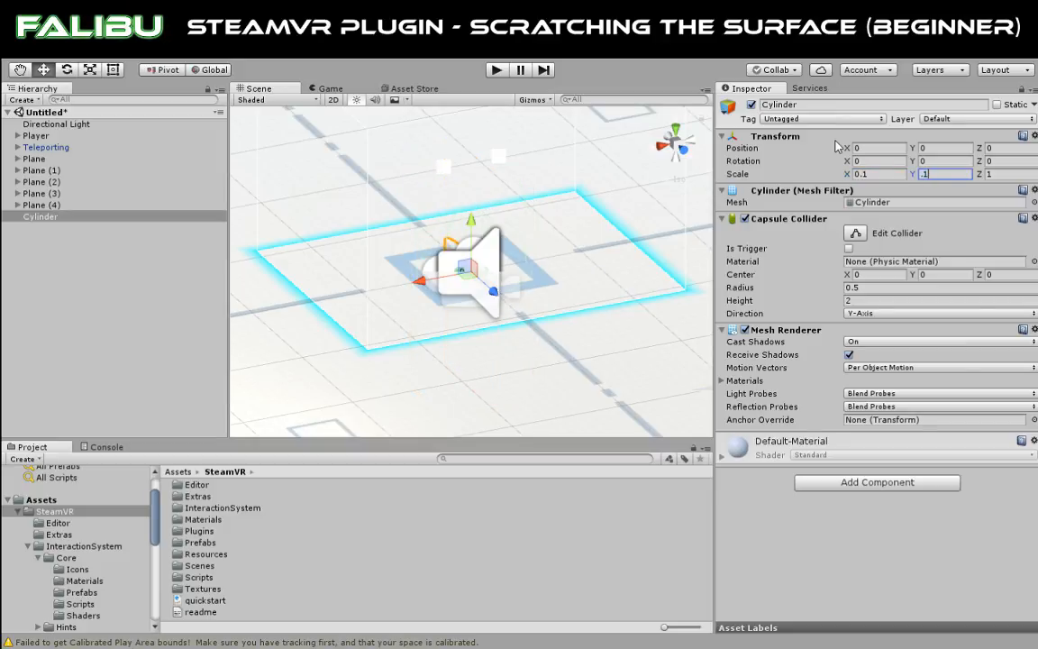
pyautogui.press('Tab')
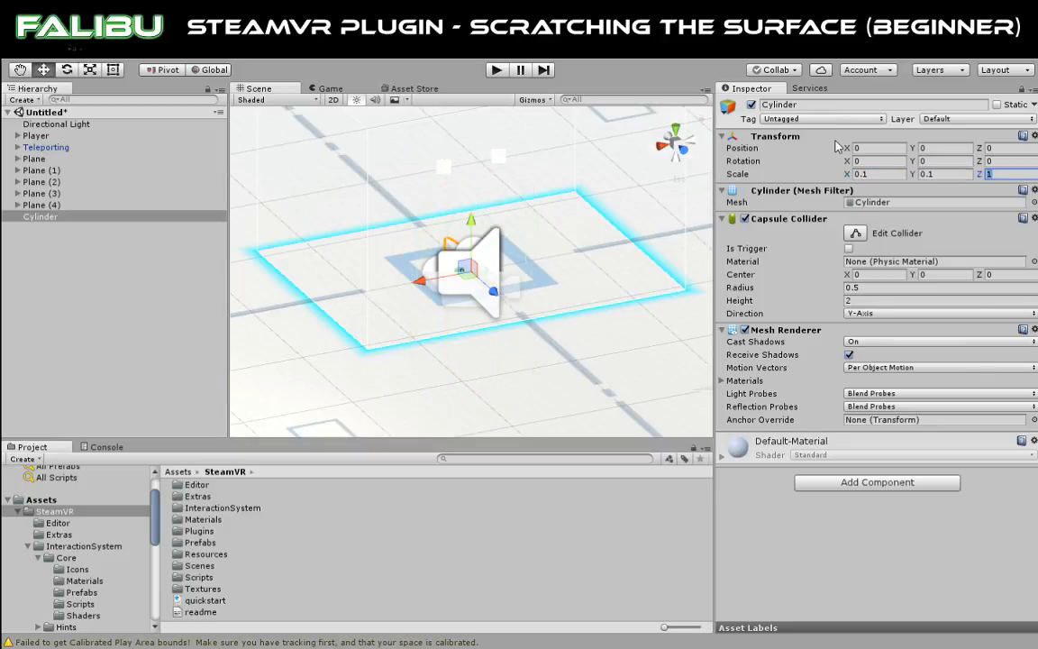
pyautogui.write('.1')
pyautogui.press('Return')
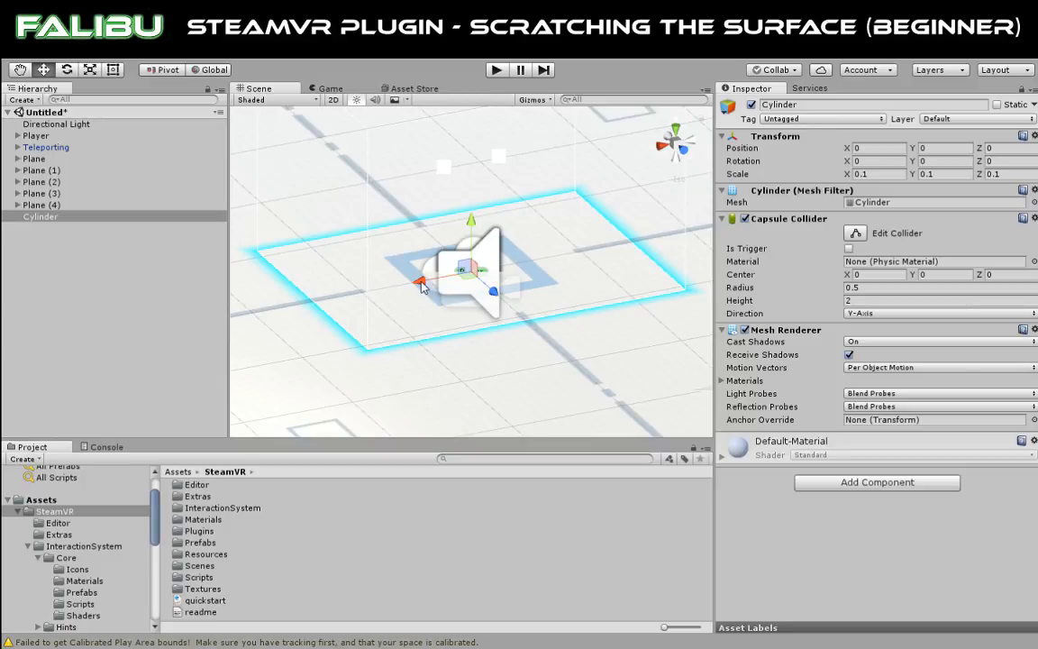
# Move the cylinder to about X 0.949, Y 0.462 and stretch it vertically to a Y scale of about 0.207.
pyautogui.moveTo(429, 283); pyautogui.dragTo(294, 163)
pyautogui.scroll(7, 376, 225)
pyautogui.press('f')
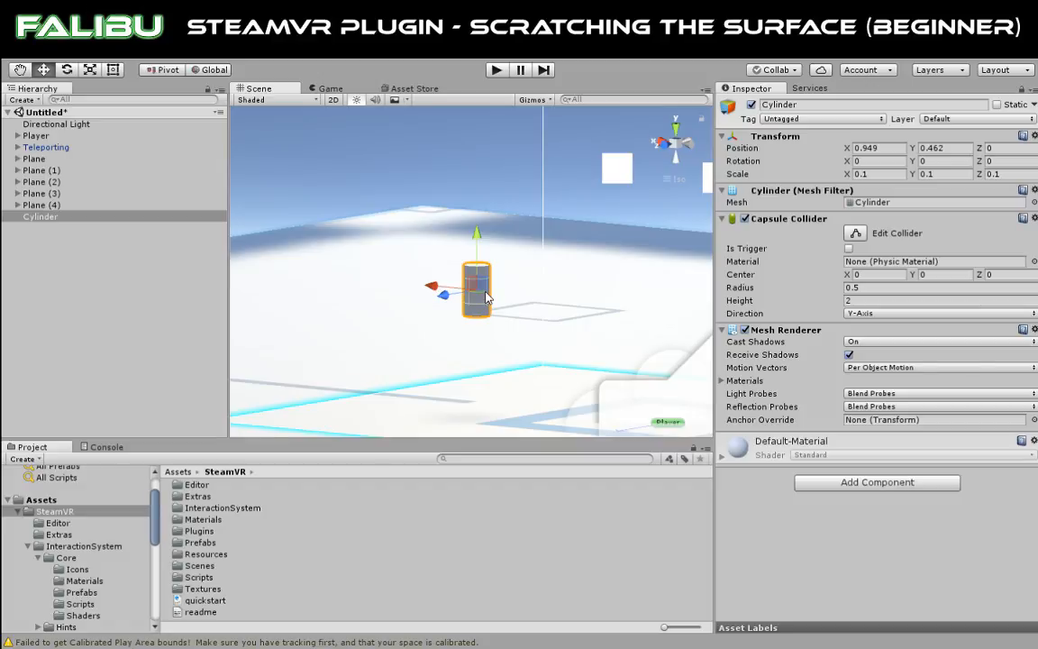
pyautogui.scroll(5, 487, 296)
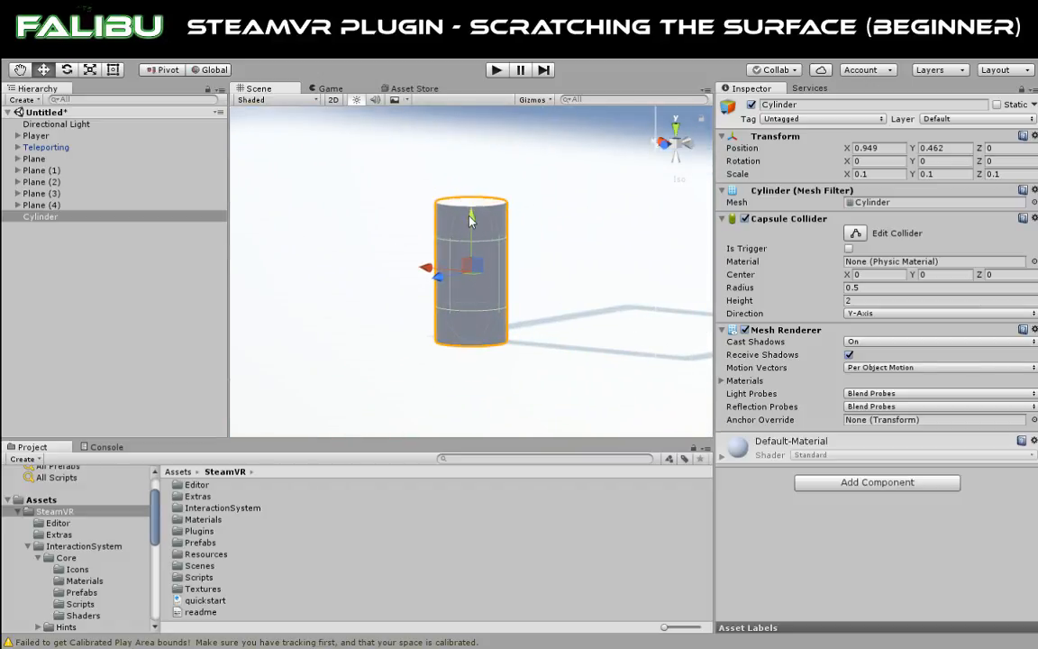
pyautogui.click(91, 71)
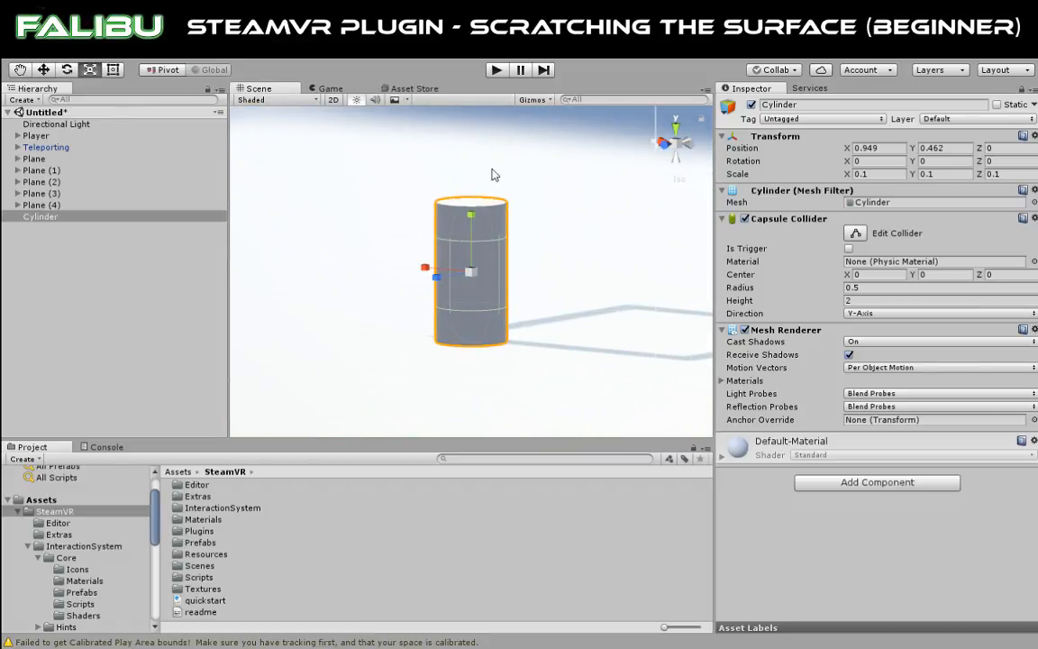
pyautogui.moveTo(474, 214); pyautogui.dragTo(470, 159)
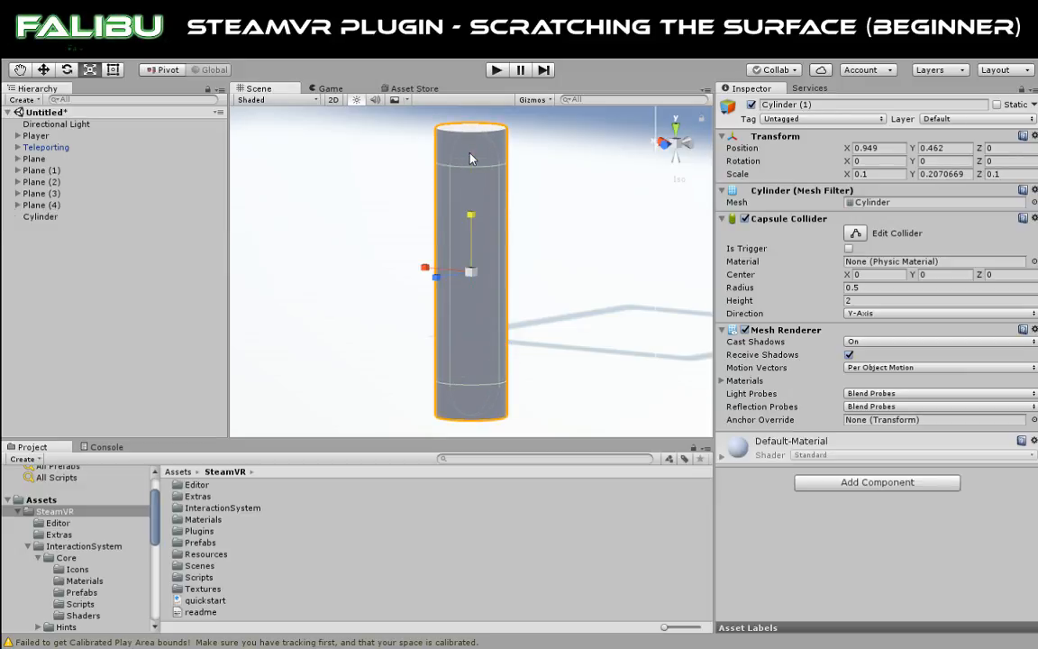
# Duplicate the cylinder and reshape the copy into a wider flat disc, scaled about 0.152 on X and Z and 0.025 on Y.
pyautogui.hotkey('ctrl', 'd')
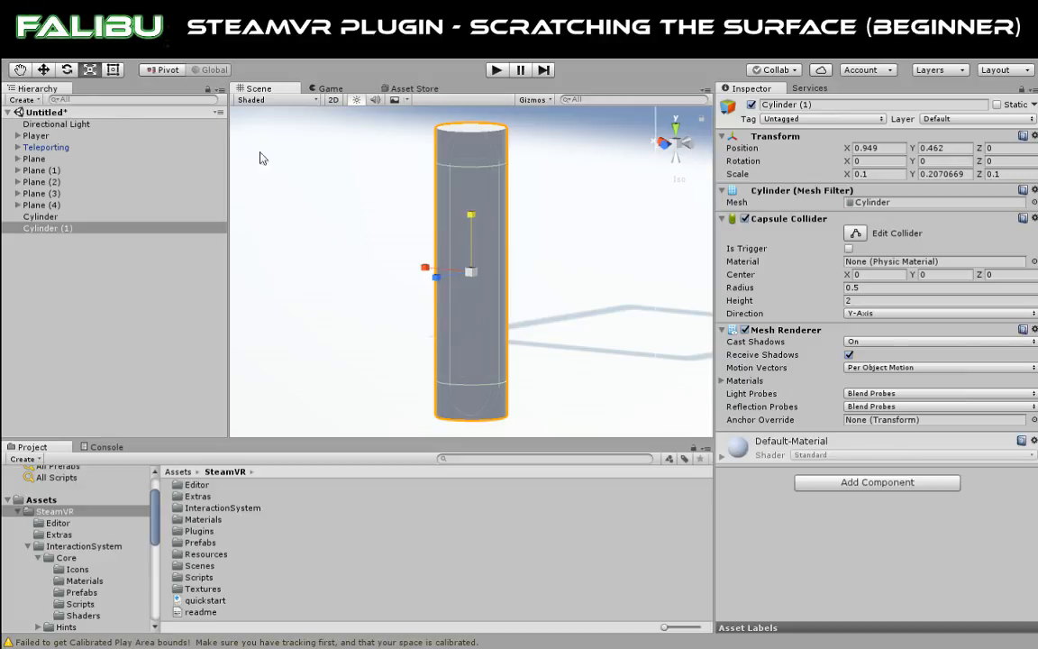
pyautogui.click(43, 70)
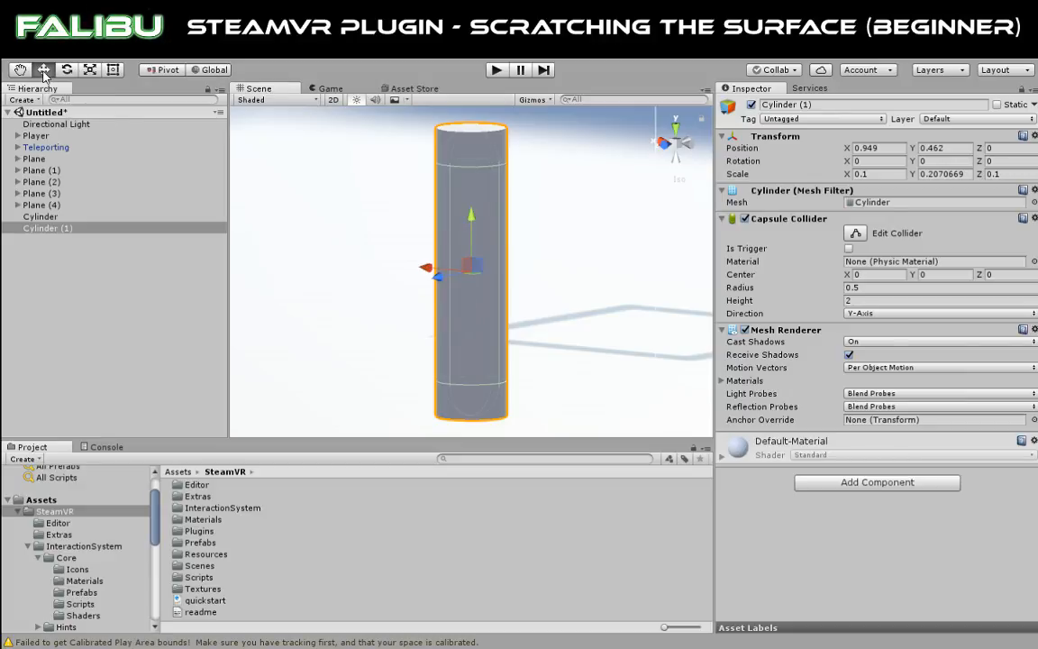
pyautogui.moveTo(470, 216); pyautogui.dragTo(470, 194)
pyautogui.click(91, 70)
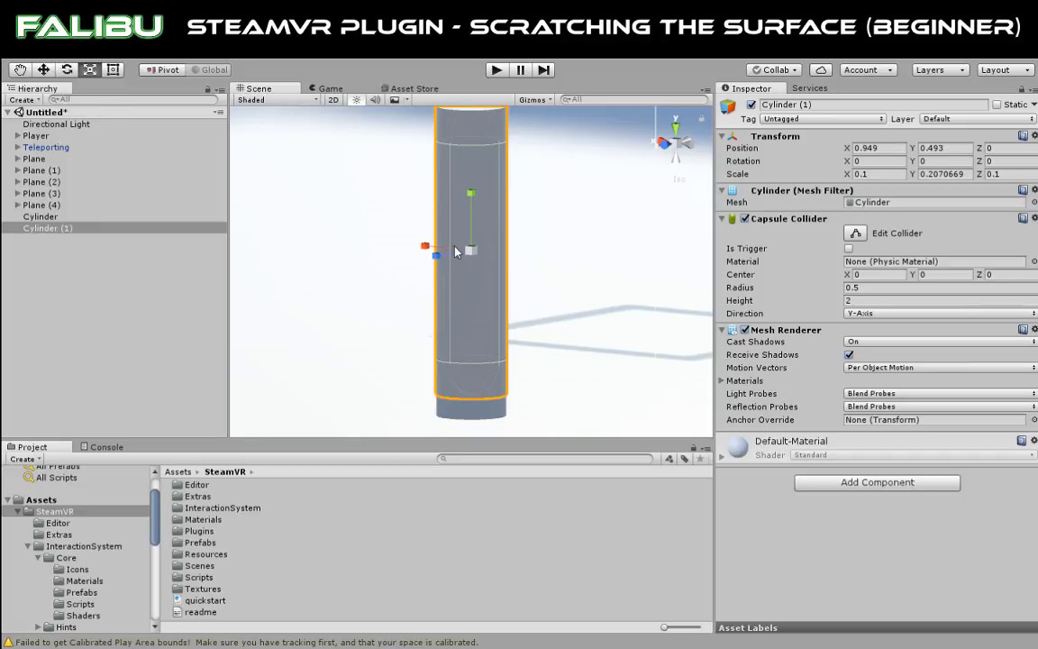
pyautogui.moveTo(470, 193); pyautogui.dragTo(472, 252)
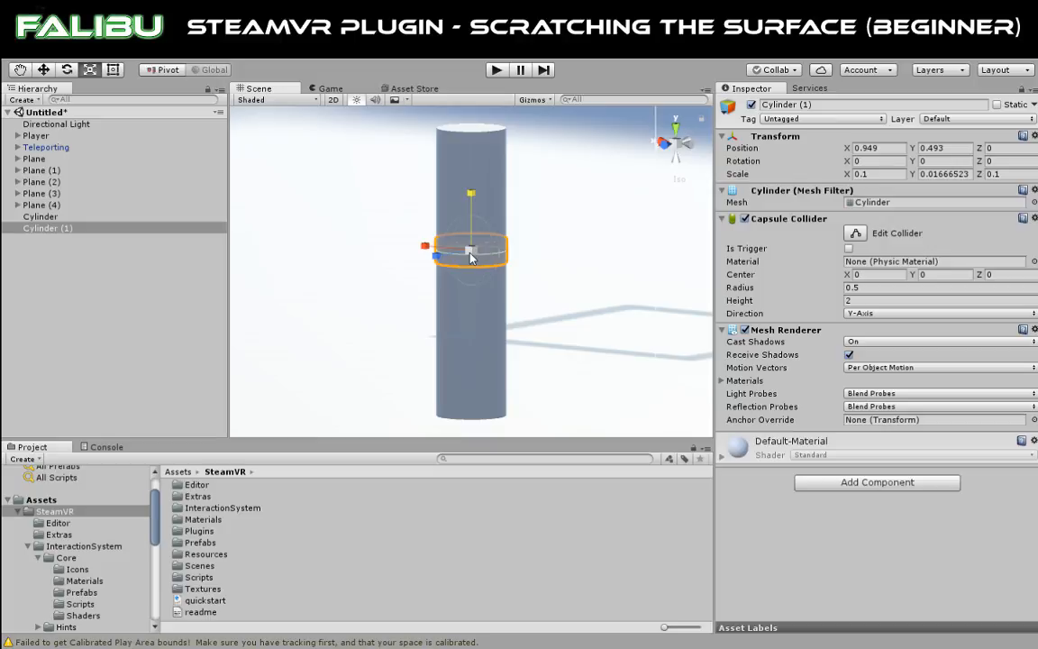
pyautogui.moveTo(471, 258); pyautogui.dragTo(494, 232)
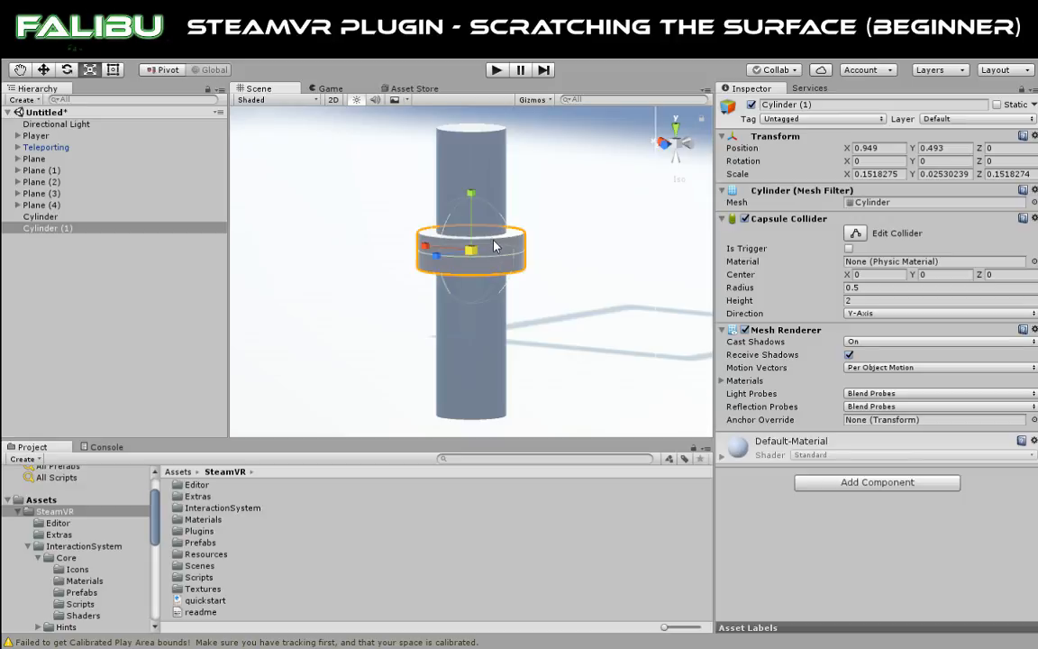
# Move the disc to the cylinder's upper end at about Y 0.657, and place a duplicate at its lower end at about Y 0.262.
pyautogui.click(44, 70)
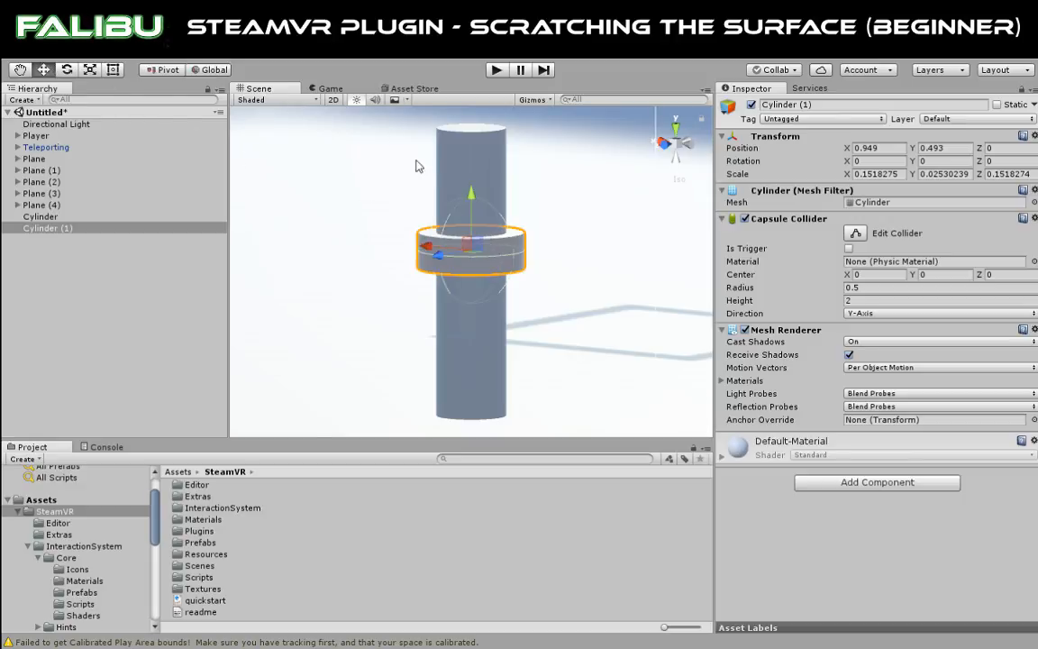
pyautogui.moveTo(468, 194); pyautogui.dragTo(477, 82)
pyautogui.hotkey('ctrl', 'd')
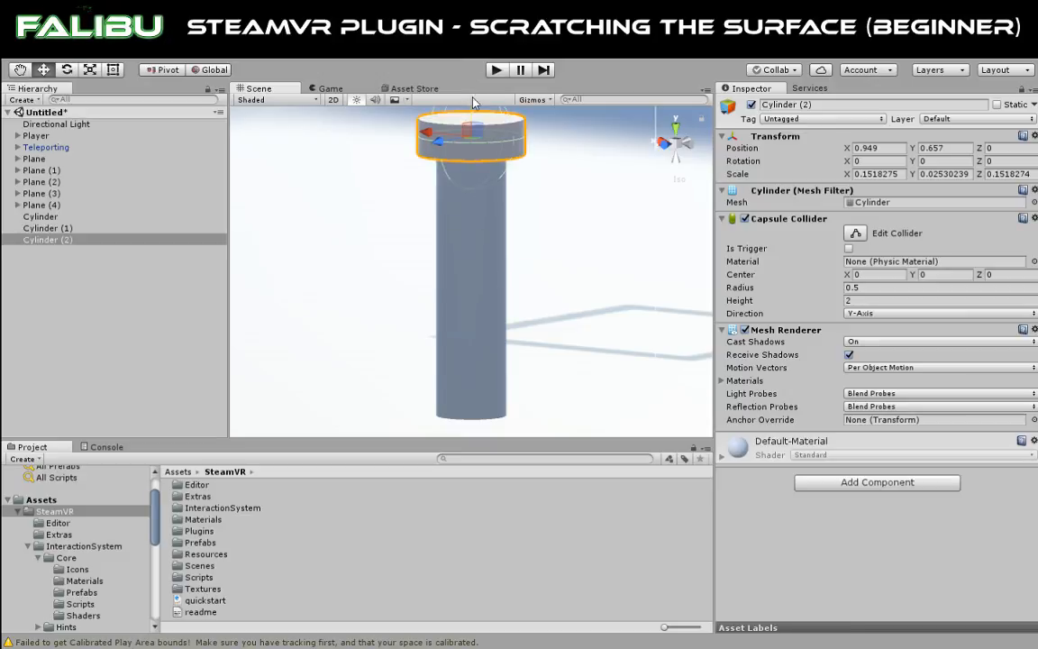
pyautogui.scroll(-2, 481, 144)
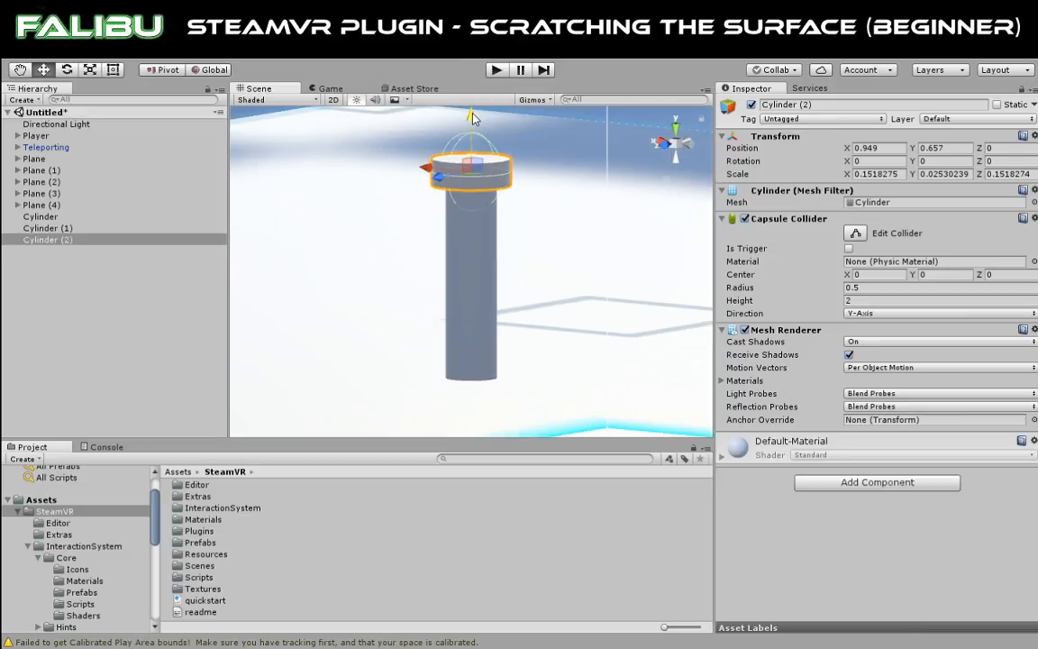
pyautogui.moveTo(470, 101); pyautogui.dragTo(469, 319)
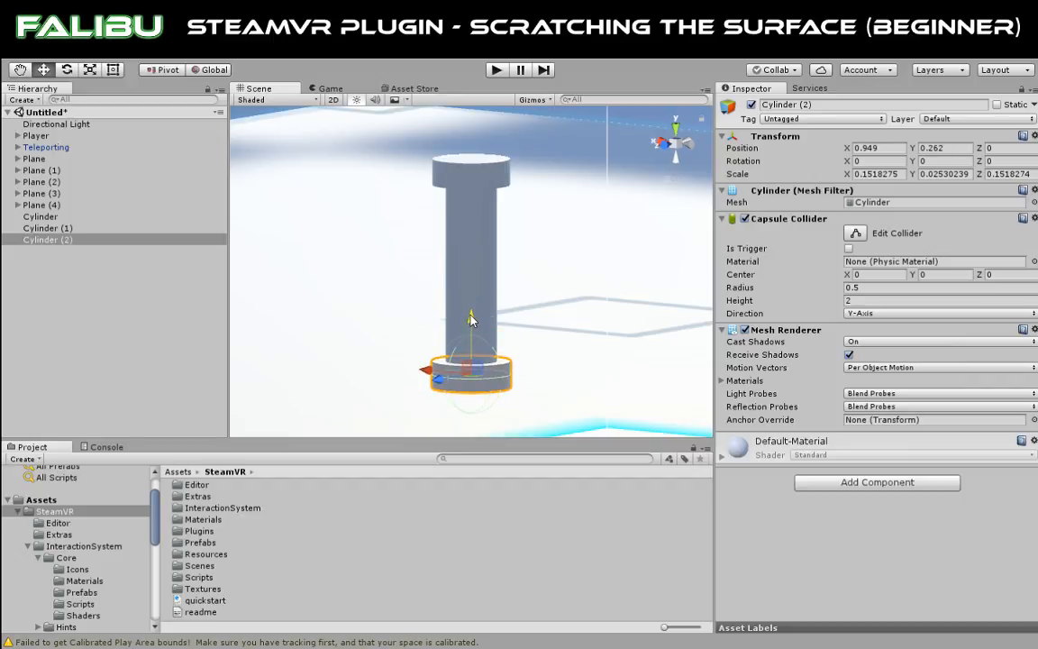
# Rename the tall central cylinder as Hilt.
pyautogui.click(63, 228)
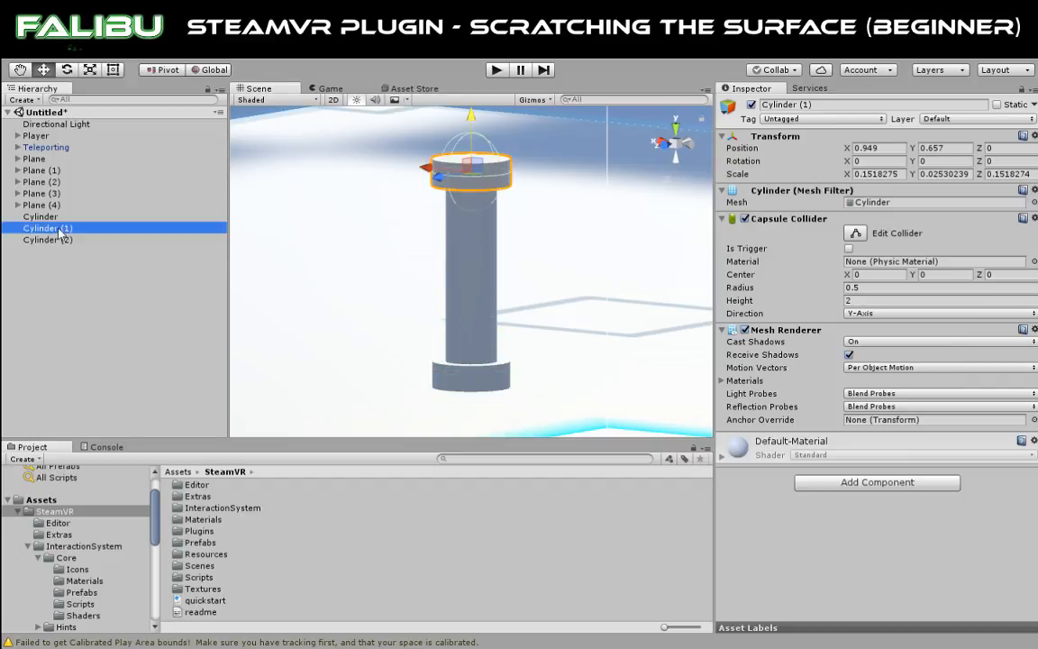
pyautogui.click(45, 218)
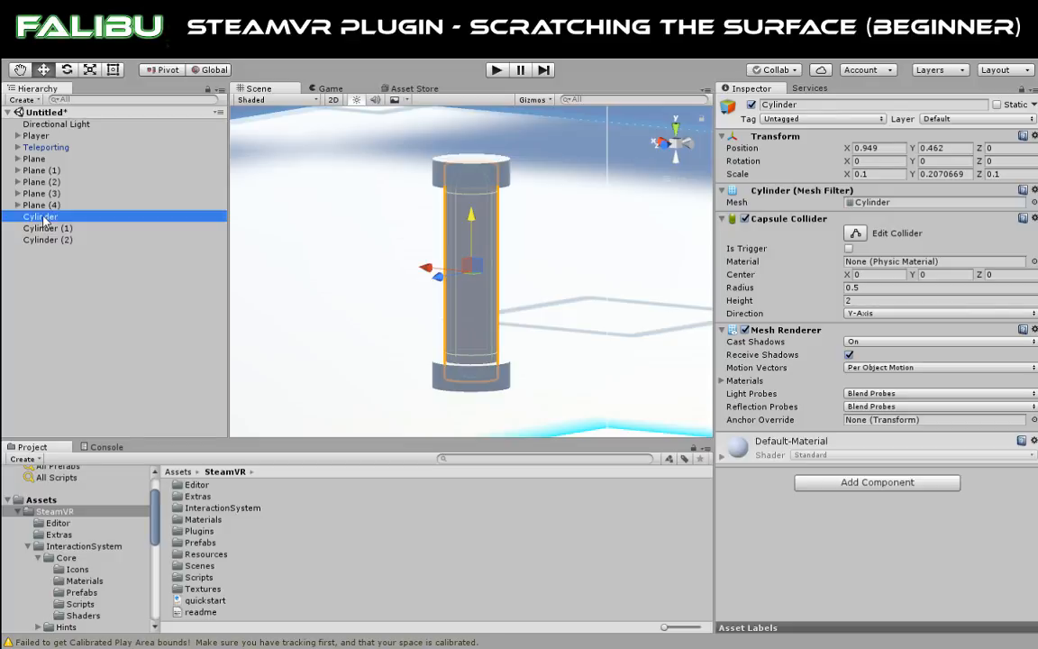
pyautogui.click(43, 219)
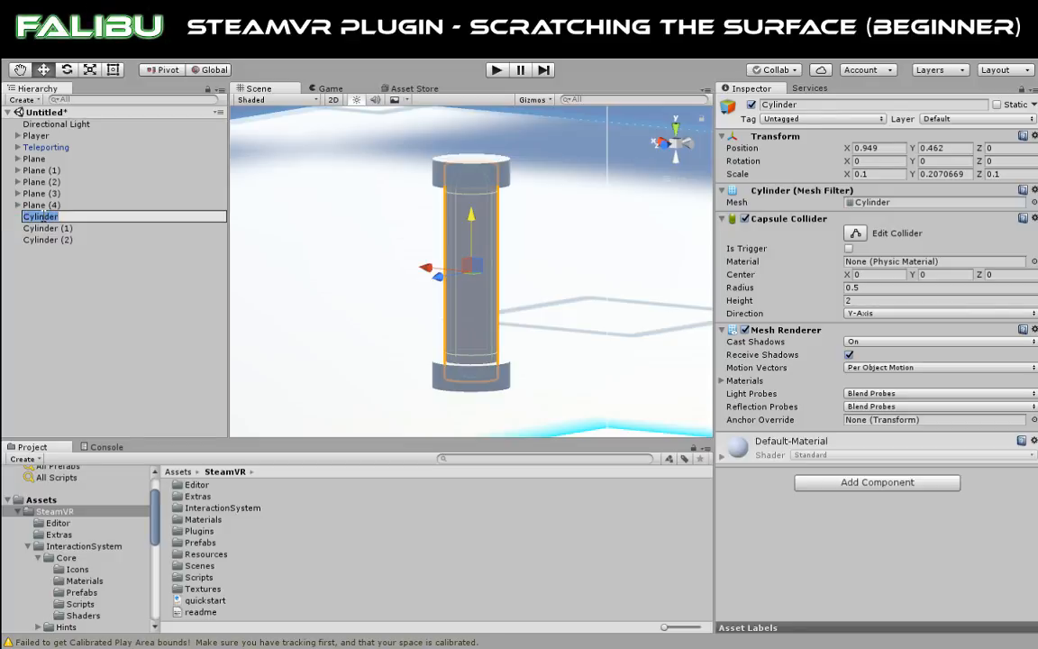
pyautogui.write('Hilt')
pyautogui.press('Return')
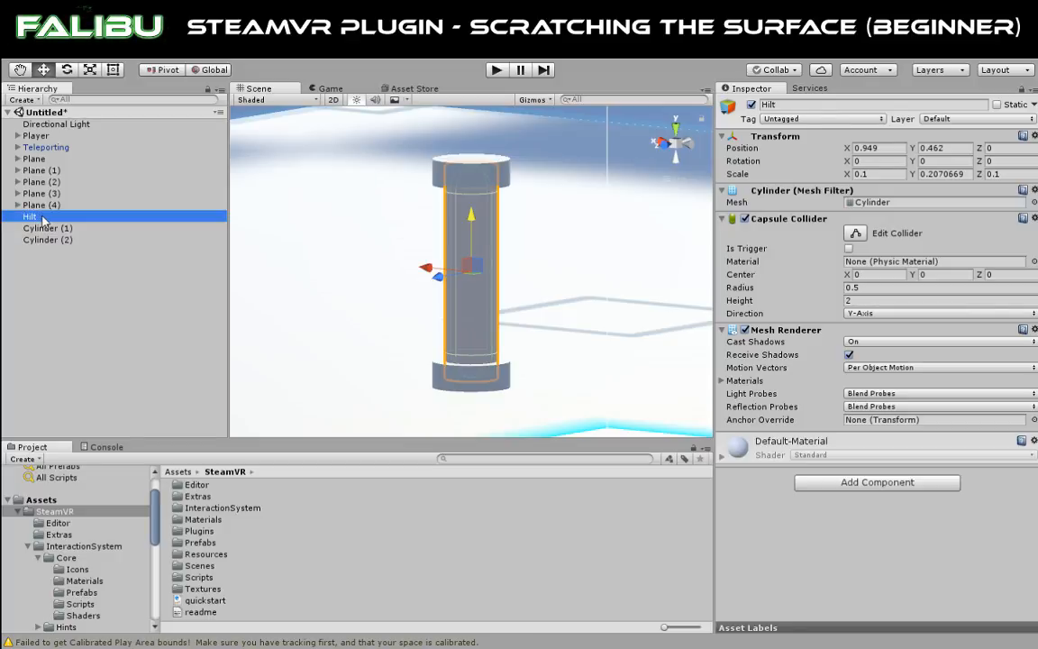
# Rename the upper disc, Cylinder (1), as Hilt End.
pyautogui.click(45, 229)
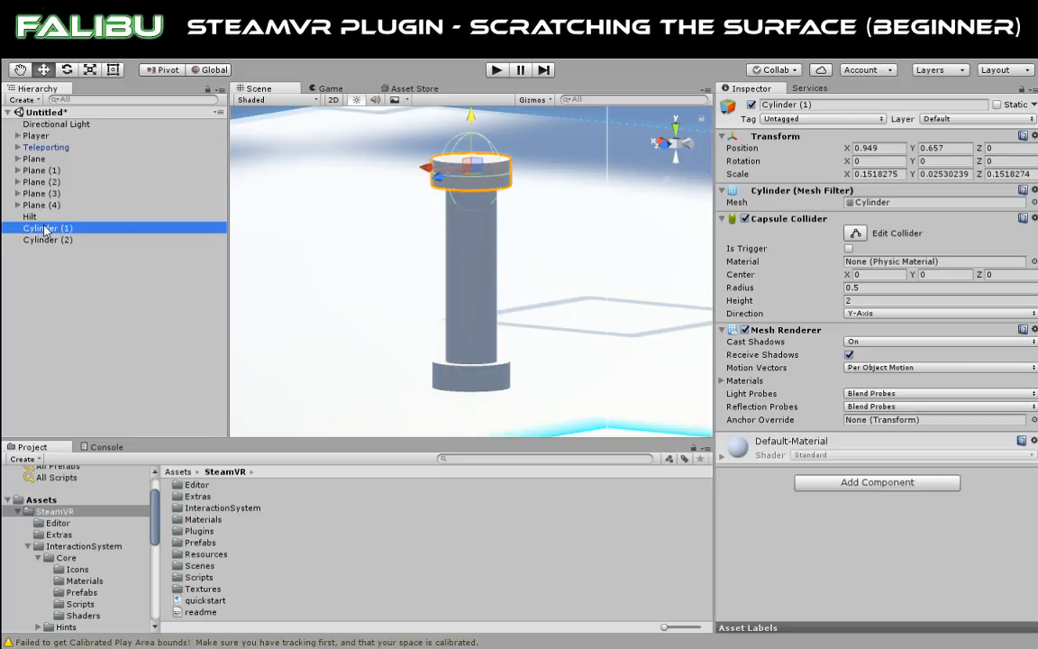
pyautogui.click(47, 230)
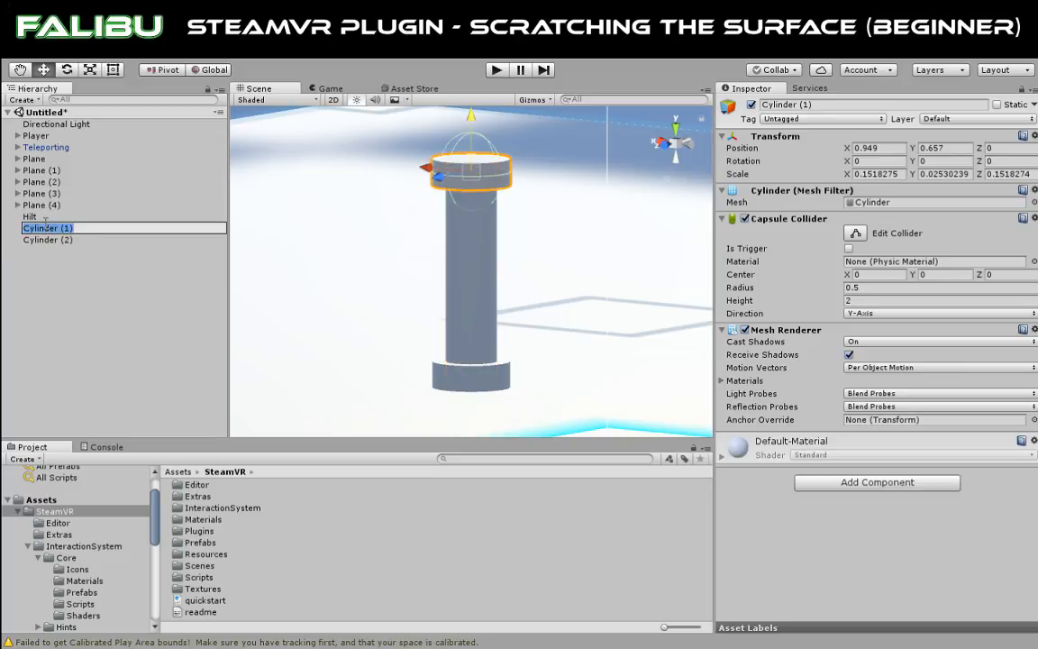
pyautogui.write('Hilt')
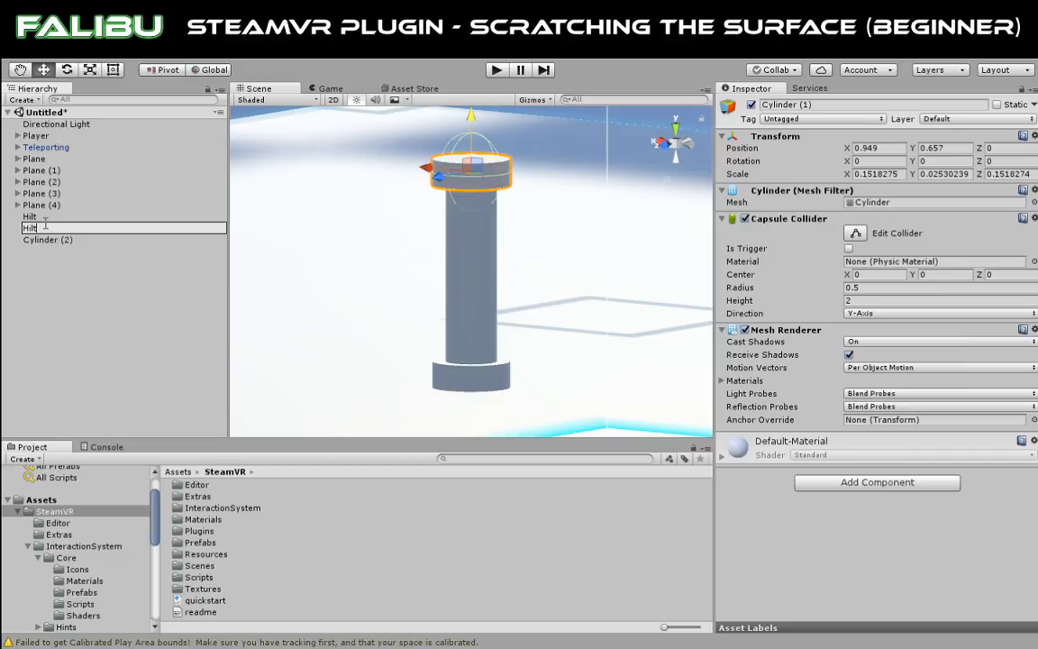
pyautogui.write(' En')
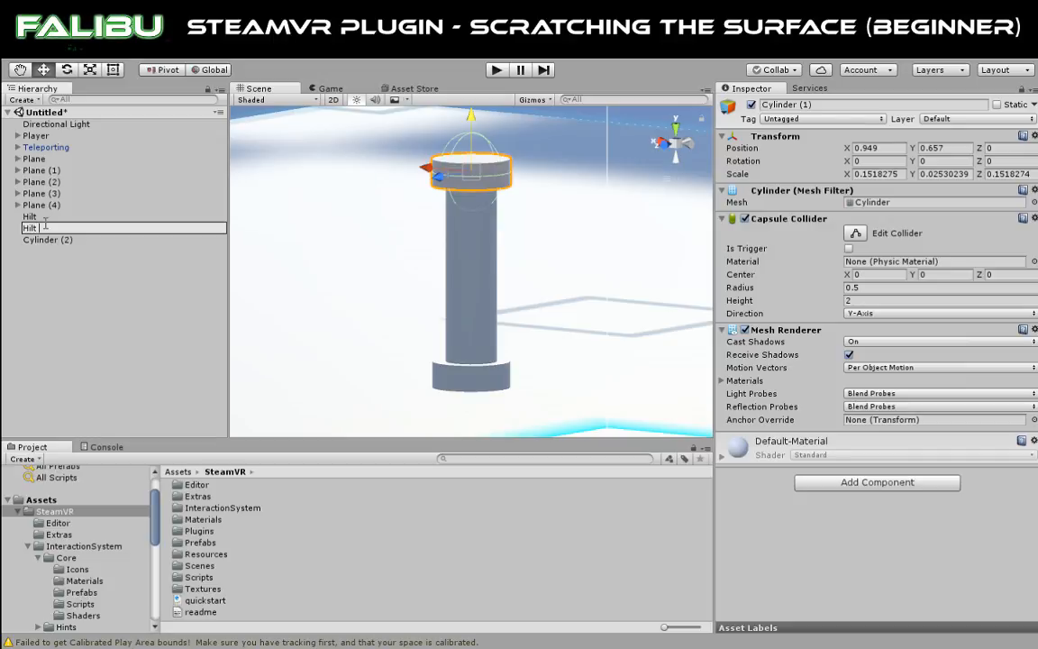
pyautogui.write('d')
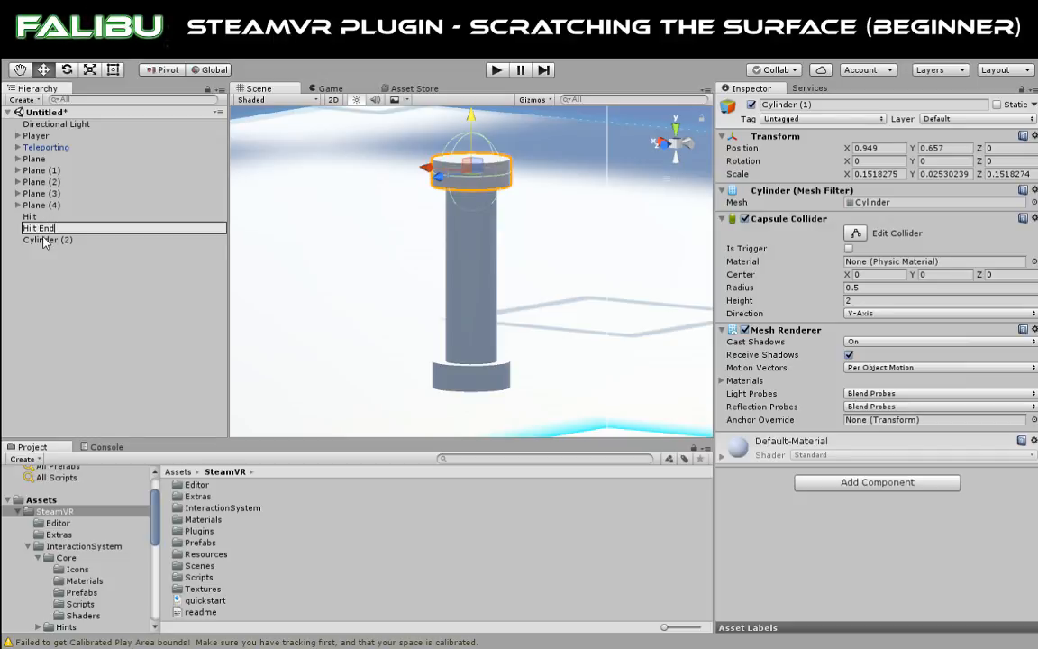
# Rename the lower disc, Cylinder (2), as Hilt End Bottom.
pyautogui.click(43, 240)
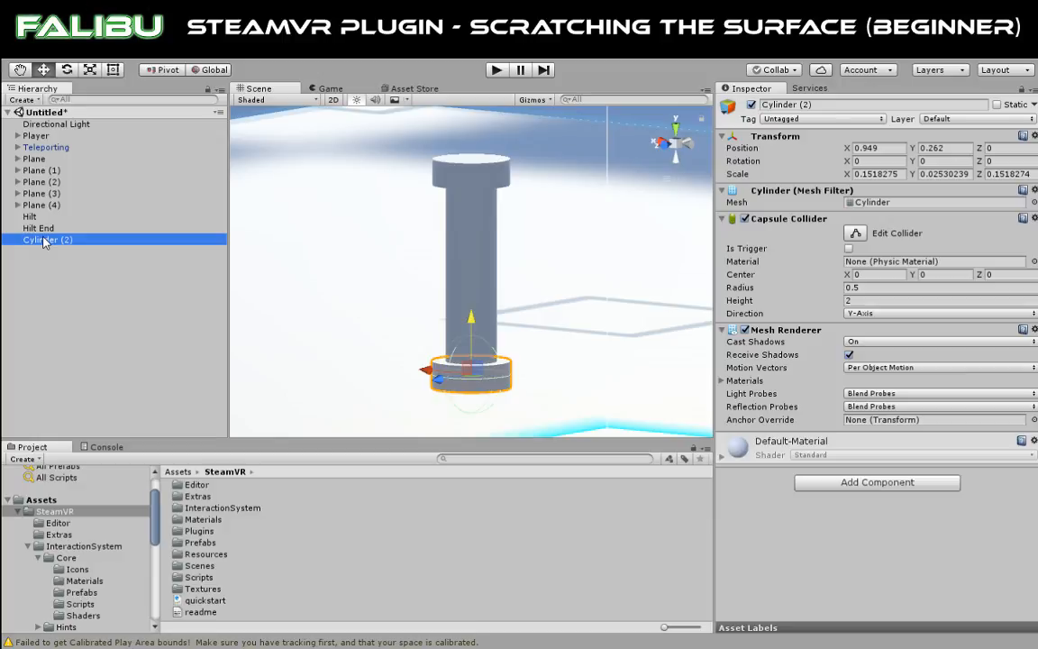
pyautogui.click(43, 240)
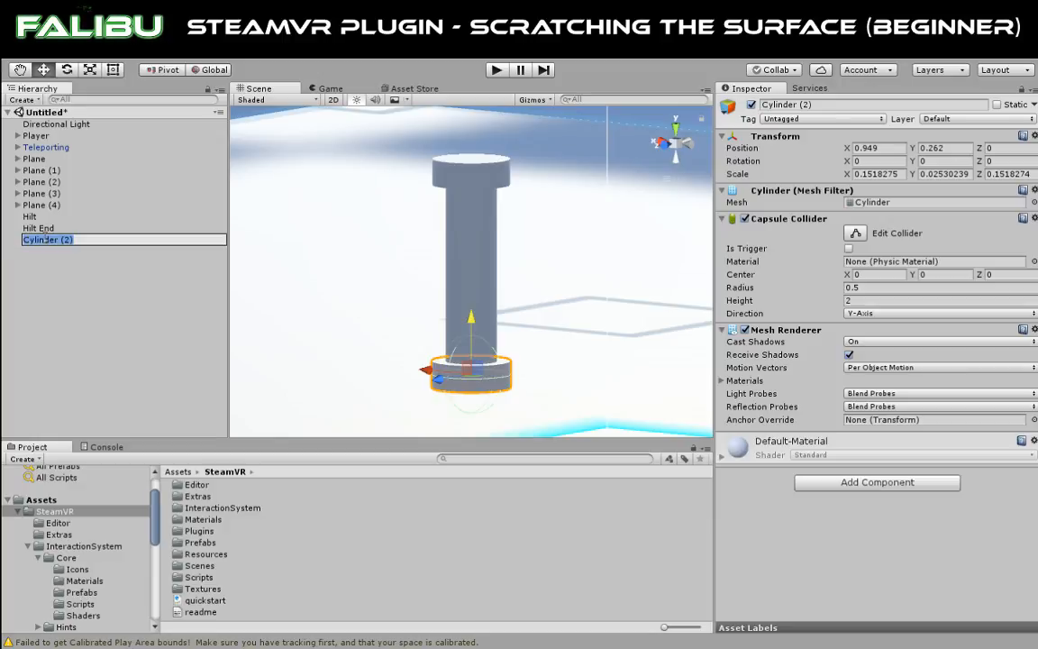
pyautogui.write('Hilt E')
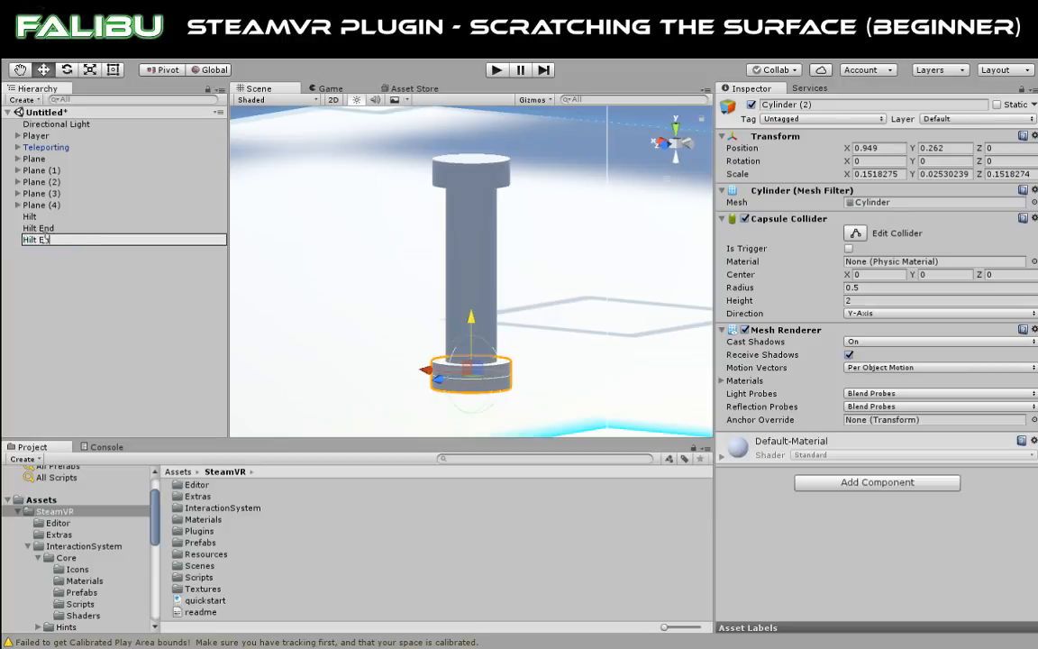
pyautogui.write('nd Bottom')
pyautogui.press('Return')
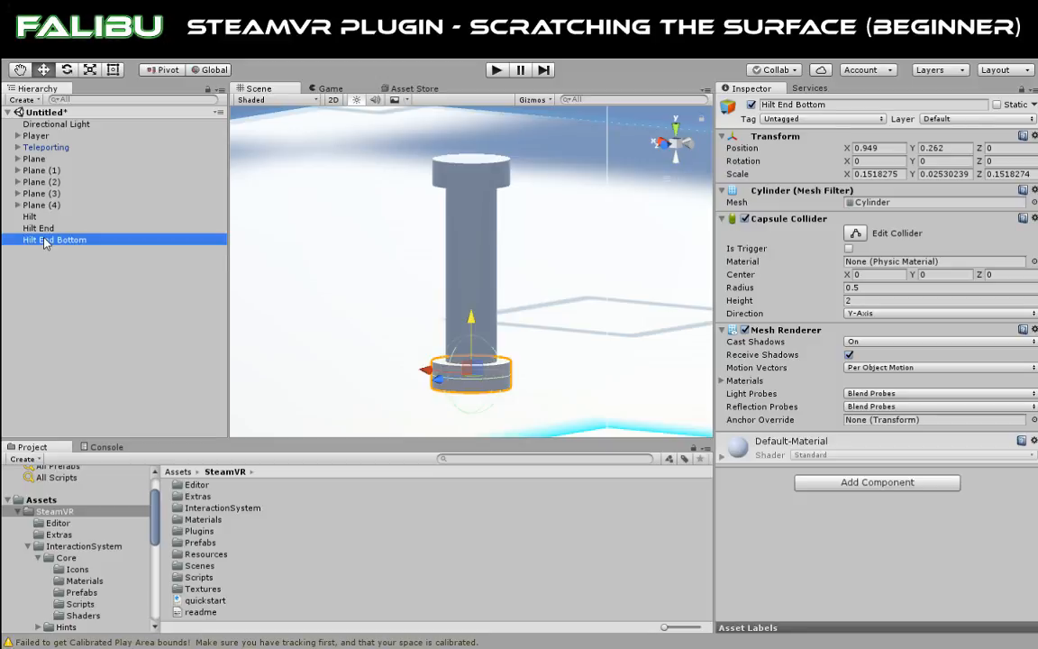
# Extend the upper disc's name to Hilt End Top.
pyautogui.click(43, 231)
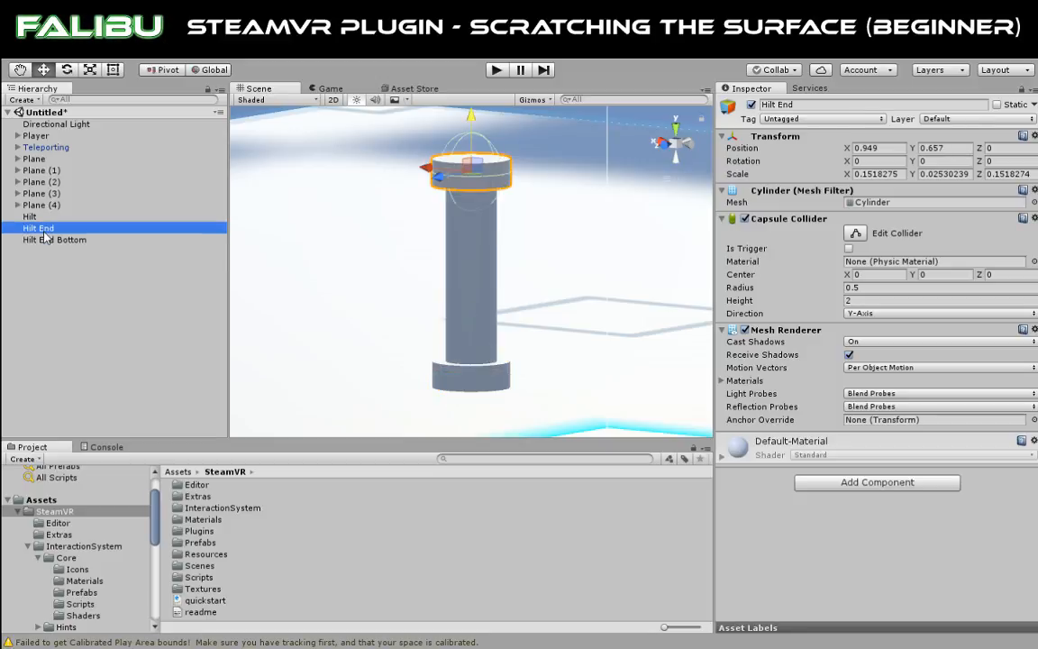
pyautogui.click(43, 231)
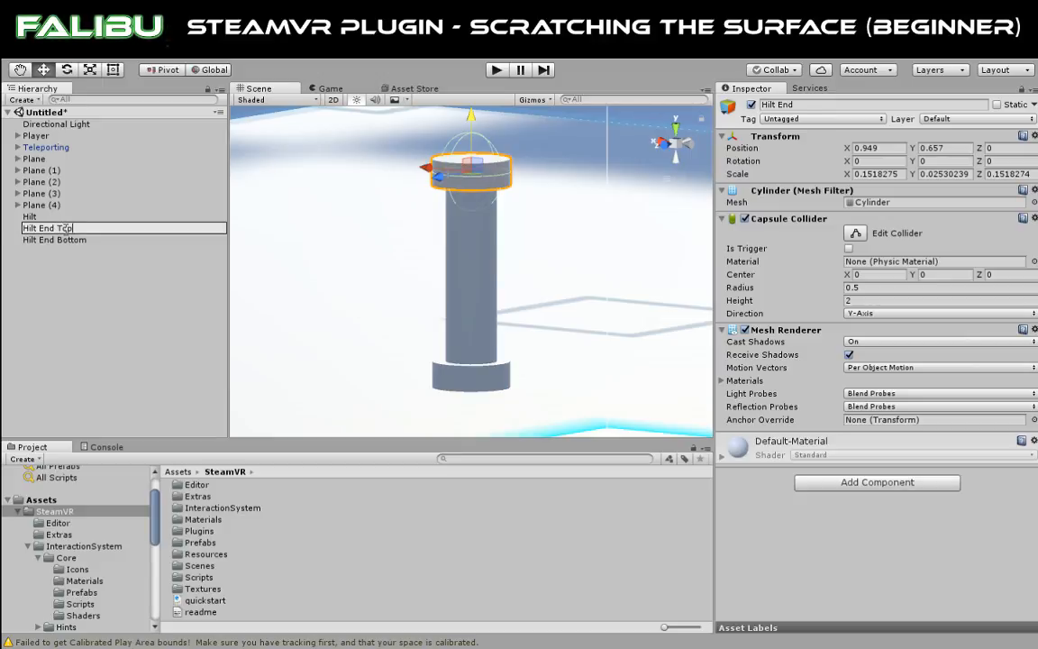
pyautogui.press('Return')
# Make Hilt End Top and Hilt End Bottom children of Hilt, and collapse the Hilt group.
pyautogui.click(59, 240)
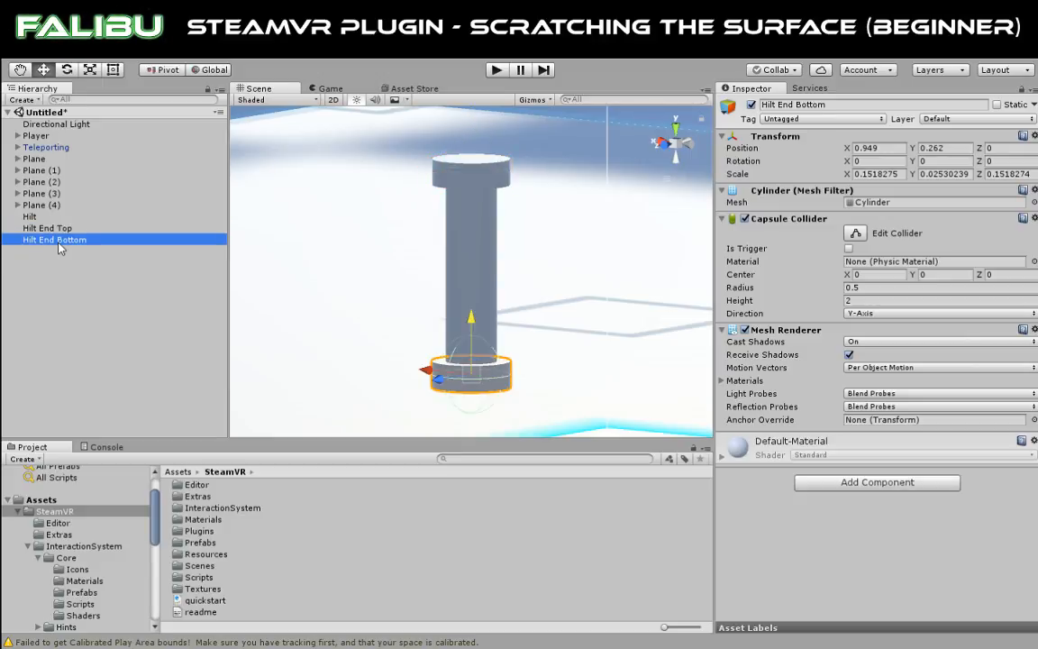
pyautogui.keyDown('ctrl'); pyautogui.click(60, 230); pyautogui.keyUp('ctrl')
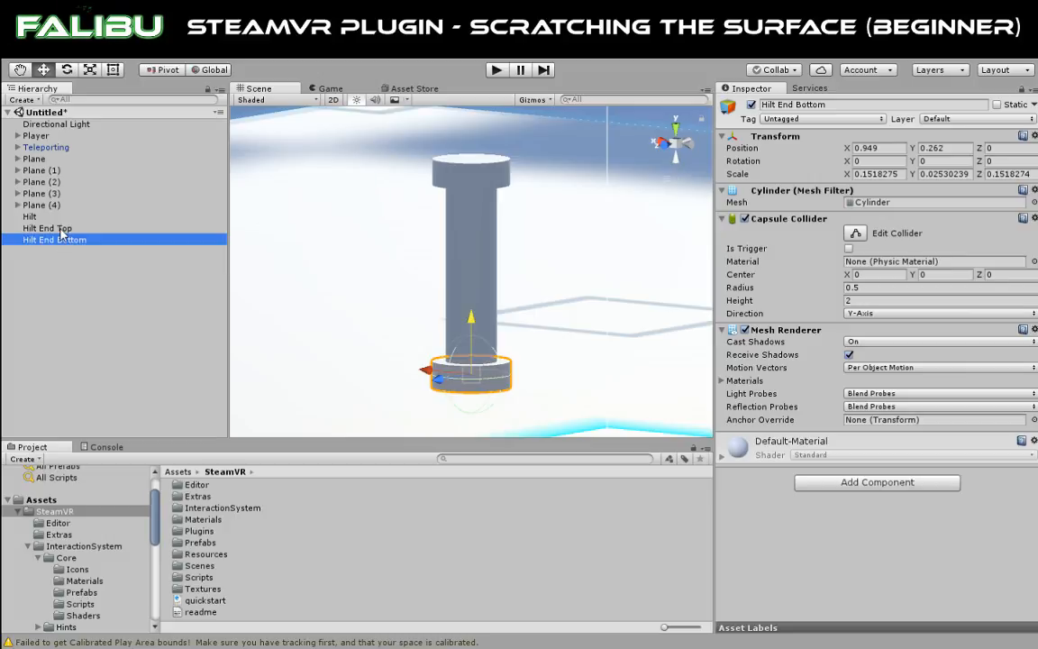
pyautogui.moveTo(59, 231); pyautogui.dragTo(43, 219)
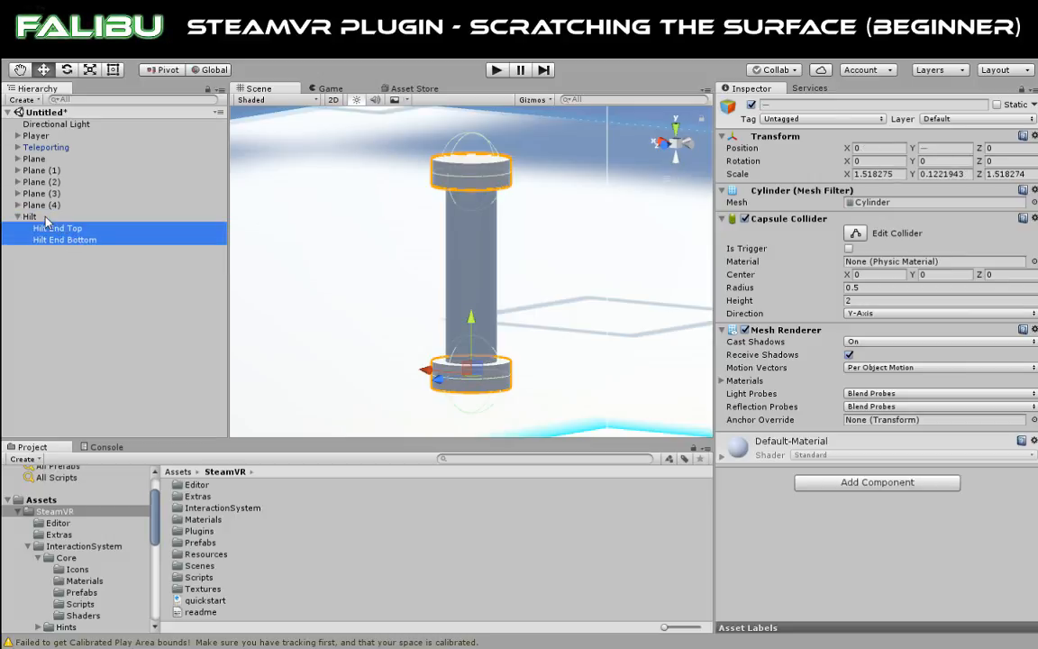
pyautogui.click(17, 216)
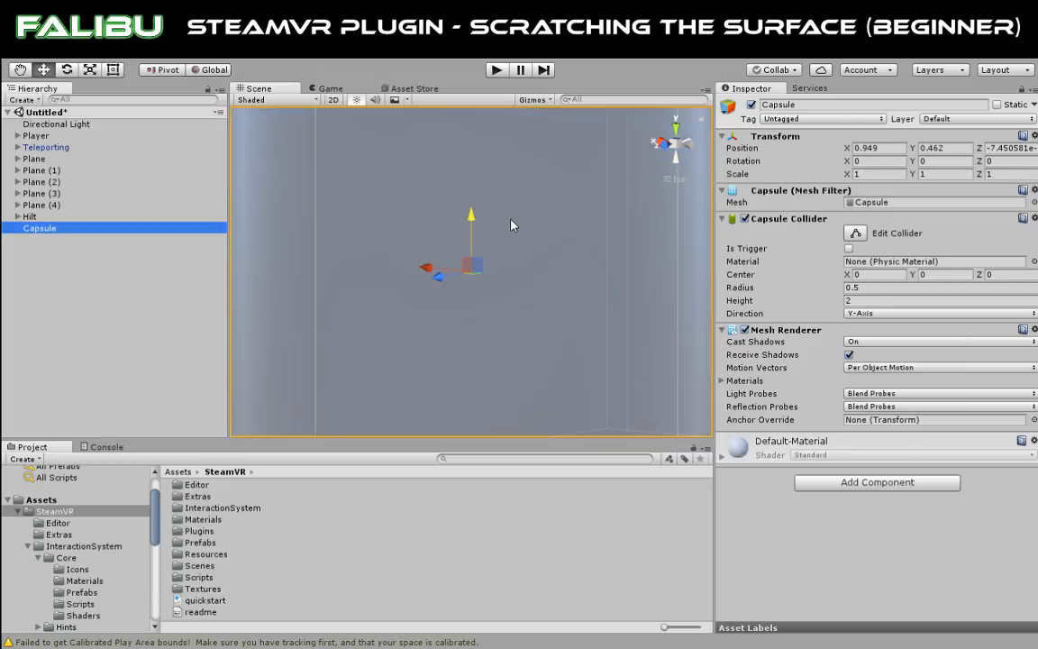
# Scale the capsule down uniformly to about 0.157 on X, Y and Z.
pyautogui.press('f')
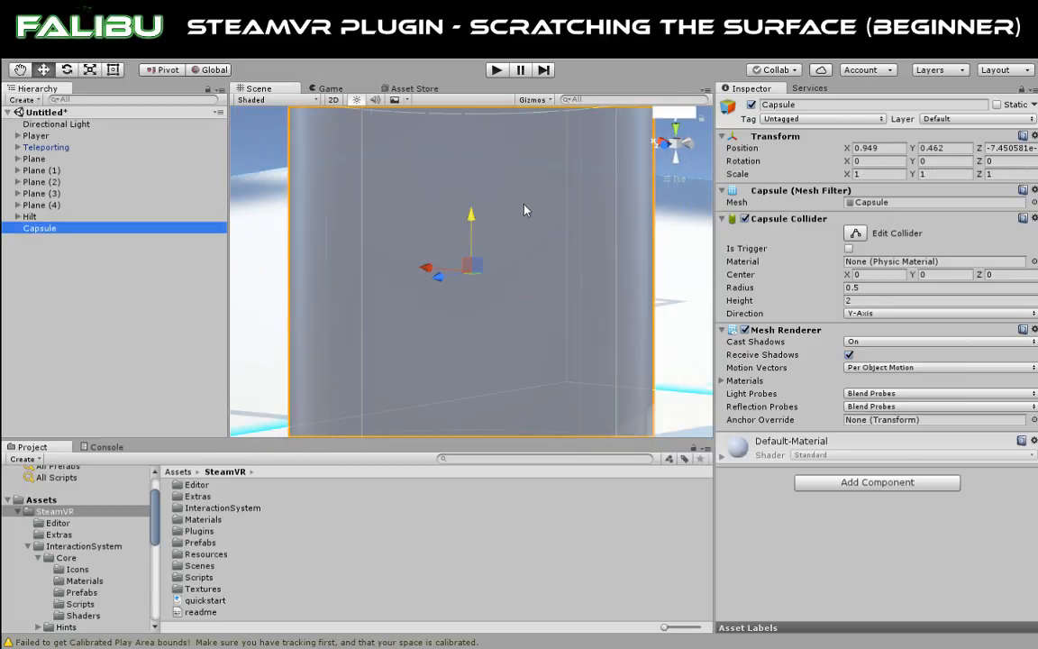
pyautogui.scroll(-3, 526, 210)
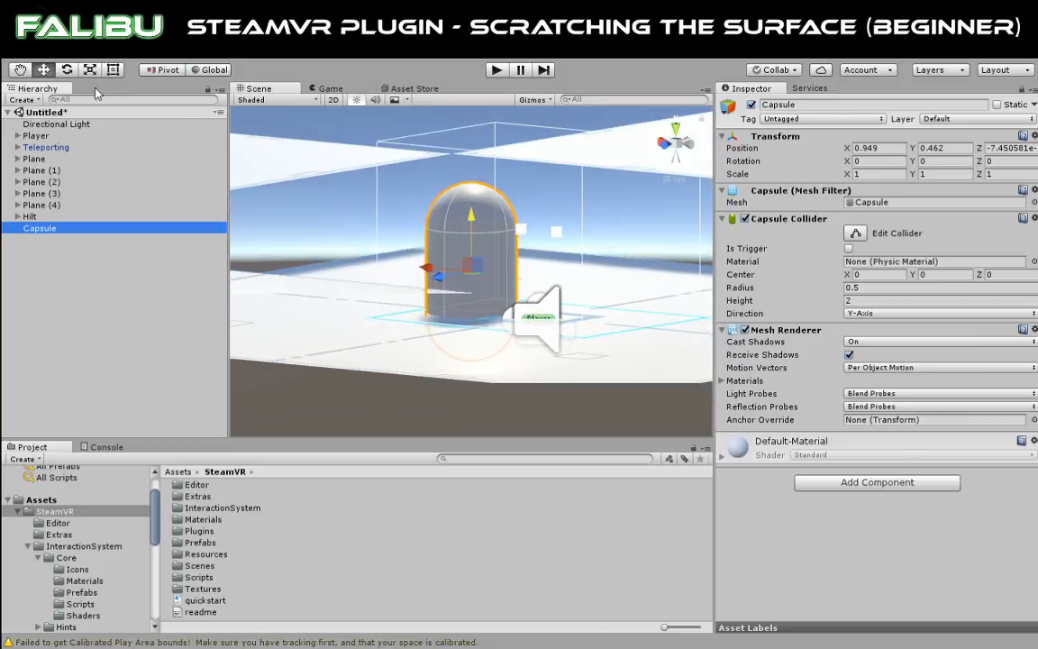
pyautogui.click(91, 70)
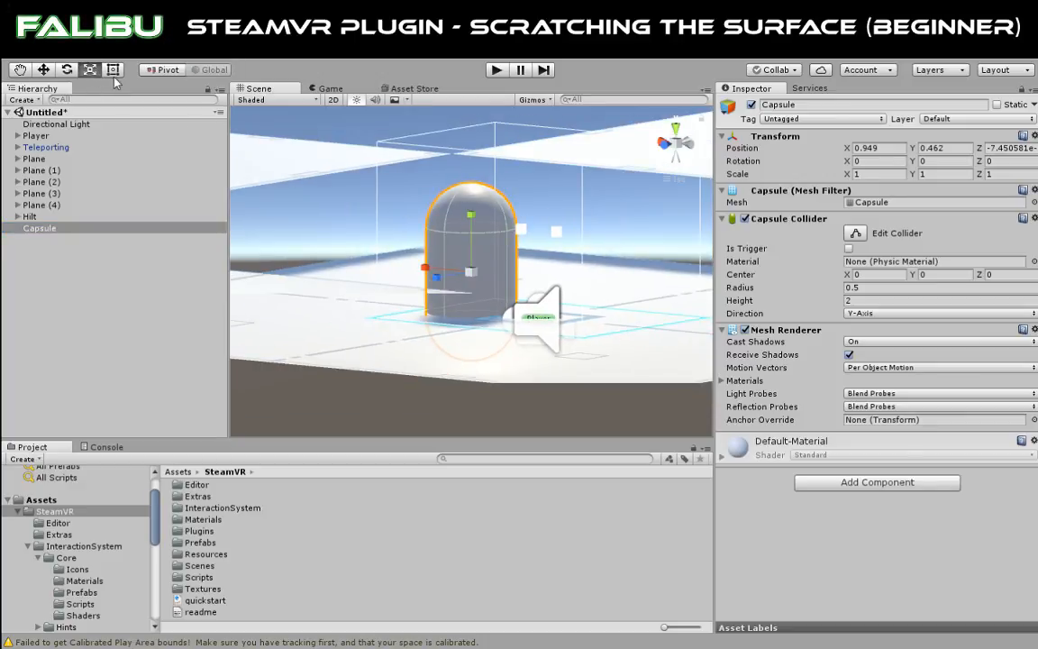
pyautogui.moveTo(473, 285); pyautogui.dragTo(441, 321)
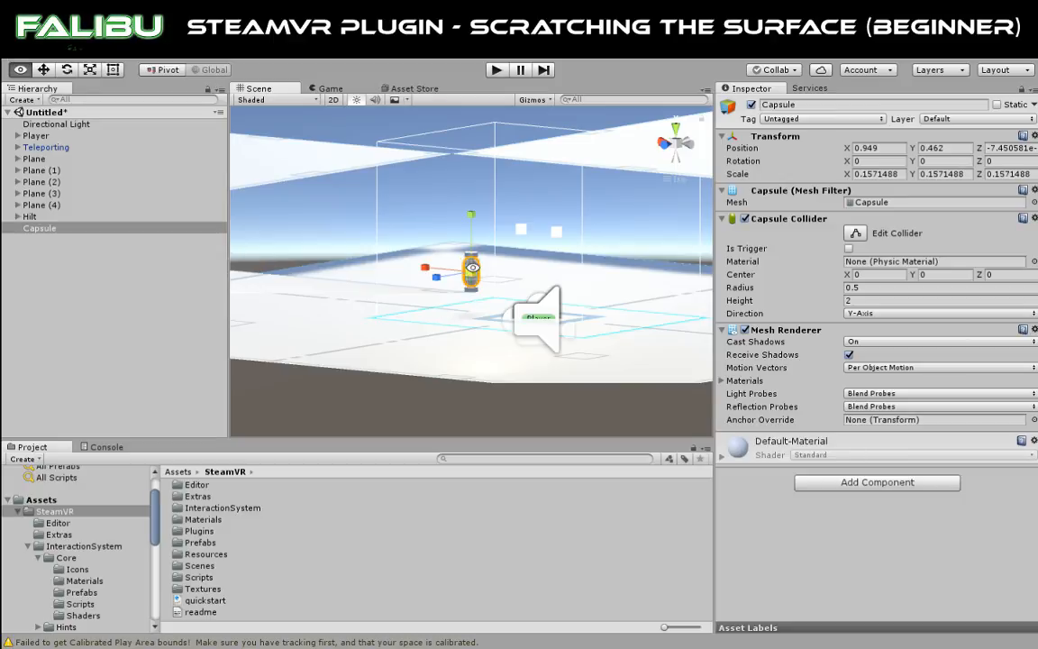
# Shrink the capsule uniformly to about 0.073 and raise it onto the hilt's upper end at about Y 0.728.
pyautogui.keyDown('alt'); pyautogui.moveTo(465, 272); pyautogui.dragTo(591, 303); pyautogui.keyUp('alt')
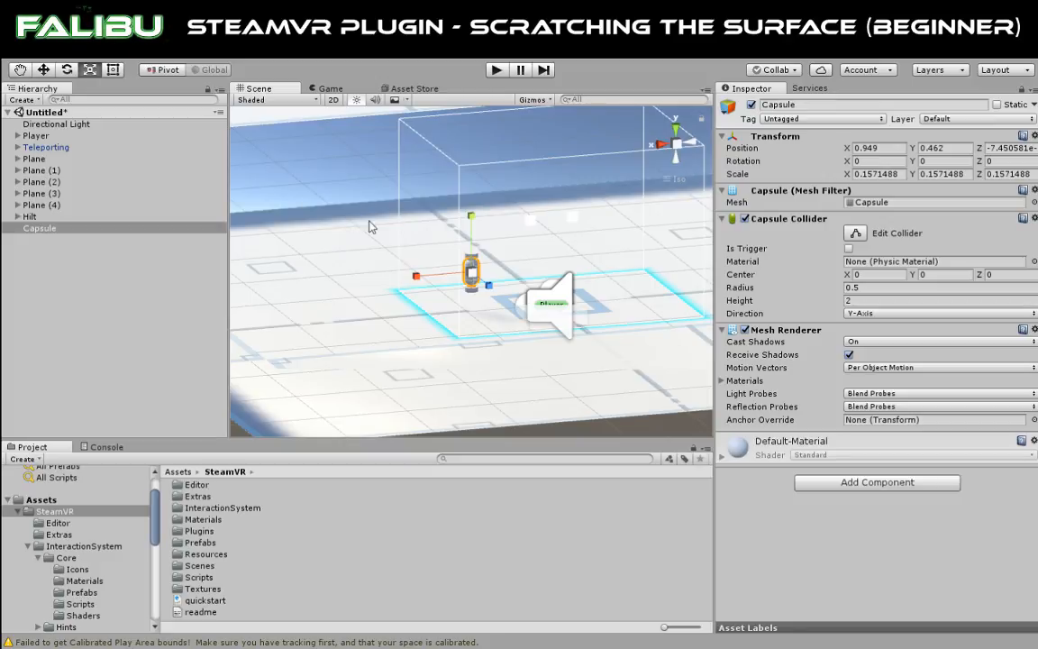
pyautogui.scroll(6, 466, 241)
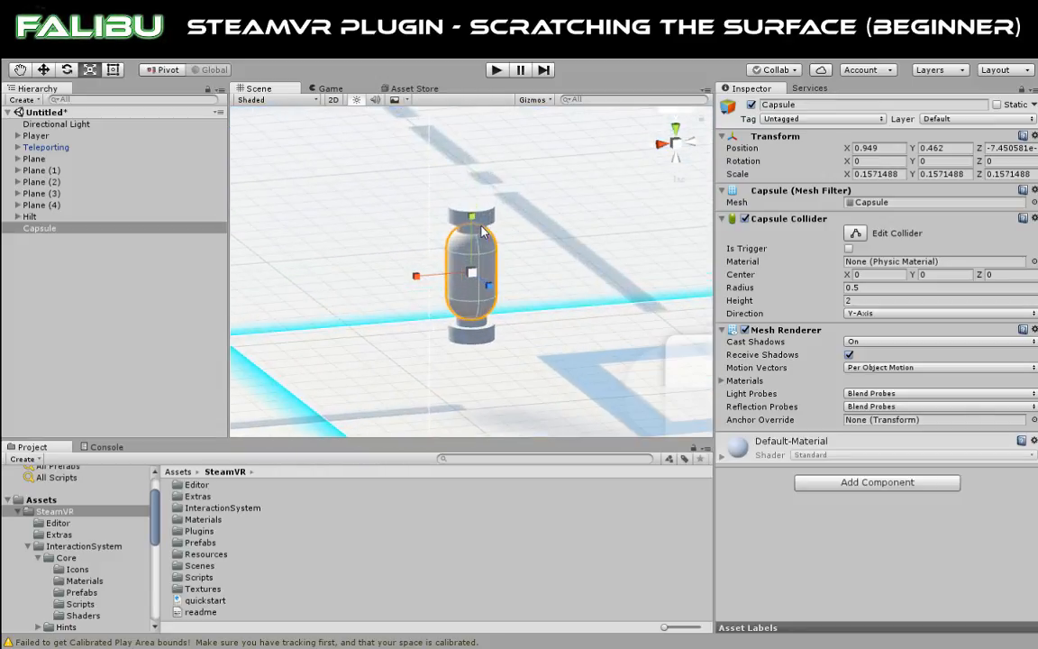
pyautogui.scroll(-2, 485, 230)
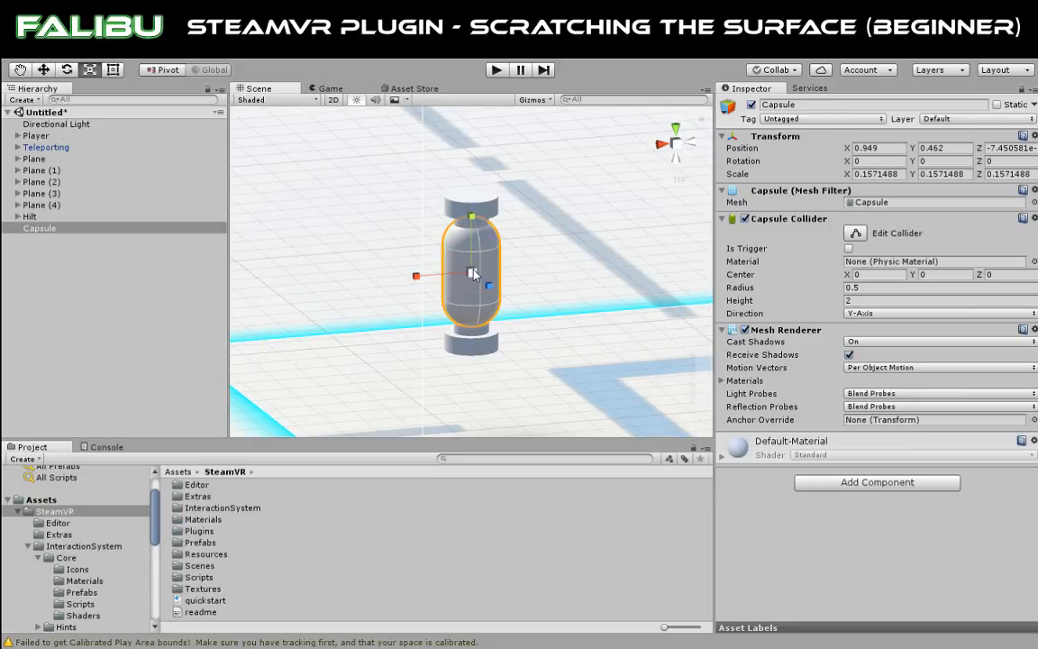
pyautogui.moveTo(475, 275); pyautogui.dragTo(394, 253)
pyautogui.press('w')
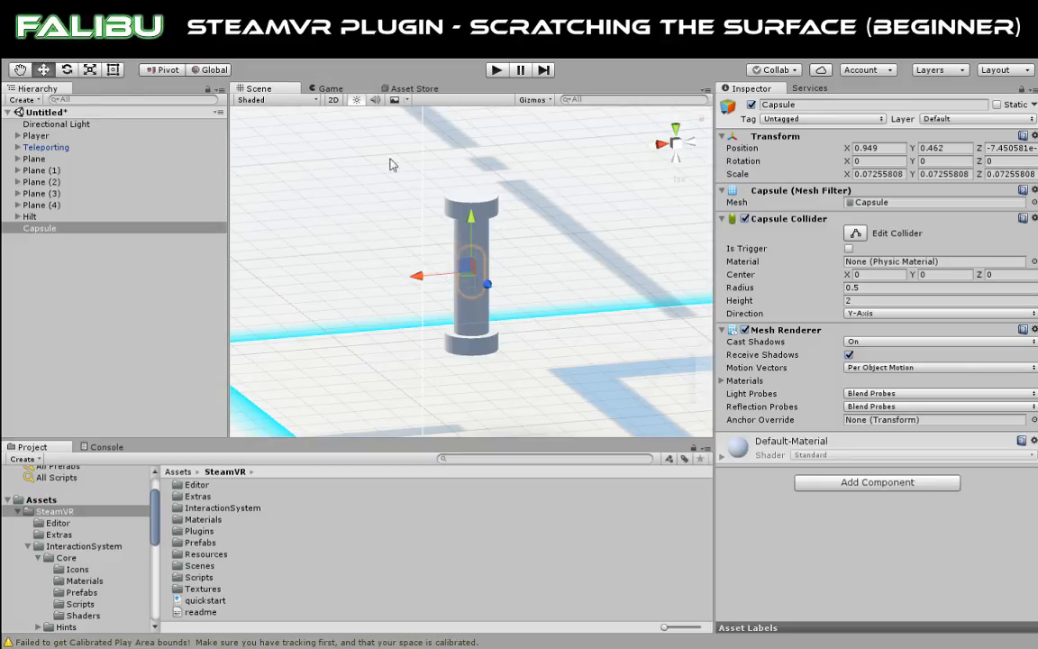
pyautogui.moveTo(475, 224); pyautogui.dragTo(475, 133)
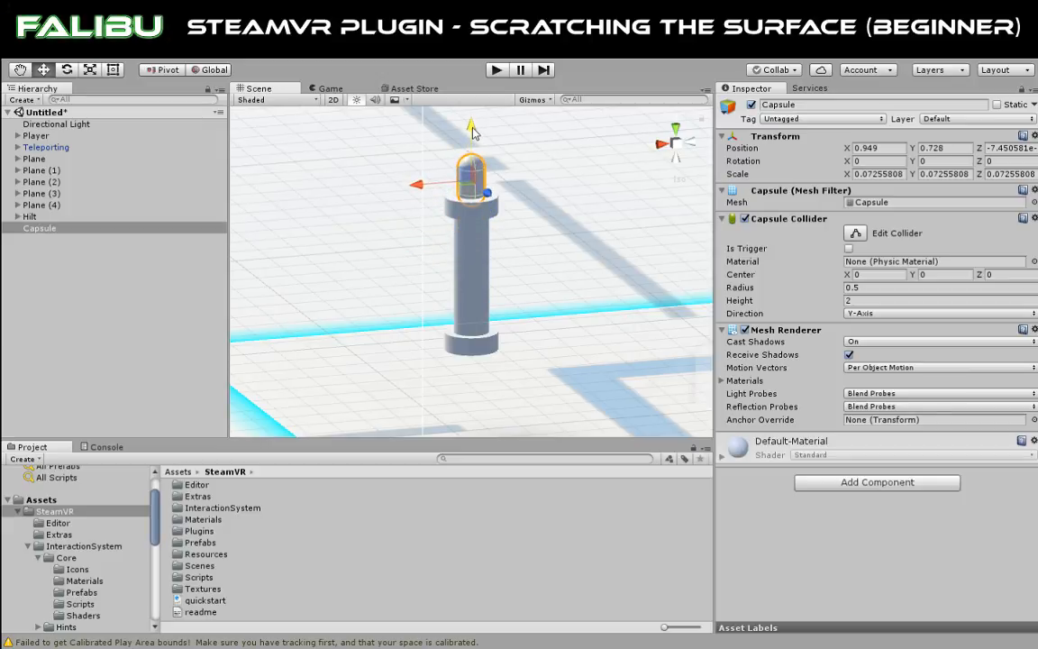
# Reshape the capsule into a long thin blade, scaled about 0.05 on X and Z and 0.853 on Y.
pyautogui.click(92, 70)
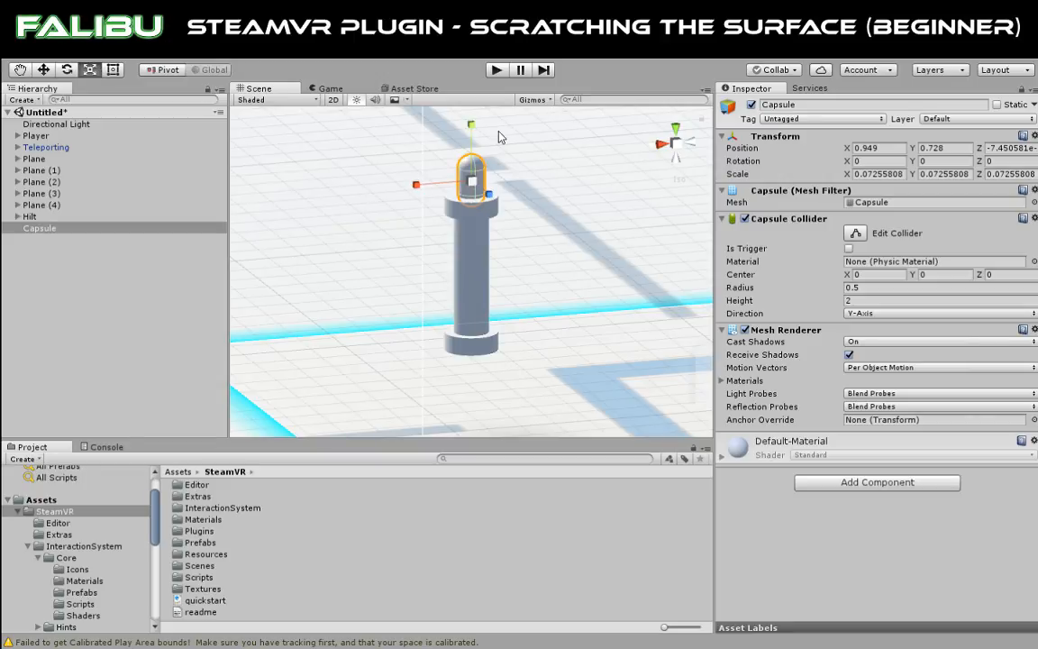
pyautogui.scroll(-10, 502, 137)
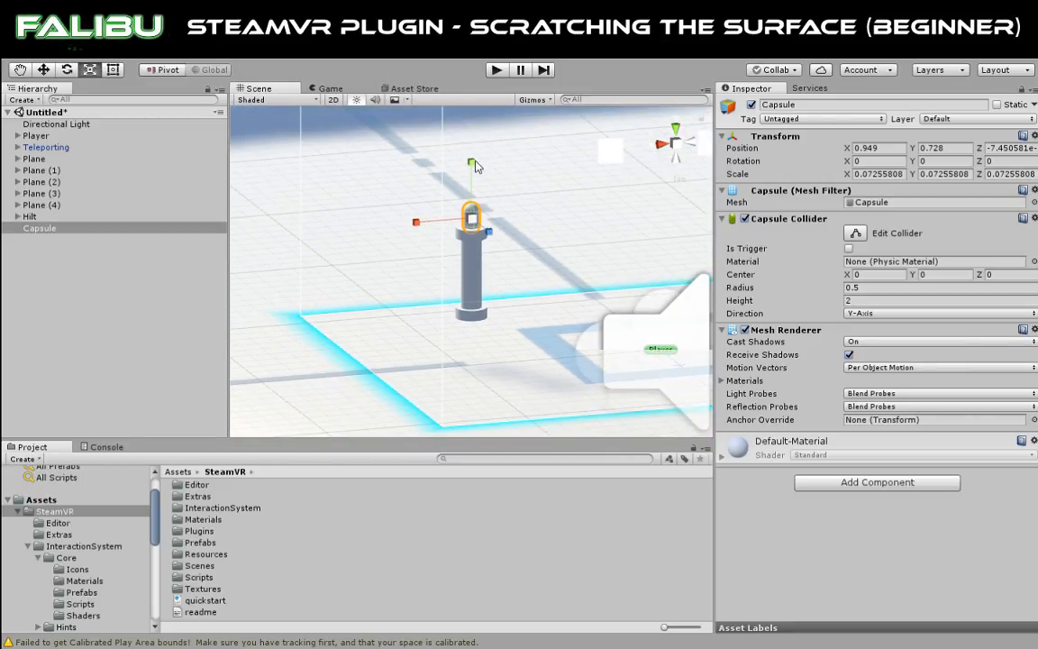
pyautogui.moveTo(475, 162); pyautogui.dragTo(482, 474)
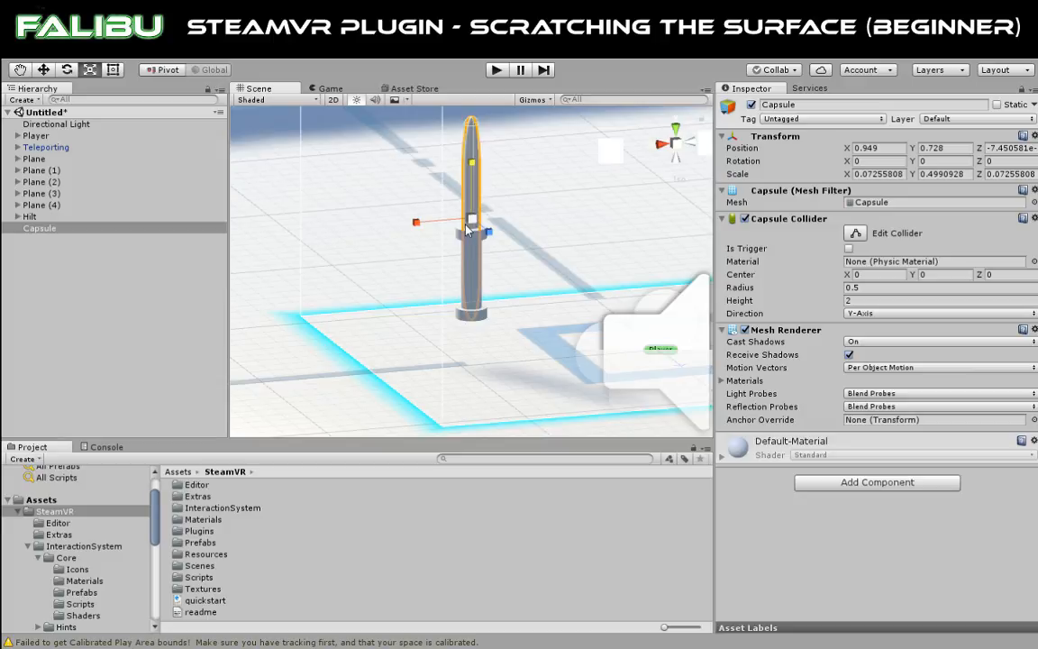
pyautogui.moveTo(472, 221); pyautogui.dragTo(454, 229)
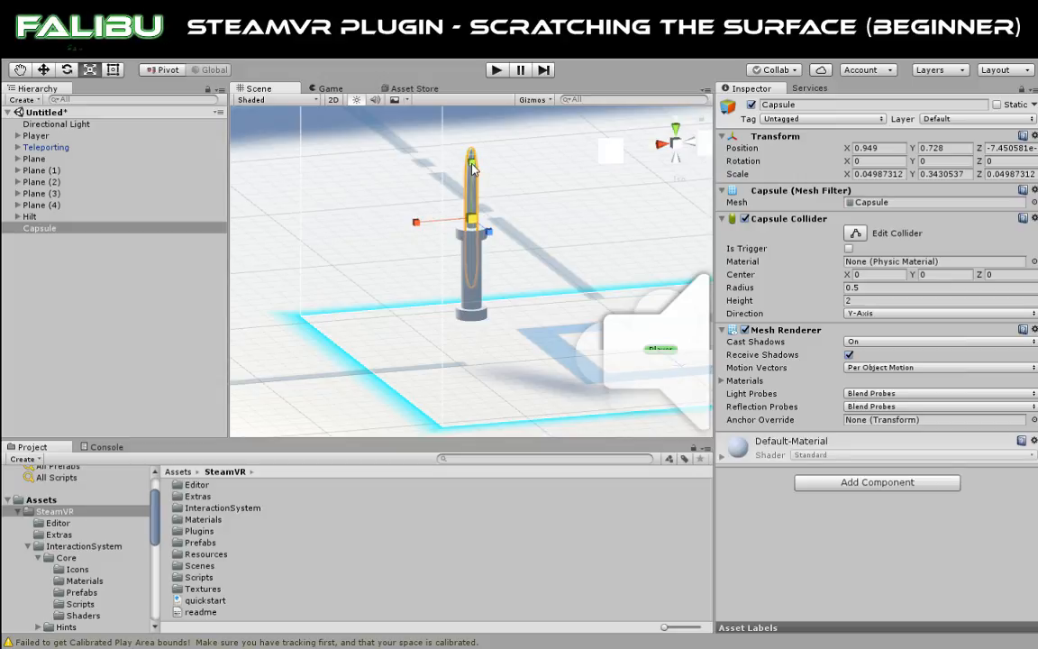
pyautogui.moveTo(472, 167); pyautogui.dragTo(472, 84)
# Move the blade capsule up to about Y 1.505 so that its lower end meets the top of the hilt.
pyautogui.scroll(-10, 530, 187)
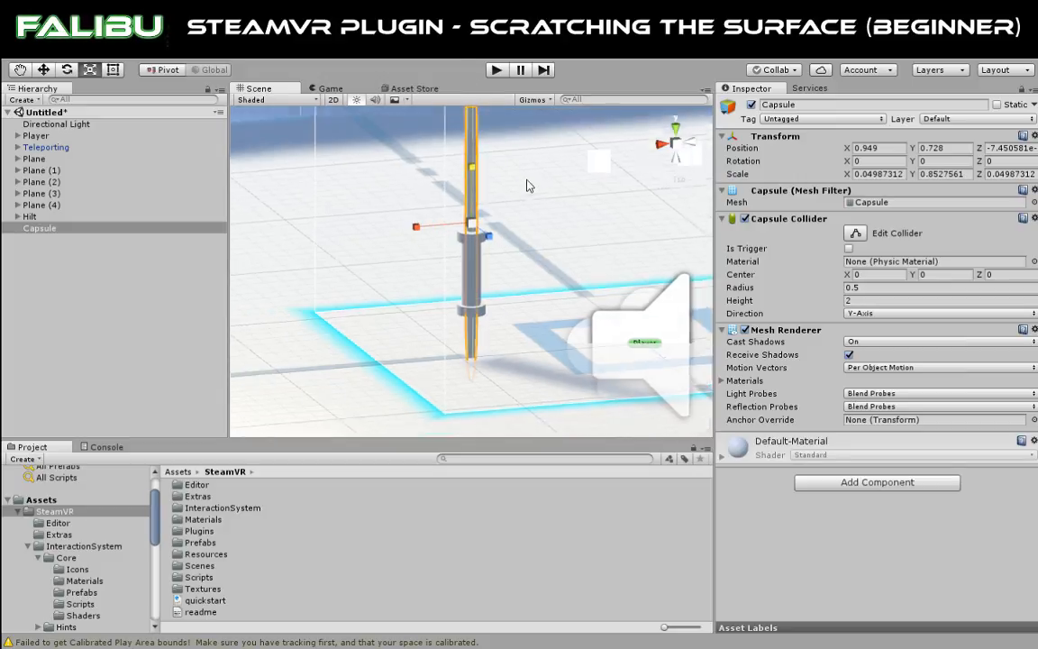
pyautogui.click(43, 70)
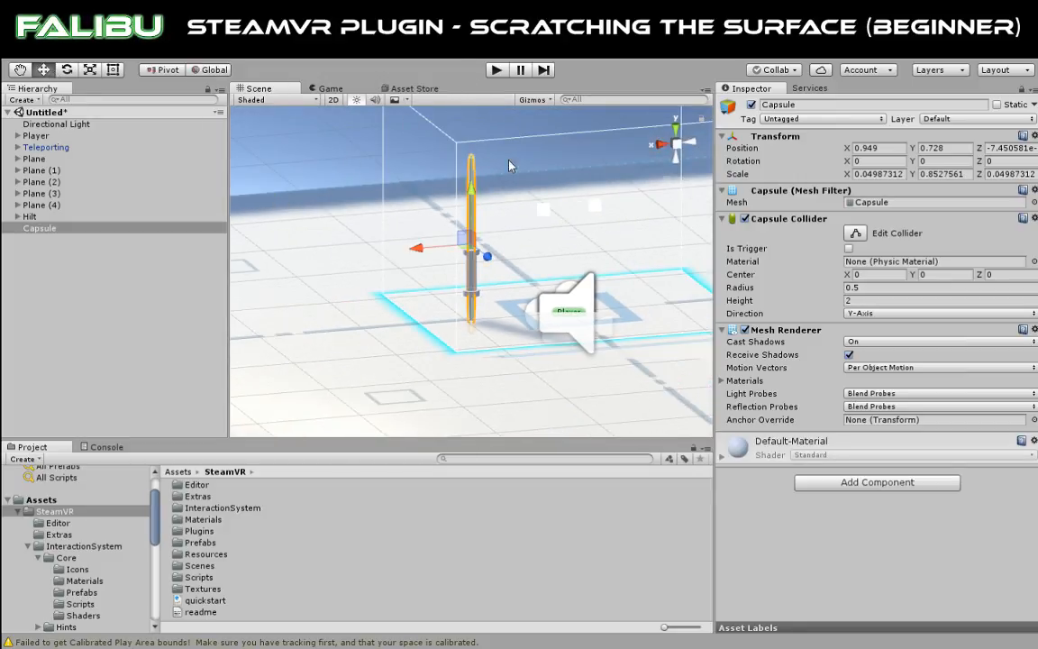
pyautogui.moveTo(473, 162); pyautogui.dragTo(480, 110)
pyautogui.scroll(10, 491, 207)
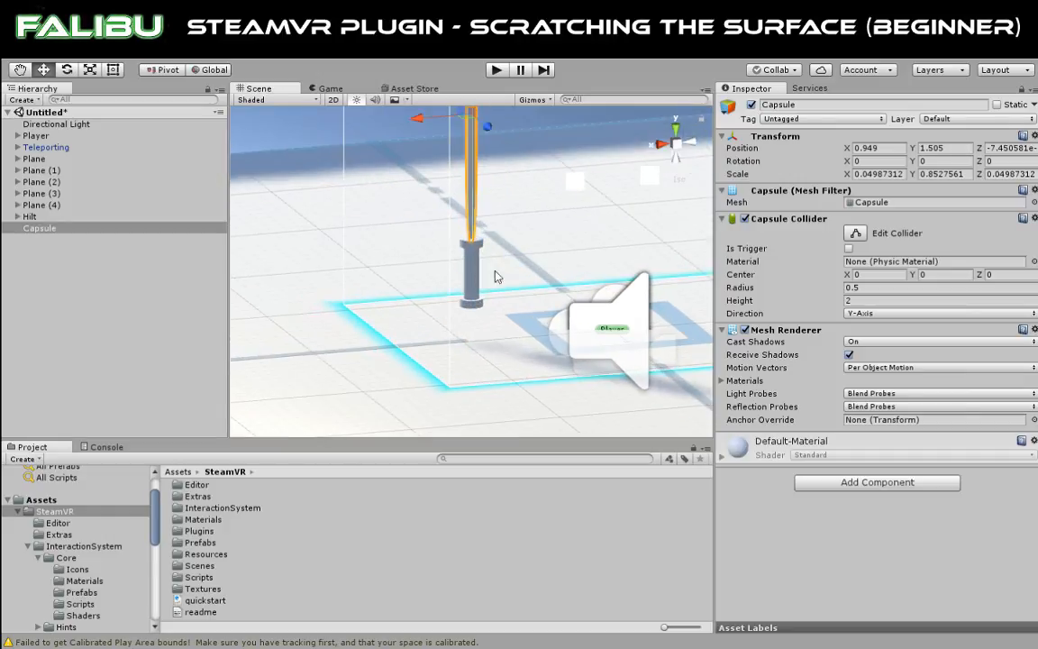
# Add a point light as a child of the blade capsule and move it along X onto the blade.
pyautogui.scroll(-10, 523, 220)
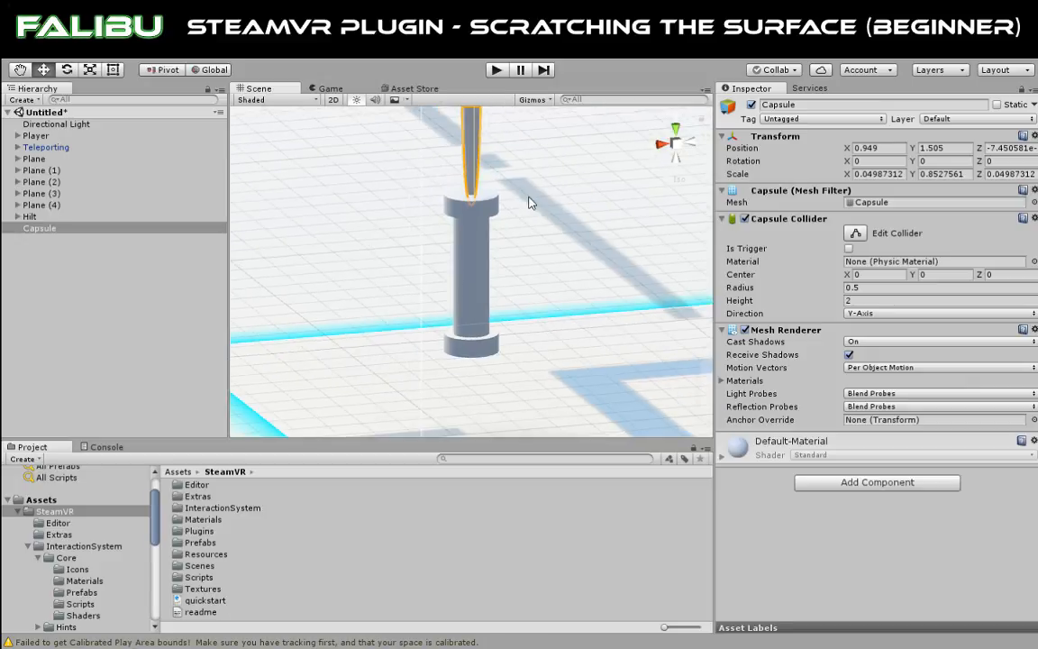
pyautogui.scroll(-2, 529, 176)
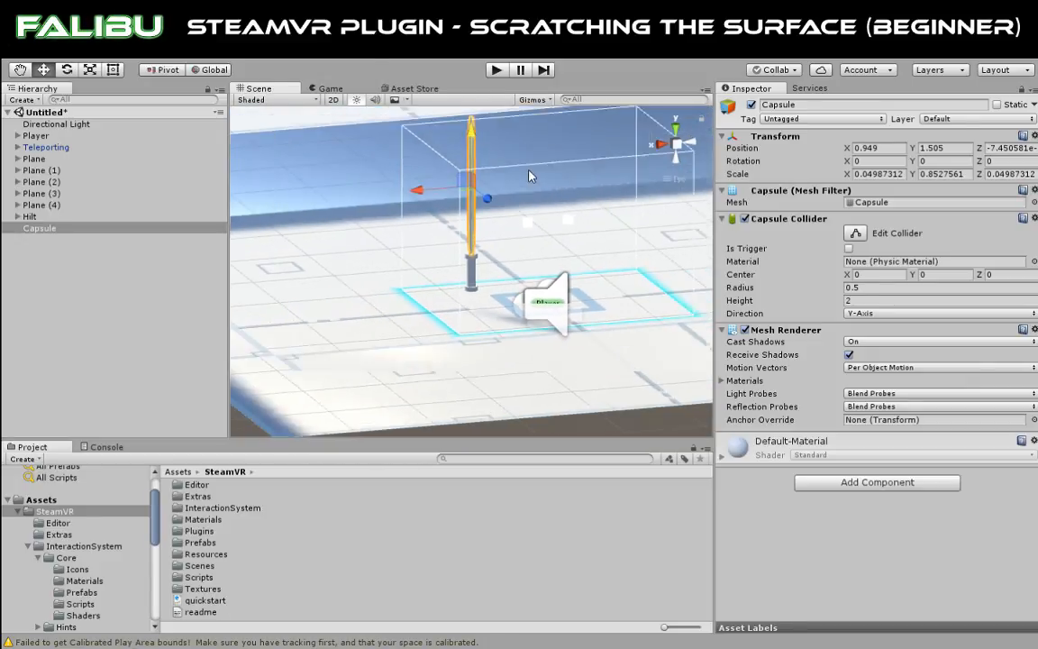
pyautogui.scroll(9, 529, 176)
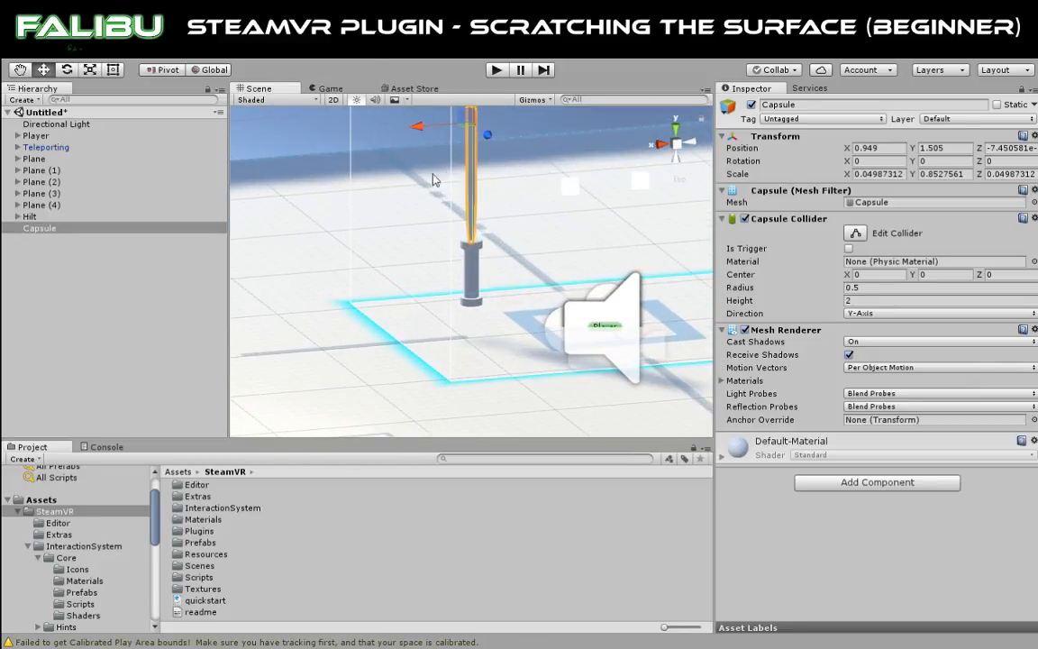
pyautogui.press('f')
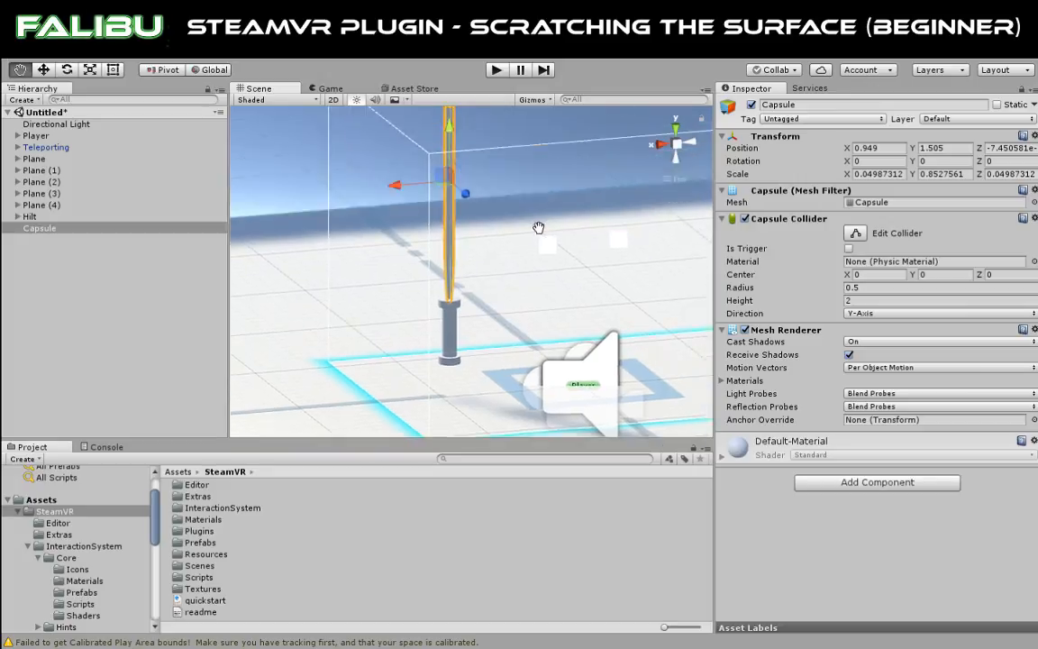
pyautogui.scroll(2, 518, 333)
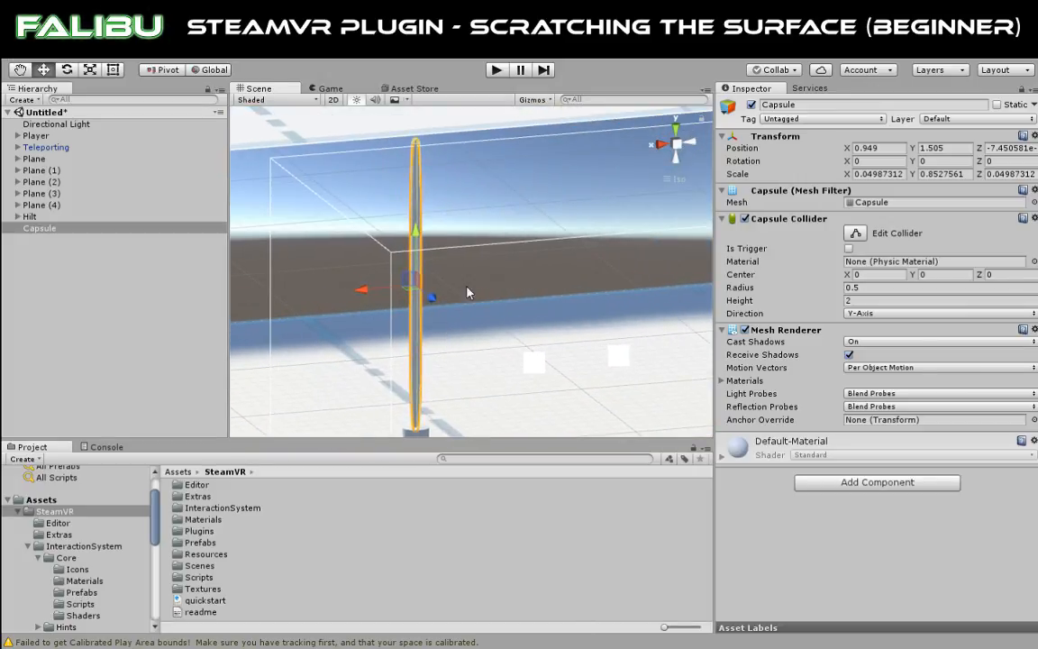
pyautogui.click(534, 179)
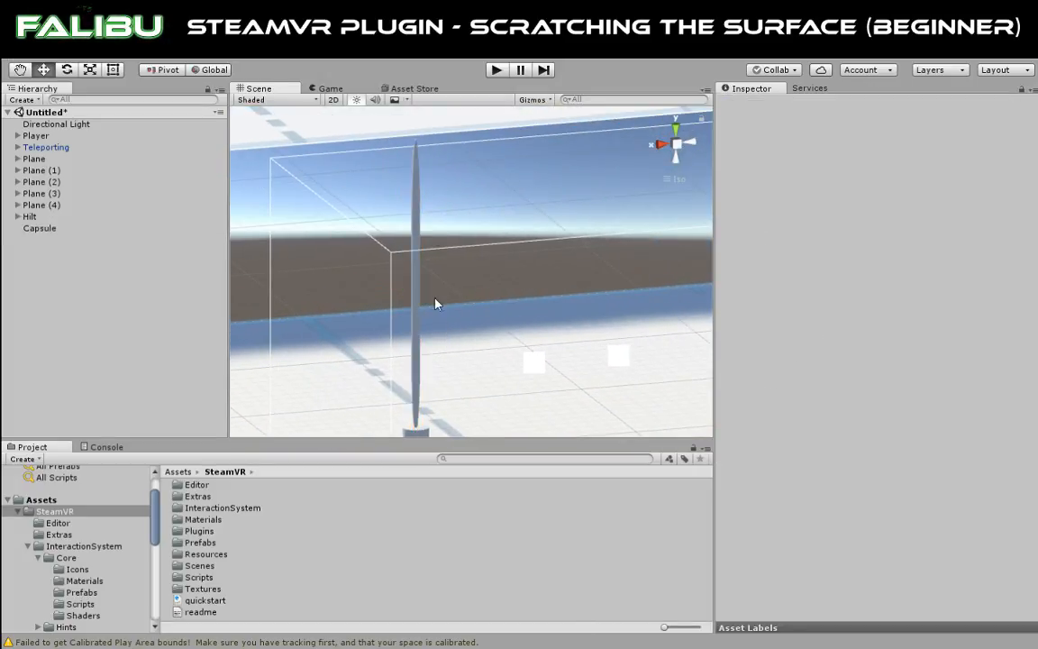
pyautogui.keyDown('alt'); pyautogui.moveTo(382, 281); pyautogui.dragTo(361, 354); pyautogui.keyUp('alt')
pyautogui.click(409, 248)
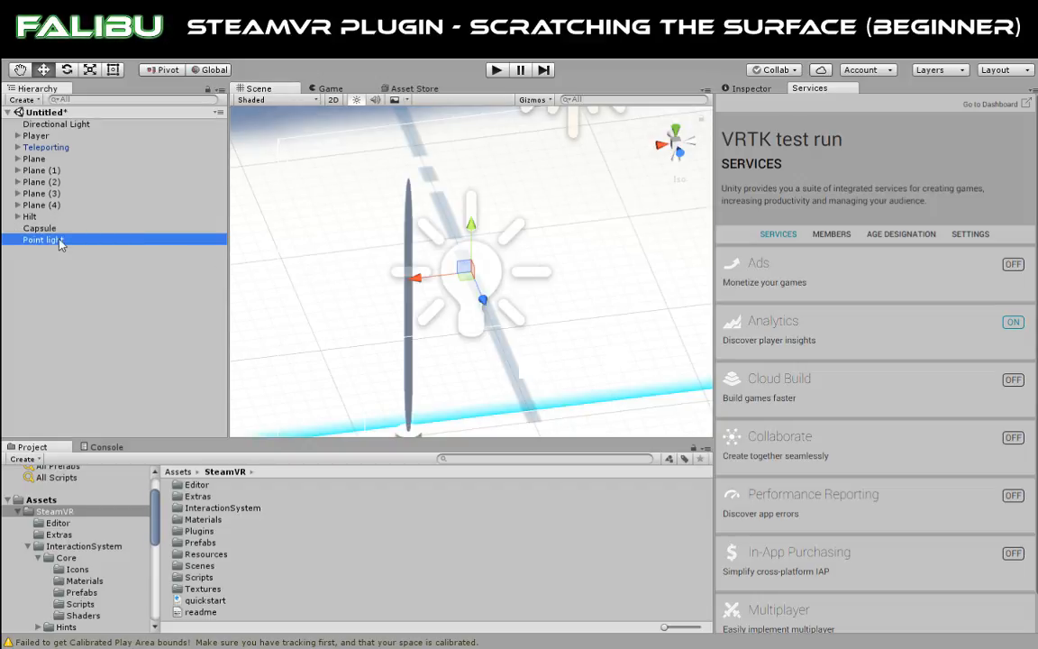
pyautogui.moveTo(56, 240); pyautogui.dragTo(57, 229)
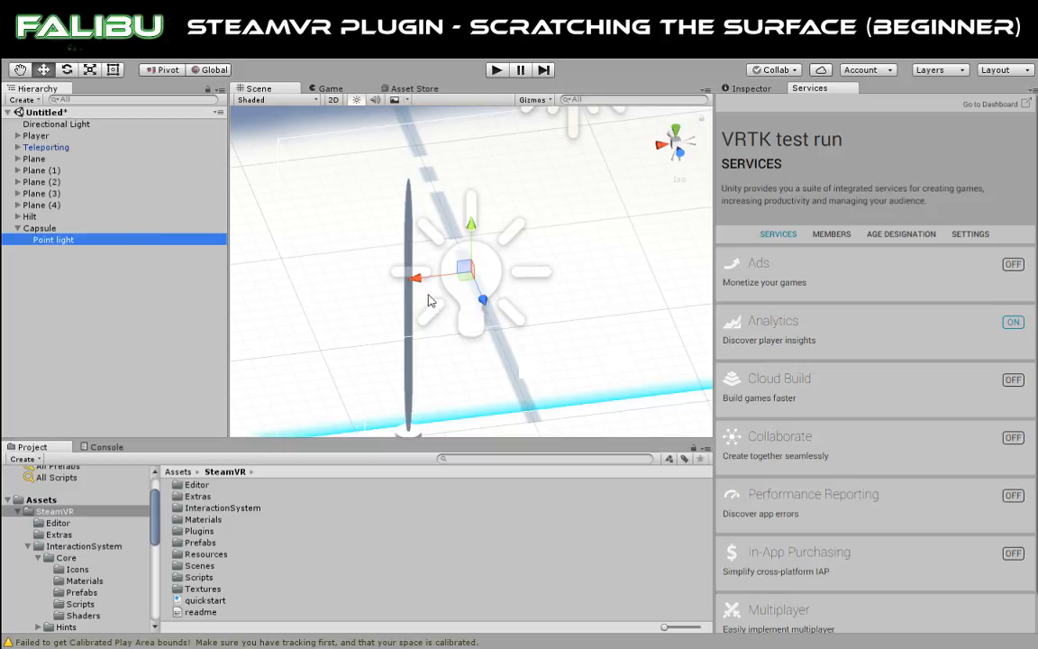
pyautogui.moveTo(416, 277); pyautogui.dragTo(347, 280)
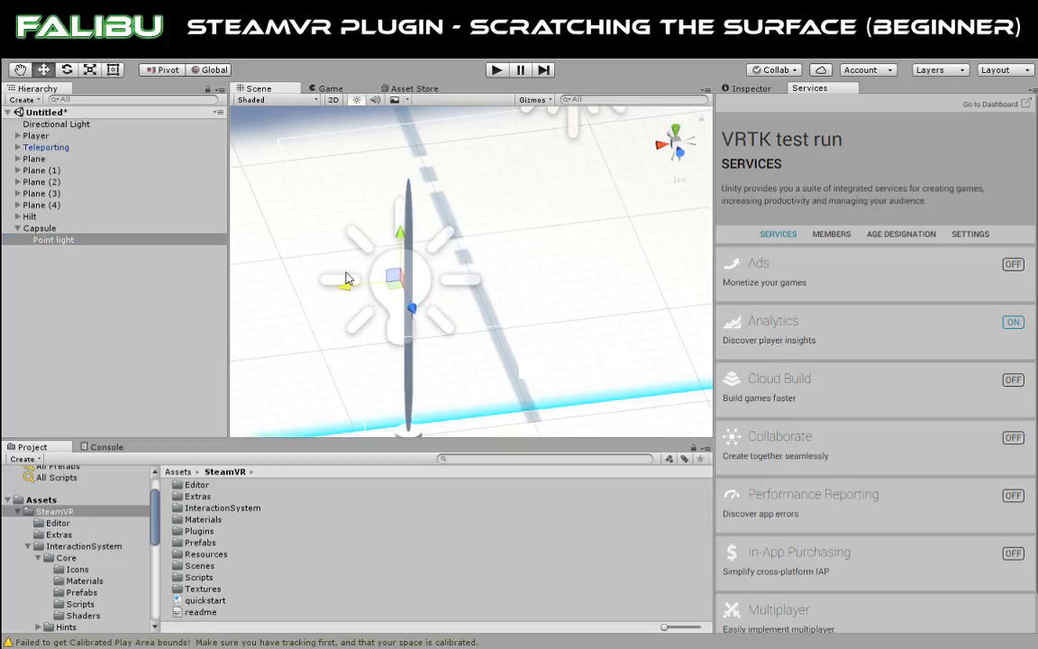
# Set the point light's color to light pink.
pyautogui.click(751, 89)
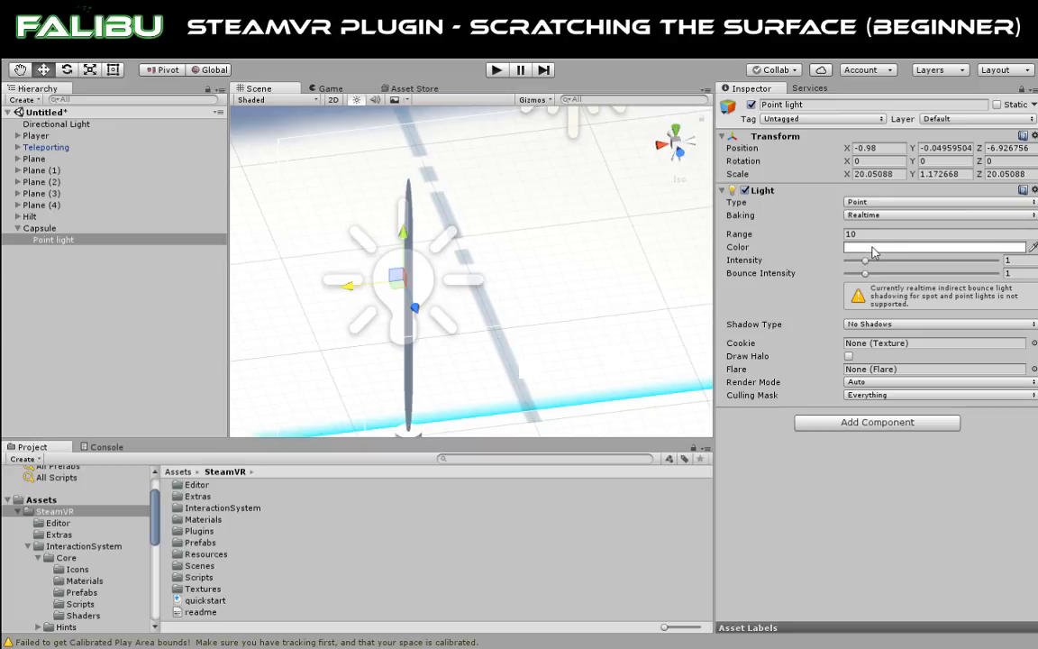
pyautogui.click(268, 97)
pyautogui.click(307, 112)
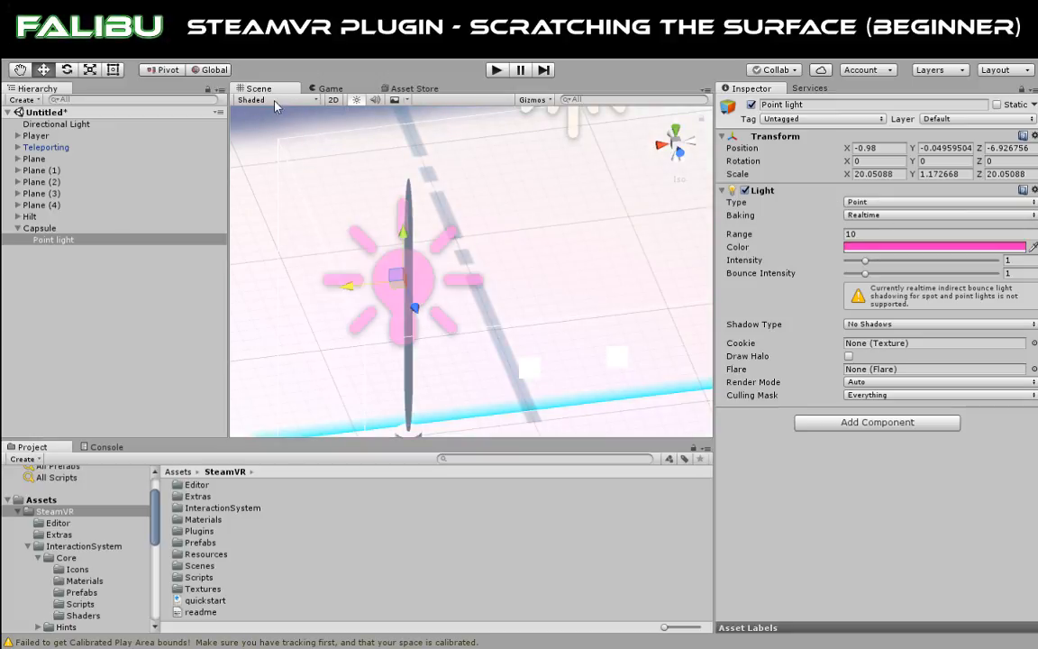
pyautogui.moveTo(274, 100); pyautogui.dragTo(242, 87)
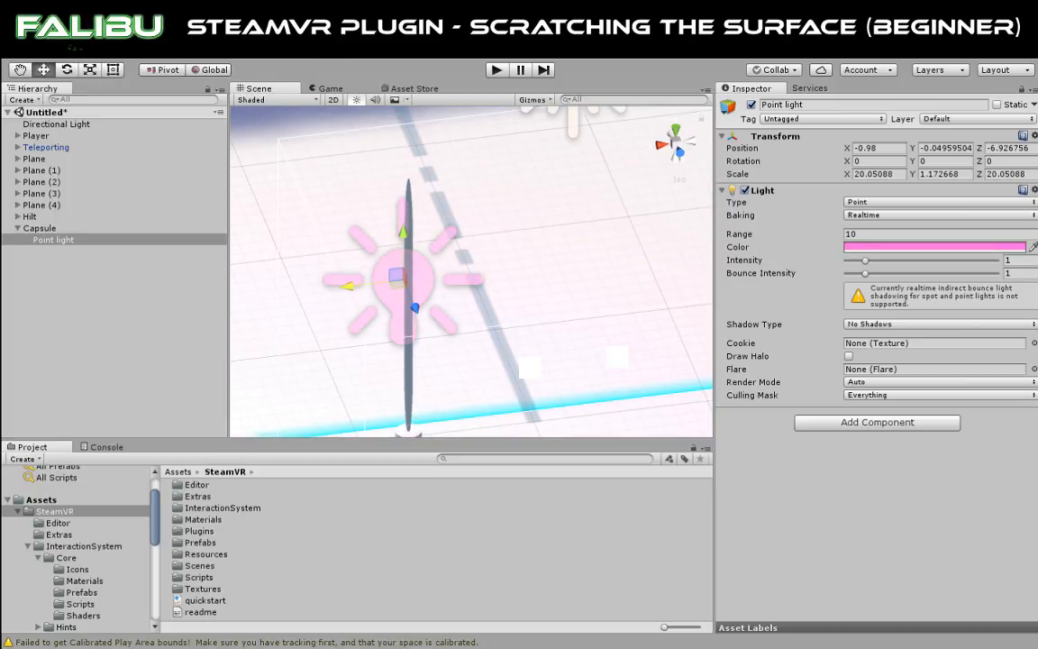
pyautogui.click(537, 209)
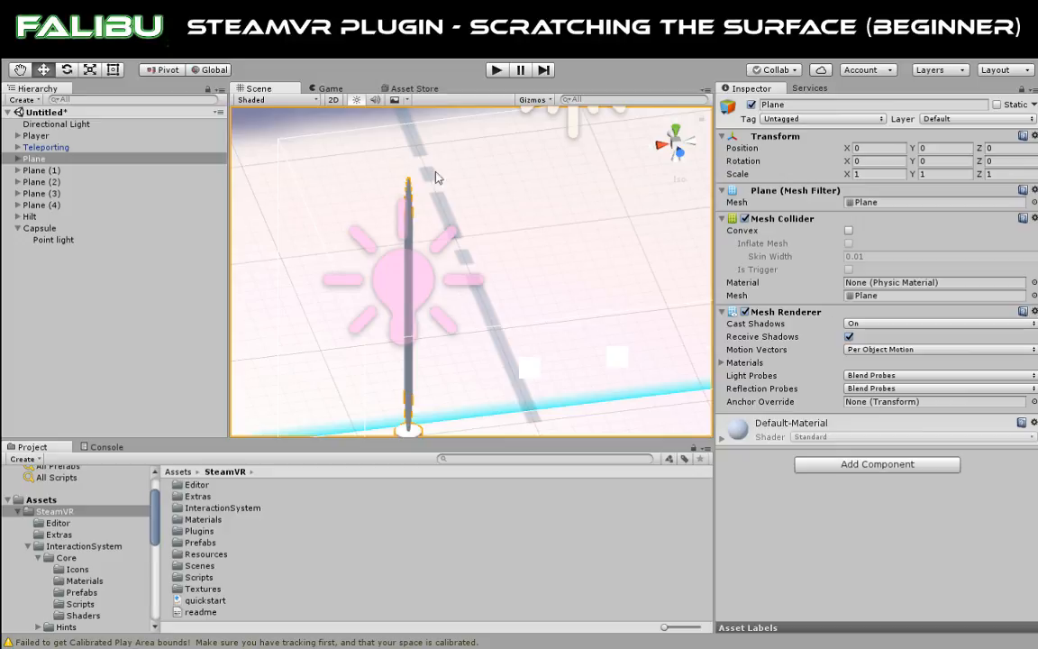
# Play the scene without VR, turn the camera to examine the lightsaber, and stop playback.
pyautogui.click(494, 74)
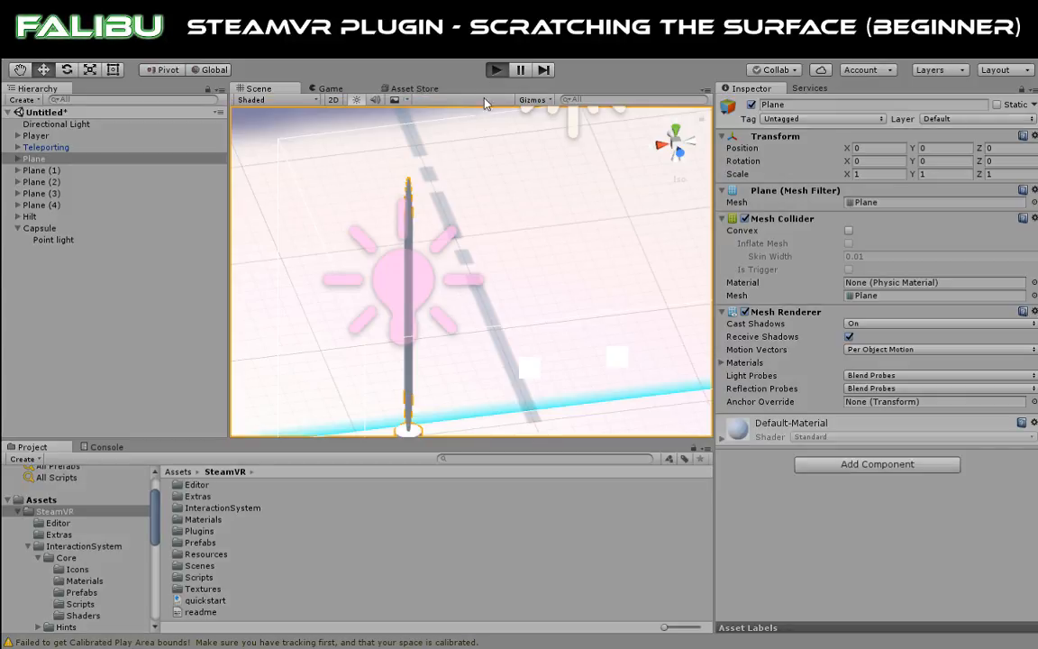
pyautogui.click(472, 421)
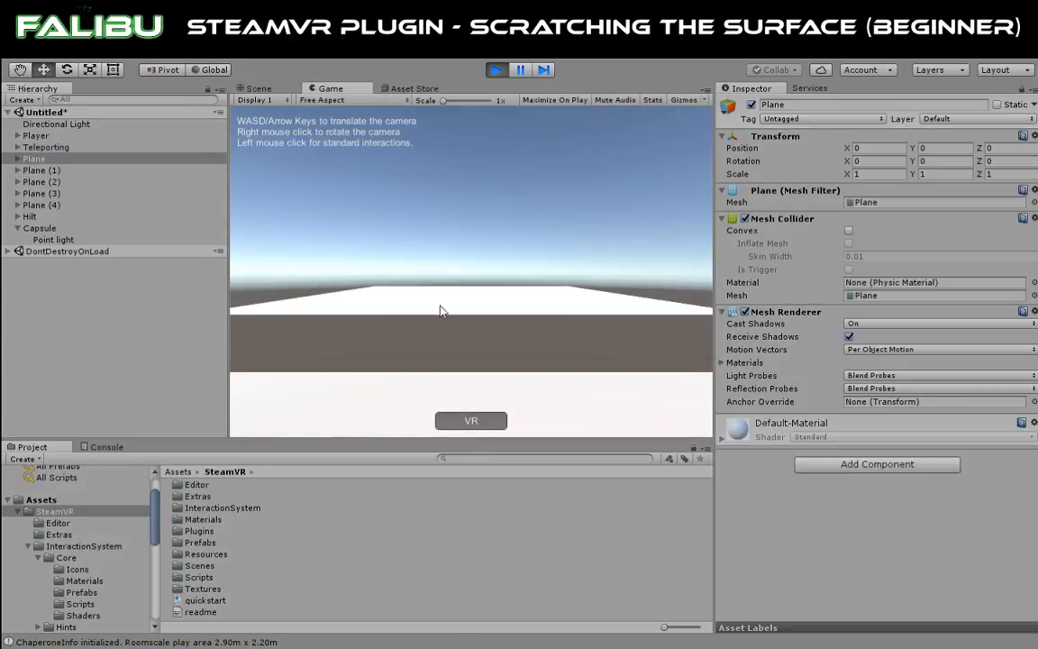
pyautogui.moveTo(441, 308); pyautogui.dragTo(638, 275, button='right')
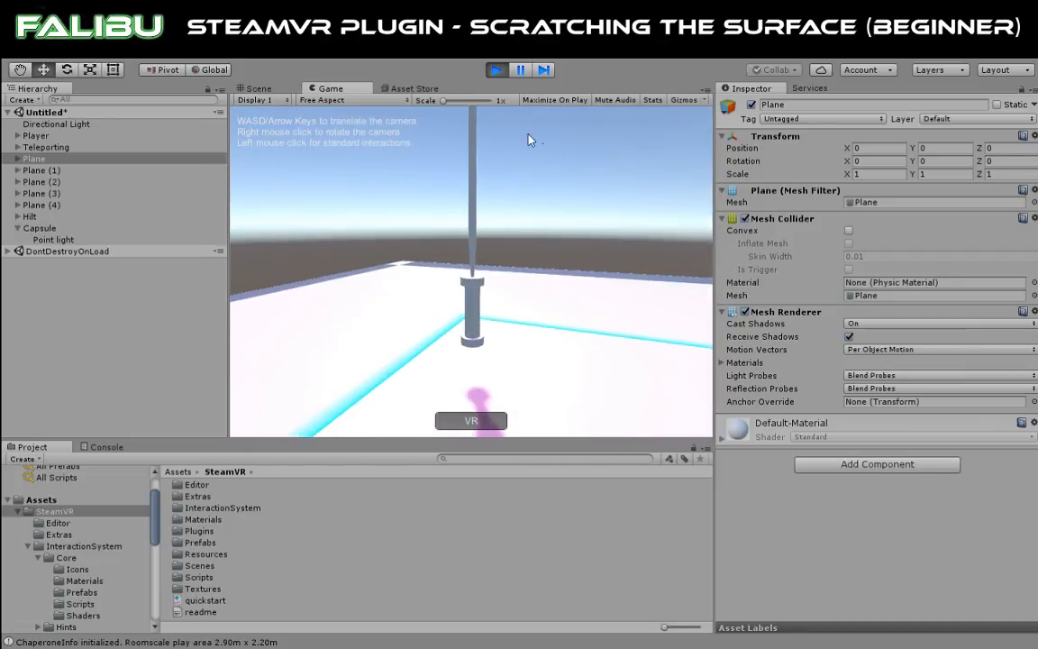
pyautogui.click(499, 73)
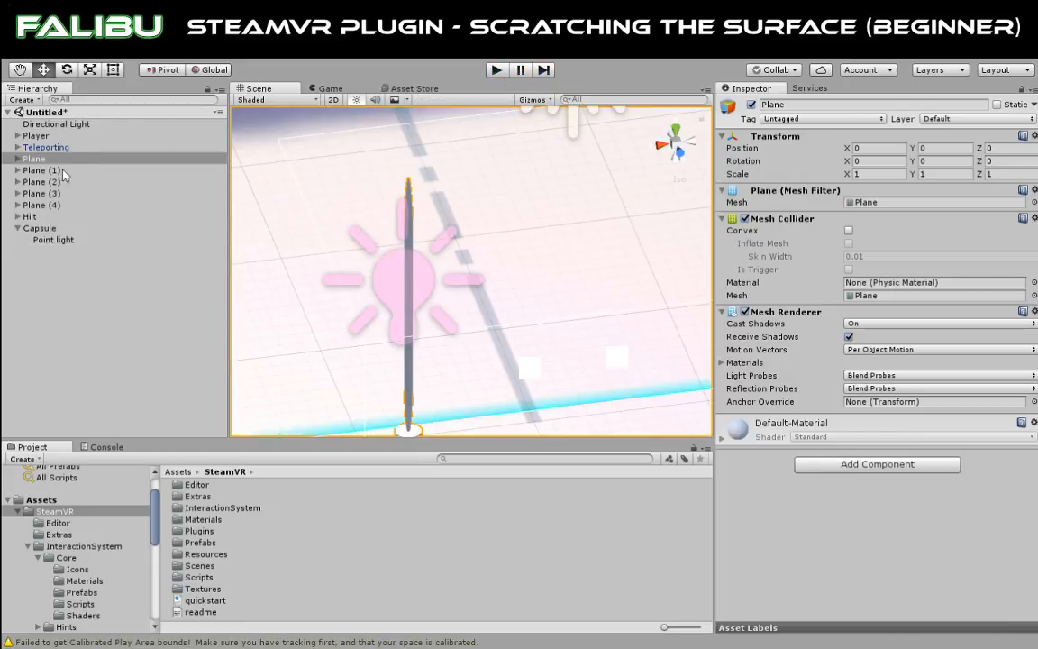
# Check the SteamVR Materials folder for a material that suits the blade capsule.
pyautogui.click(40, 229)
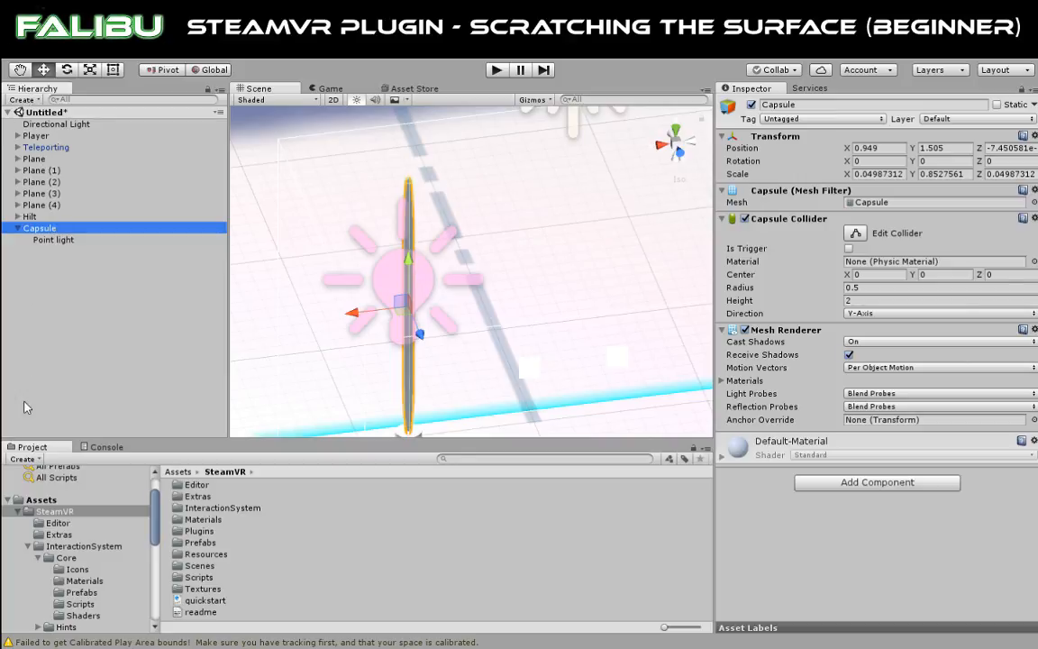
pyautogui.click(324, 520)
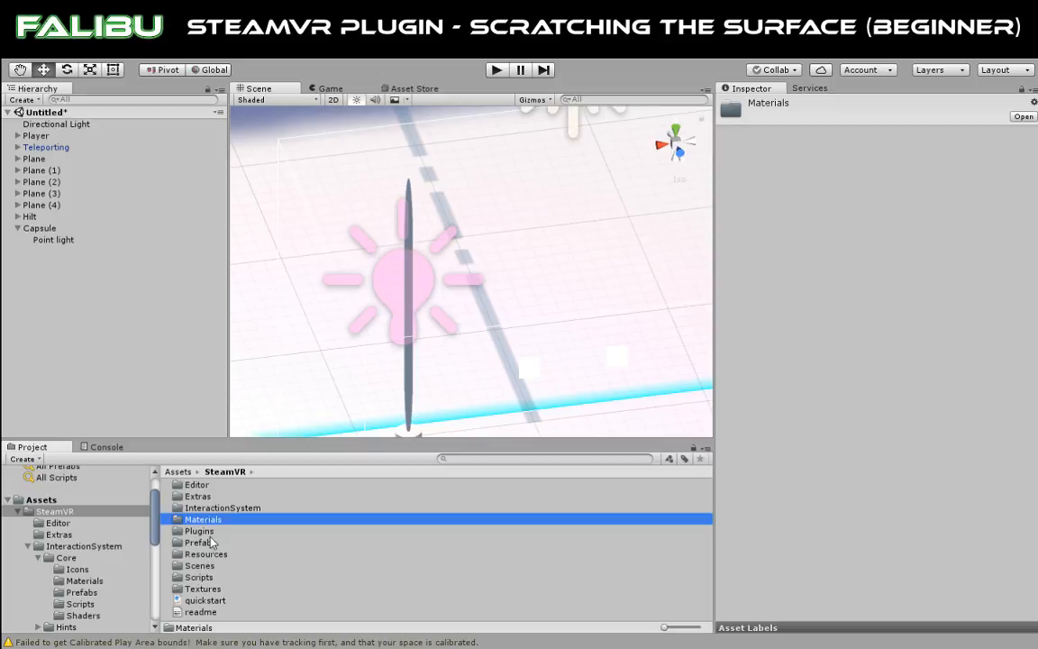
pyautogui.click(40, 228)
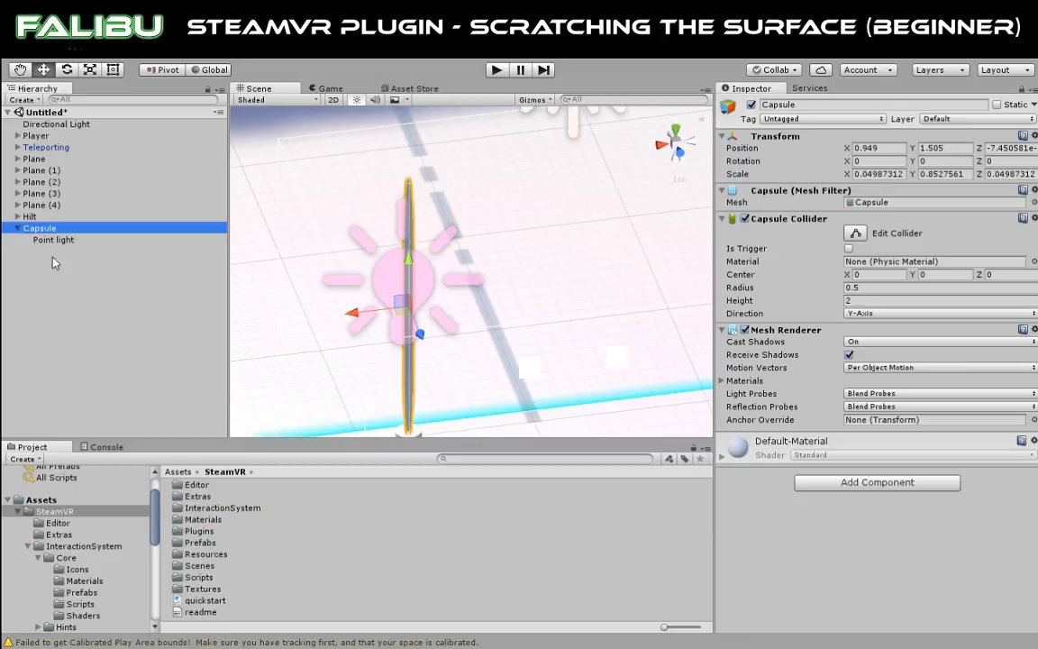
pyautogui.click(198, 520)
pyautogui.doubleClick(178, 522)
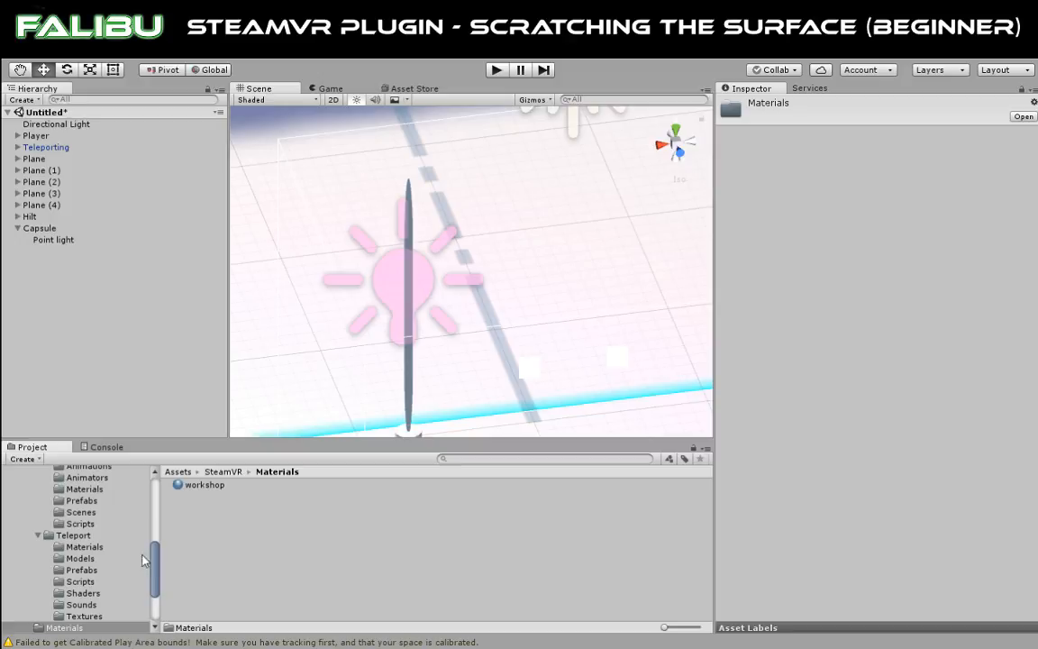
pyautogui.scroll(3, 154, 552)
pyautogui.click(223, 472)
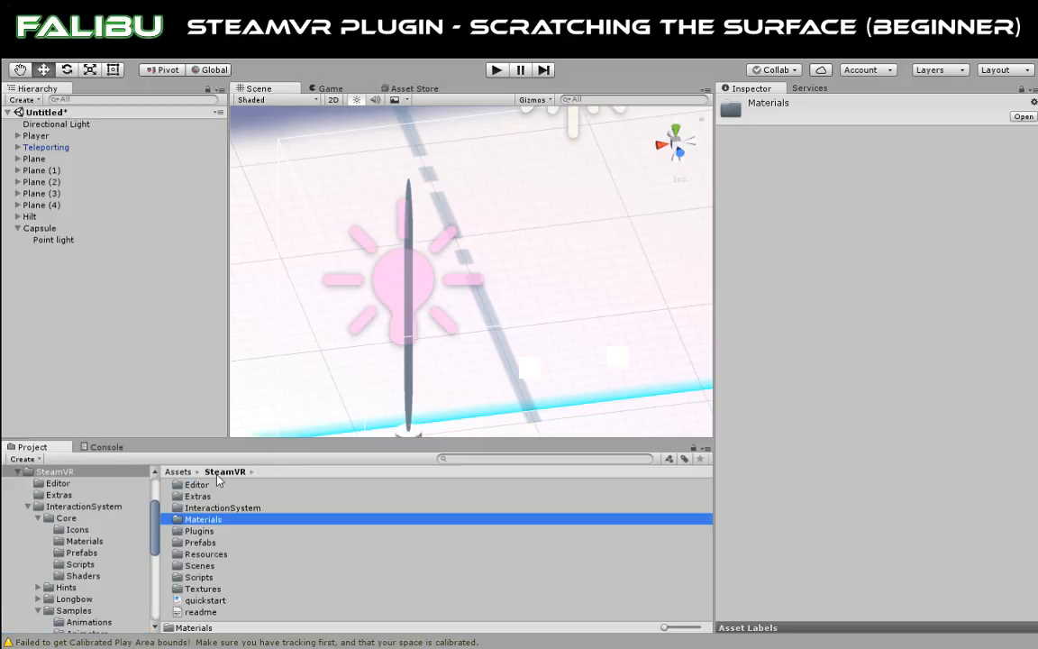
# Apply the TeleportAreaHighlighted material from InteractionSystem > Teleport > Materials to the blade capsule and open its settings.
pyautogui.doubleClick(185, 508)
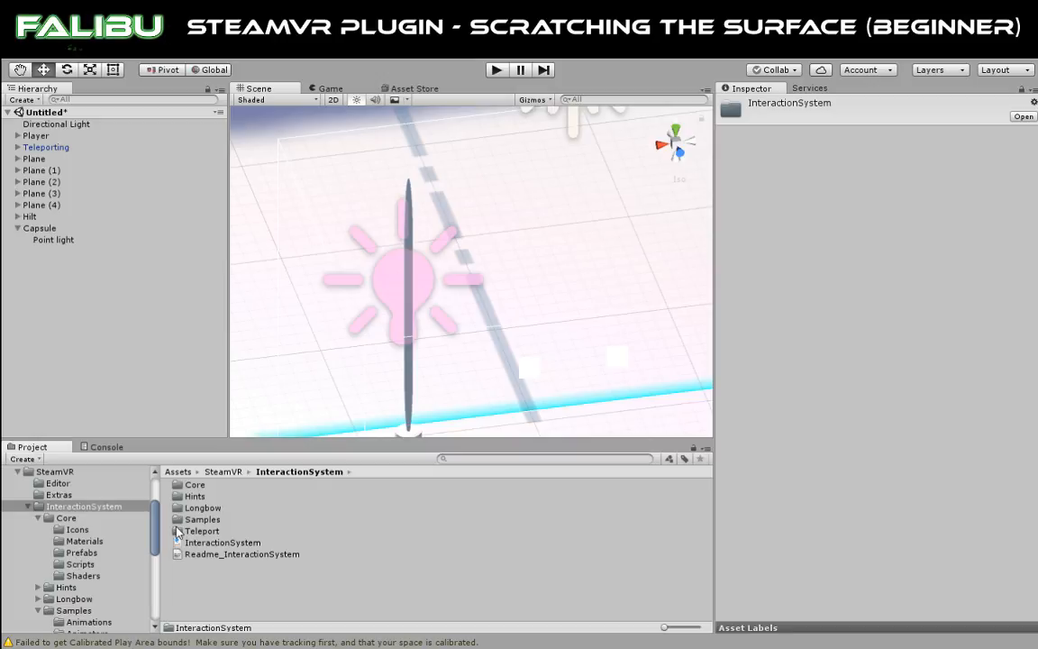
pyautogui.doubleClick(177, 532)
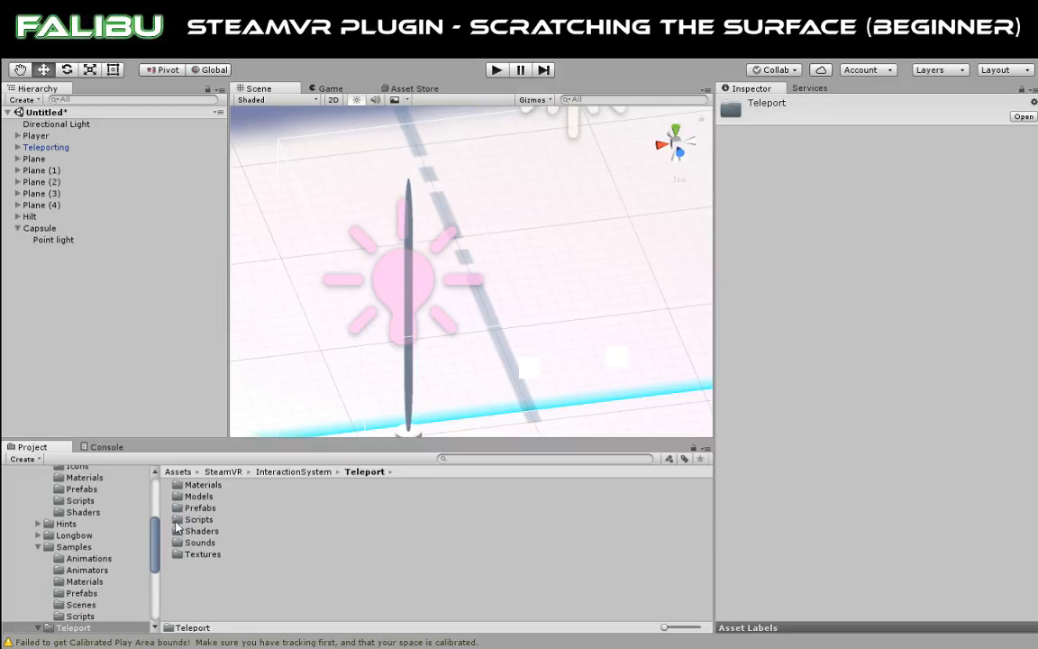
pyautogui.doubleClick(176, 488)
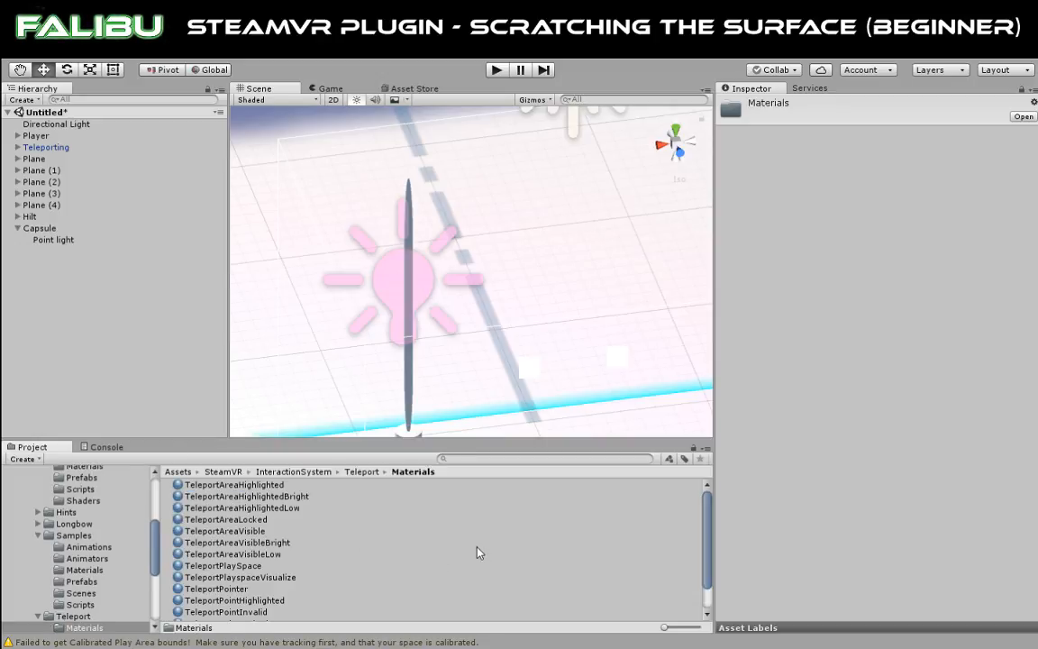
pyautogui.scroll(-2, 478, 553)
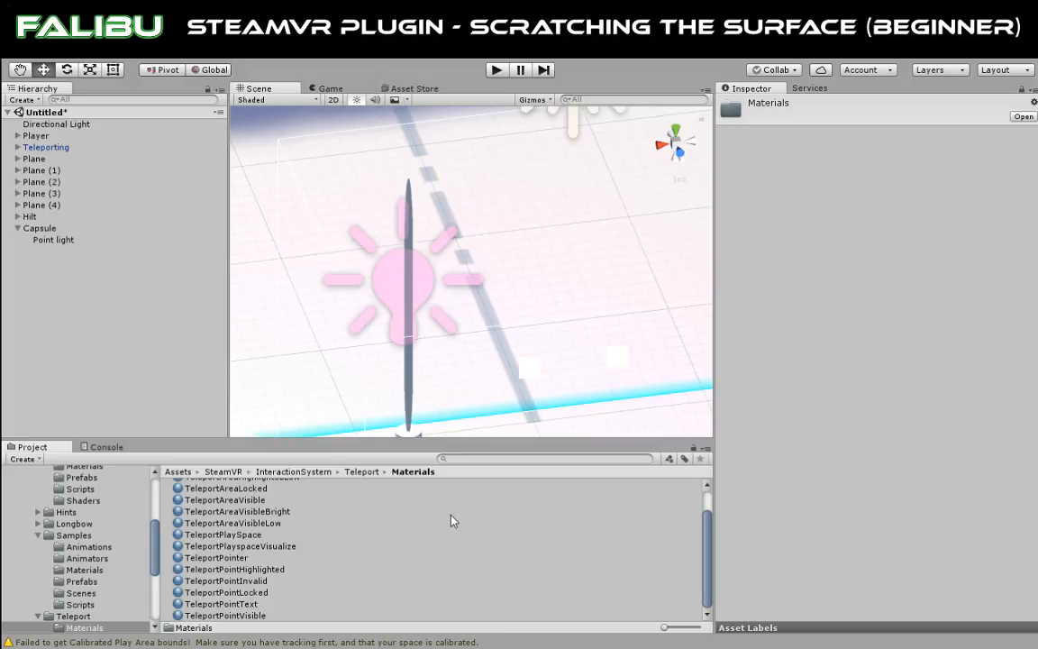
pyautogui.scroll(2, 453, 521)
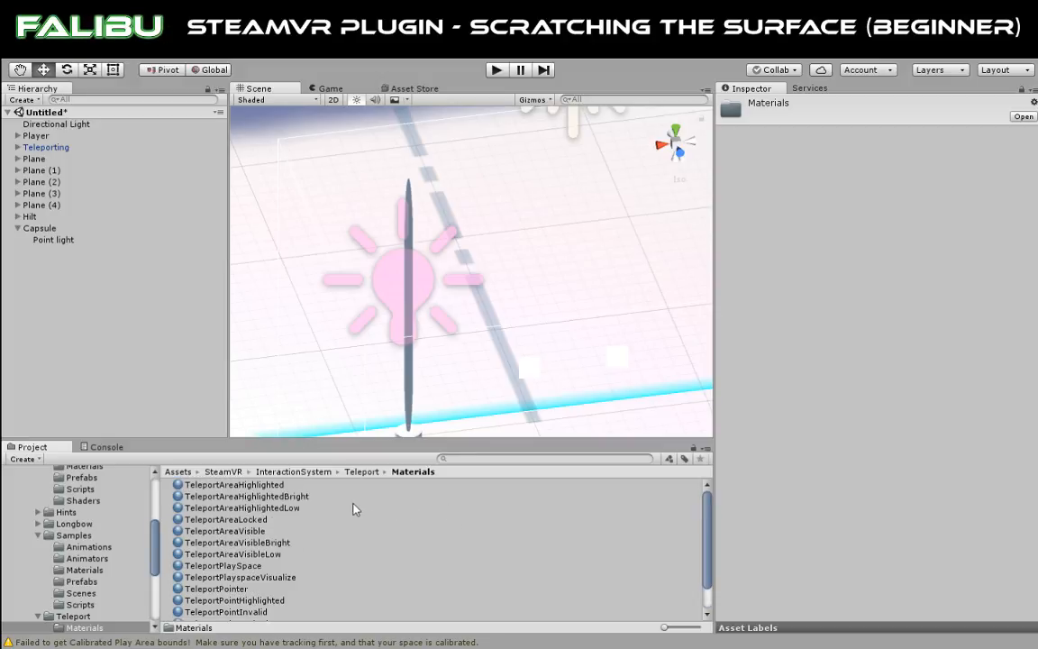
pyautogui.click(256, 487)
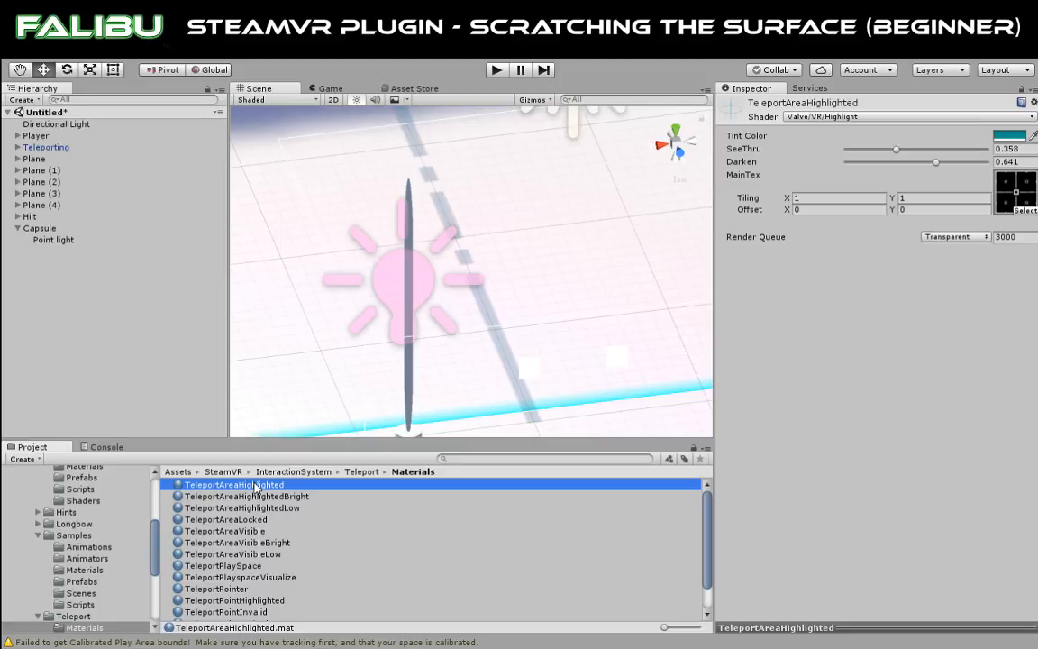
pyautogui.moveTo(255, 484); pyautogui.dragTo(61, 242)
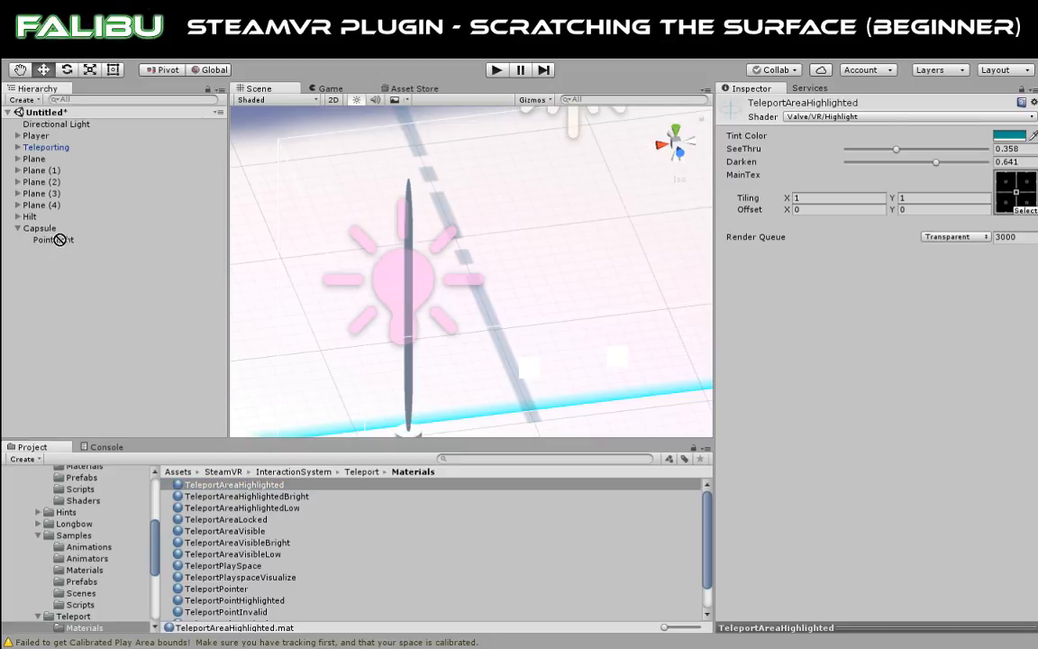
pyautogui.moveTo(58, 239)
pyautogui.mouseDown()
pyautogui.moveTo(54, 221)
pyautogui.moveTo(55, 249)
pyautogui.moveTo(52, 217)
pyautogui.moveTo(49, 232)
pyautogui.mouseUp()
pyautogui.click(49, 232)
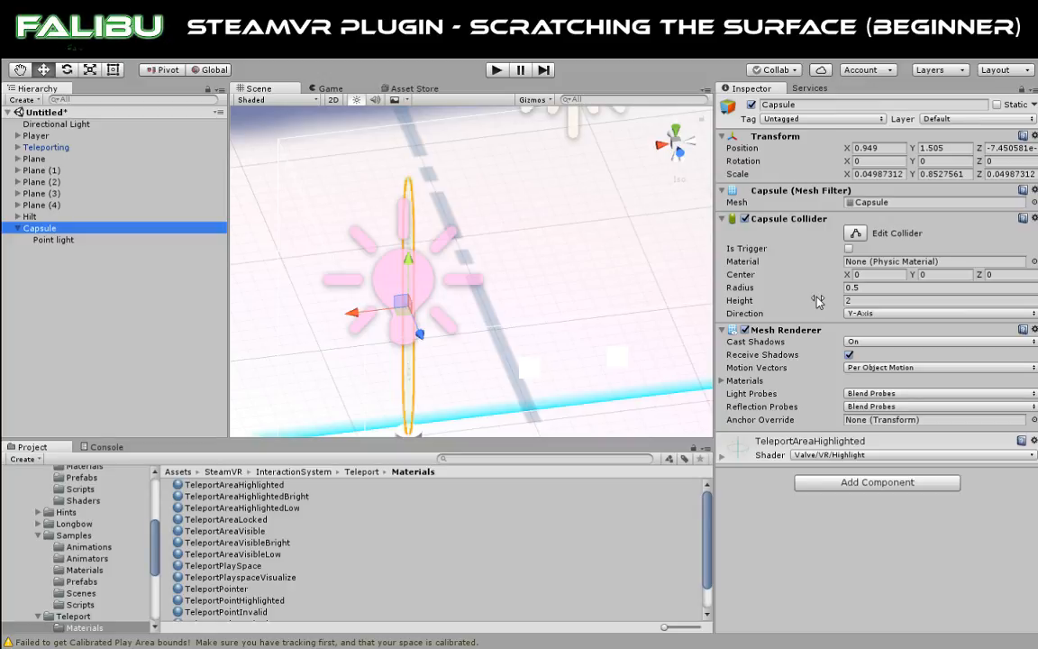
pyautogui.doubleClick(920, 448)
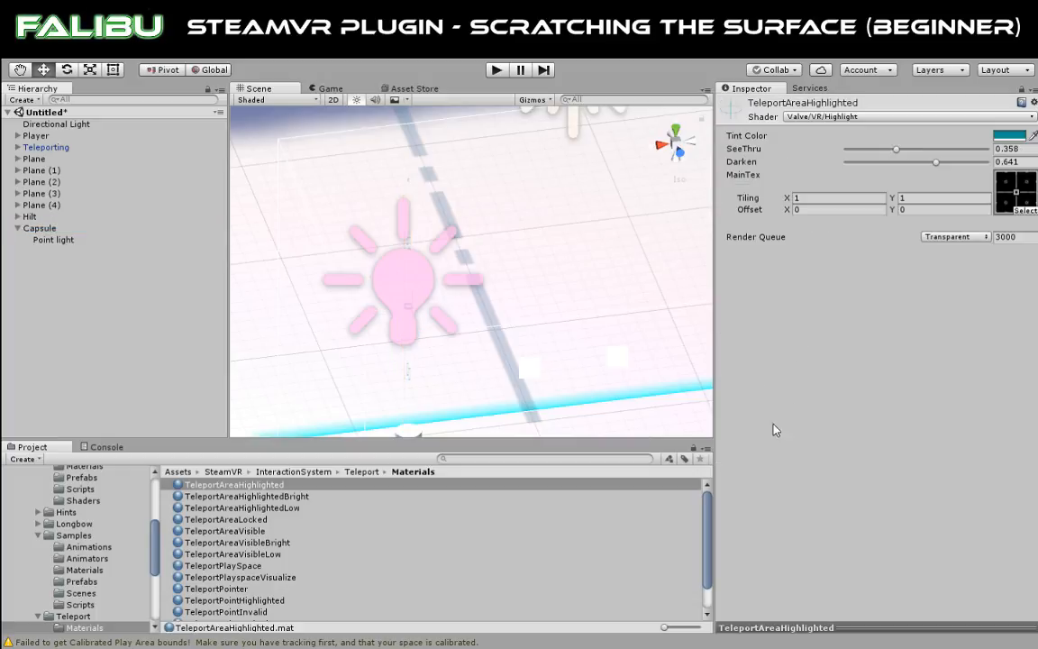
# Create a new material in the Assets folder with a bright pink albedo and a light pink emission at intensity 1.
pyautogui.scroll(5, 139, 494)
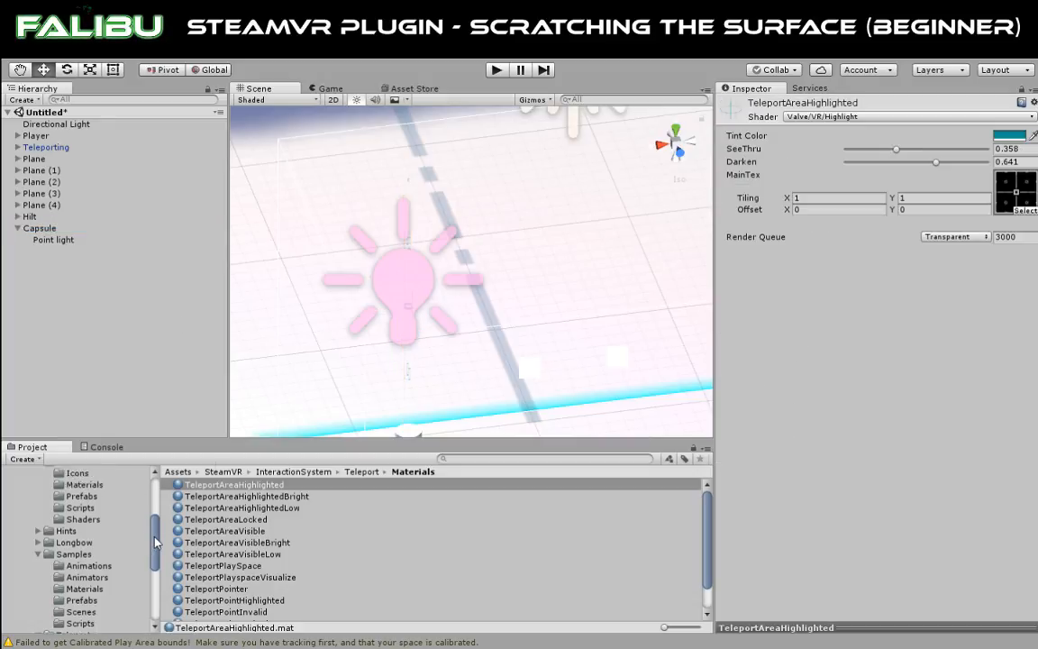
pyautogui.click(20, 539)
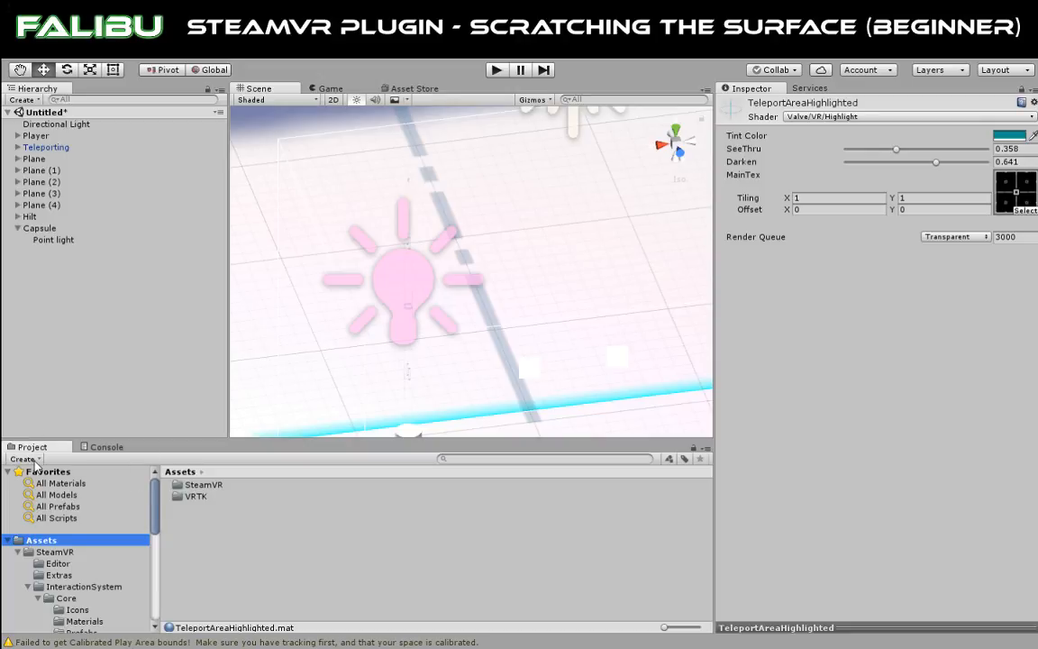
pyautogui.click(70, 222)
pyautogui.click(854, 169)
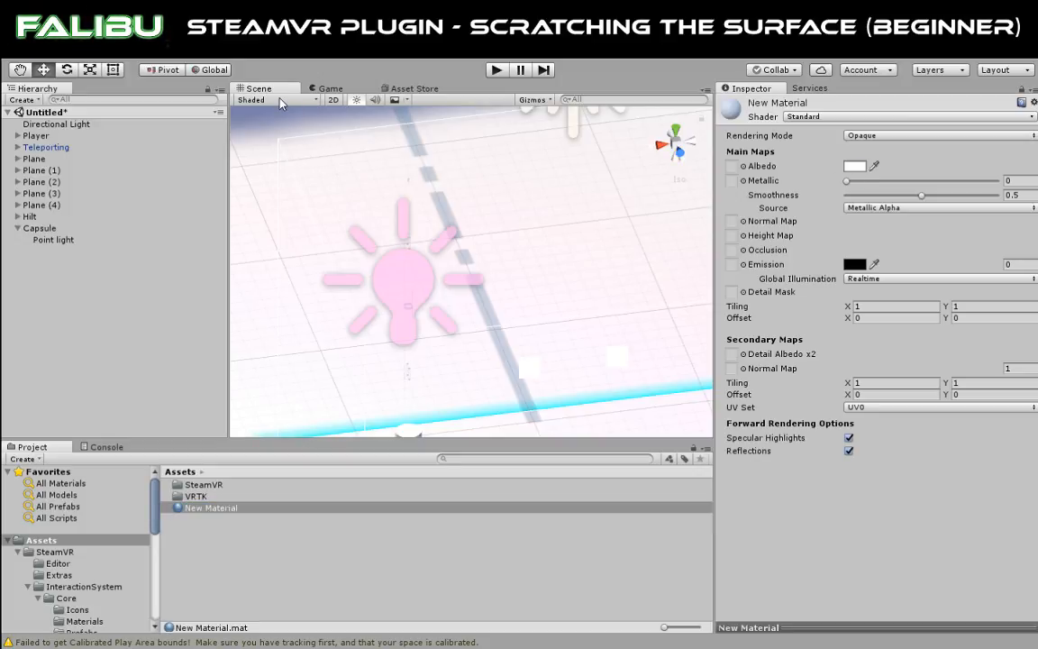
pyautogui.moveTo(252, 91); pyautogui.dragTo(238, 77)
pyautogui.moveTo(266, 115); pyautogui.dragTo(281, 91)
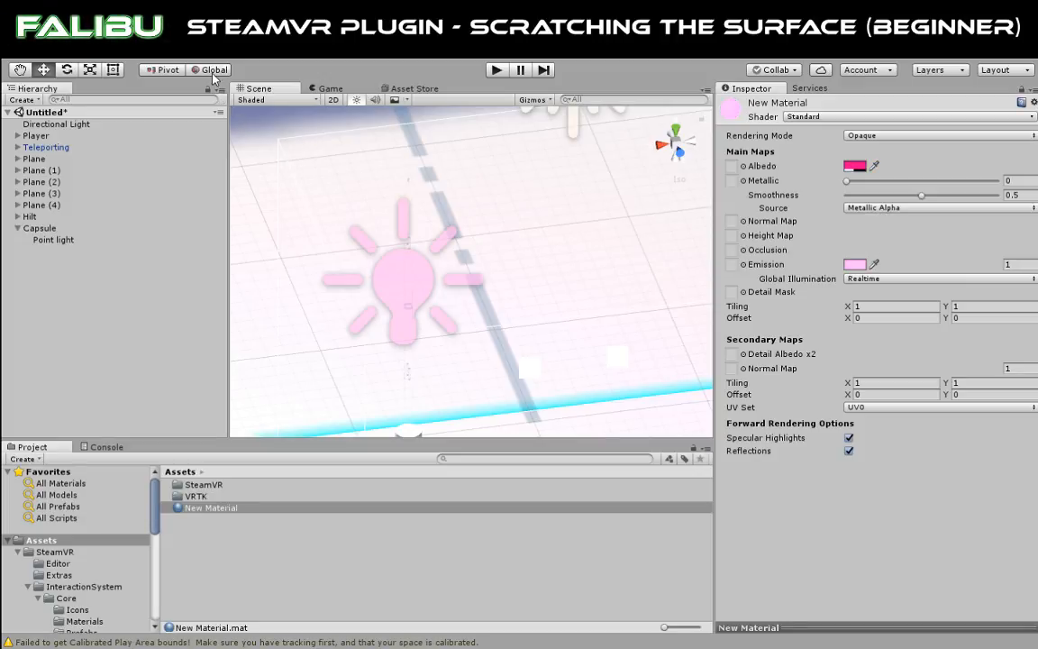
# Apply New Material from the Assets folder to the blade capsule and frame the capsule in the scene.
pyautogui.click(352, 55)
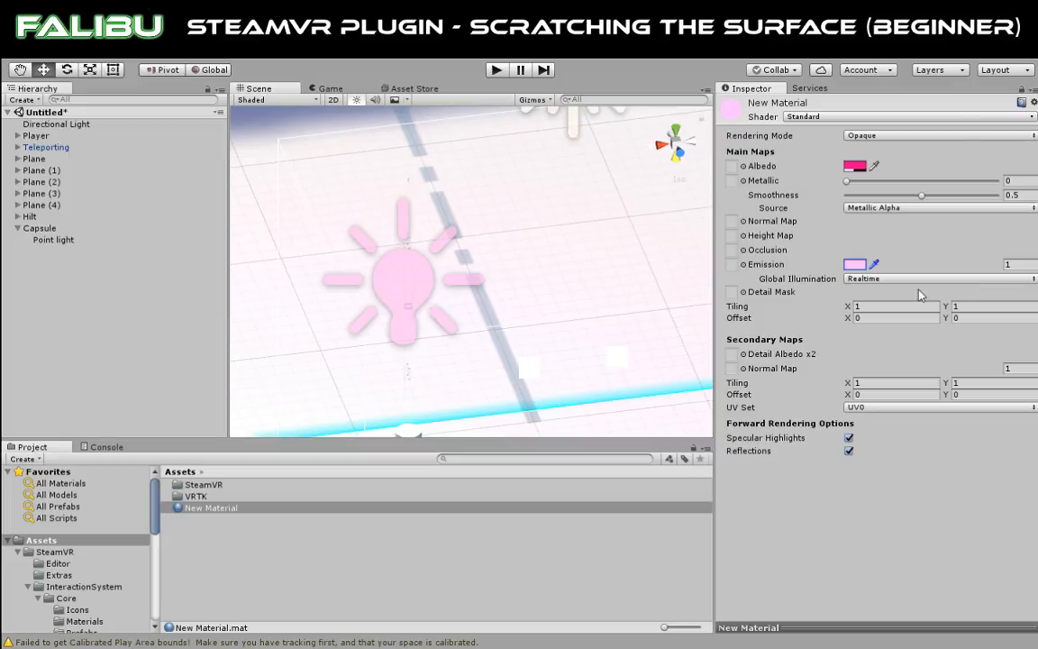
pyautogui.scroll(-6, 510, 248)
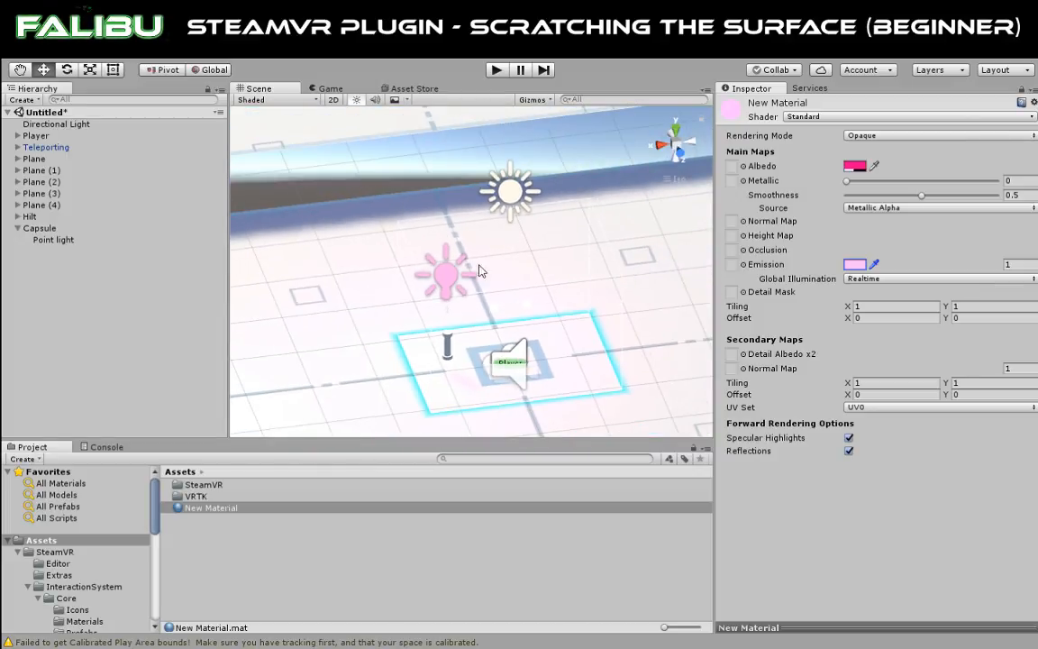
pyautogui.moveTo(202, 511); pyautogui.dragTo(42, 232)
pyautogui.click(41, 229)
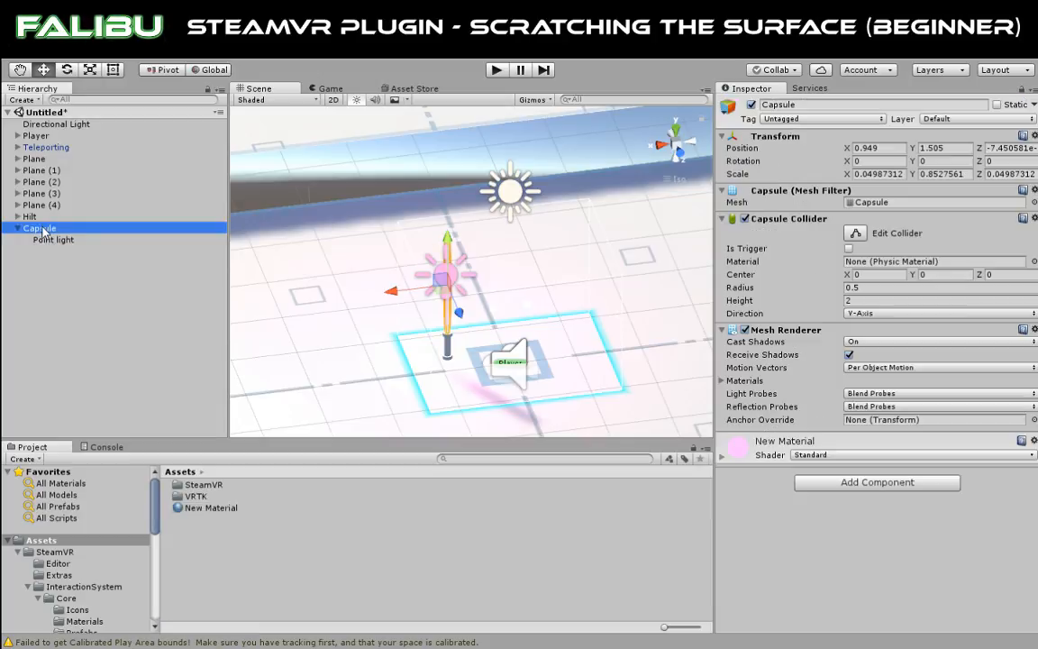
pyautogui.press('f')
# Play the scene in 2D Debug mode, move the camera around to examine the pink blade, and stop playback.
pyautogui.click(497, 71)
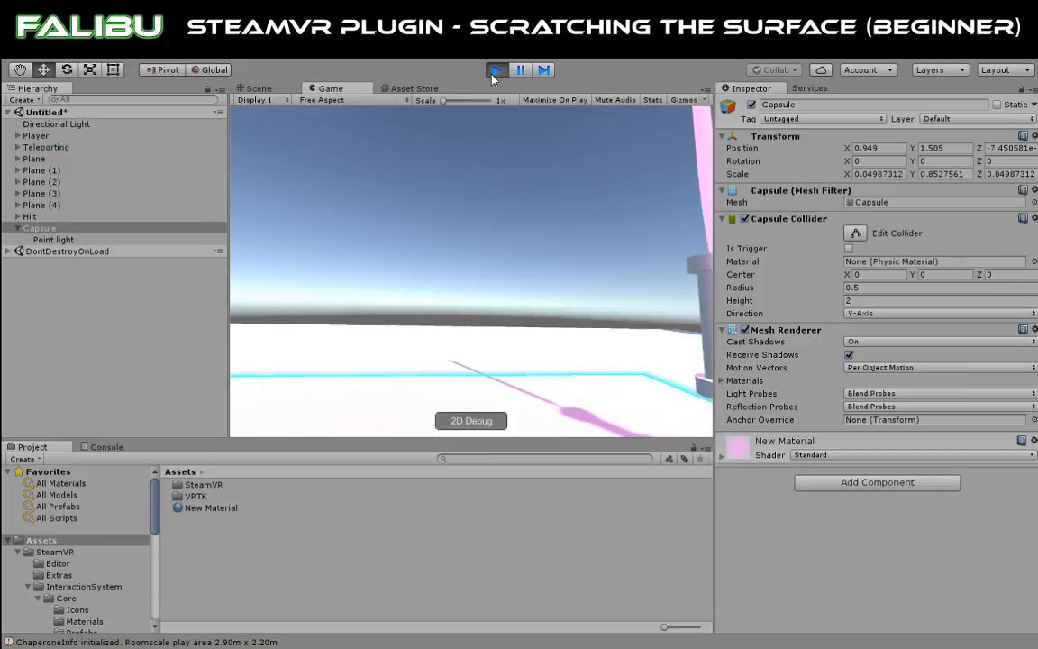
pyautogui.click(476, 424)
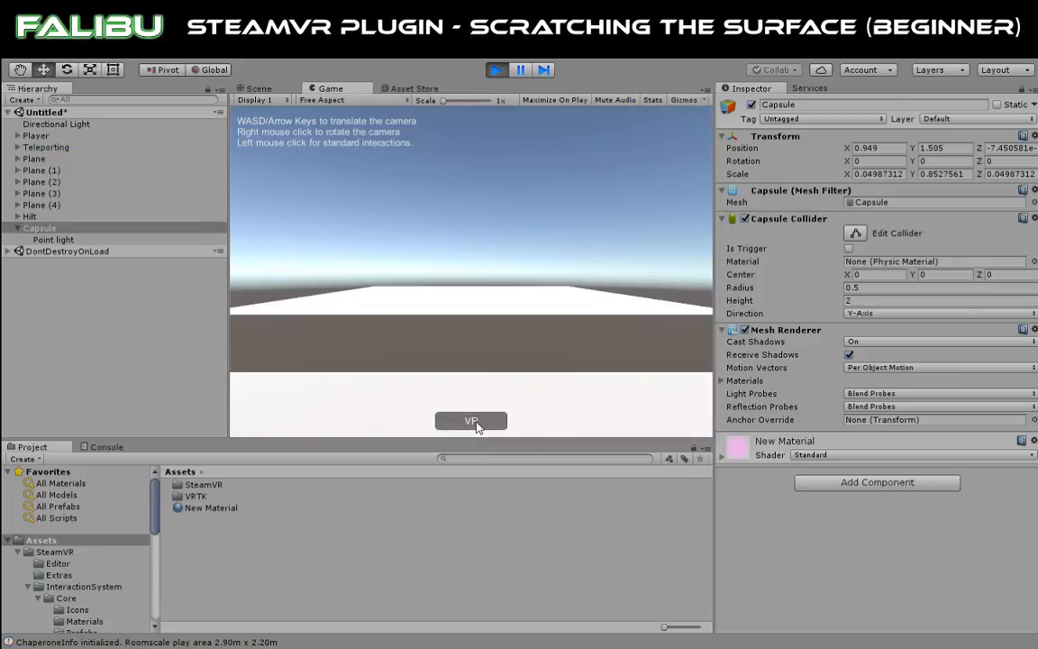
pyautogui.moveTo(453, 284); pyautogui.dragTo(394, 233, button='right')
pyautogui.press('w')
pyautogui.press('s')
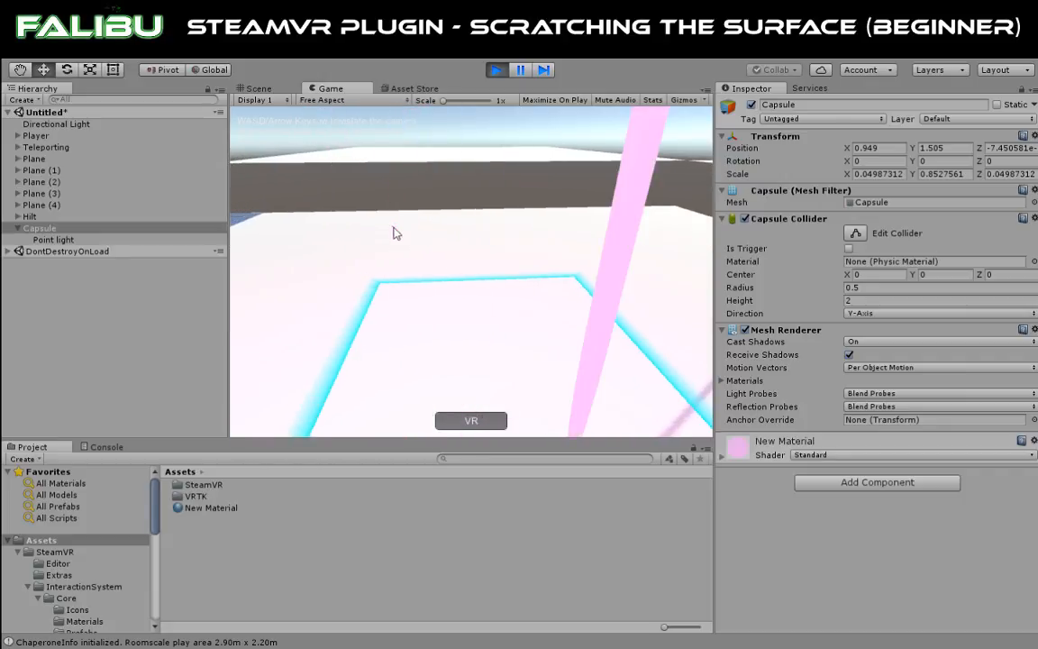
pyautogui.click(39, 231)
pyautogui.click(497, 69)
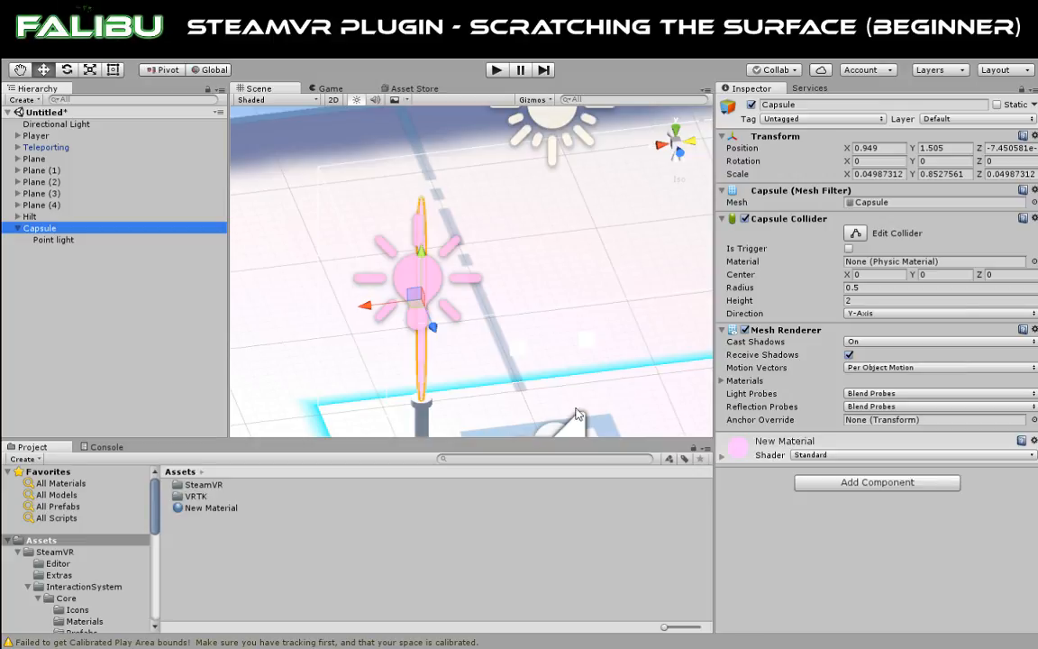
# Expand New Material's settings on the blade capsule and make its albedo colour fully opaque.
pyautogui.click(747, 456)
pyautogui.click(746, 455)
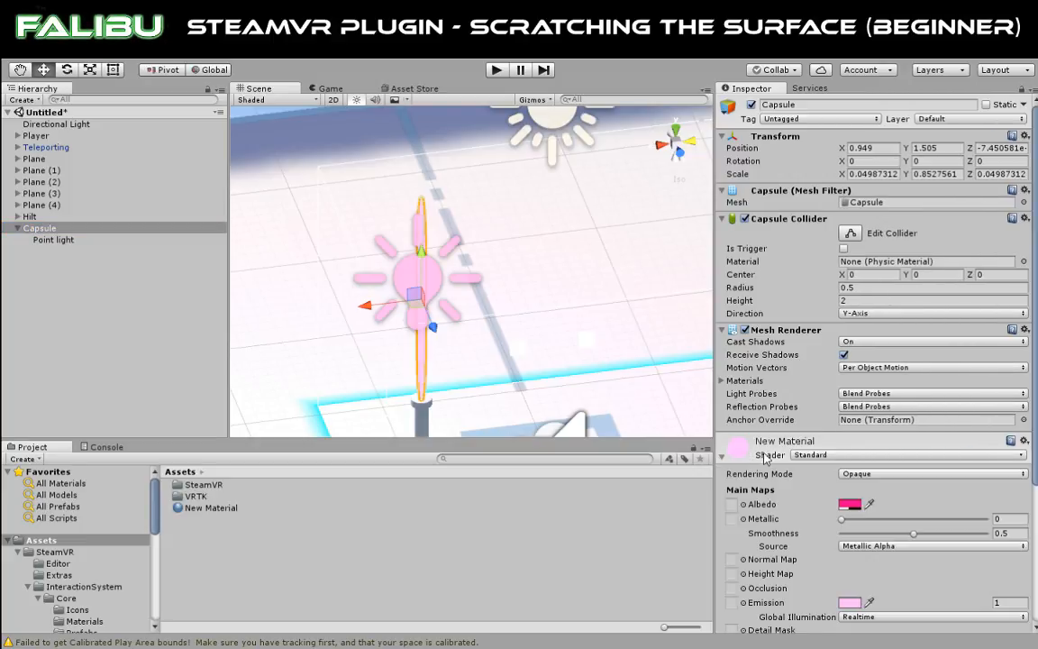
pyautogui.scroll(-2, 899, 595)
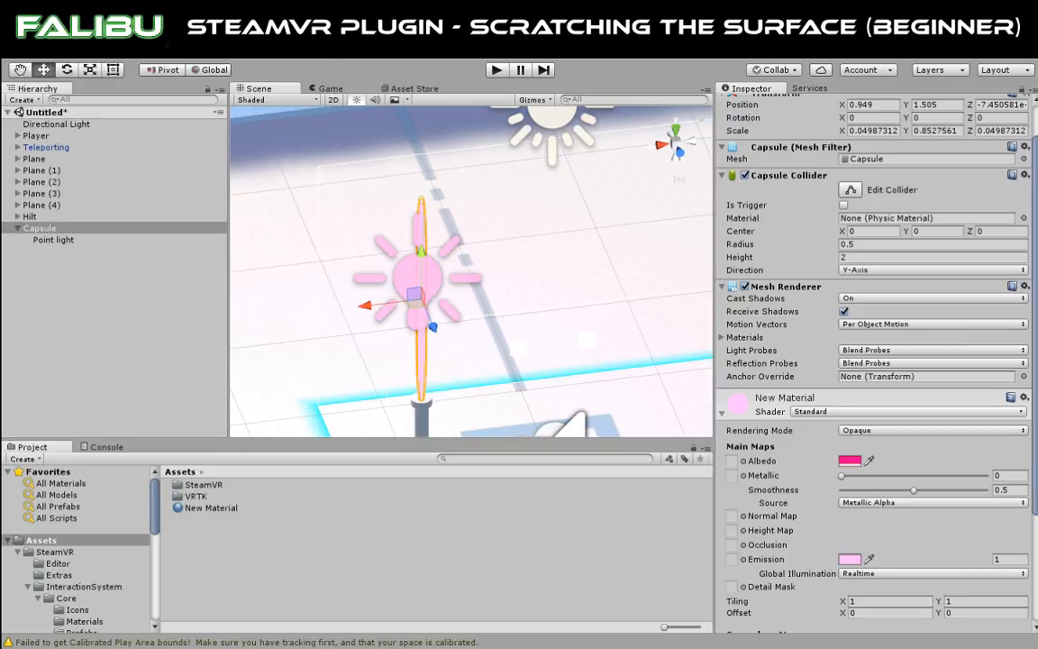
pyautogui.click(546, 283)
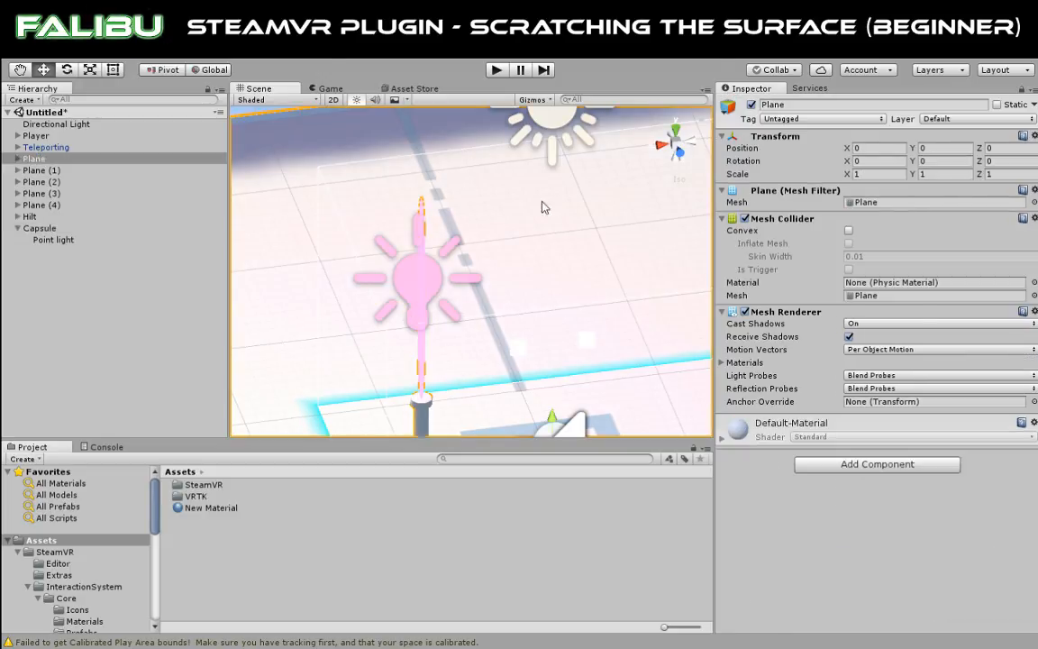
# Replay the scene in 2D Debug mode to check the blade with the adjusted albedo, and stop playback.
pyautogui.click(498, 70)
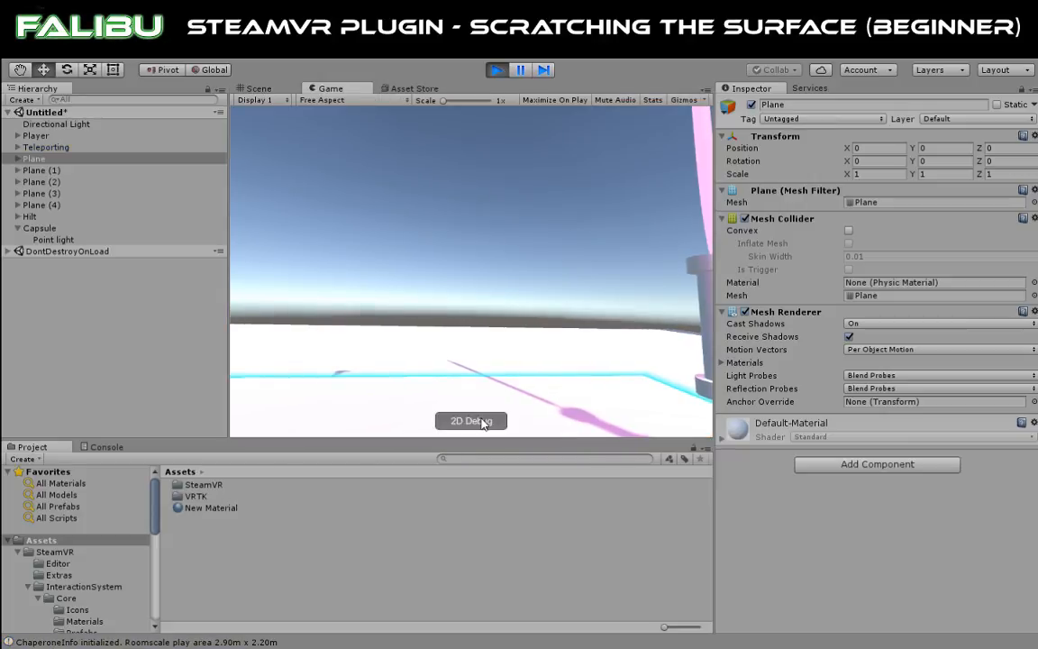
pyautogui.click(484, 423)
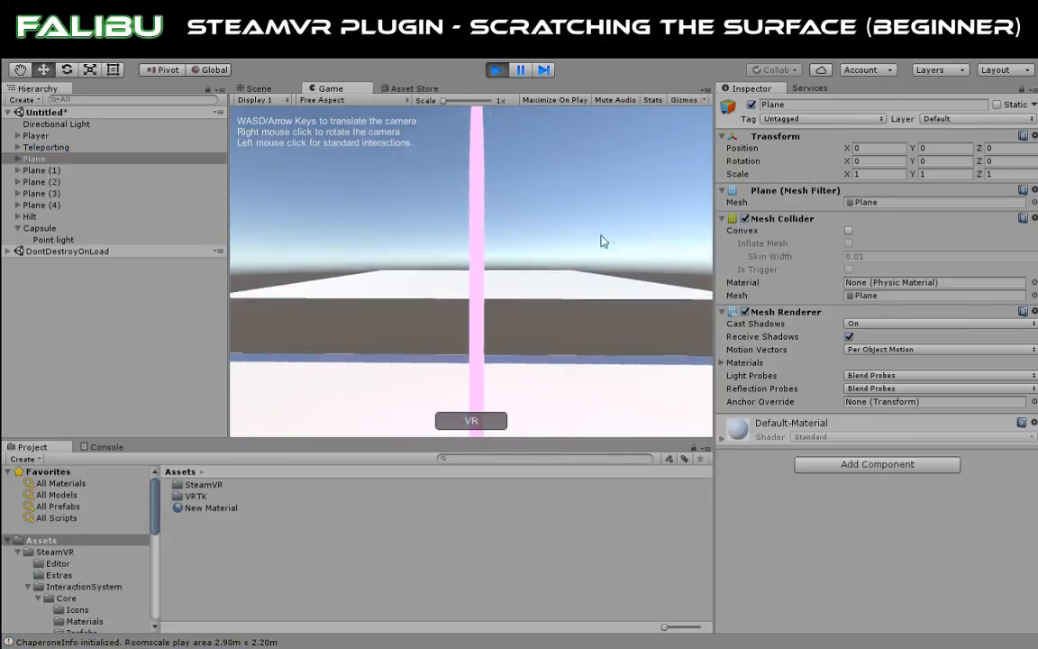
pyautogui.moveTo(604, 242); pyautogui.dragTo(564, 229, button='right')
pyautogui.click(503, 69)
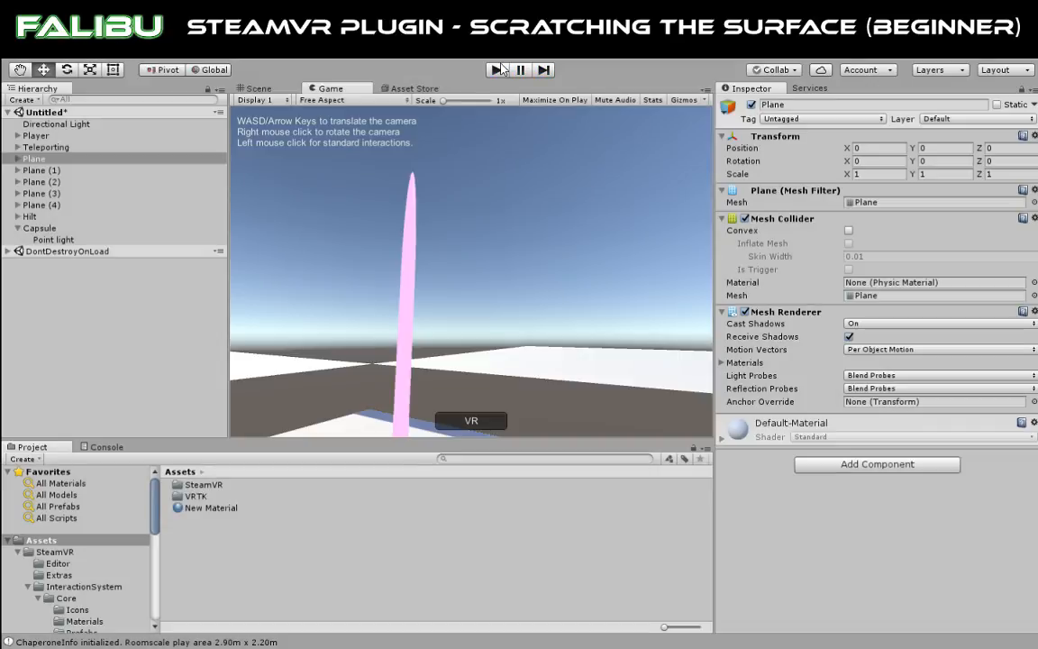
# Switch New Material's shader to Particles/Additive and set its tint colour to bright pink.
pyautogui.click(43, 229)
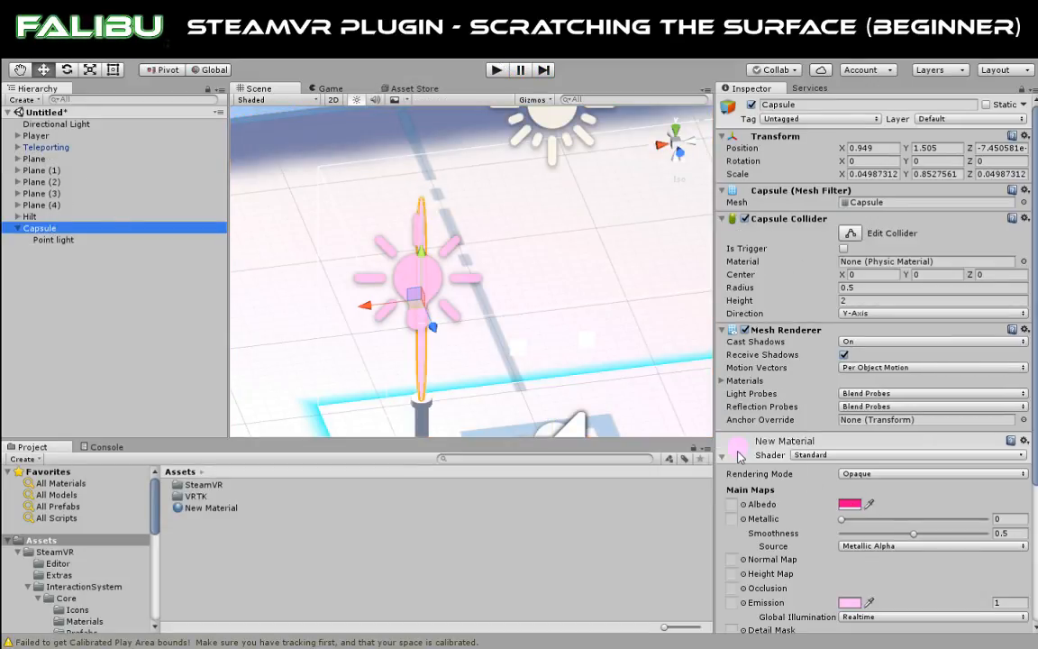
pyautogui.click(213, 508)
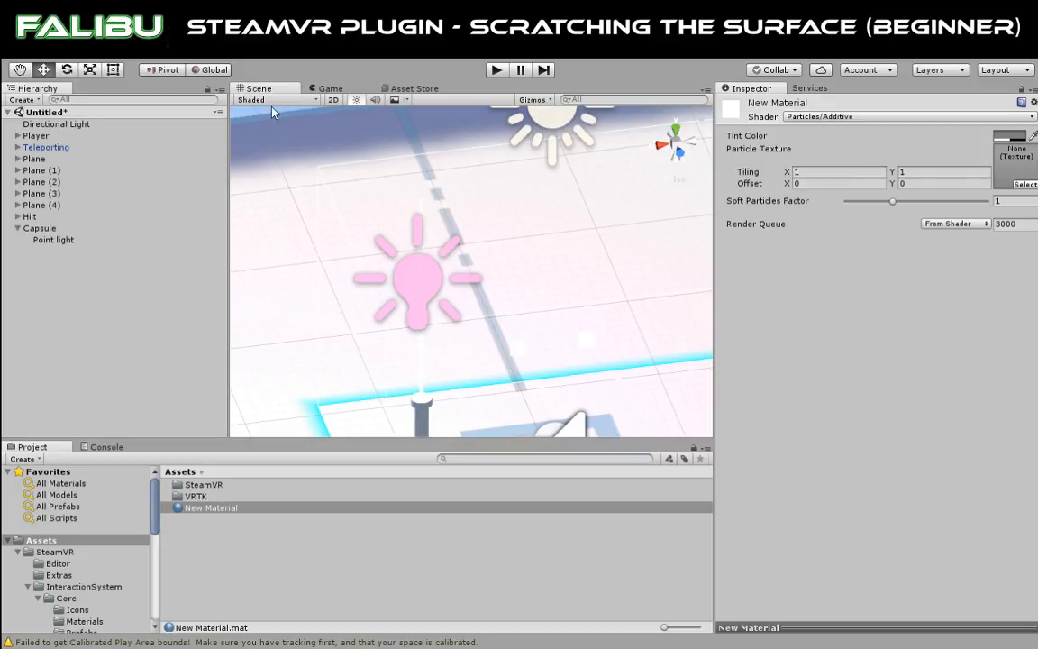
pyautogui.moveTo(271, 107); pyautogui.dragTo(255, 88)
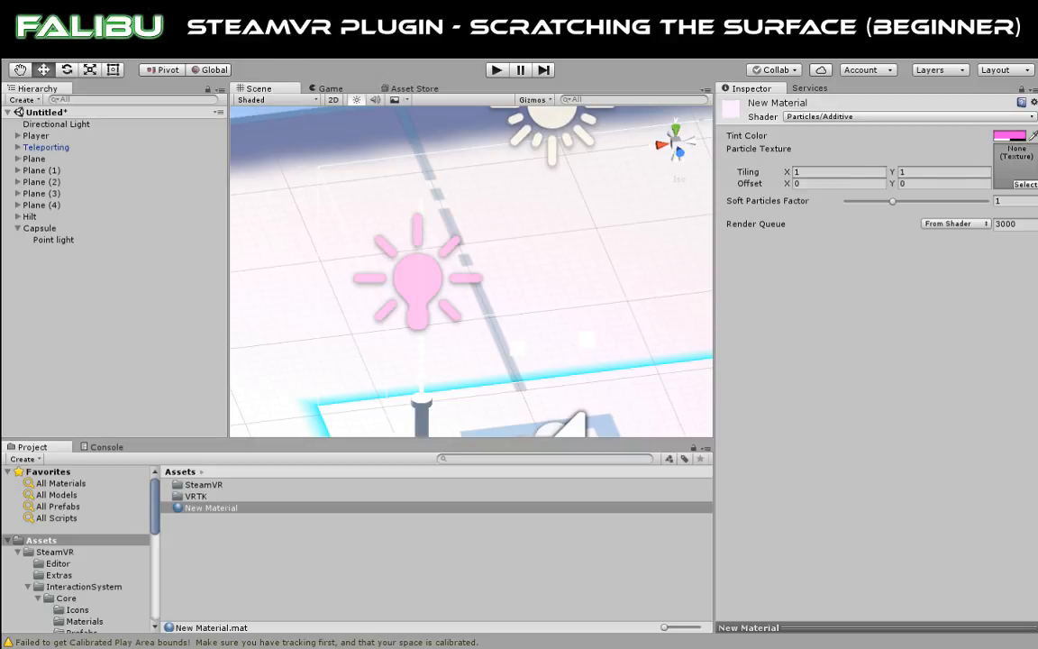
pyautogui.click(317, 54)
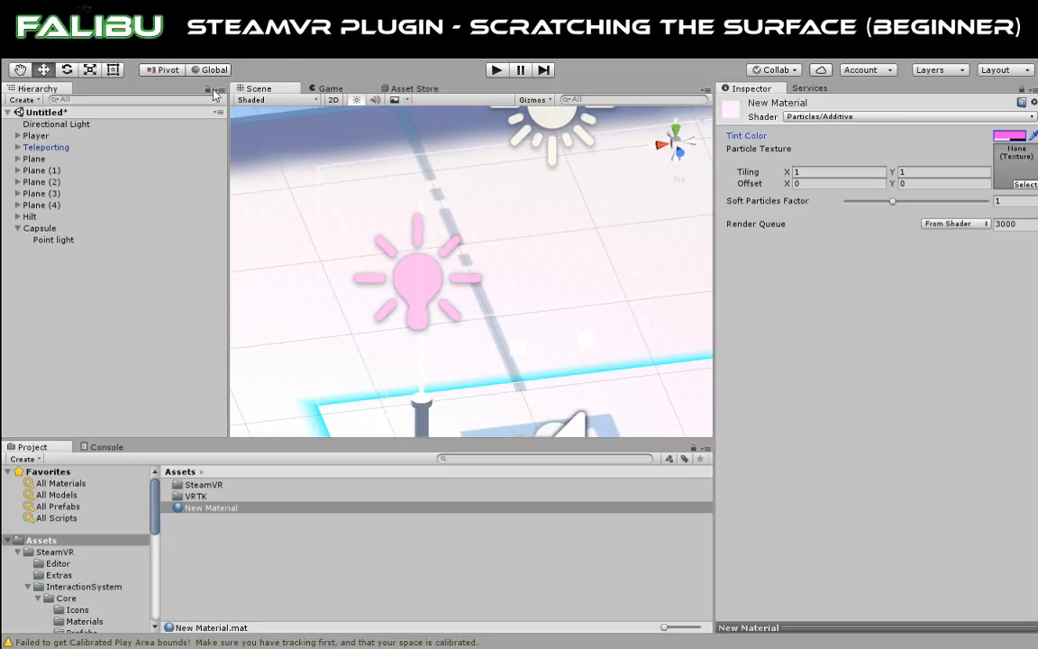
# Play the scene in 2D Debug mode, move around the blade to examine its additive glow, and stop playback.
pyautogui.click(497, 71)
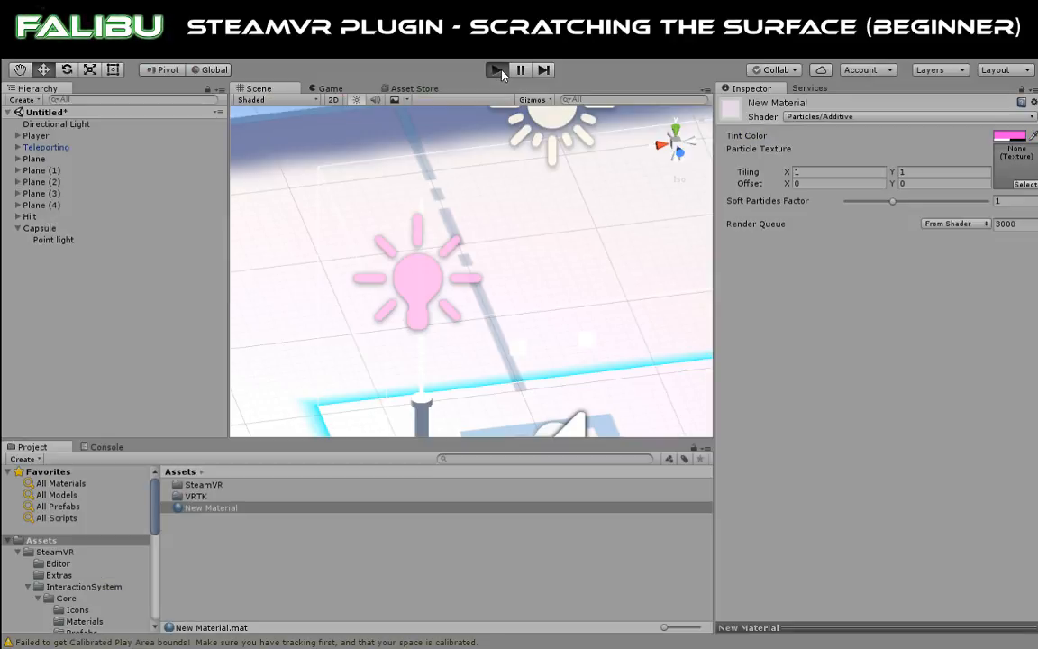
pyautogui.click(498, 70)
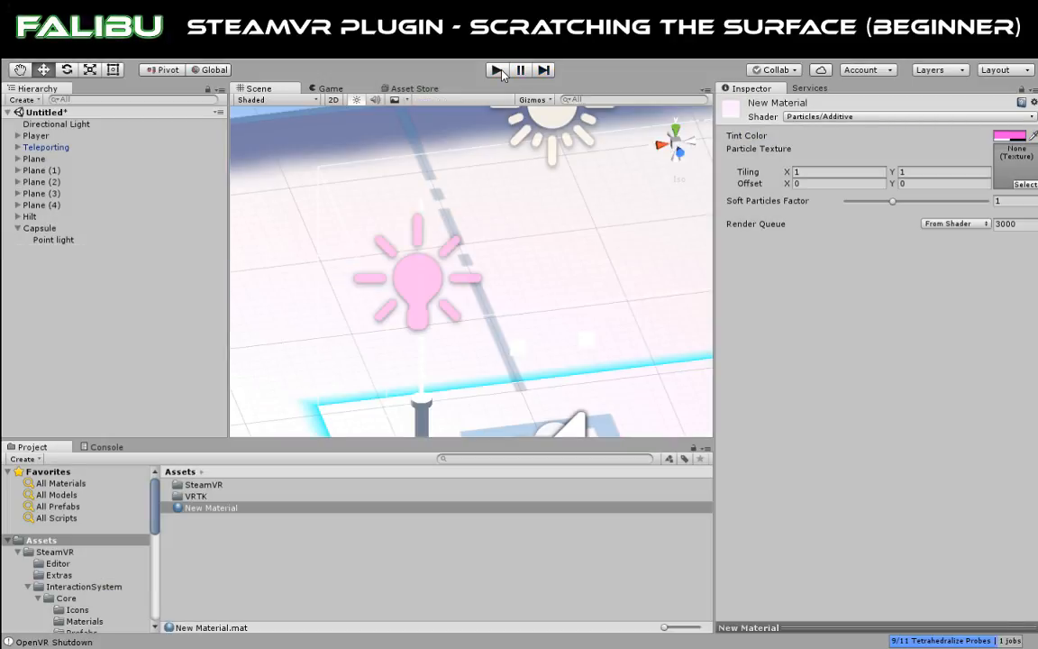
pyautogui.click(40, 228)
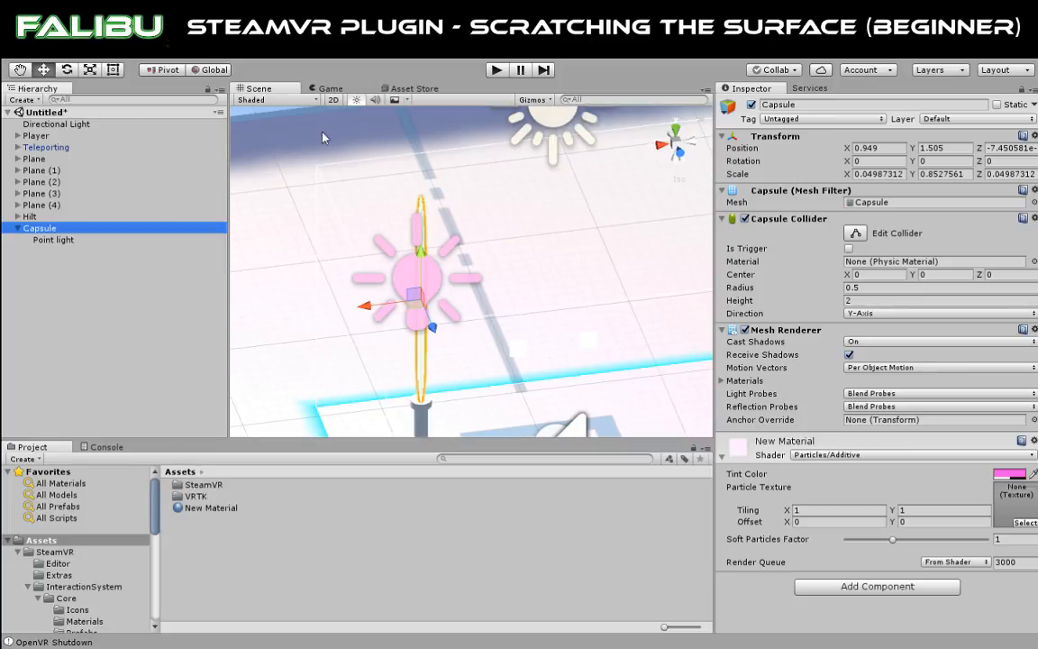
pyautogui.click(496, 69)
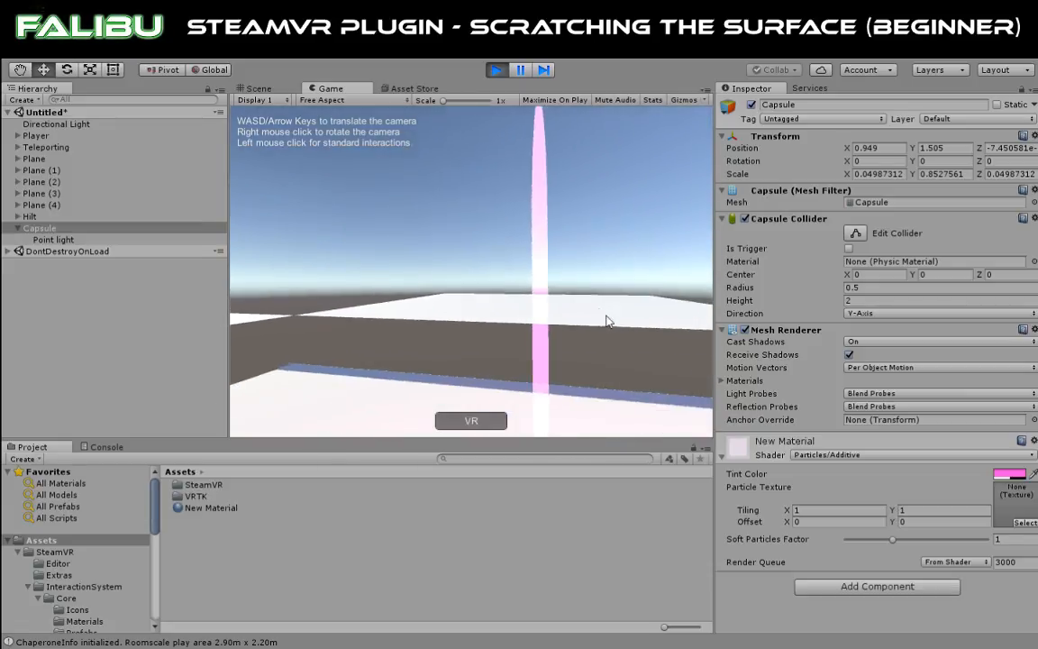
pyautogui.moveTo(606, 322); pyautogui.dragTo(582, 330, button='right')
pyautogui.press('d')
pyautogui.press('w')
pyautogui.press('s')
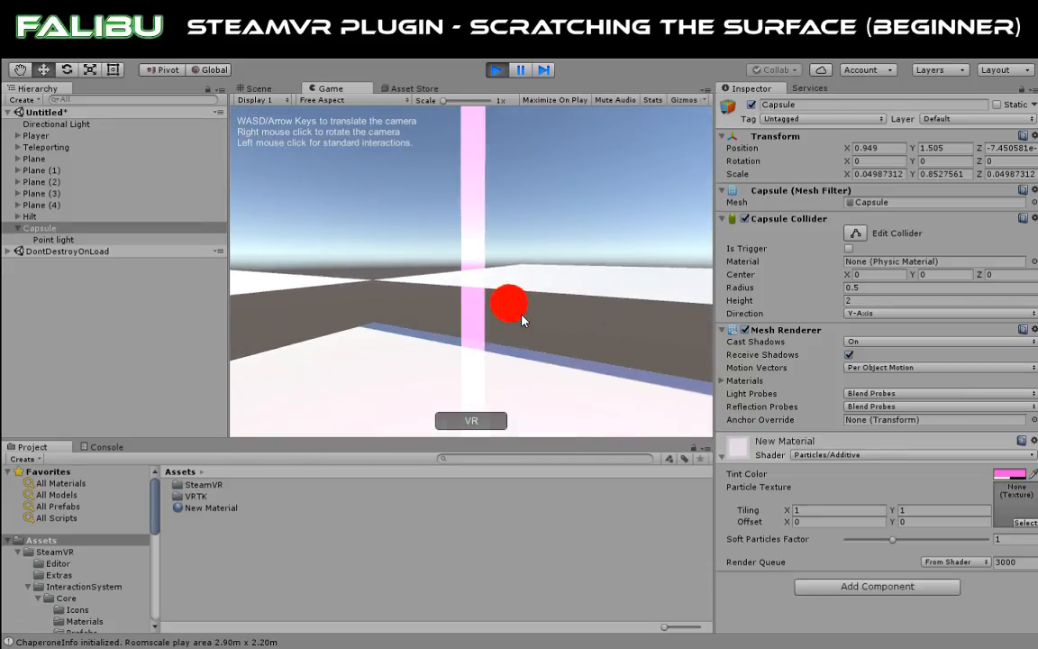
pyautogui.moveTo(522, 316); pyautogui.dragTo(564, 321, button='right')
pyautogui.press('a')
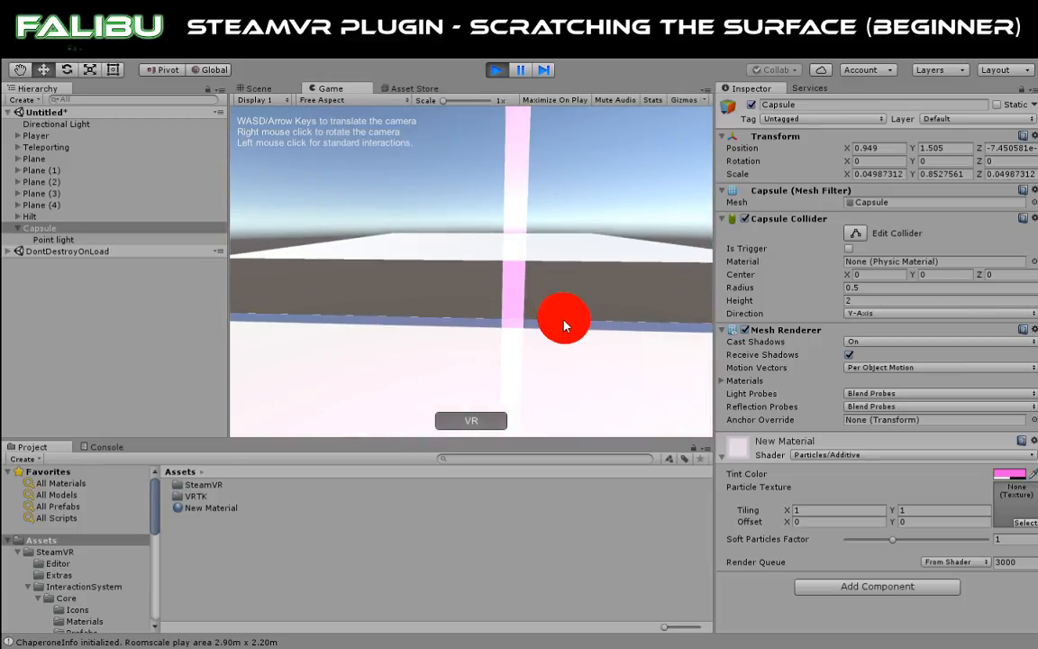
pyautogui.press('d')
pyautogui.press('a')
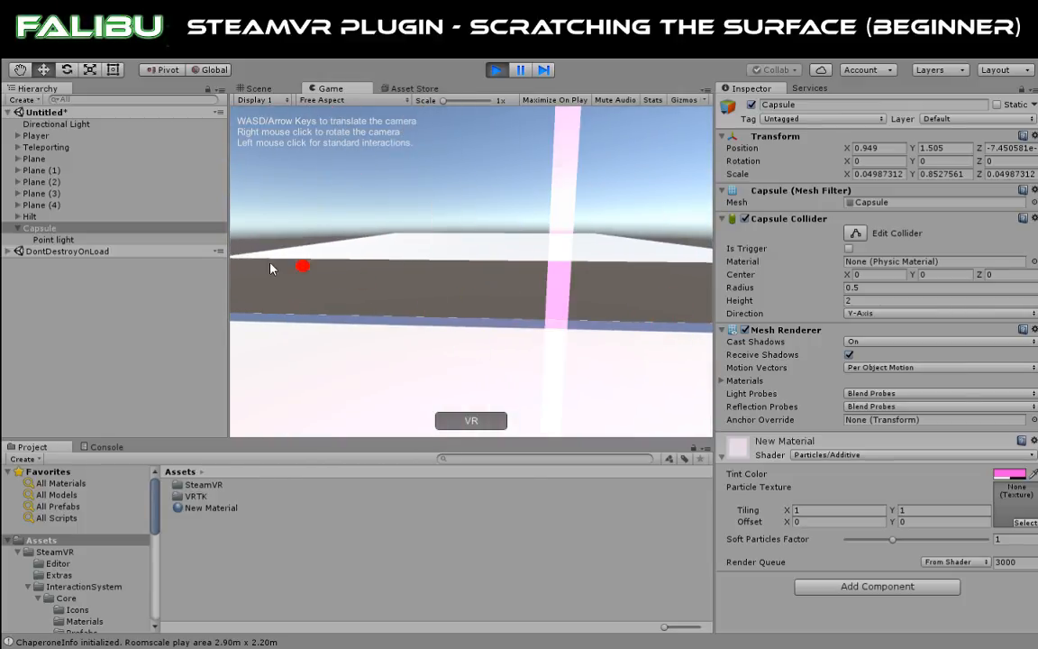
pyautogui.click(40, 229)
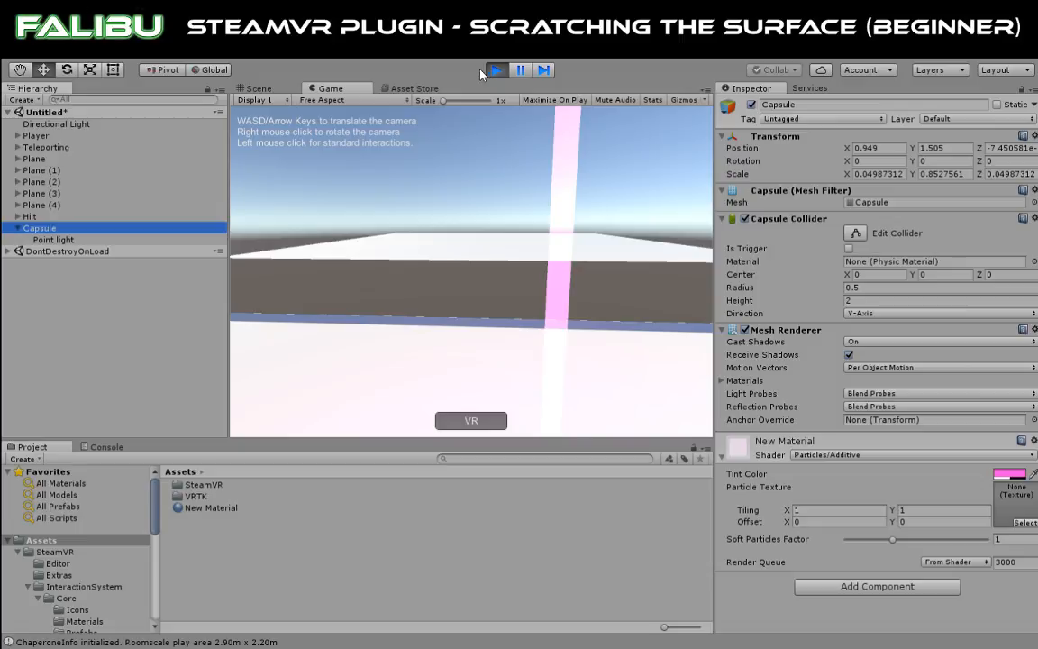
pyautogui.click(496, 70)
# Set the range of the capsule's point light to 5 and its intensity to 5.73.
pyautogui.click(52, 240)
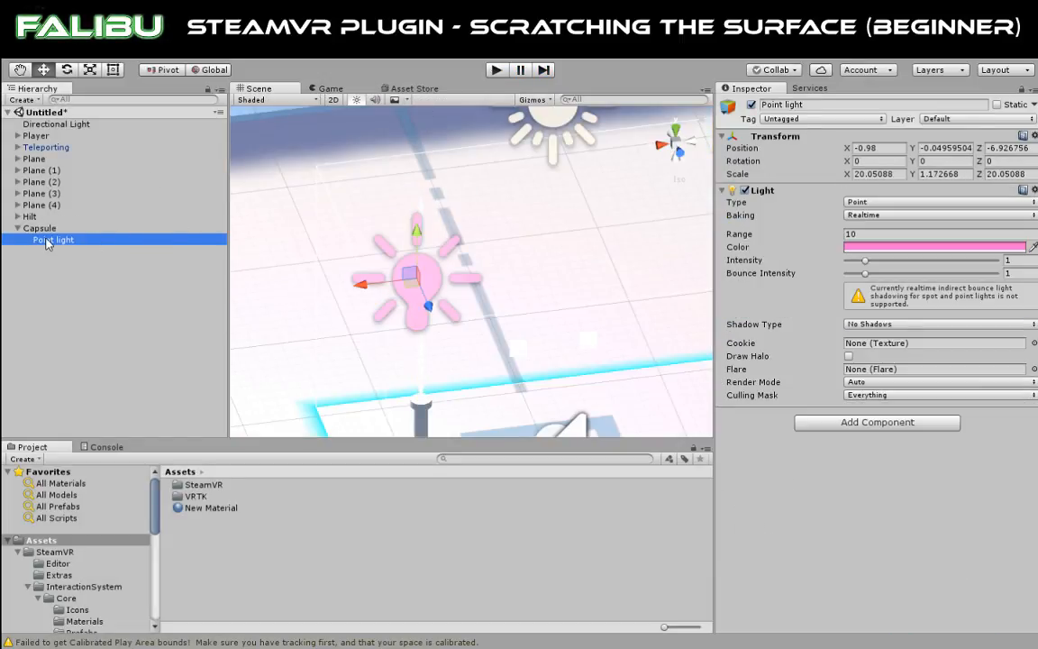
pyautogui.click(854, 234)
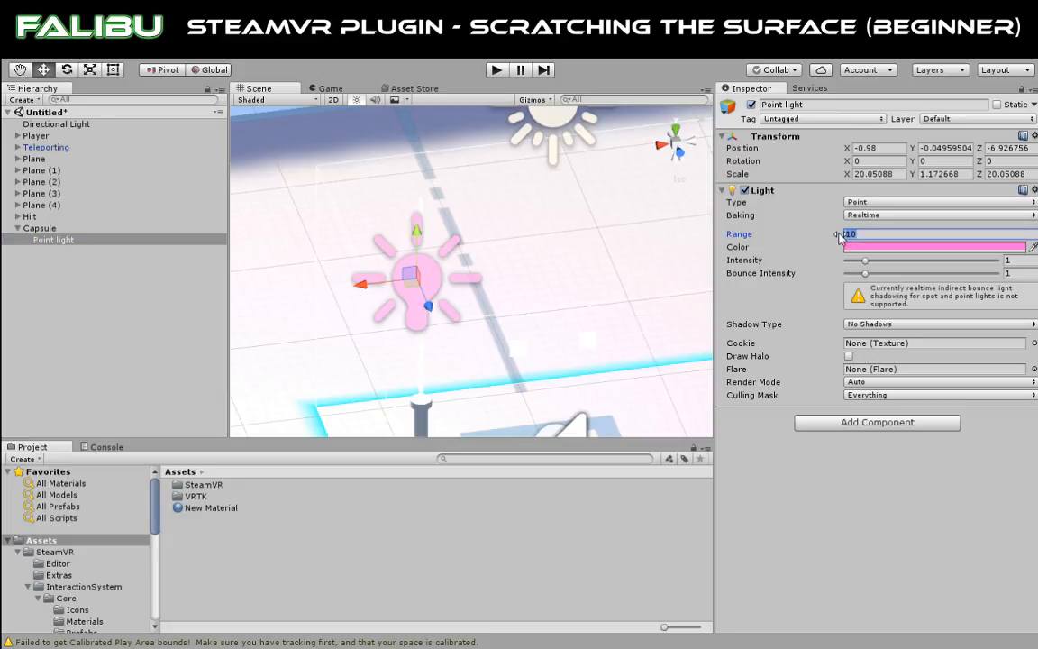
pyautogui.write('5')
pyautogui.press('Tab')
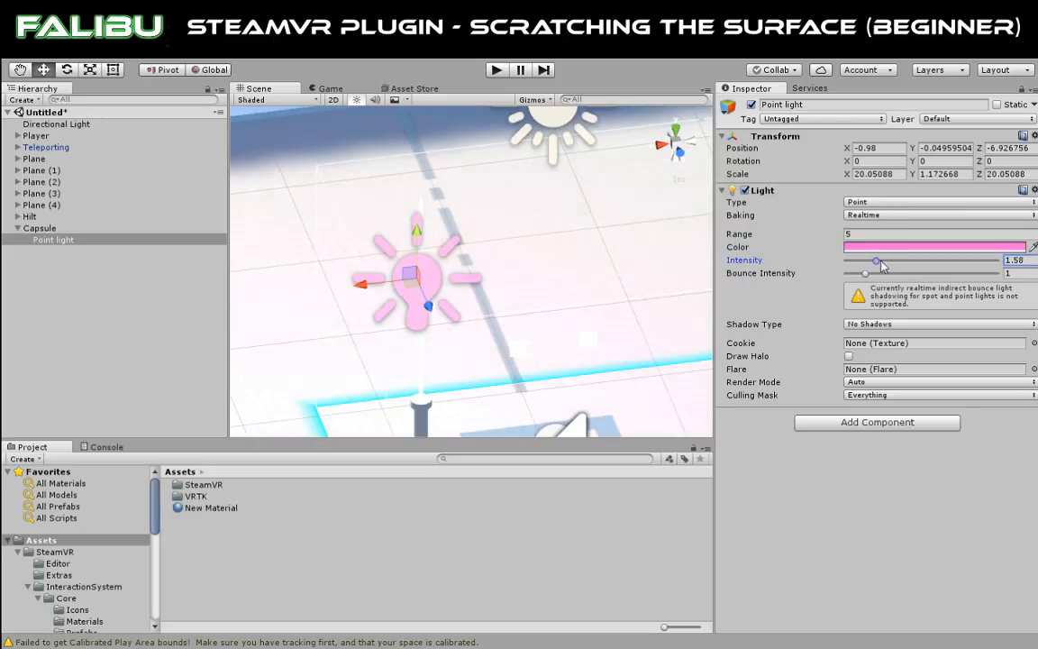
pyautogui.moveTo(865, 261); pyautogui.dragTo(957, 262)
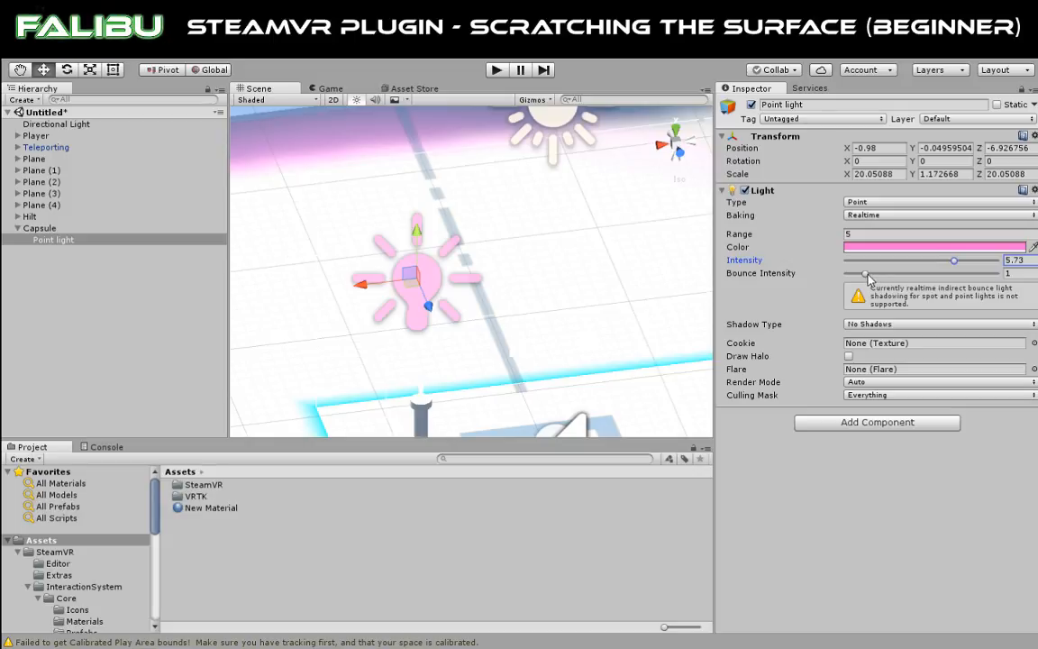
# Play the scene in 2D Debug mode, examine the stronger point light's effect around the lightsaber, and stop playback.
pyautogui.click(497, 72)
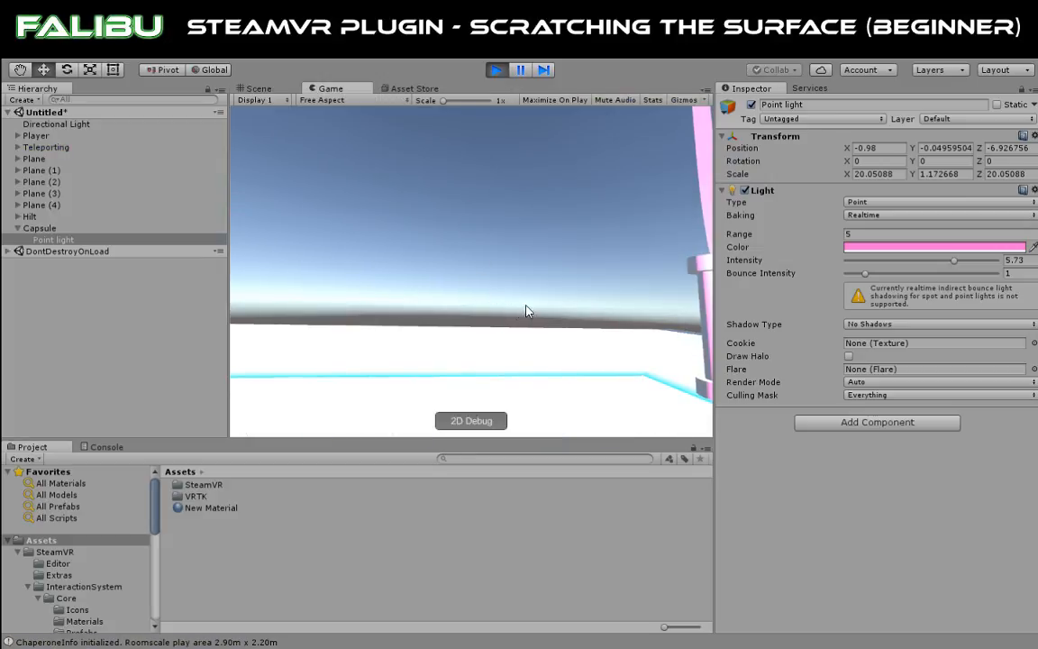
pyautogui.click(500, 418)
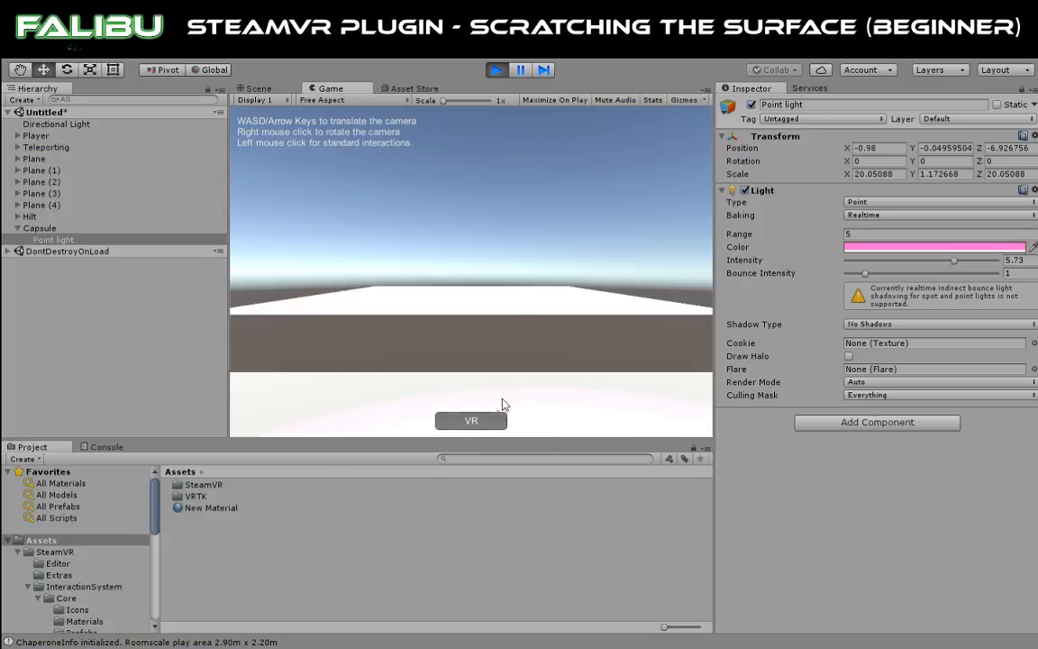
pyautogui.moveTo(518, 290); pyautogui.dragTo(856, 305, button='right')
pyautogui.press('a')
pyautogui.rightClick(836, 305)
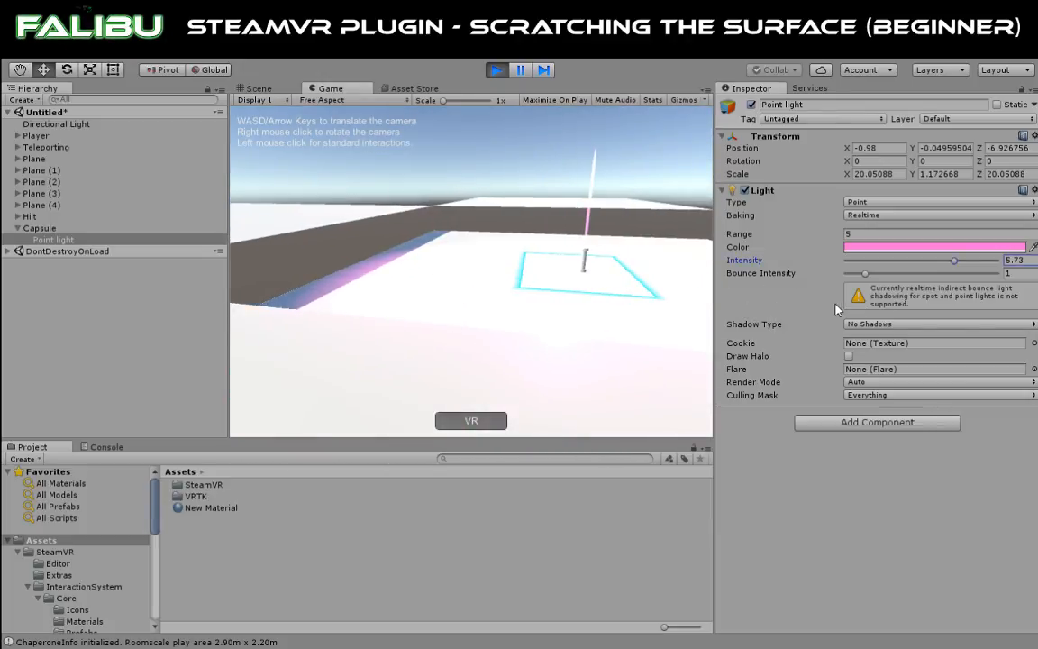
pyautogui.moveTo(572, 263); pyautogui.dragTo(622, 256, button='right')
pyautogui.moveTo(583, 276); pyautogui.dragTo(613, 265, button='right')
pyautogui.press('w')
pyautogui.press('w')
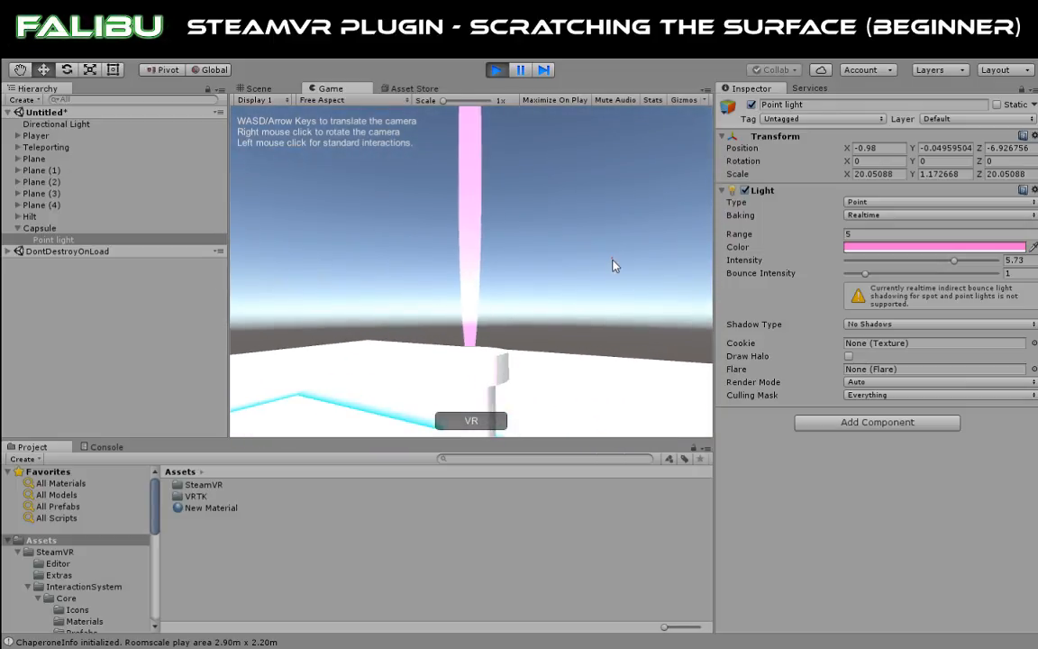
pyautogui.click(497, 70)
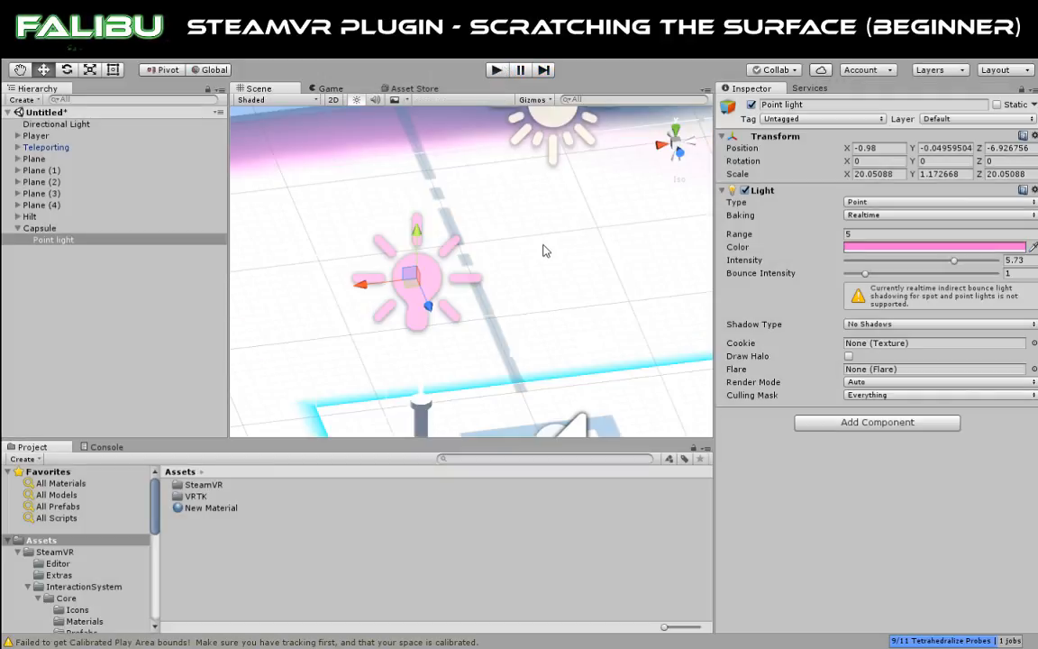
pyautogui.moveTo(545, 248); pyautogui.dragTo(437, 269, button='right')
pyautogui.scroll(-9, 435, 271)
pyautogui.scroll(-4, 435, 270)
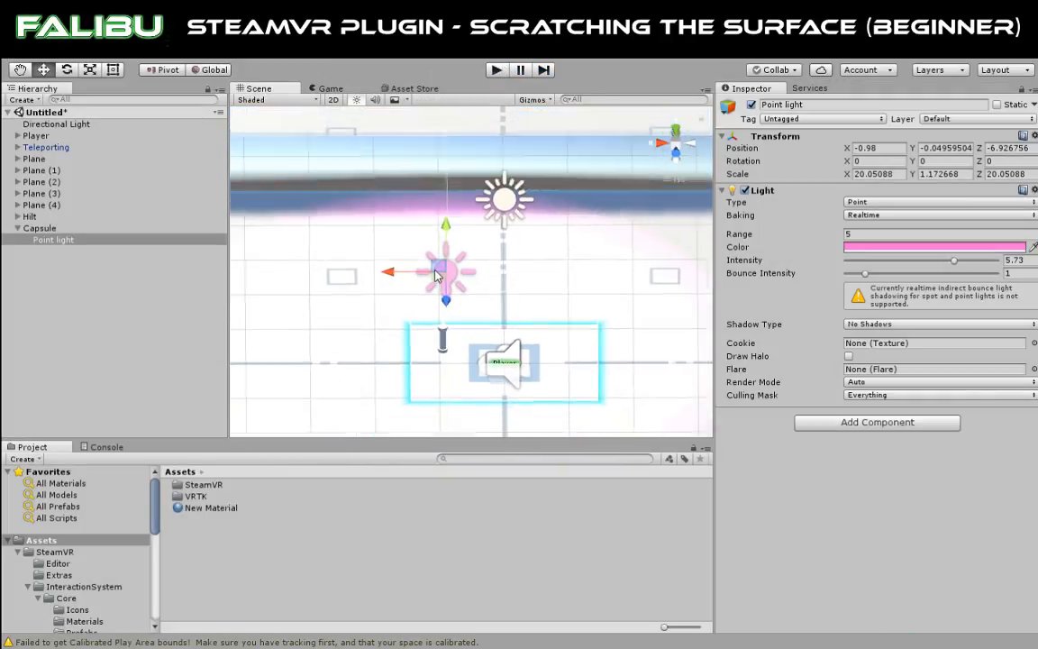
# Make the Capsule blade, with its point light, a child of the Hilt object.
pyautogui.click(41, 229)
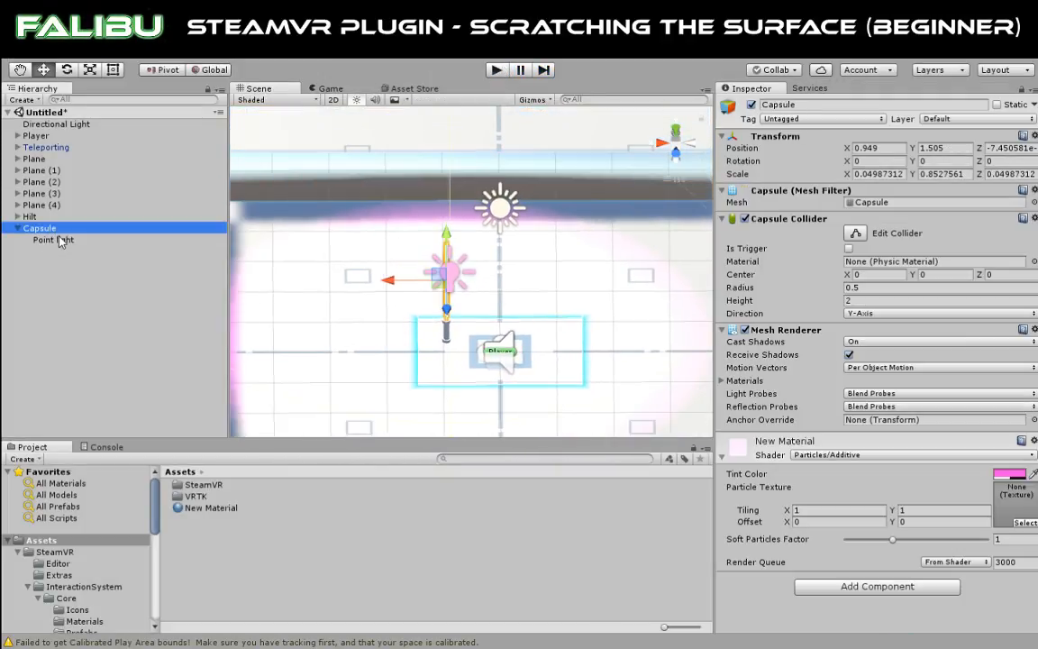
pyautogui.click(17, 228)
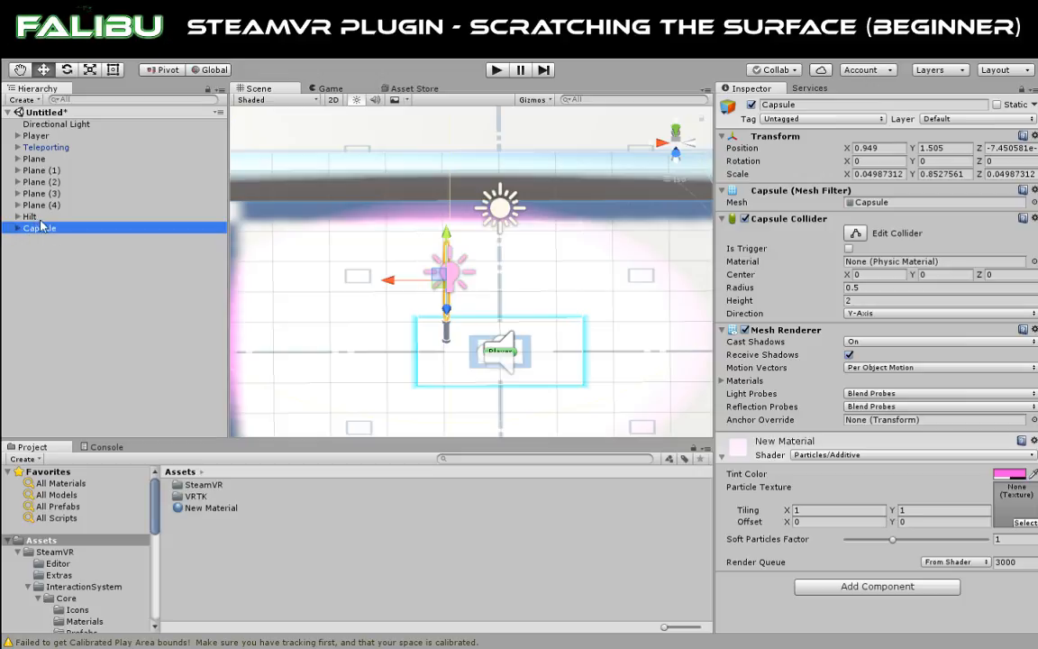
pyautogui.moveTo(39, 232); pyautogui.dragTo(32, 219)
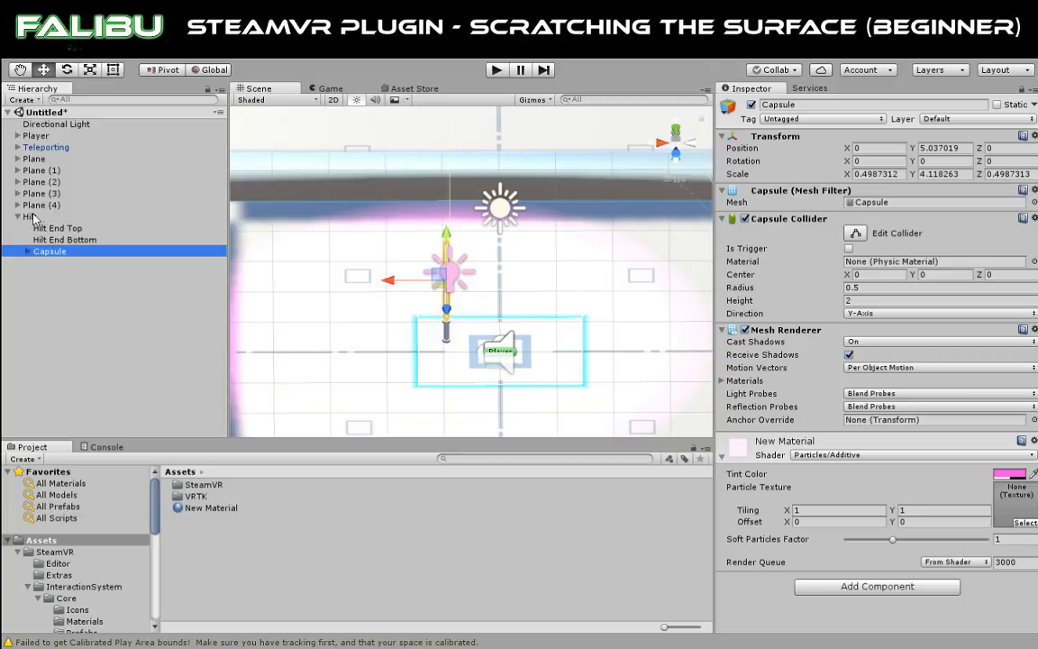
pyautogui.click(31, 218)
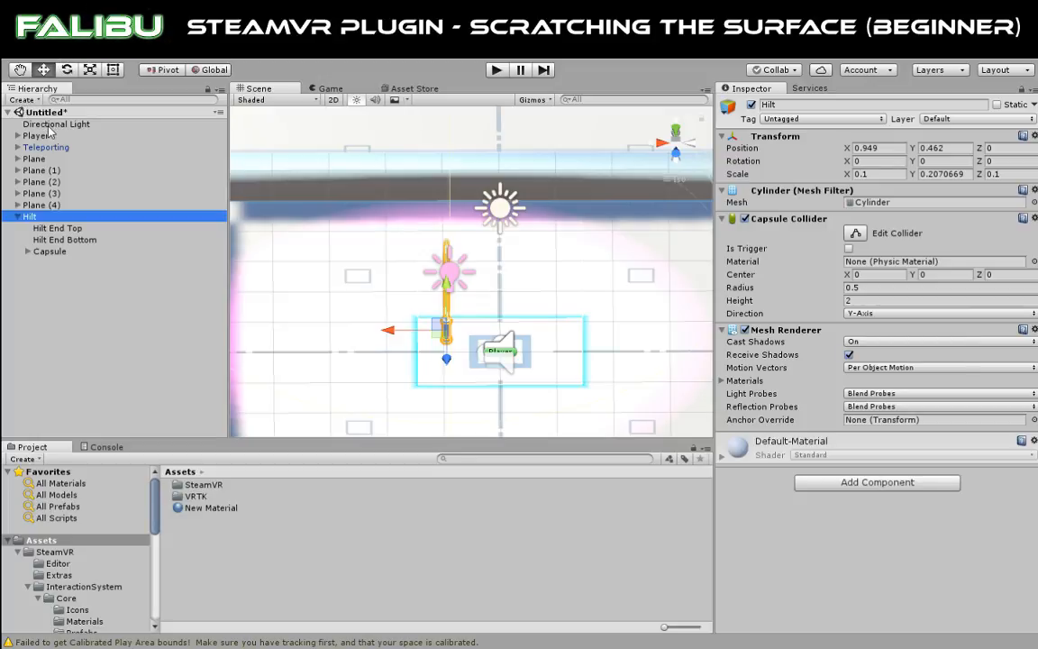
# Create an empty game object named EnergySword and make the Hilt its child.
pyautogui.hotkey('ctrl', 'shift', 'n')
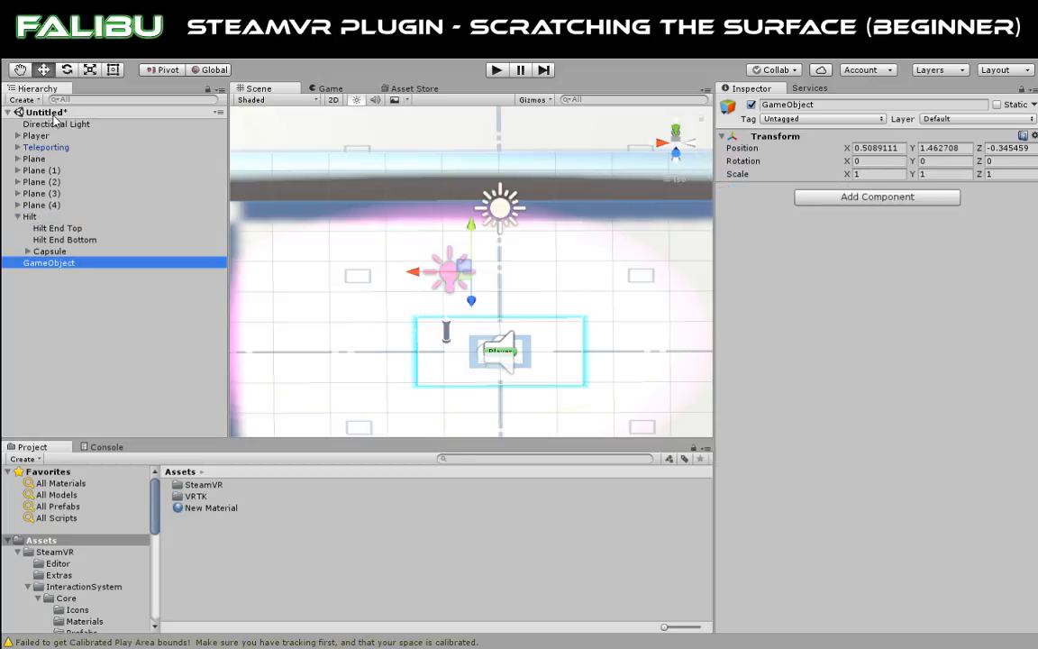
pyautogui.click(62, 265)
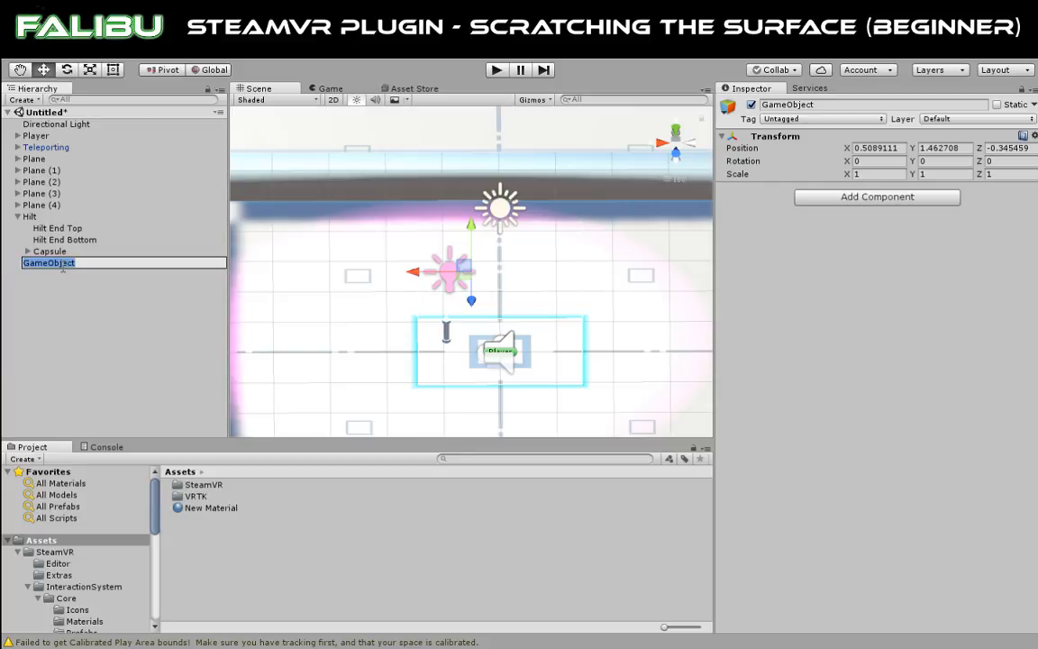
pyautogui.write('Energ')
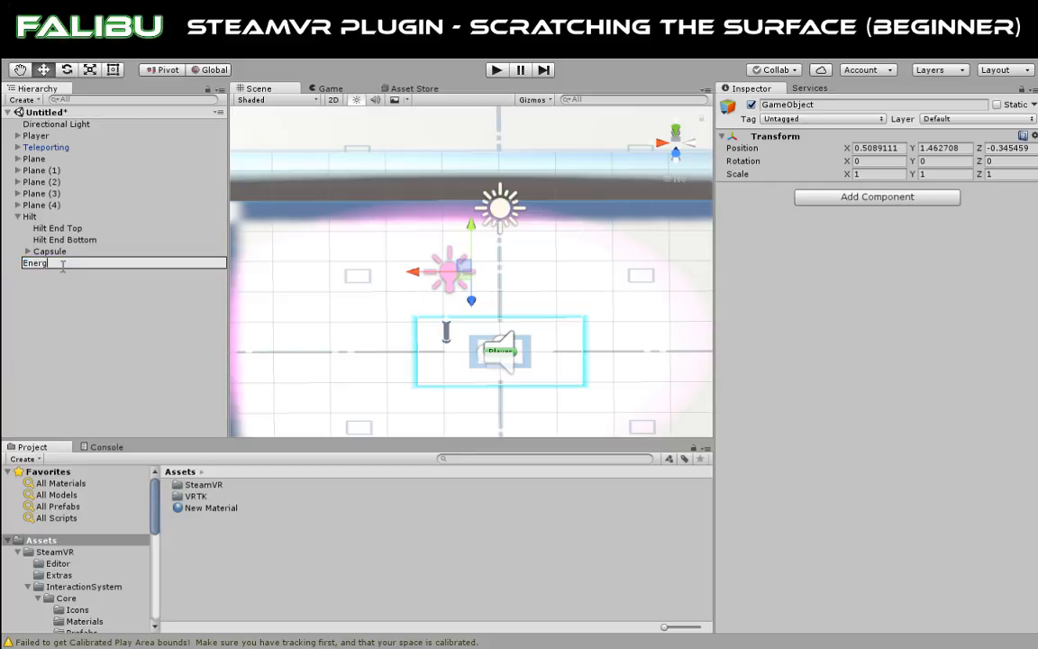
pyautogui.write('ySword')
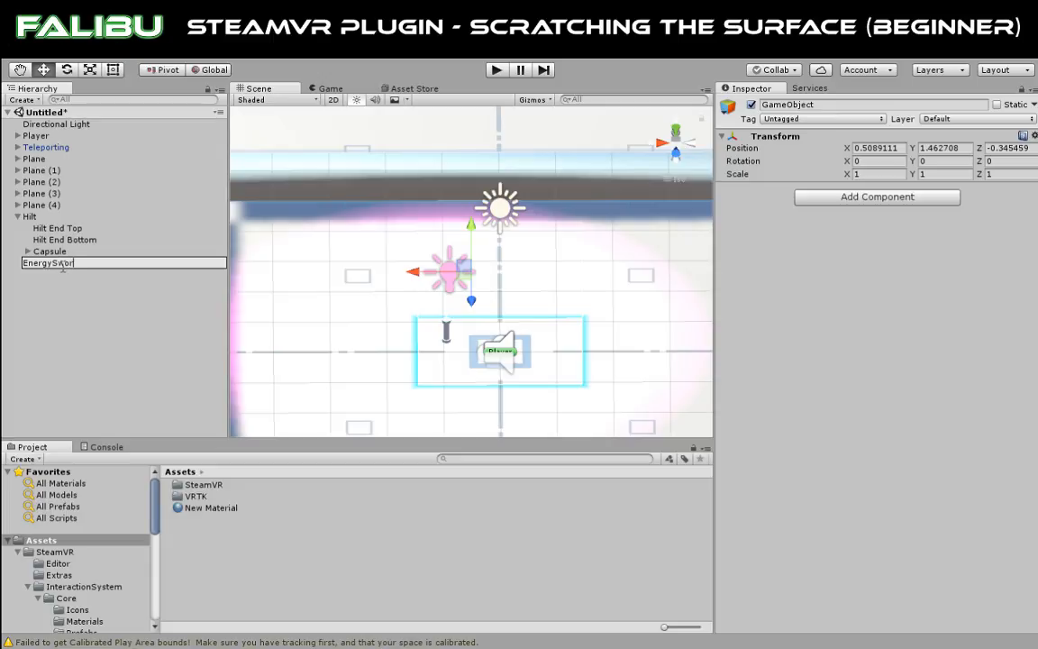
pyautogui.press('Return')
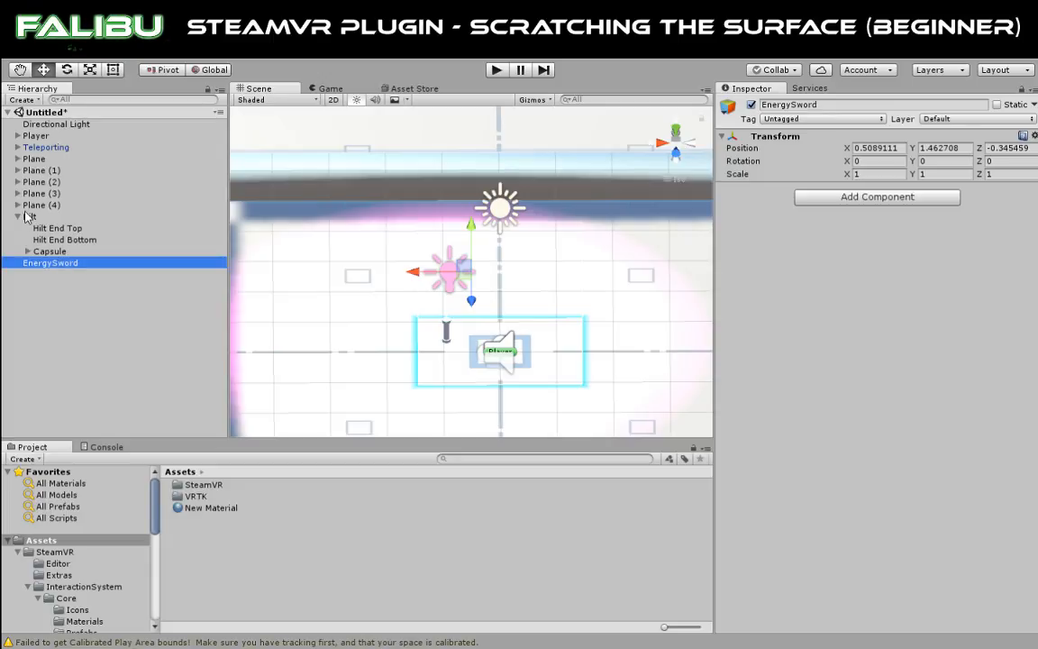
pyautogui.moveTo(28, 216); pyautogui.dragTo(38, 263)
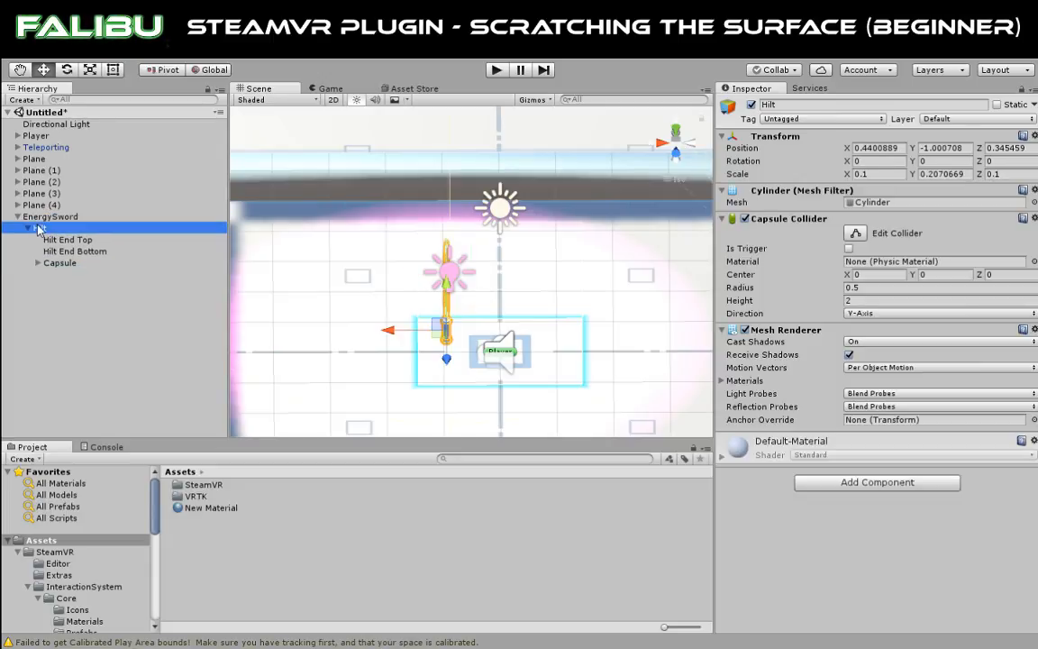
pyautogui.click(28, 228)
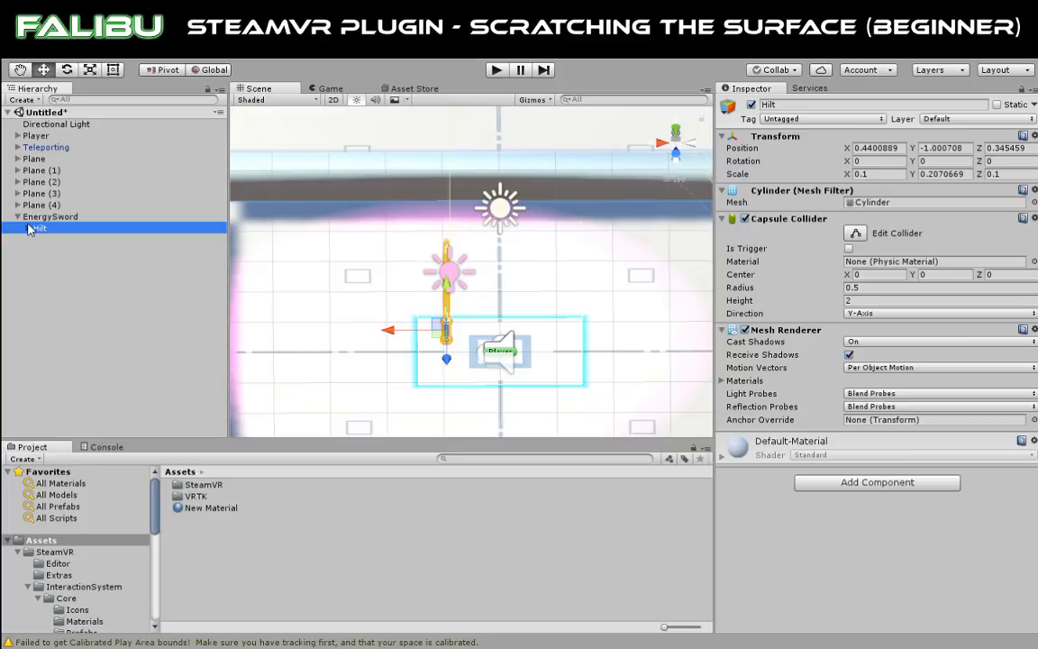
# Examine the nested parts of EnergySword in the hierarchy and its highlighted lightsaber in the scene.
pyautogui.click(30, 218)
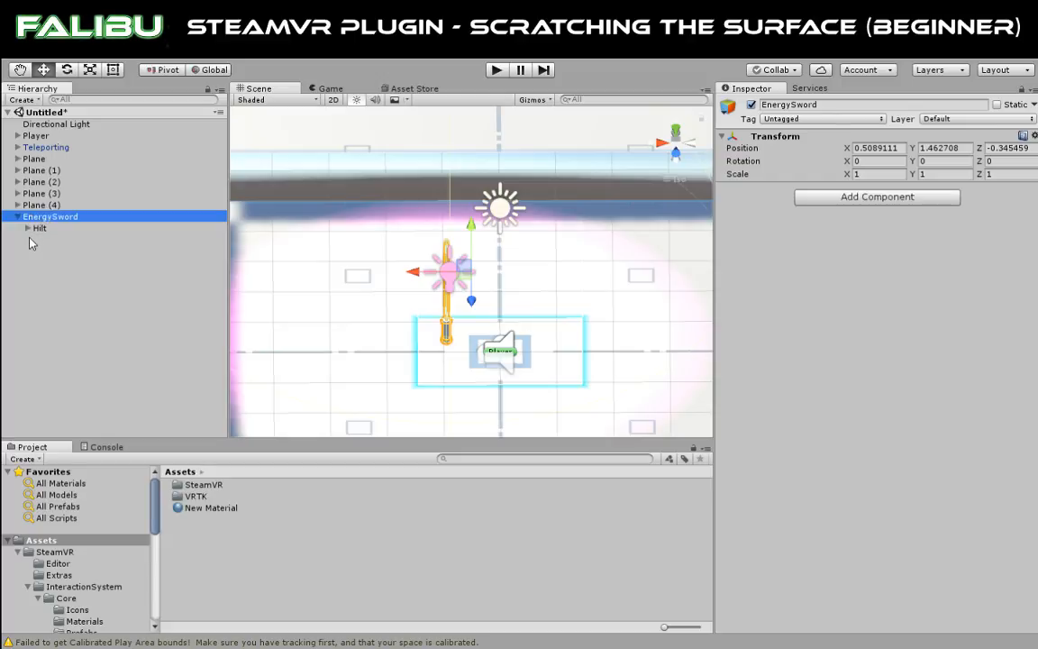
pyautogui.click(28, 229)
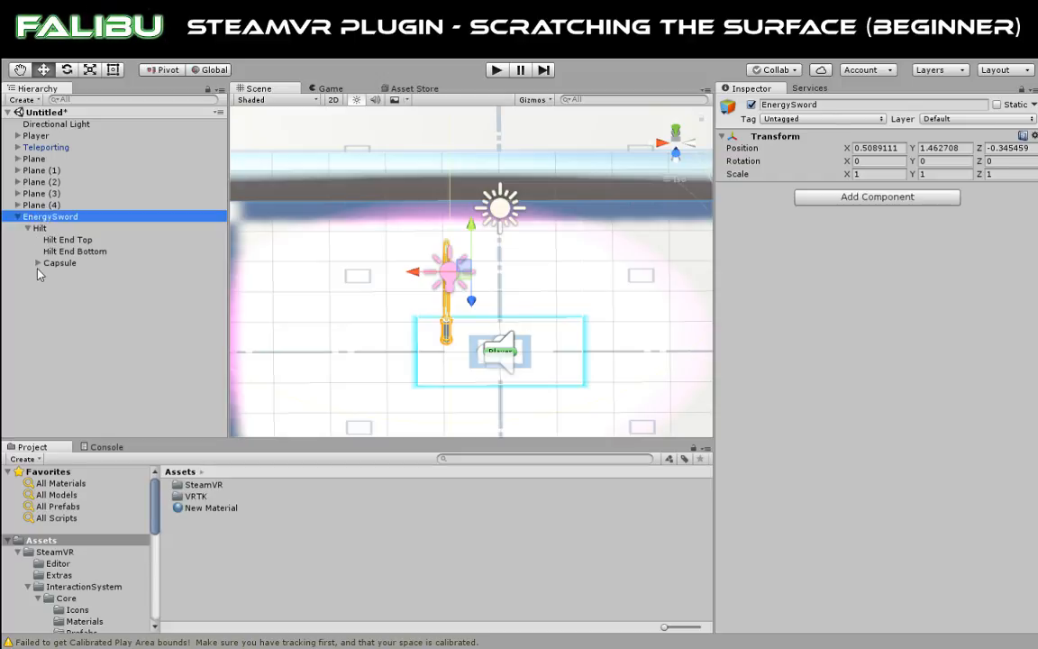
pyautogui.click(38, 262)
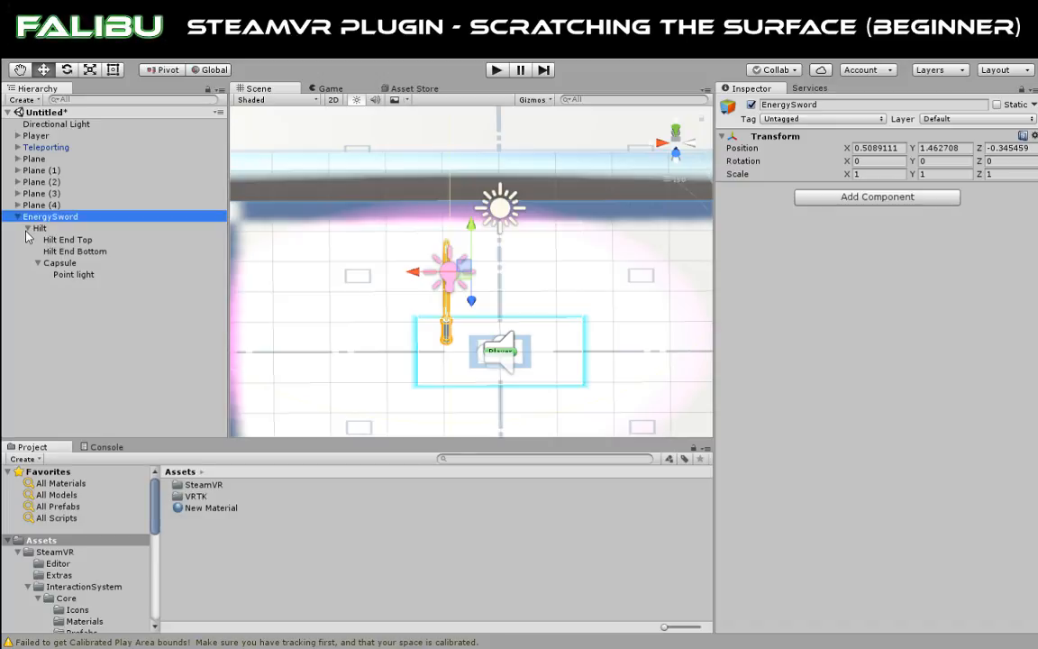
pyautogui.doubleClick(116, 216)
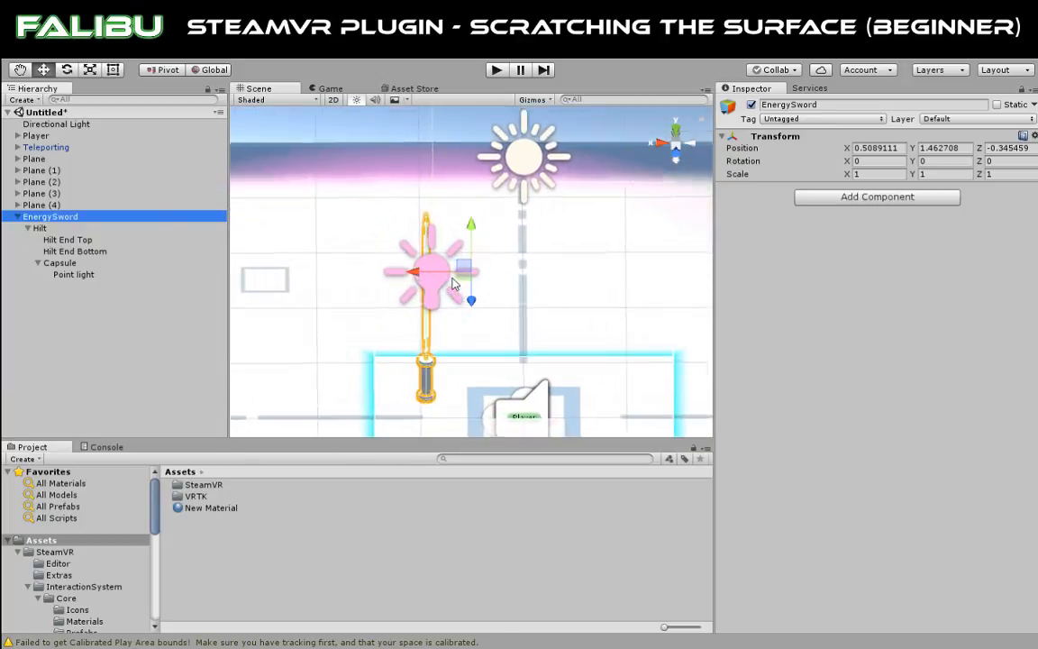
pyautogui.scroll(9, 446, 283)
pyautogui.scroll(-11, 413, 282)
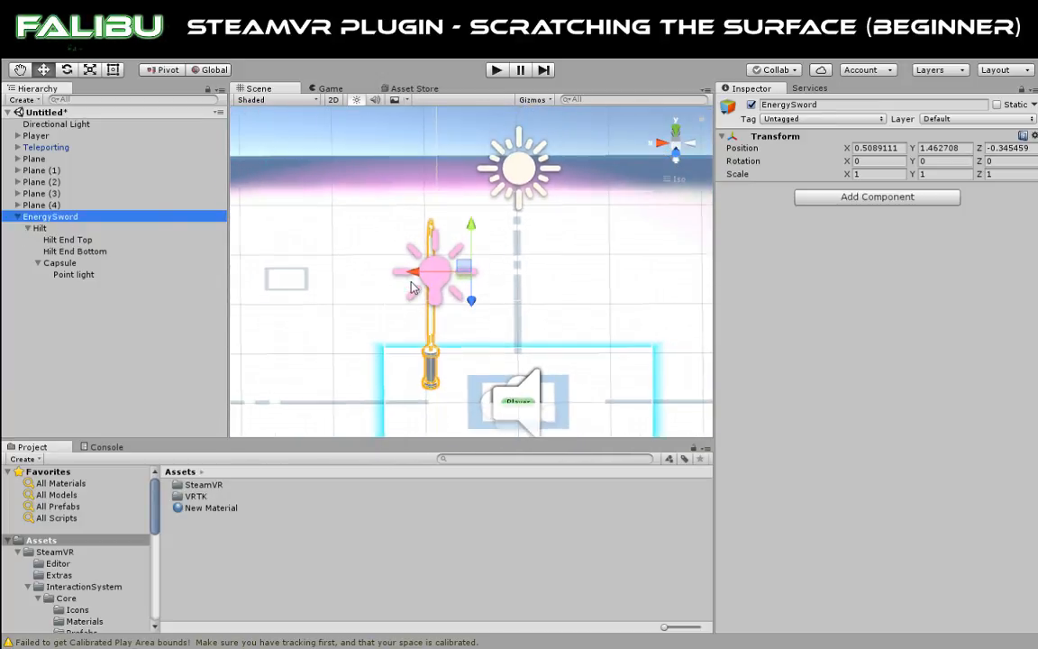
pyautogui.scroll(-6, 413, 288)
pyautogui.scroll(-3, 416, 290)
pyautogui.scroll(6, 416, 291)
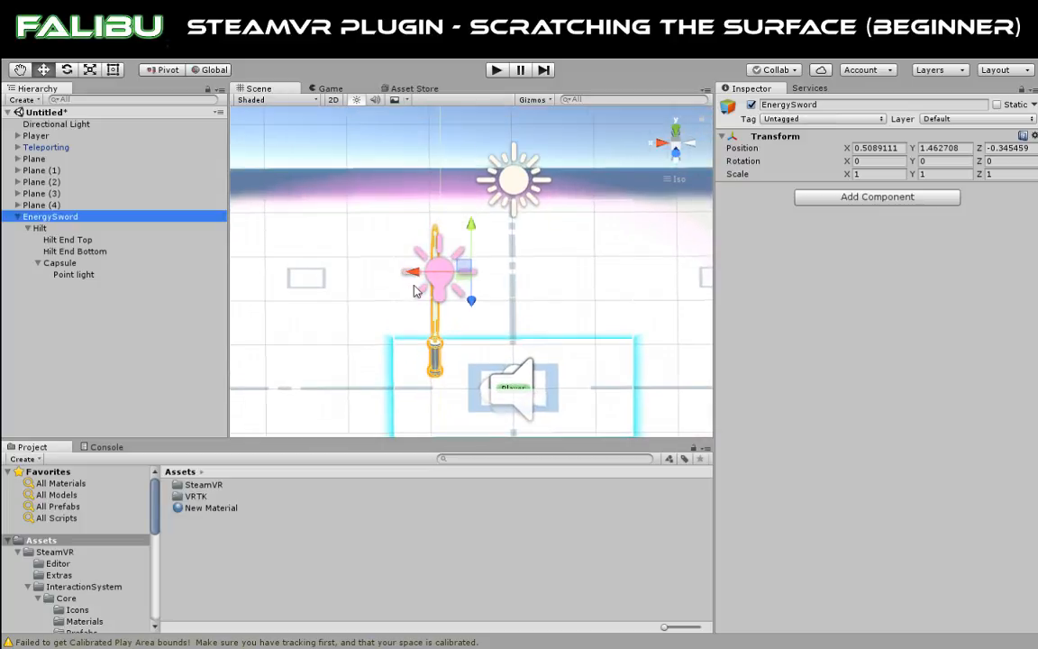
pyautogui.scroll(4, 396, 274)
pyautogui.scroll(-5, 372, 256)
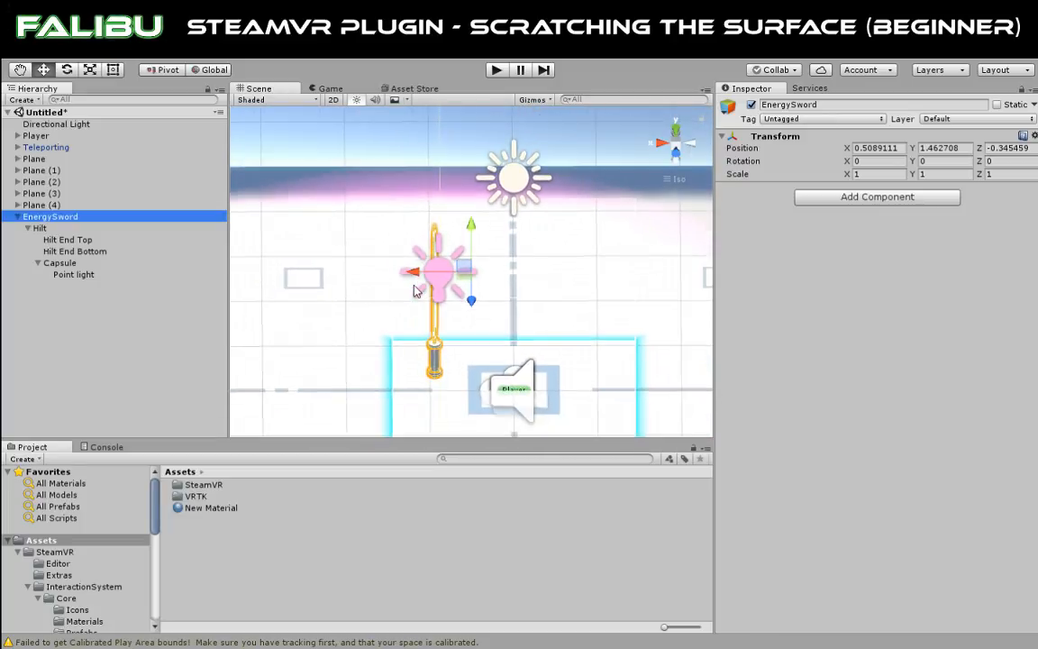
pyautogui.click(18, 218)
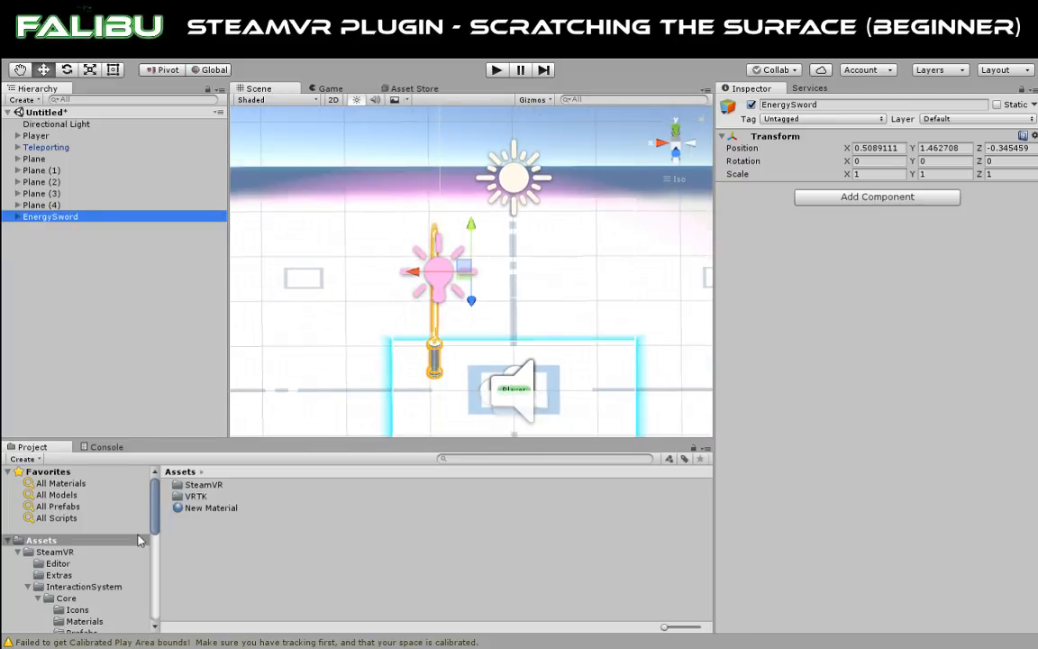
# Open the Prefabs folder inside SteamVR's InteractionSystem Samples to view the throwable sample objects.
pyautogui.moveTo(158, 494); pyautogui.dragTo(157, 506)
pyautogui.click(48, 525)
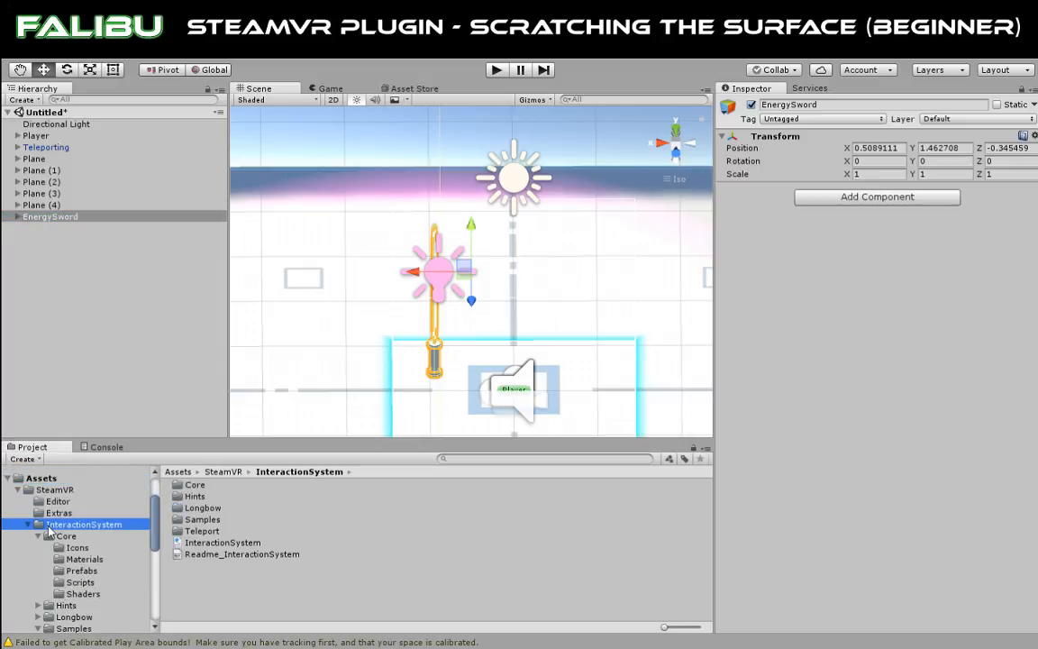
pyautogui.doubleClick(198, 520)
pyautogui.doubleClick(177, 521)
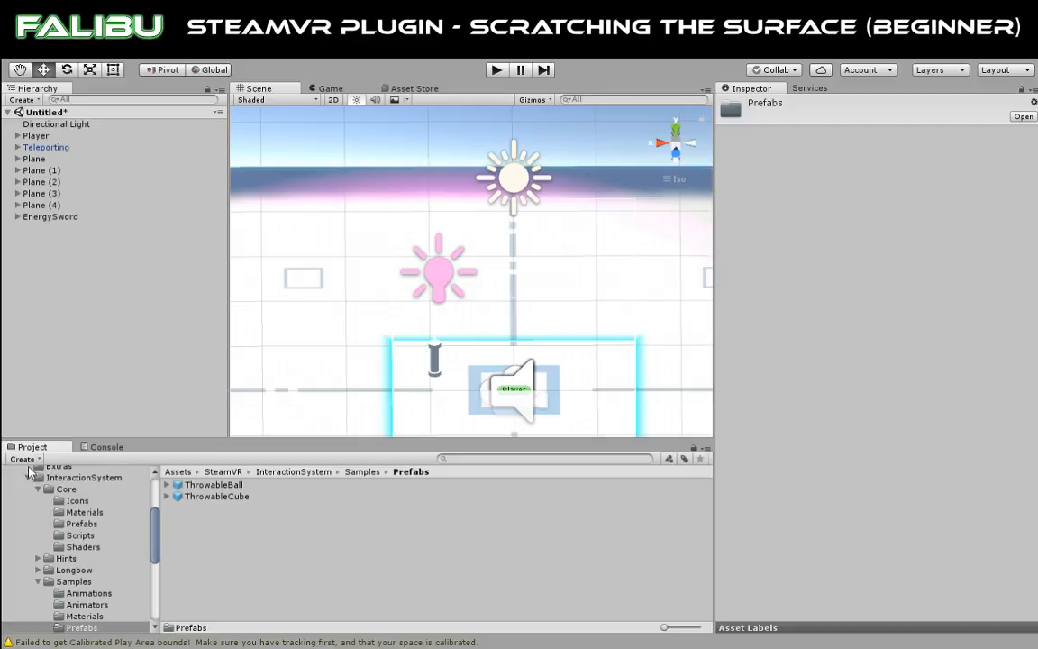
# Add the Interactable script from InteractionSystem's Core Scripts folder to EnergySword's Hilt.
pyautogui.click(290, 472)
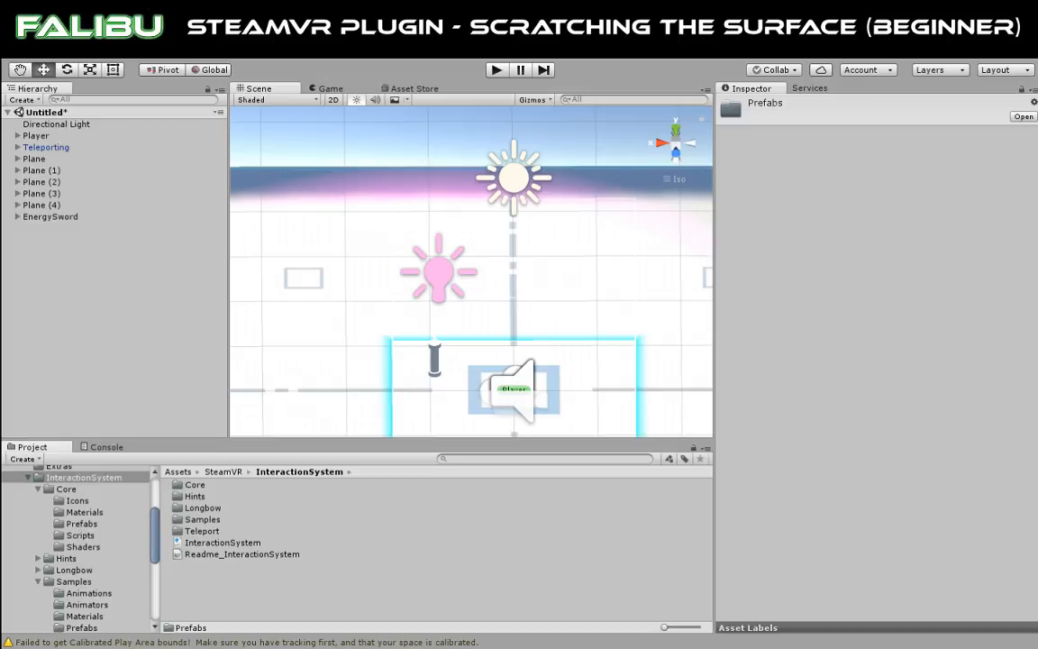
pyautogui.doubleClick(189, 486)
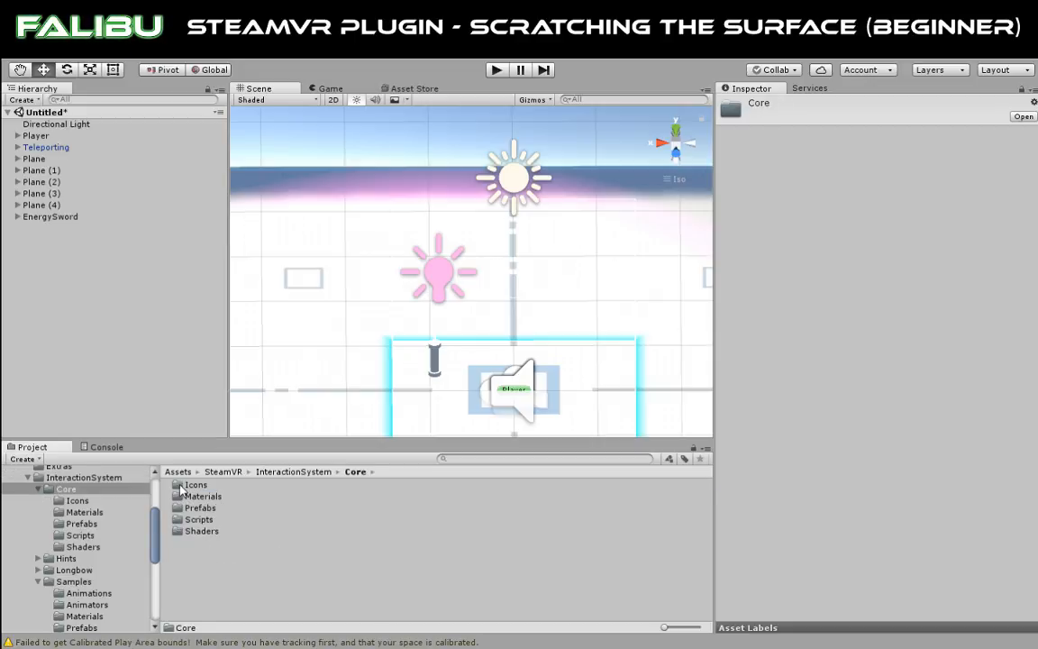
pyautogui.click(185, 520)
pyautogui.doubleClick(185, 520)
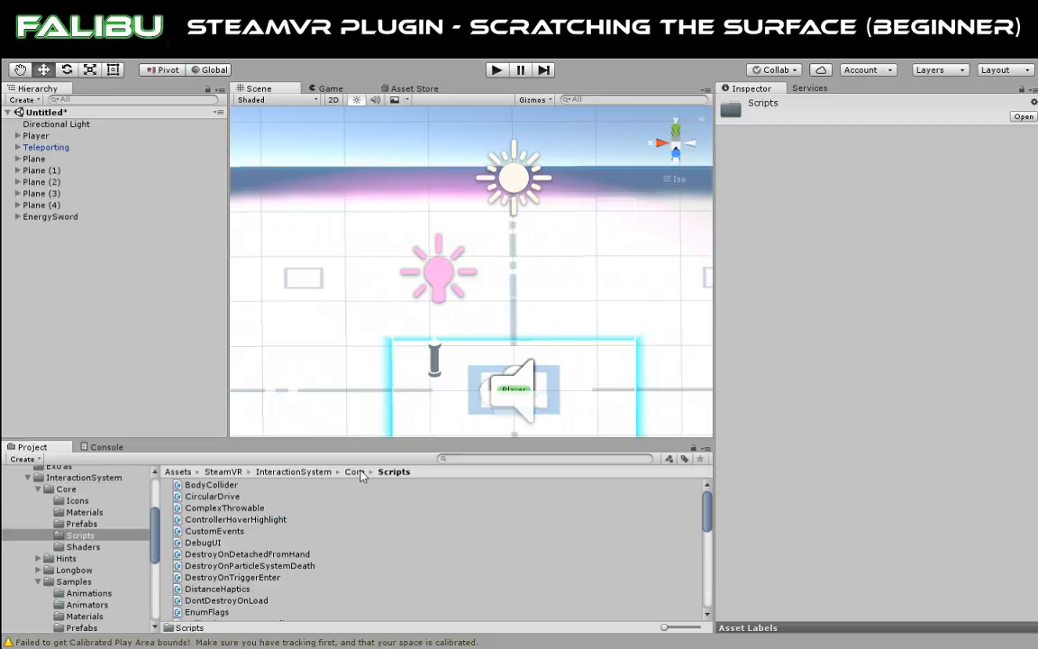
pyautogui.scroll(-1, 213, 544)
pyautogui.scroll(-3, 212, 544)
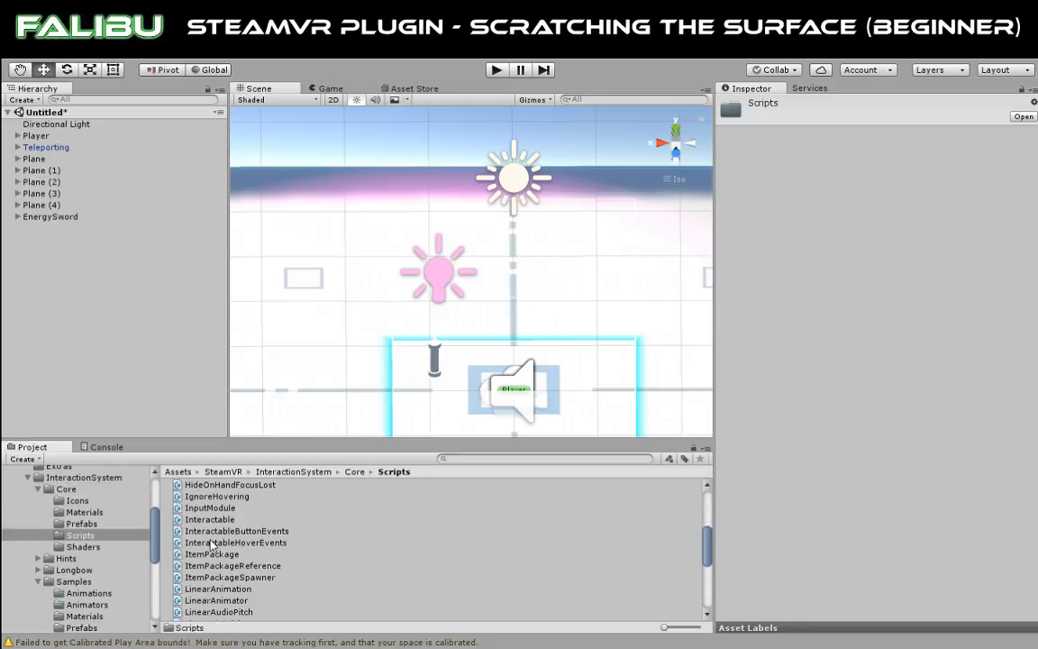
pyautogui.click(212, 521)
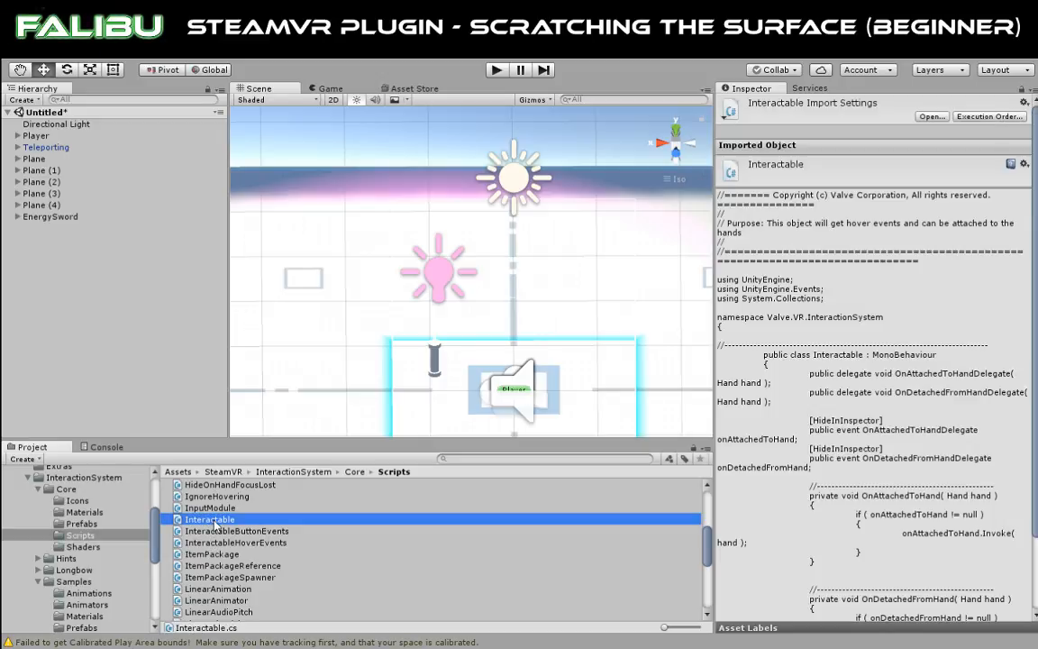
pyautogui.click(17, 217)
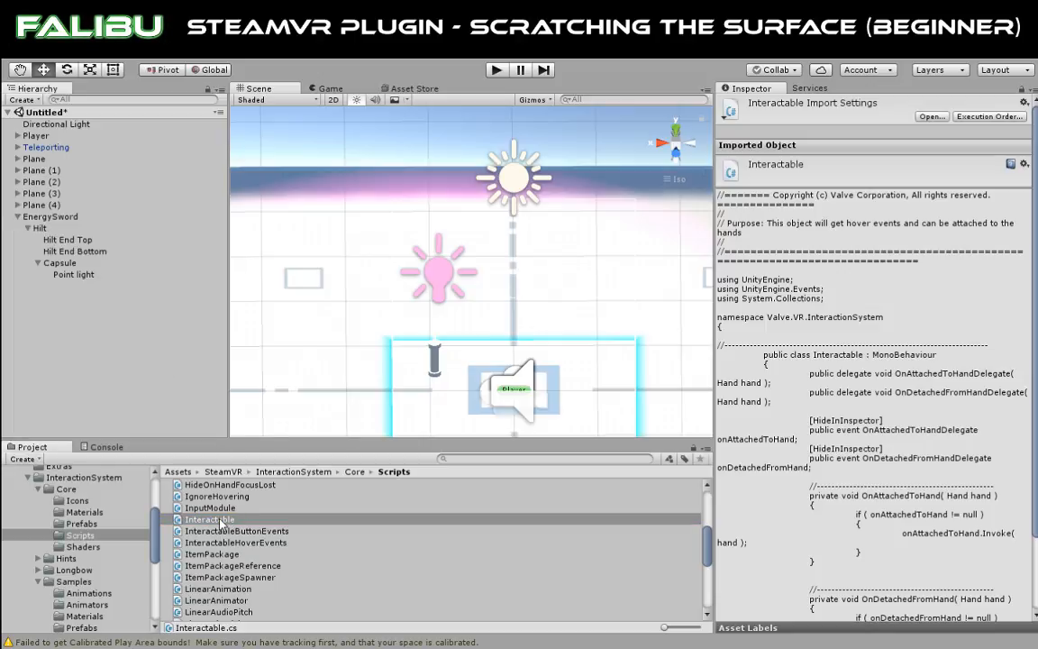
pyautogui.moveTo(221, 521); pyautogui.dragTo(46, 228)
pyautogui.click(46, 229)
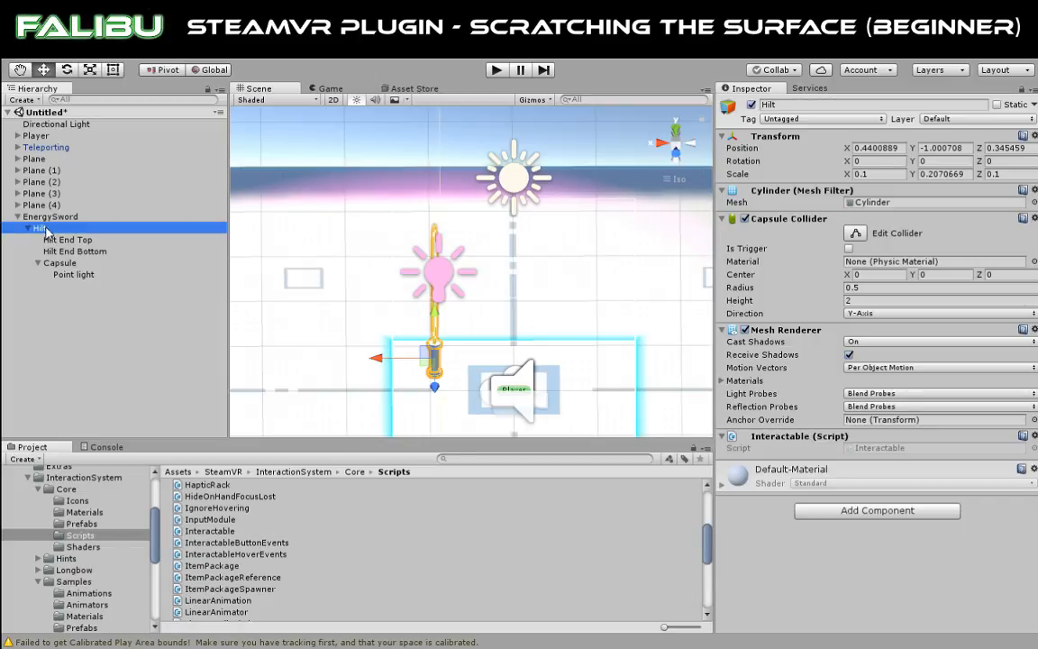
# Compare the components on EnergySword, its Hilt and its Capsule to review where the Interactable script is attached.
pyautogui.scroll(3, 346, 265)
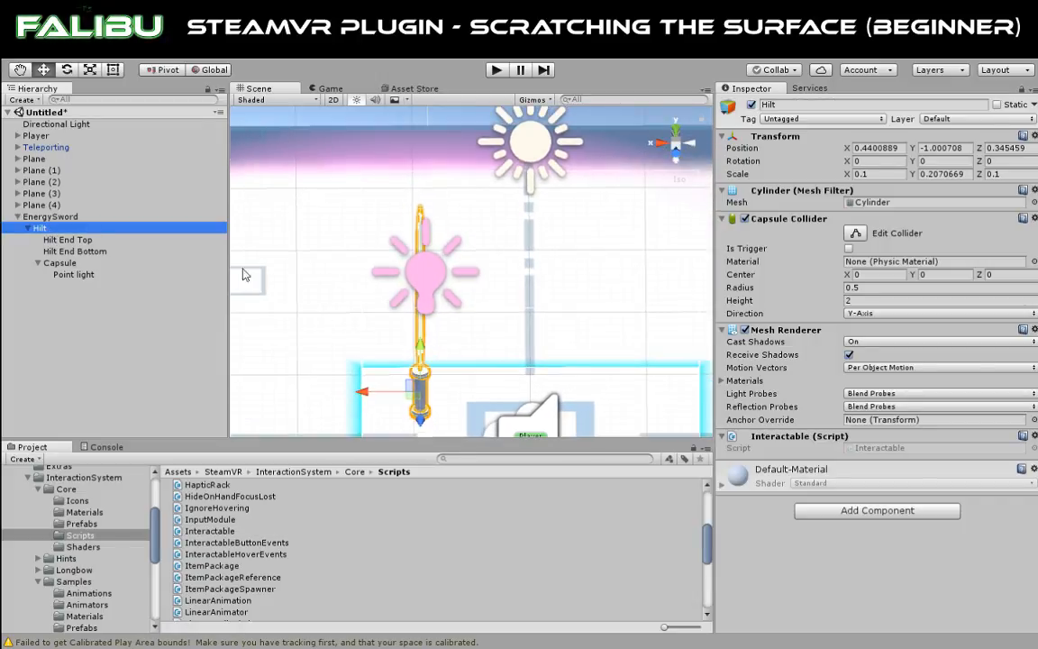
pyautogui.click(50, 216)
pyautogui.click(41, 229)
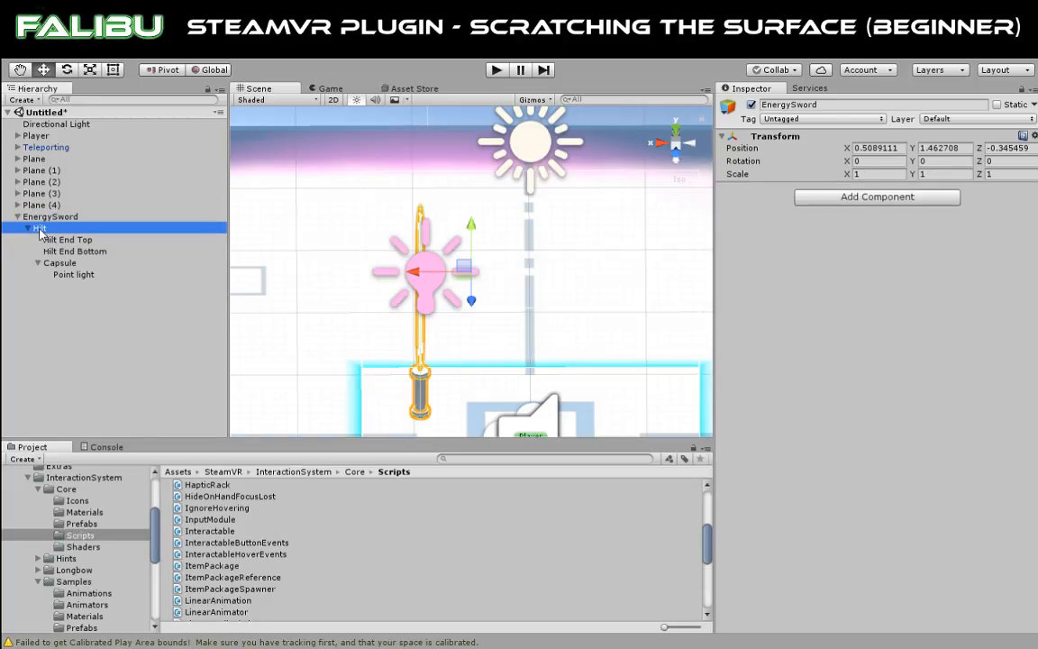
pyautogui.click(52, 206)
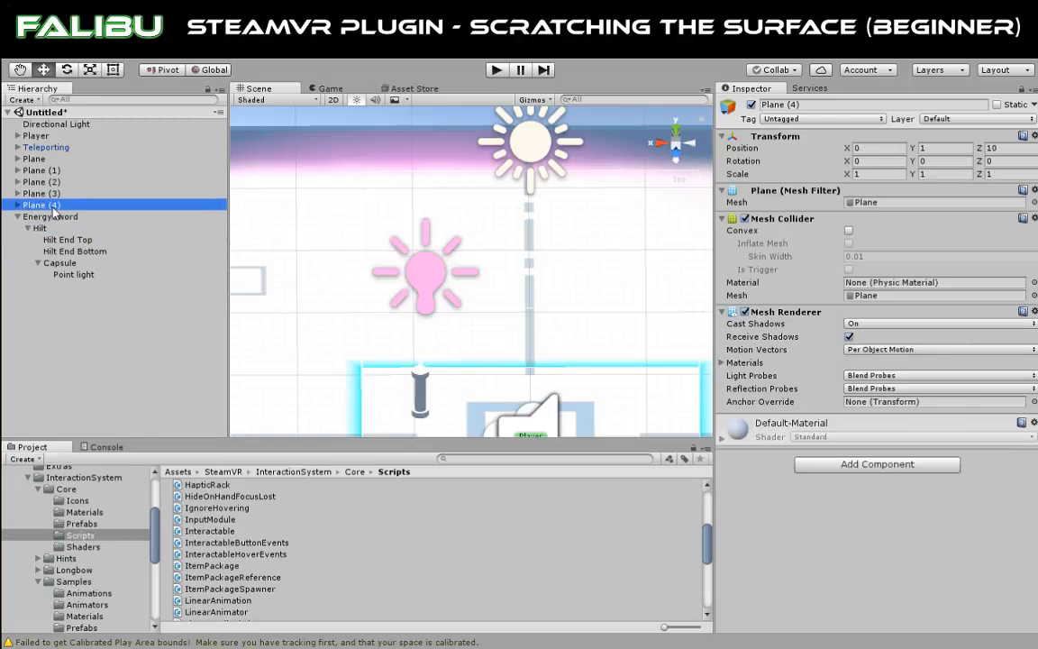
pyautogui.click(53, 216)
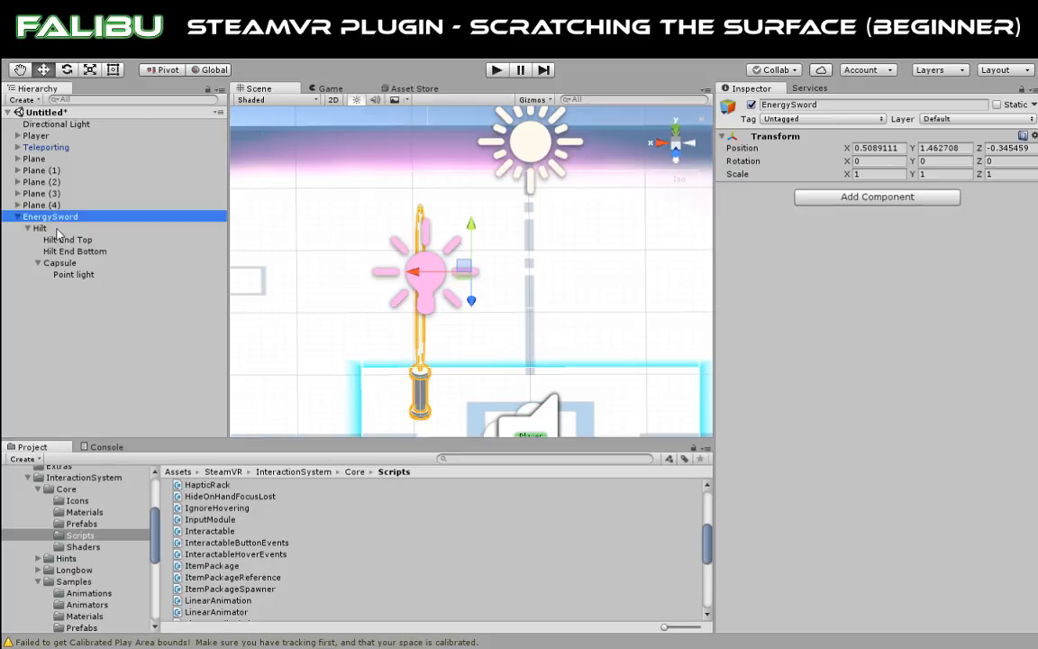
pyautogui.click(41, 229)
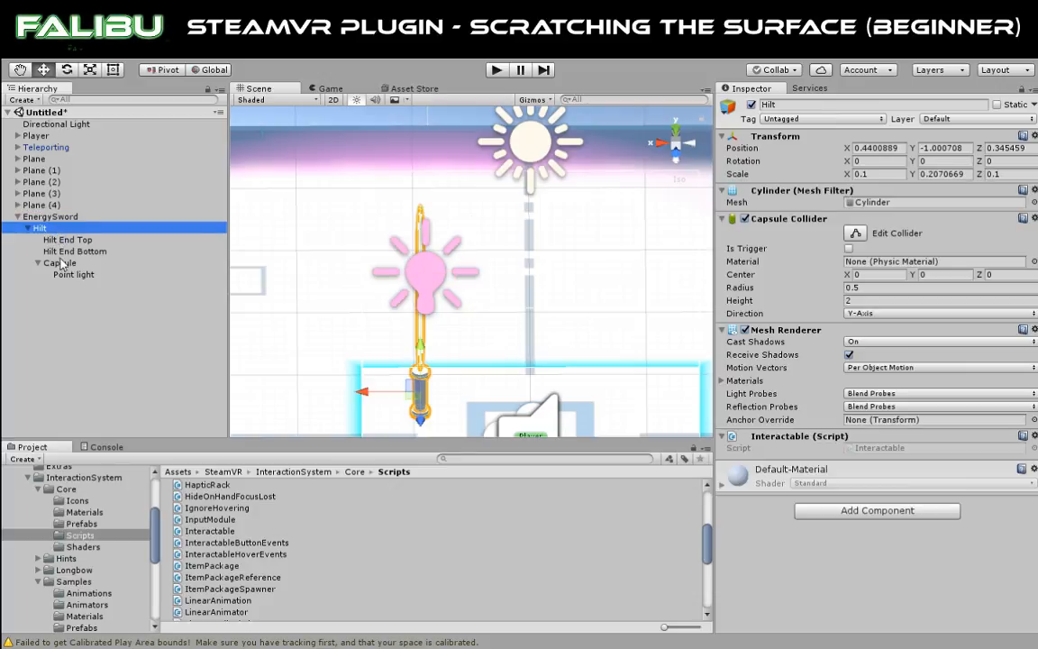
pyautogui.click(61, 262)
pyautogui.click(45, 229)
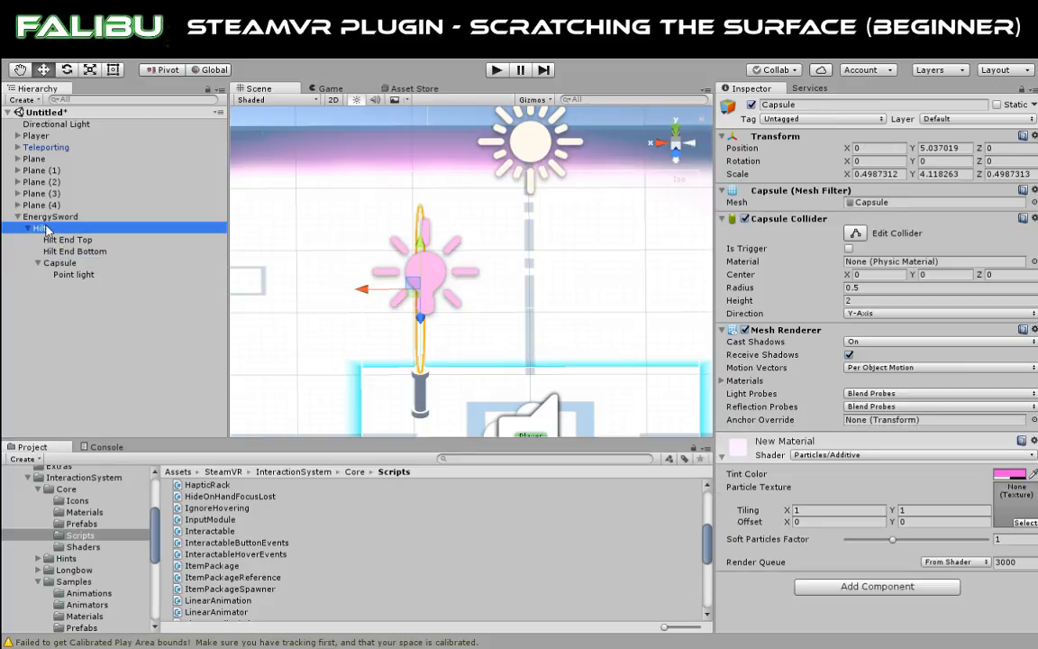
# Test the scene in play mode and move the Capsule with its light out of Hilt to sit directly under EnergySword.
pyautogui.click(494, 70)
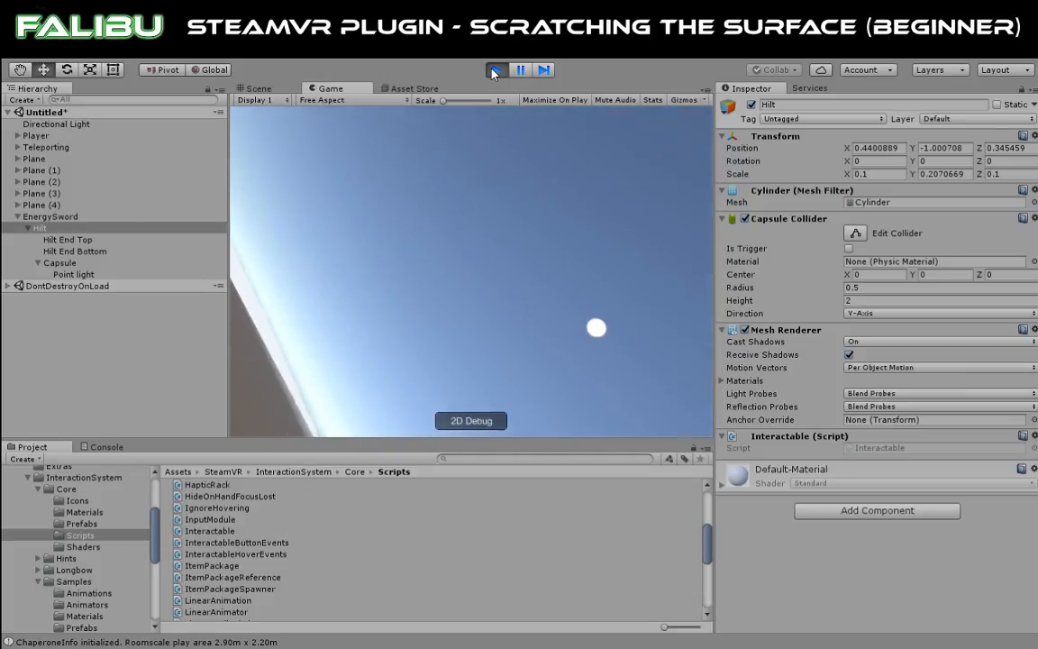
pyautogui.click(494, 71)
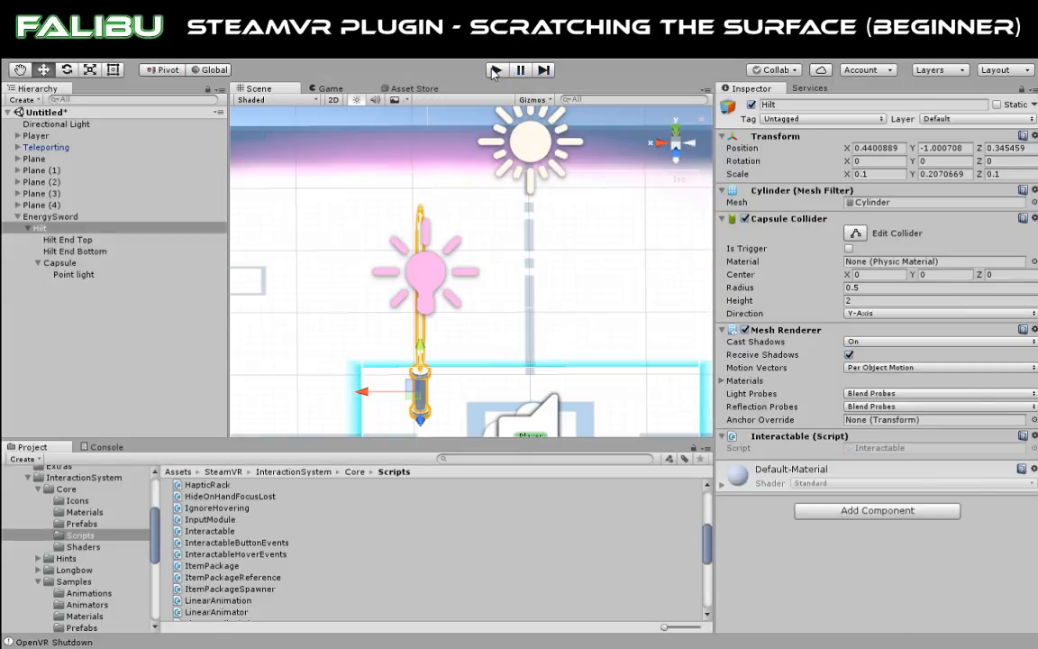
pyautogui.click(49, 231)
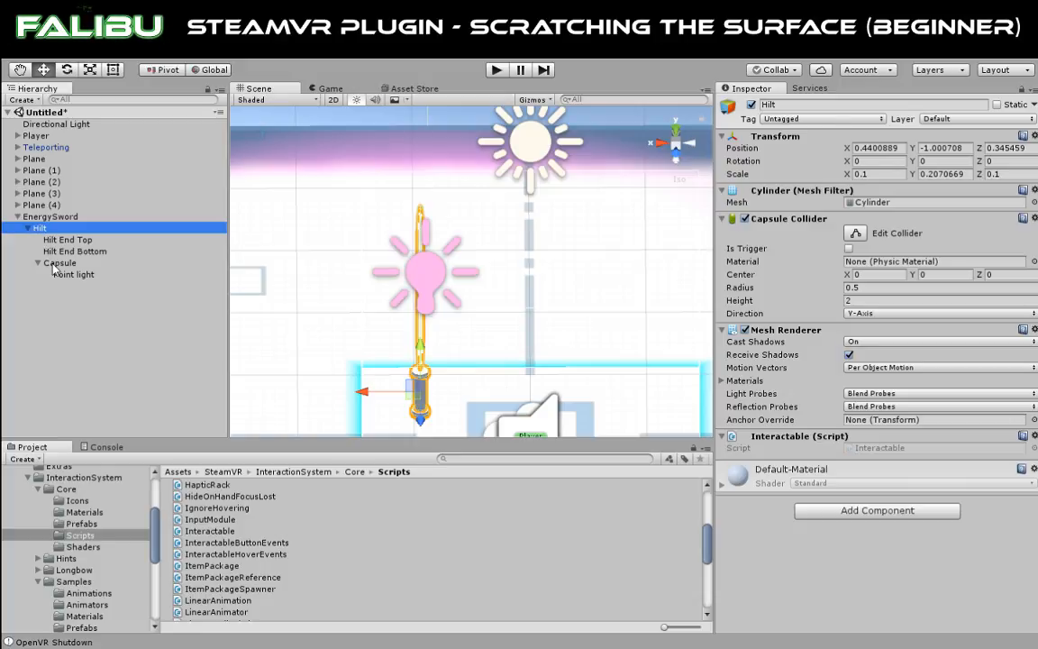
pyautogui.moveTo(54, 268); pyautogui.dragTo(43, 220)
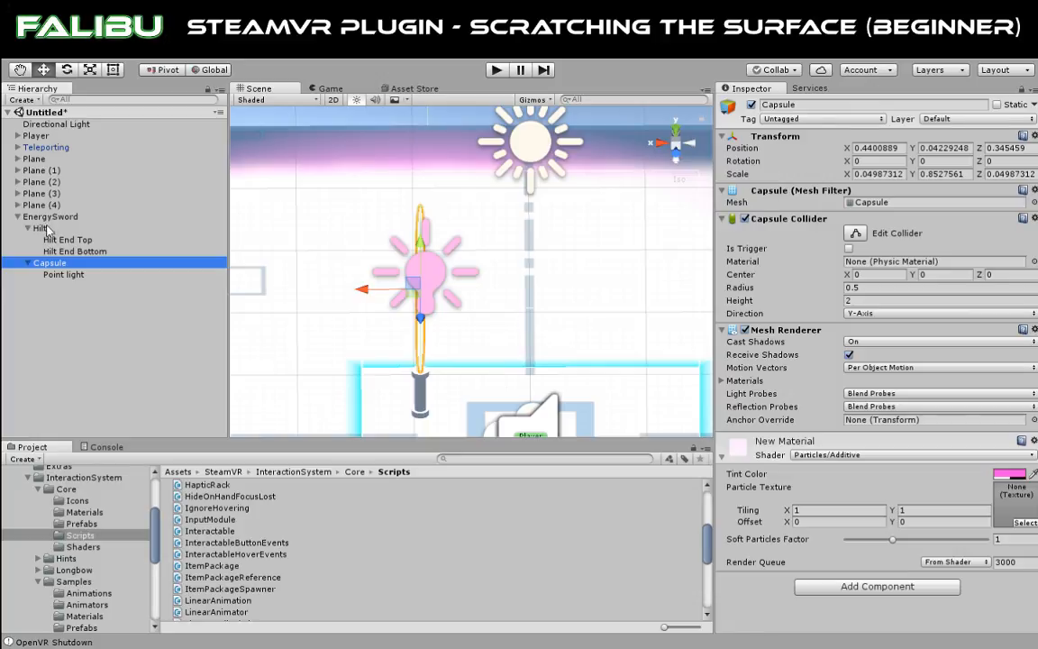
pyautogui.click(40, 228)
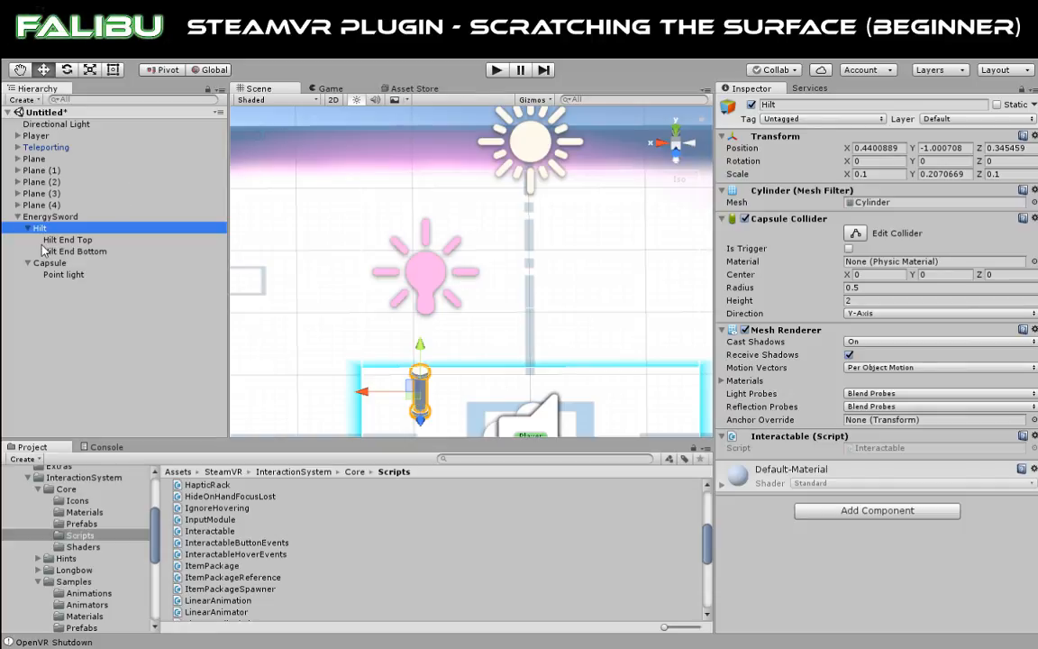
# Test the scene in play mode with the Capsule separated from Hilt and clear the selection.
pyautogui.click(503, 70)
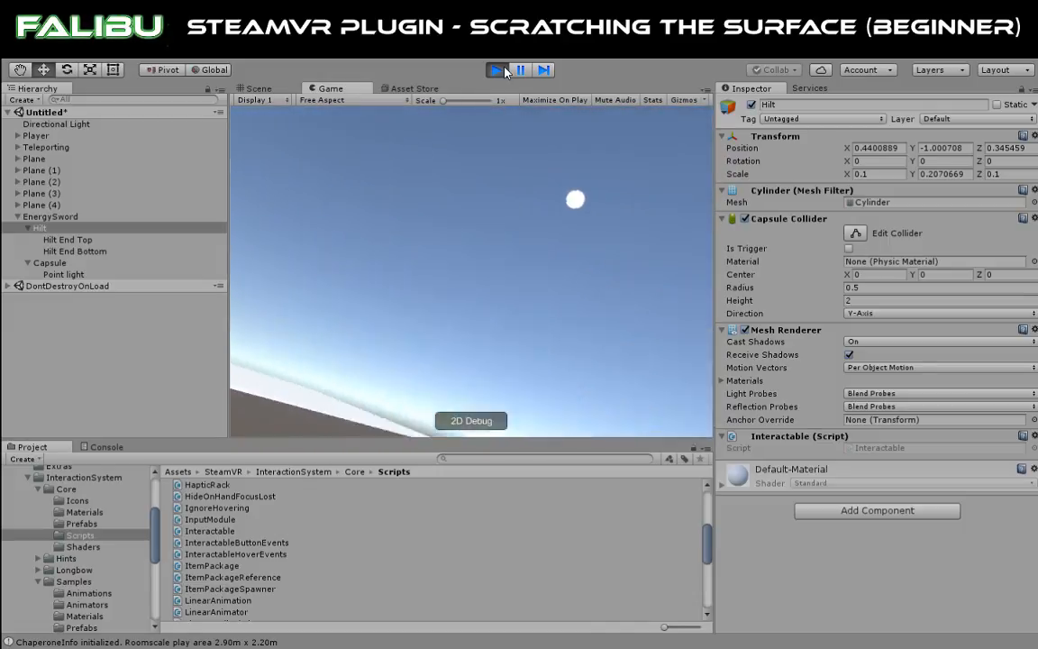
pyautogui.click(497, 71)
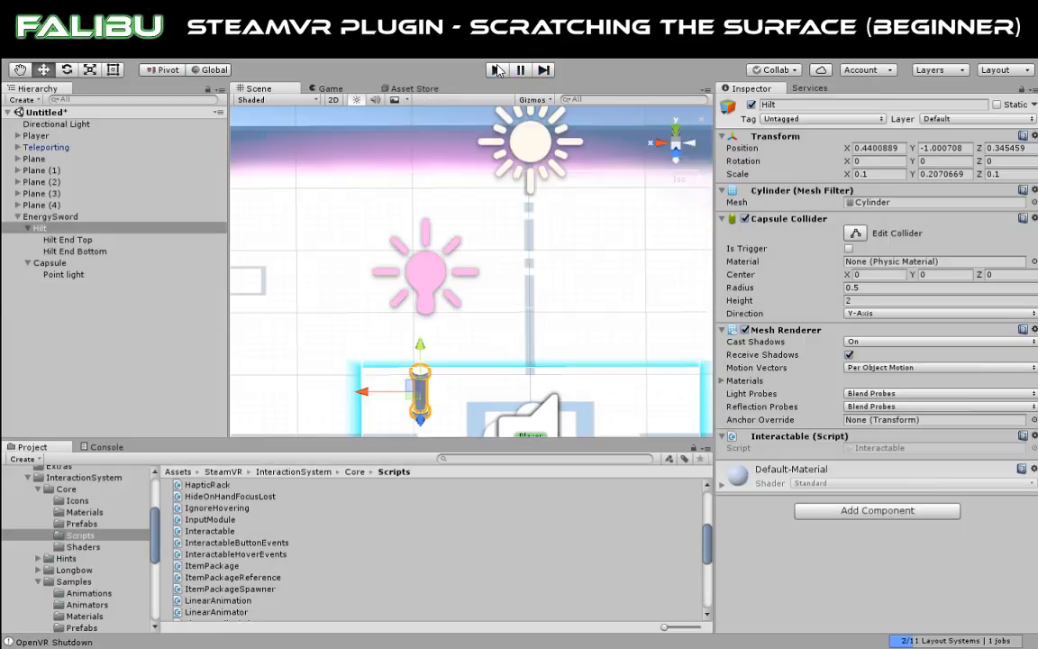
pyautogui.scroll(-2, 530, 266)
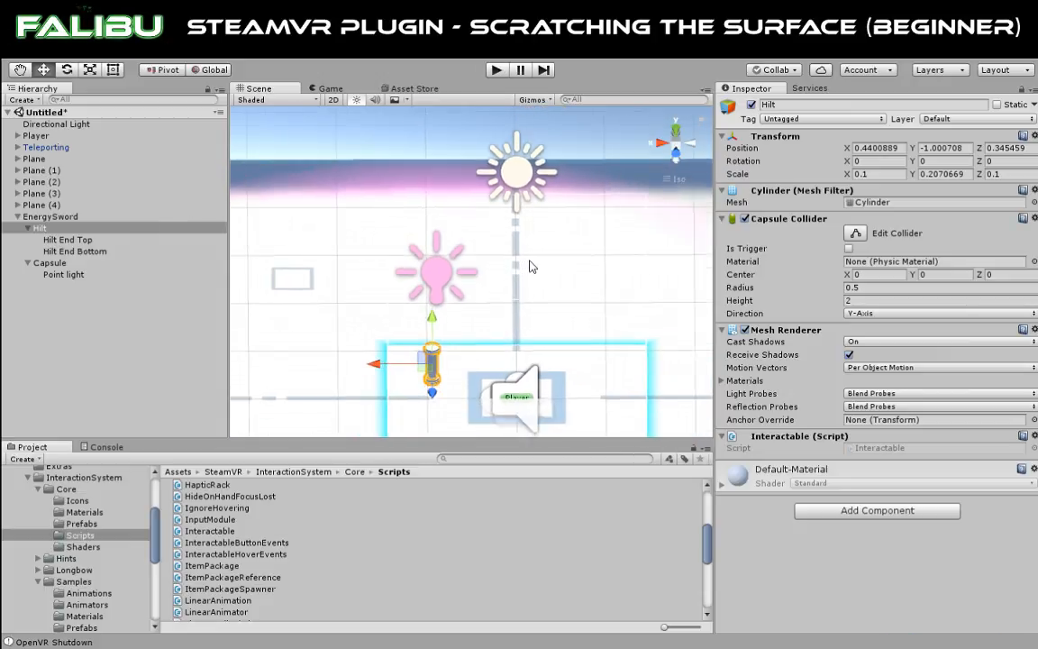
pyautogui.scroll(2, 530, 266)
pyautogui.click(45, 228)
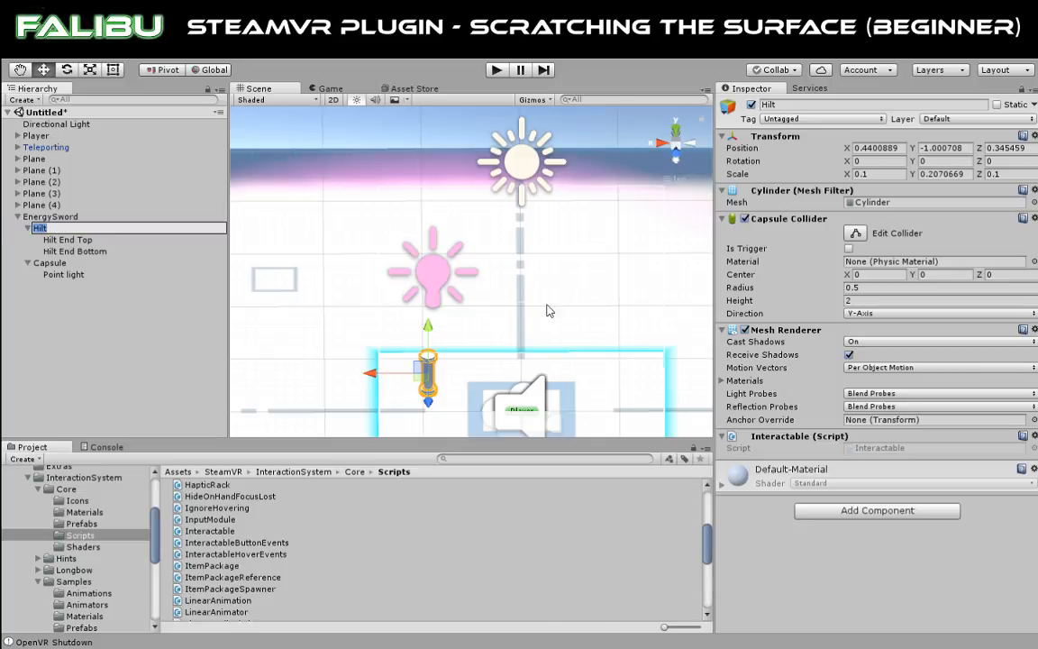
pyautogui.click(70, 287)
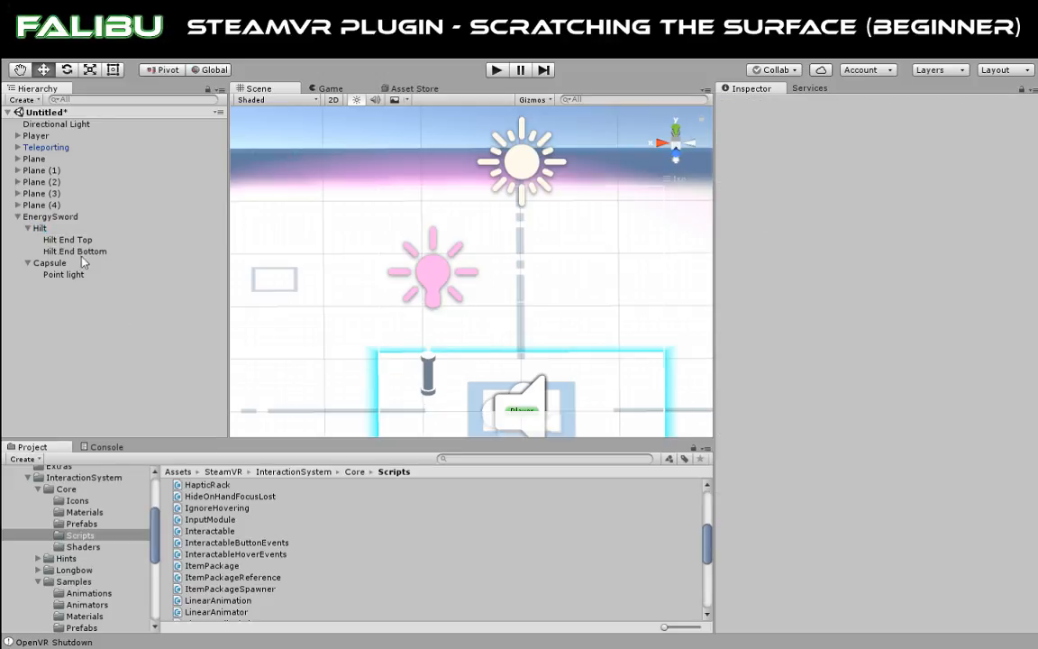
# Add the Throwable script from InteractionSystem's Core Scripts folder to EnergySword's Hilt.
pyautogui.click(41, 227)
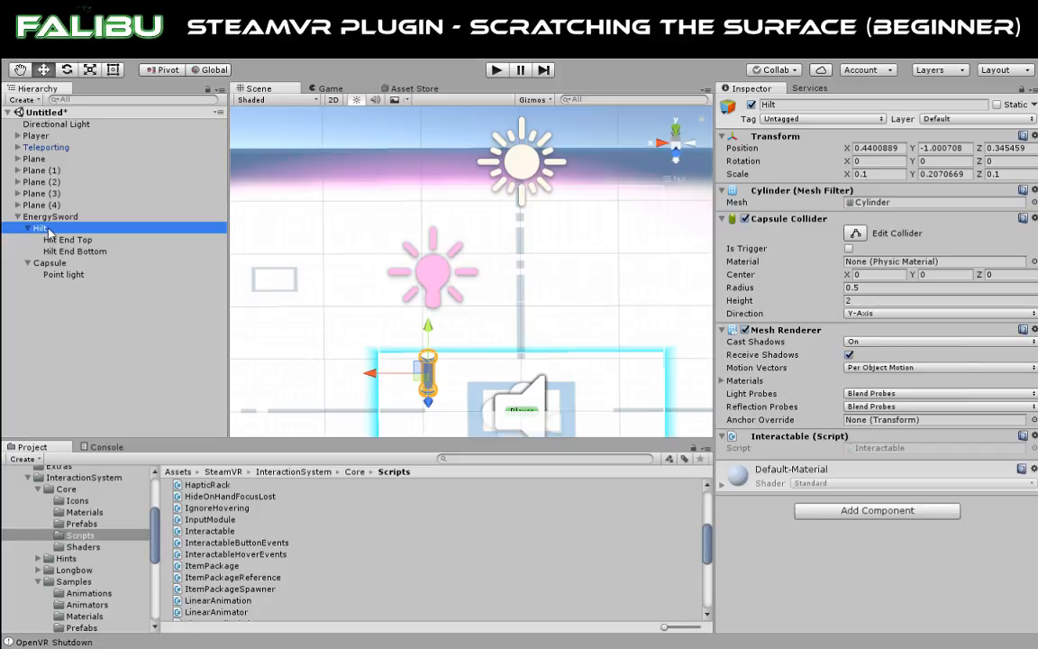
pyautogui.scroll(-6, 443, 556)
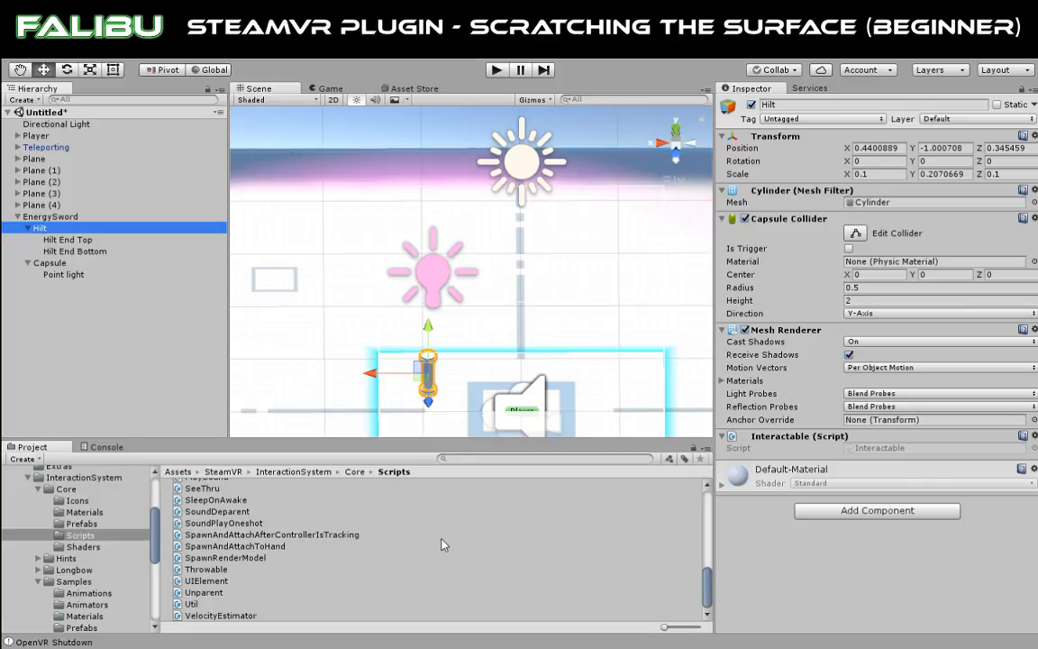
pyautogui.click(206, 570)
pyautogui.moveTo(206, 570); pyautogui.dragTo(39, 232)
pyautogui.click(39, 231)
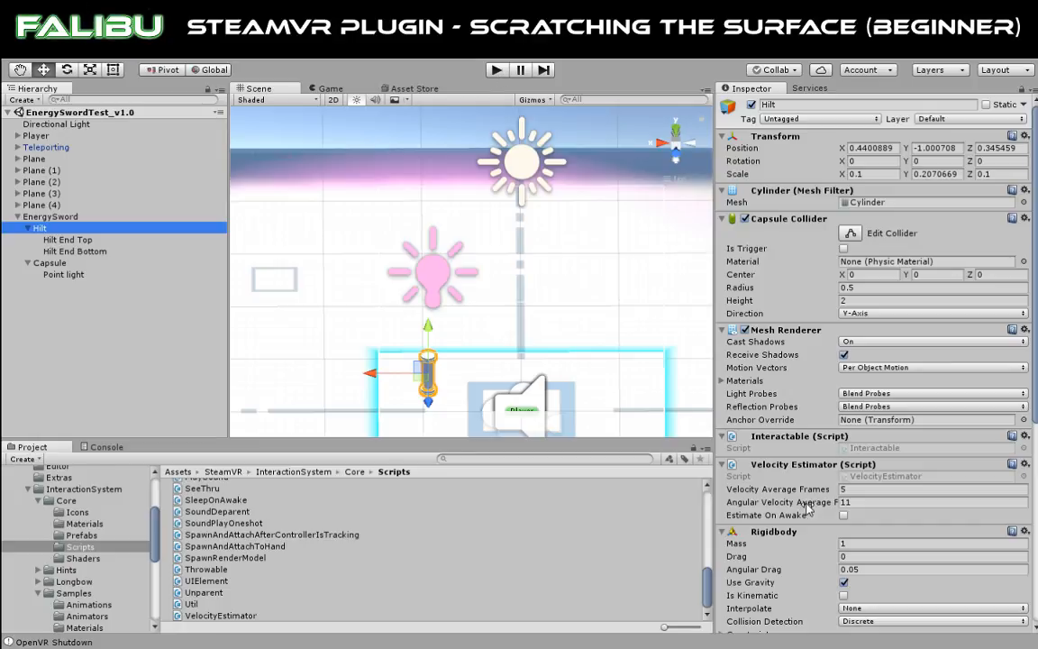
# Review Hilt's Velocity Estimator, Rigidbody and Throwable components and test the scene in play mode.
pyautogui.scroll(-3, 810, 475)
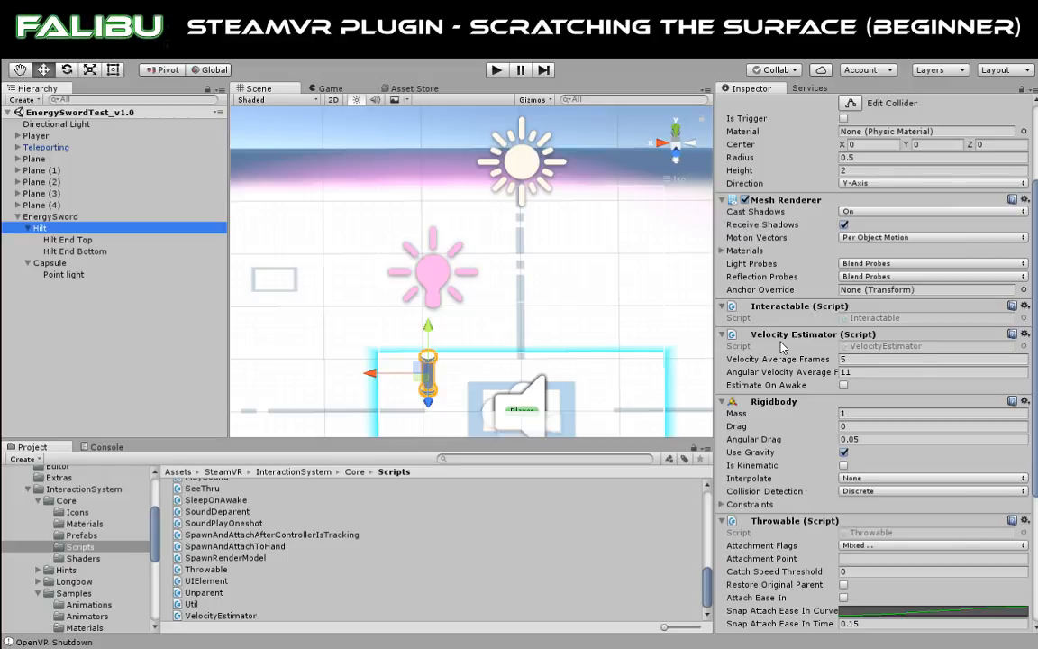
pyautogui.scroll(-5, 783, 347)
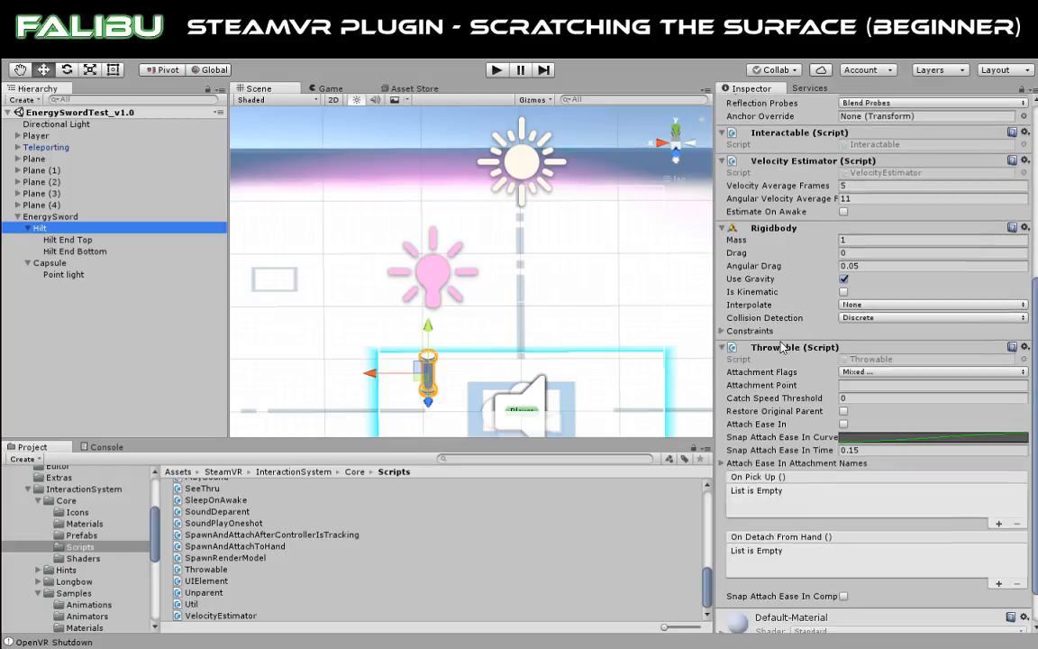
pyautogui.scroll(8, 783, 347)
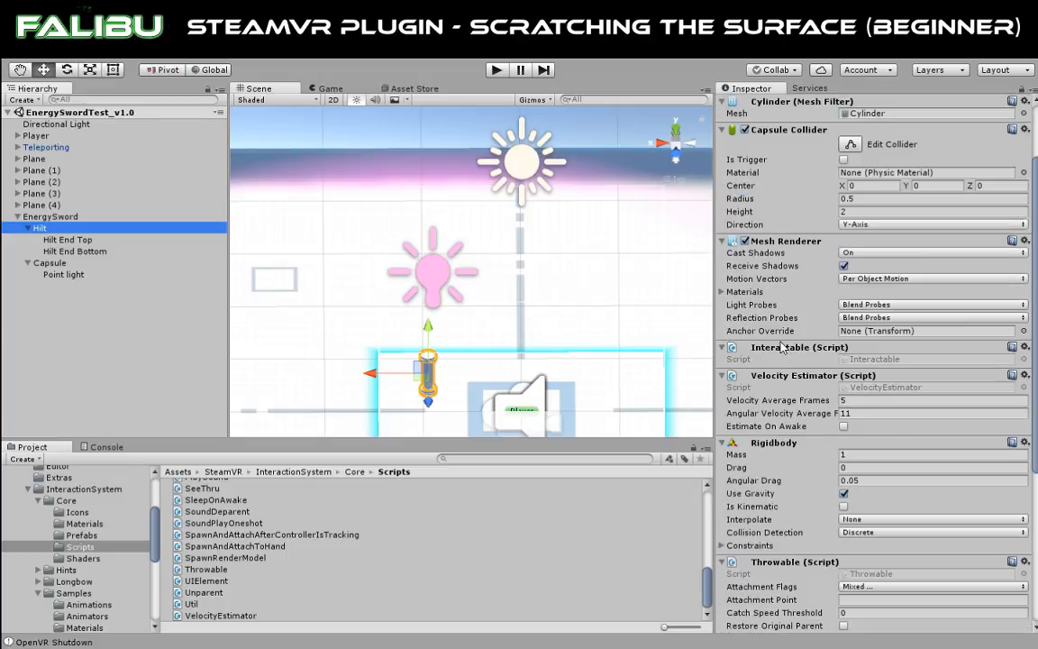
pyautogui.scroll(-8, 782, 345)
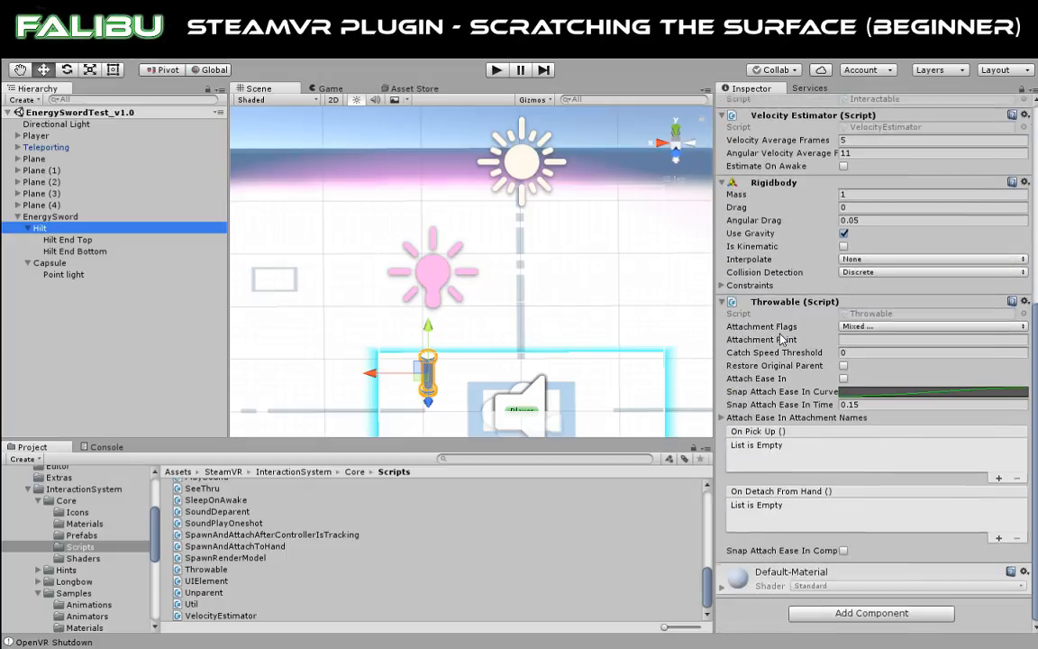
pyautogui.click(501, 74)
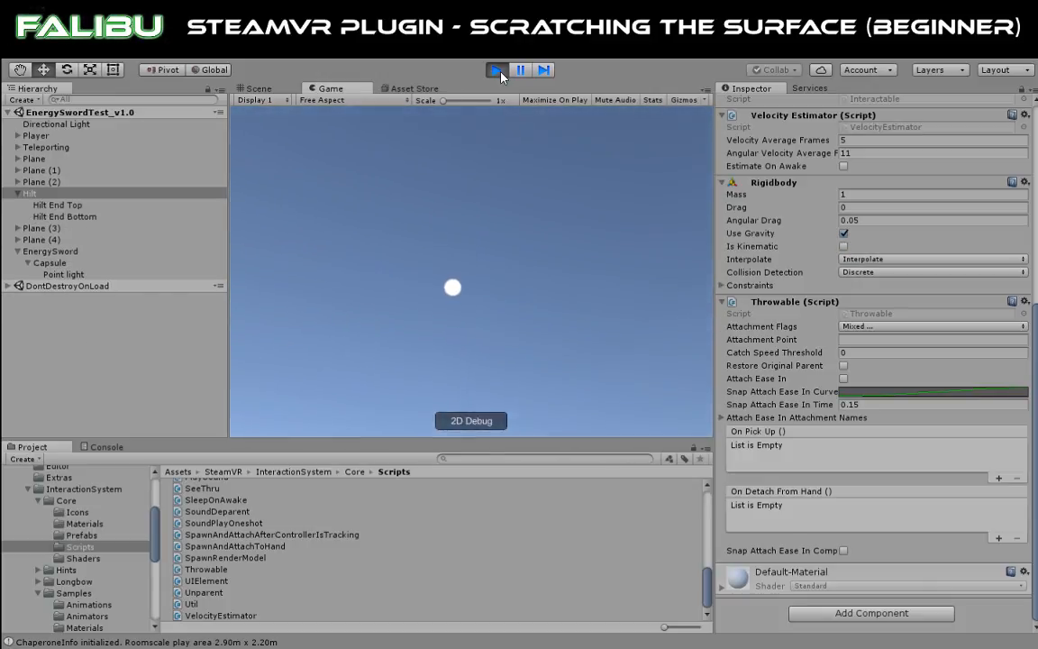
pyautogui.click(496, 70)
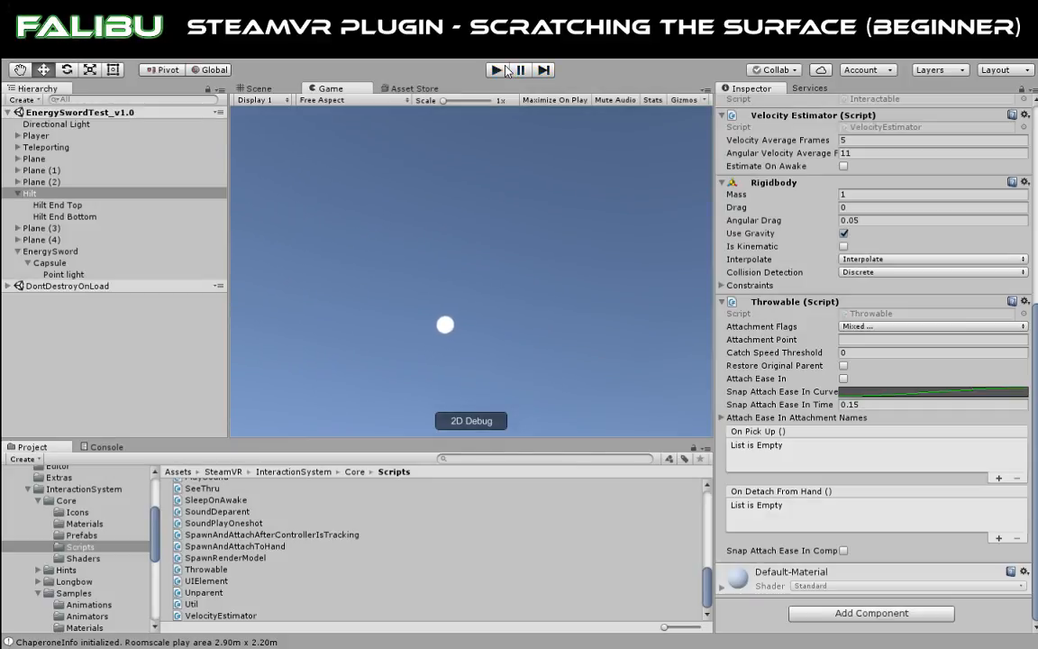
# Nest the Capsule with its point light back under Hilt and test the scene in play mode.
pyautogui.click(56, 263)
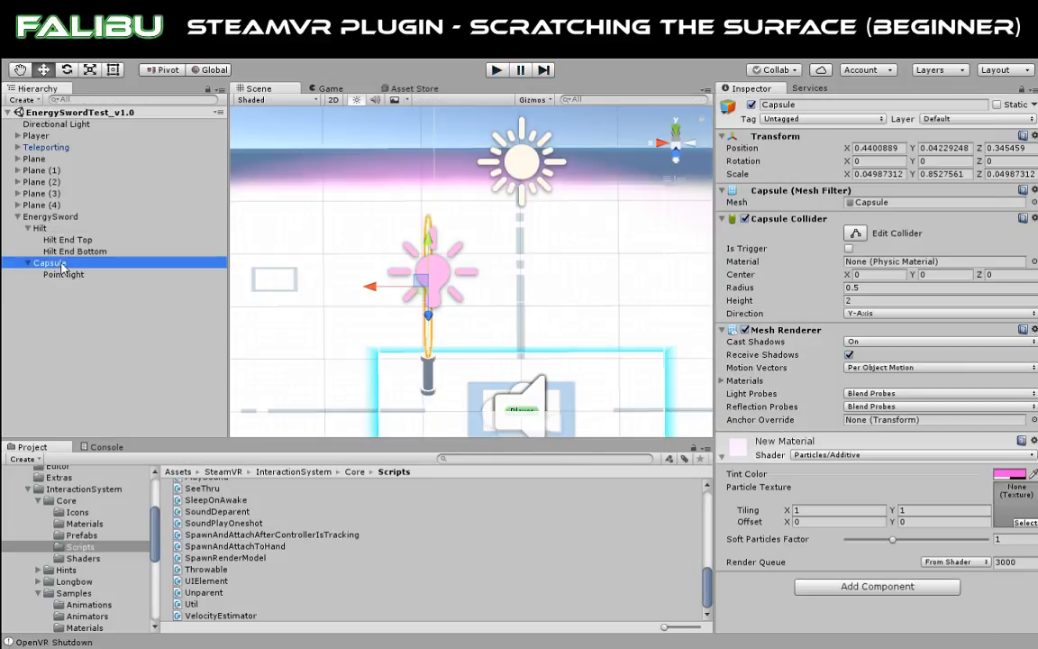
pyautogui.moveTo(51, 251); pyautogui.dragTo(45, 232)
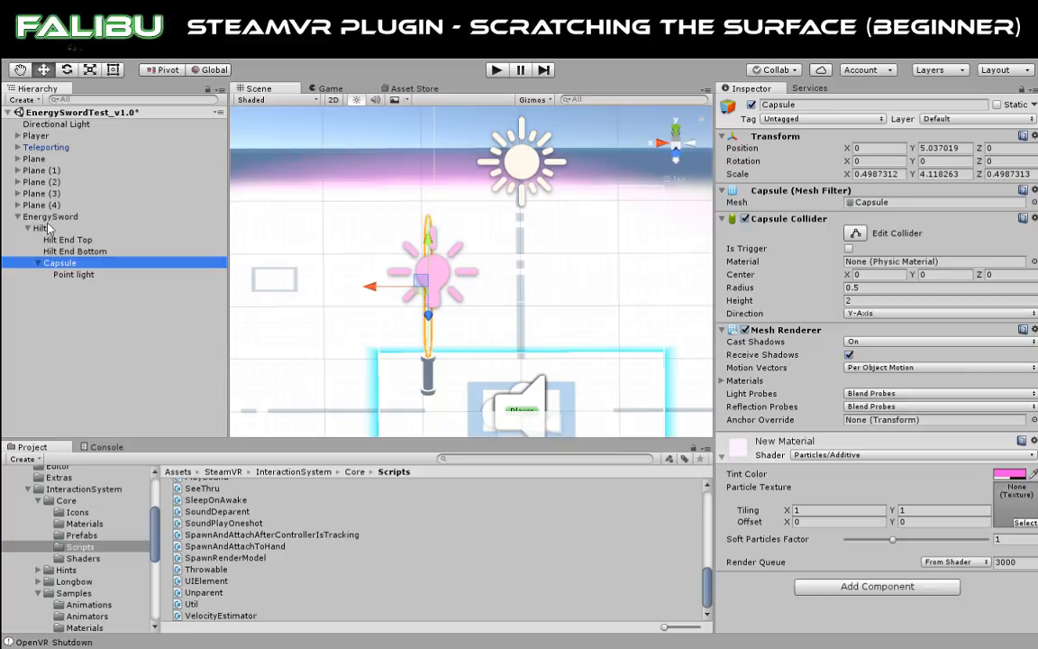
pyautogui.click(496, 71)
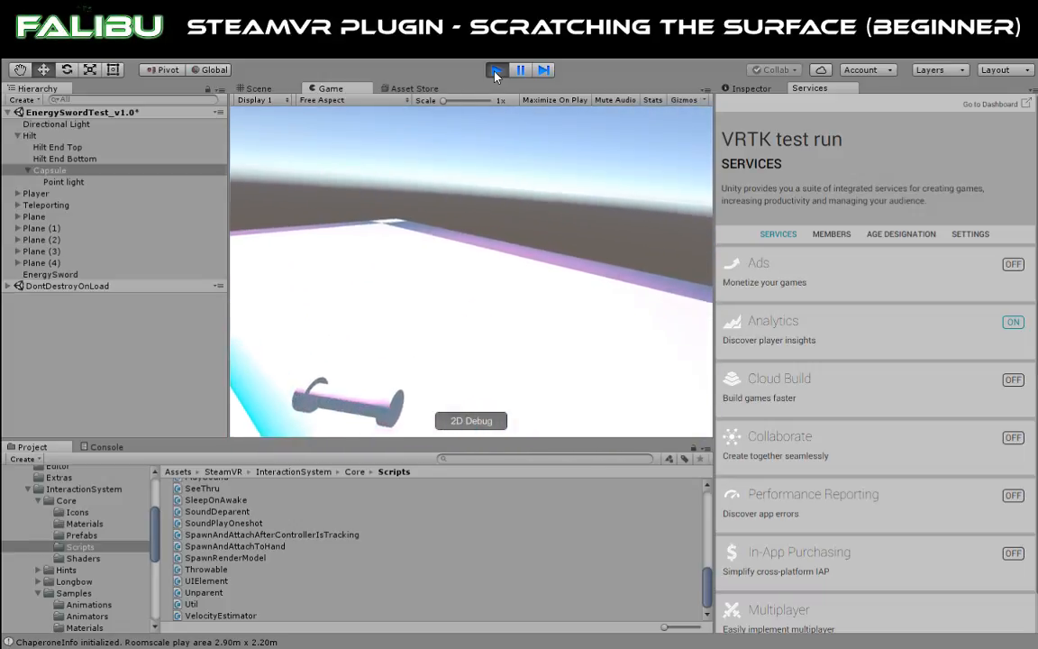
pyautogui.click(495, 71)
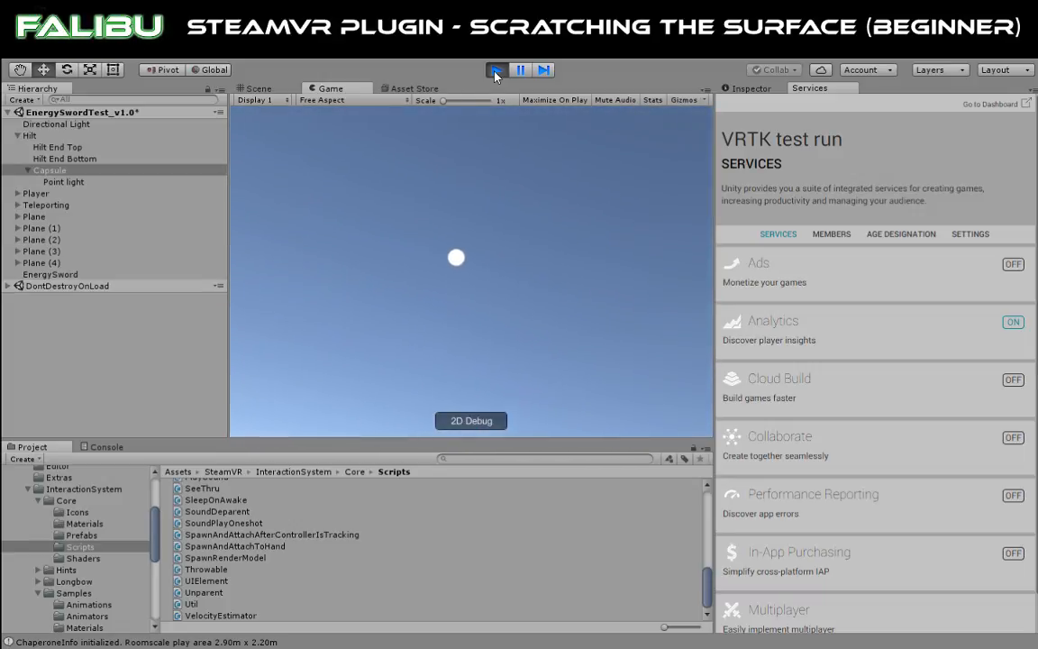
# Remove the Throwable script from Hilt and test the scene in play mode without it.
pyautogui.click(755, 88)
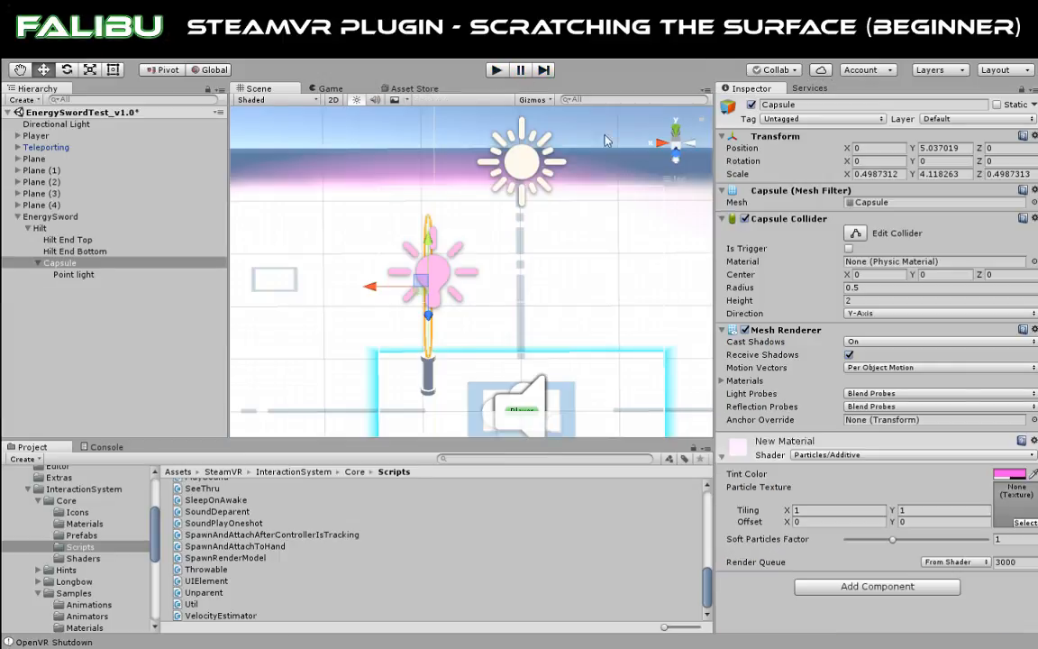
pyautogui.click(40, 228)
pyautogui.scroll(-5, 744, 311)
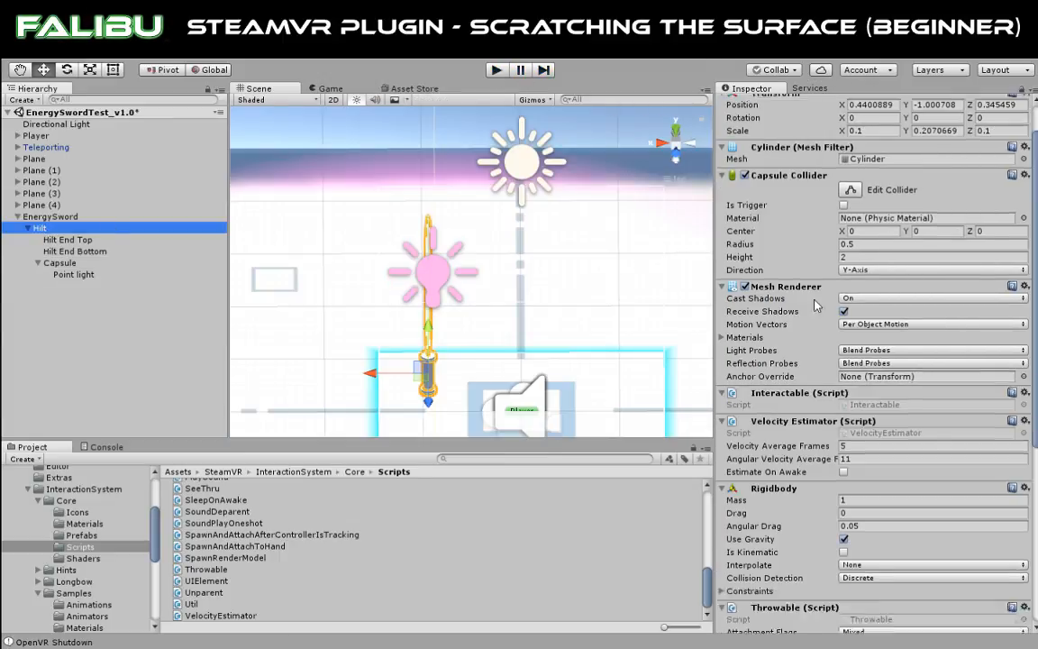
pyautogui.scroll(-2, 750, 334)
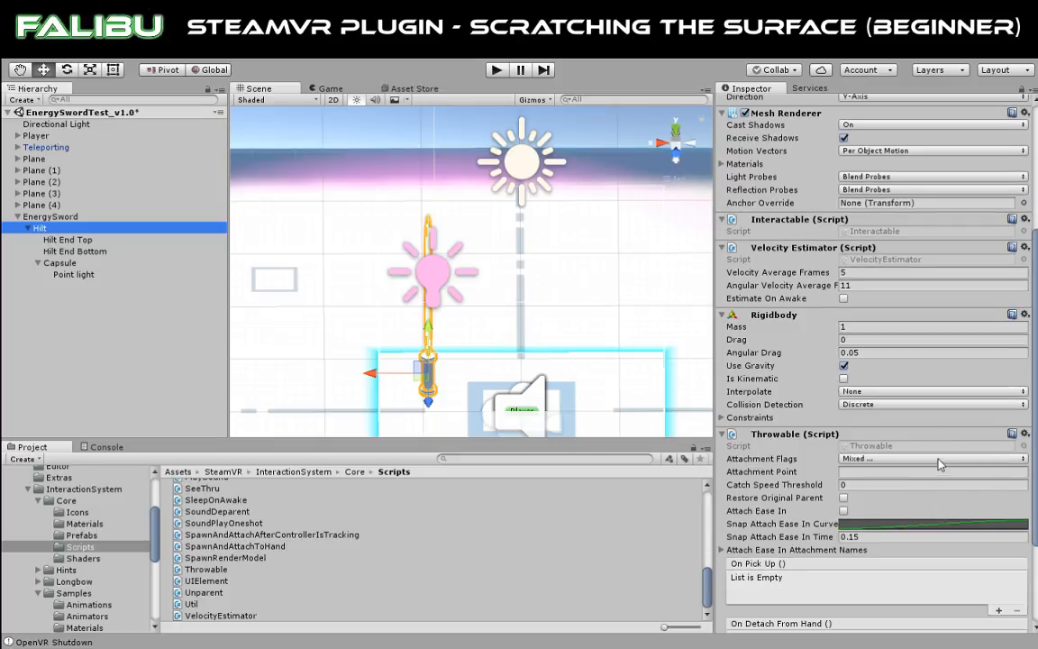
pyautogui.click(931, 516)
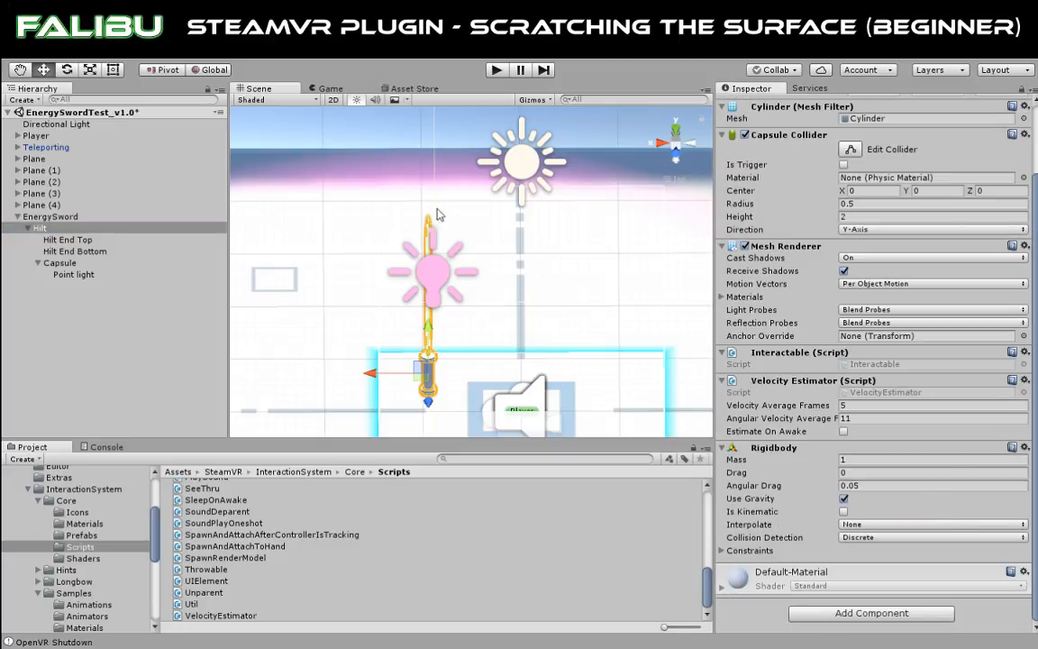
pyautogui.click(495, 70)
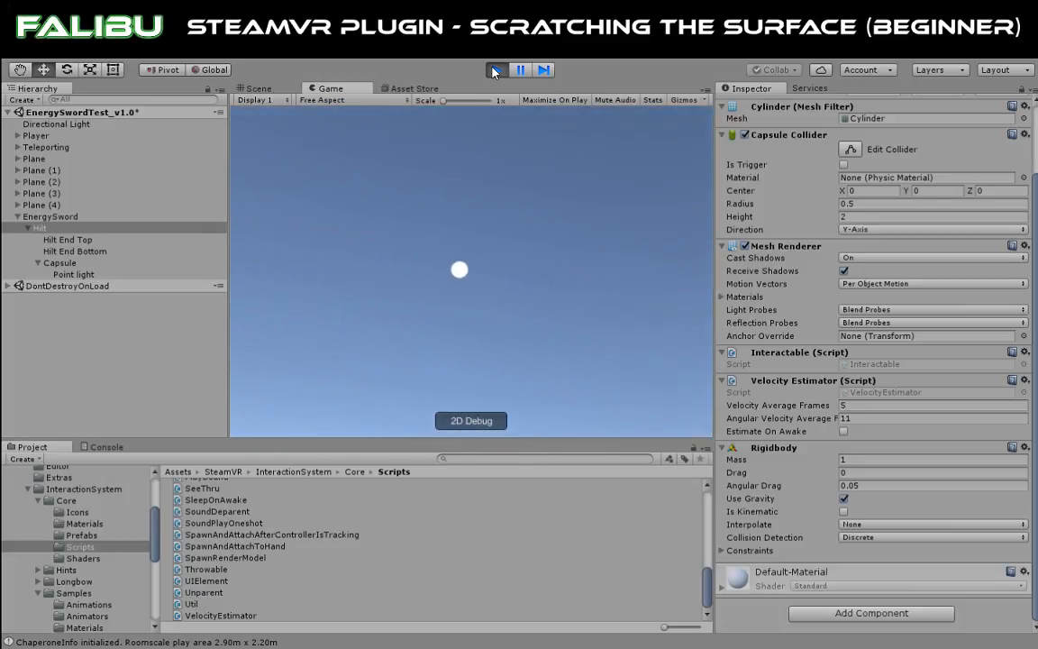
pyautogui.click(495, 71)
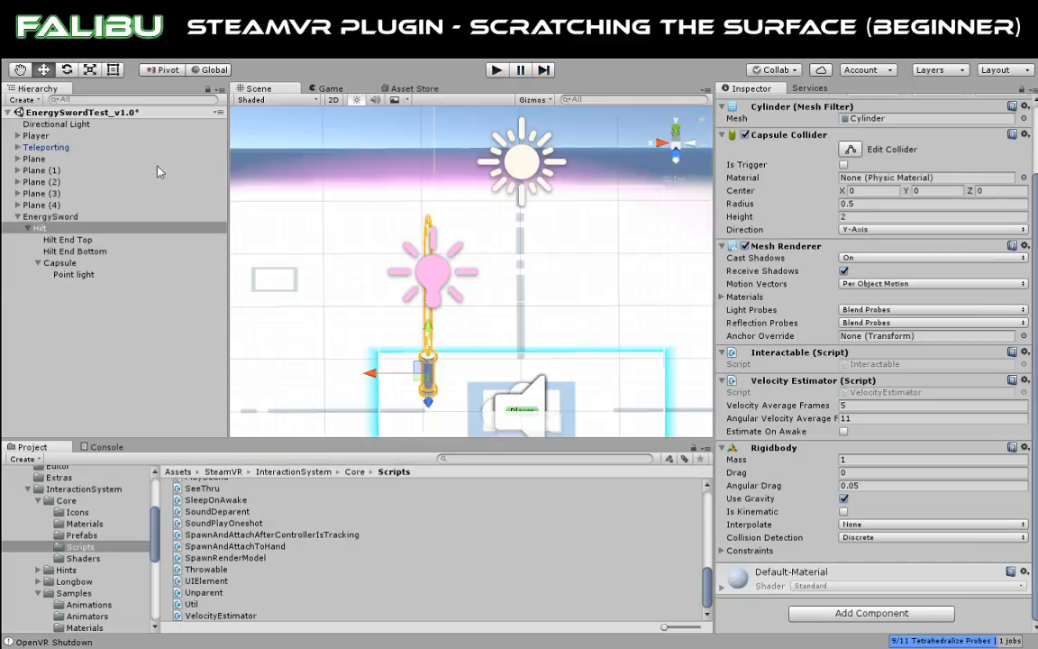
# Compare the components on the EnergySword parent with those attached to its Hilt.
pyautogui.click(45, 217)
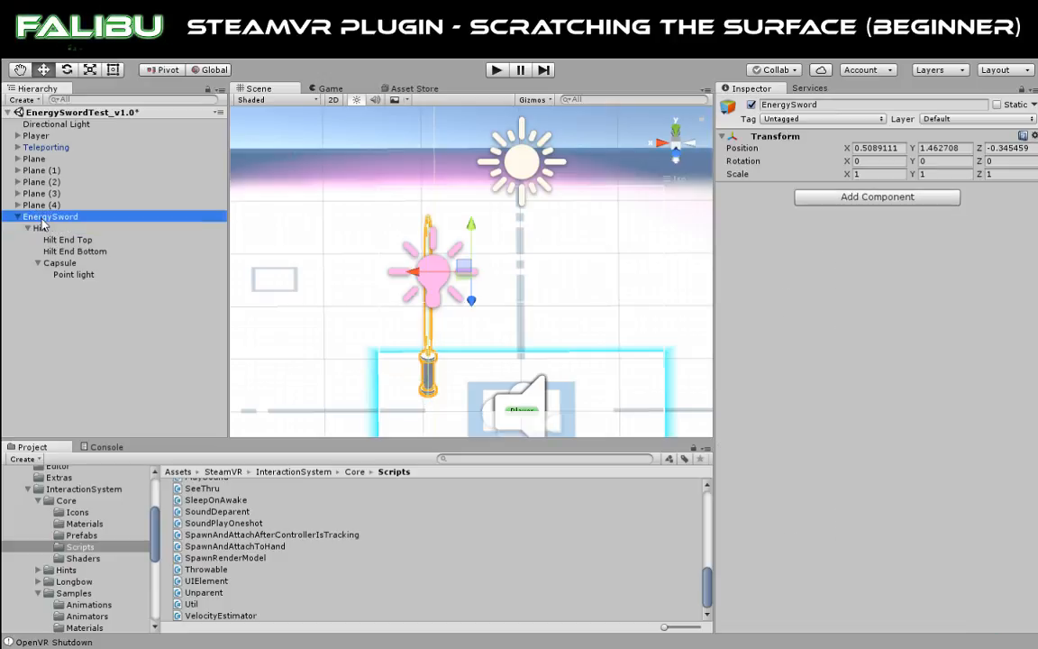
pyautogui.click(40, 228)
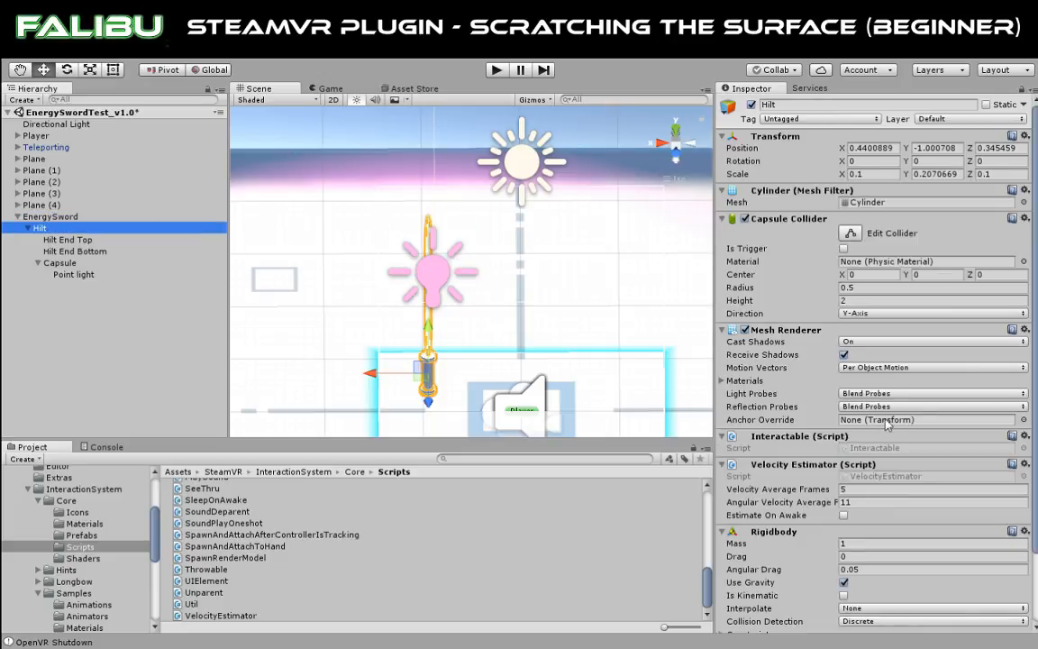
pyautogui.scroll(-1, 887, 425)
pyautogui.click(45, 219)
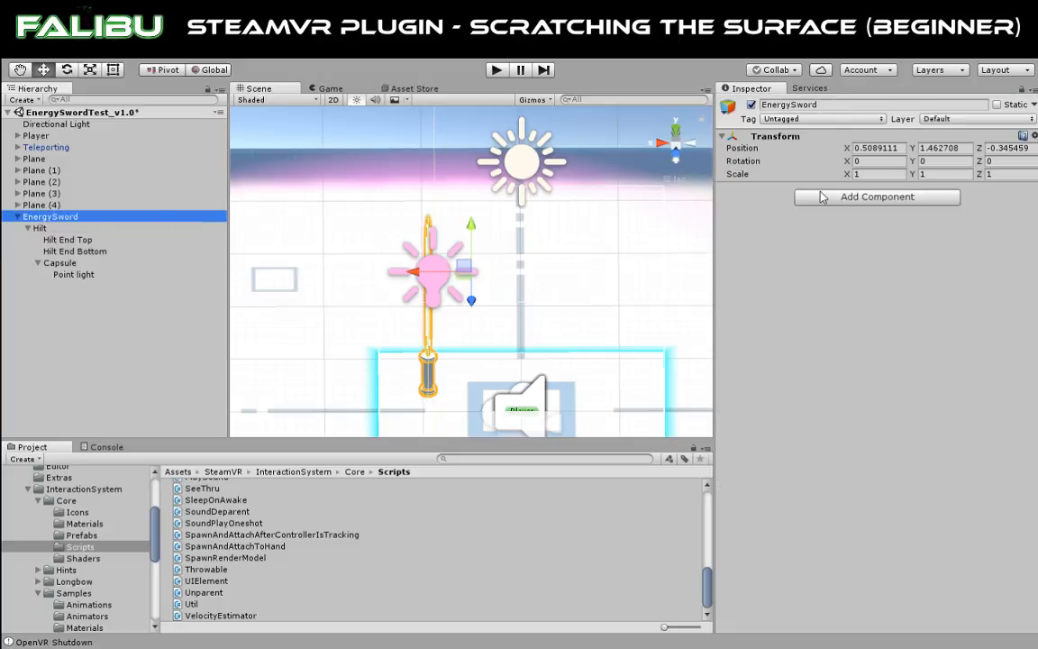
pyautogui.click(39, 228)
pyautogui.scroll(-2, 809, 266)
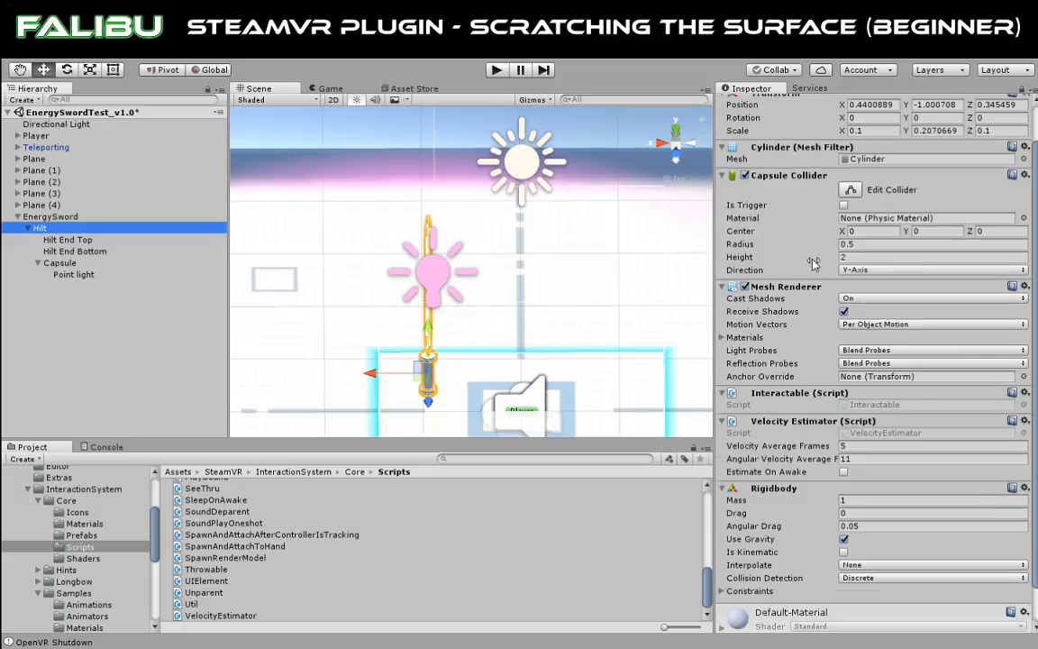
# Remove the Interactable, Velocity Estimator and Rigidbody components from Hilt.
pyautogui.click(68, 251)
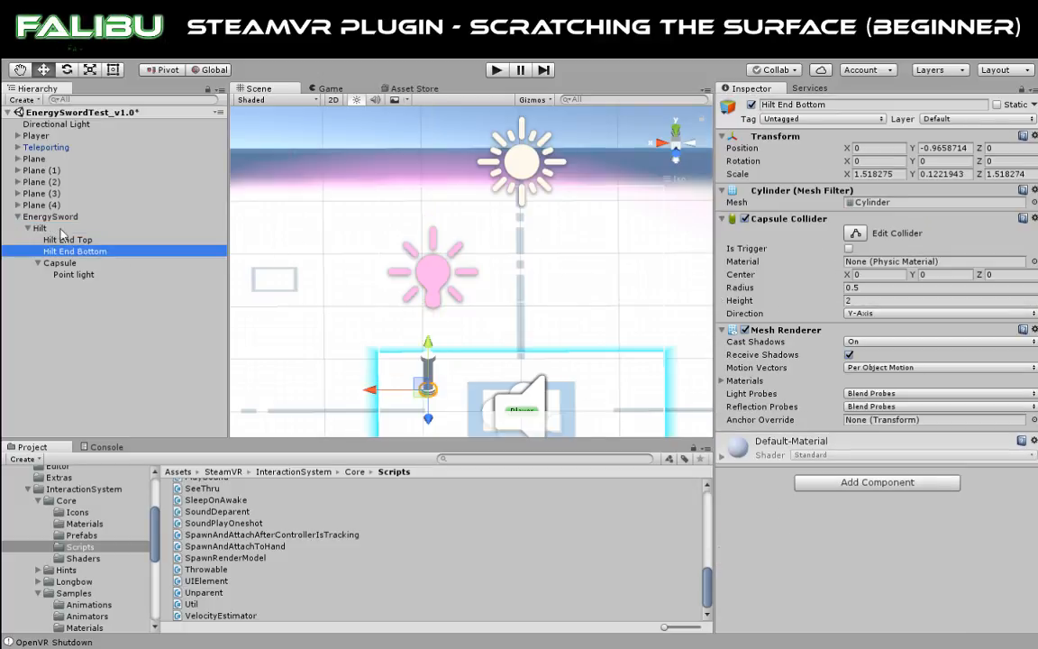
pyautogui.click(39, 228)
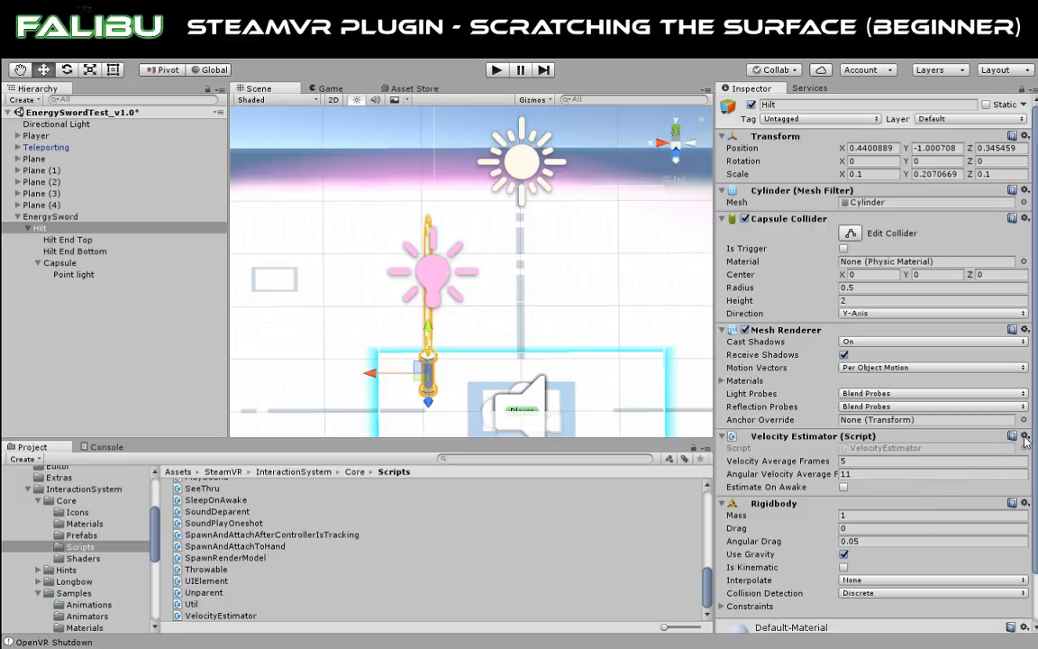
pyautogui.click(935, 508)
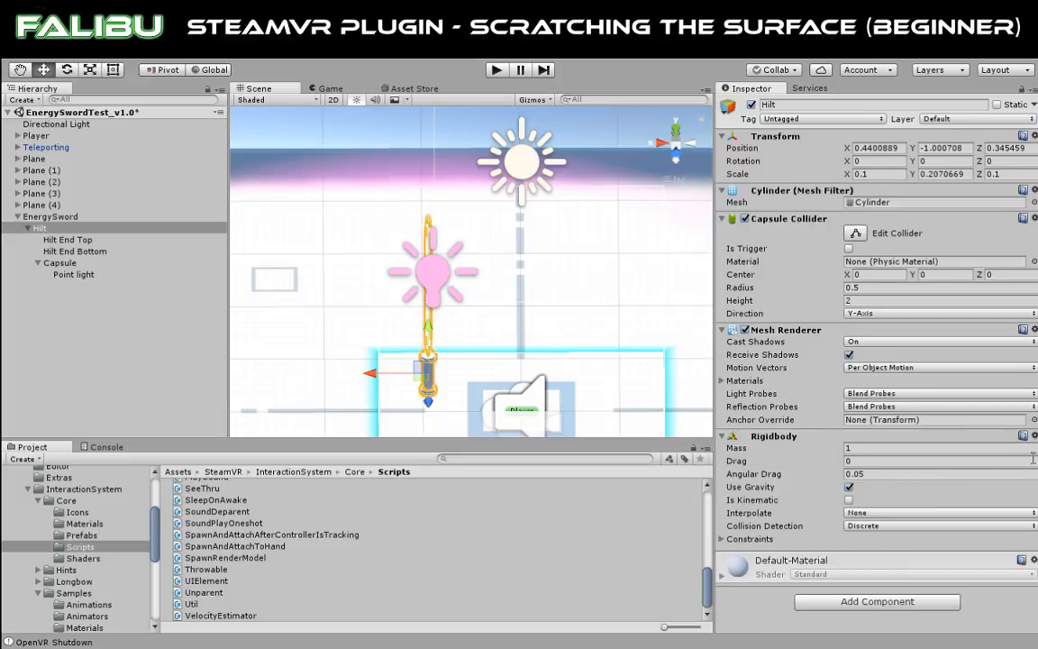
pyautogui.click(1036, 438)
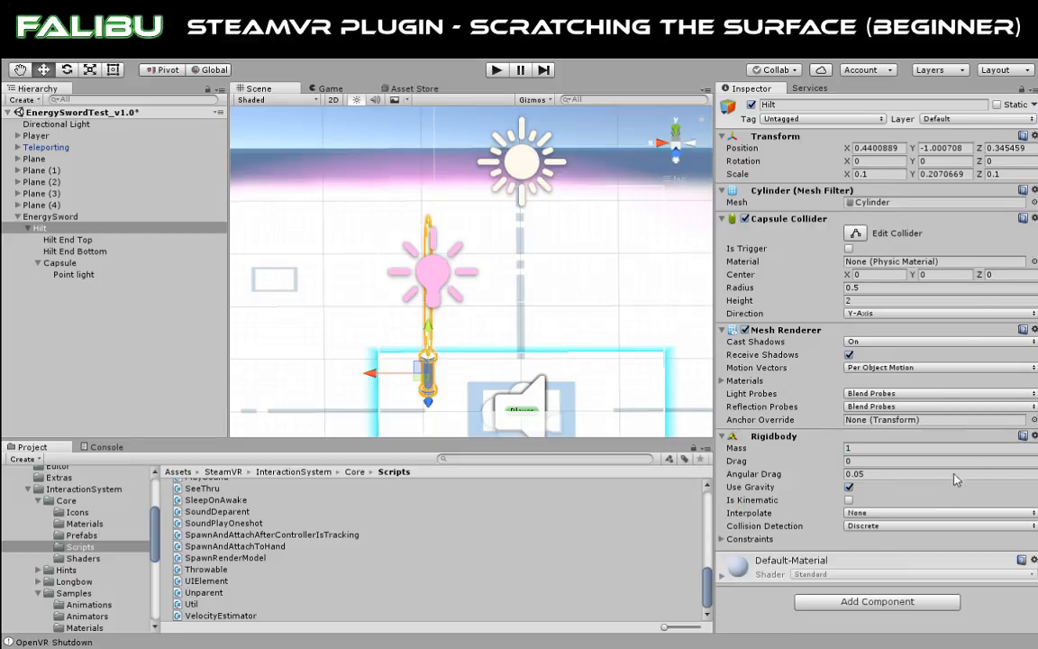
pyautogui.click(945, 512)
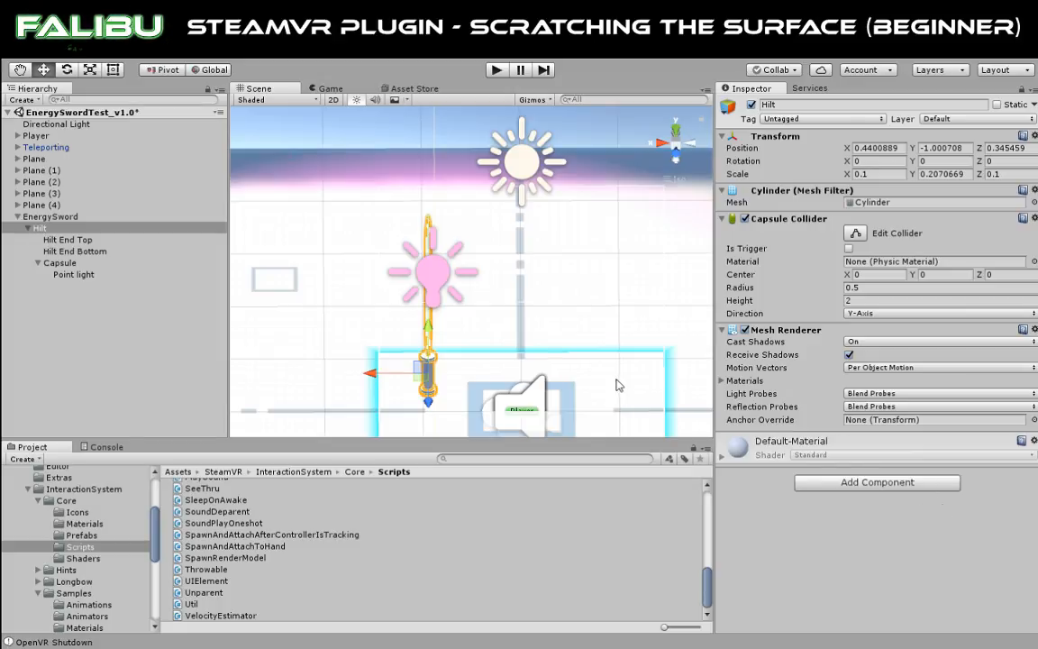
# Attach the Interactable script to the EnergySword parent and test the scene in play mode.
pyautogui.click(45, 216)
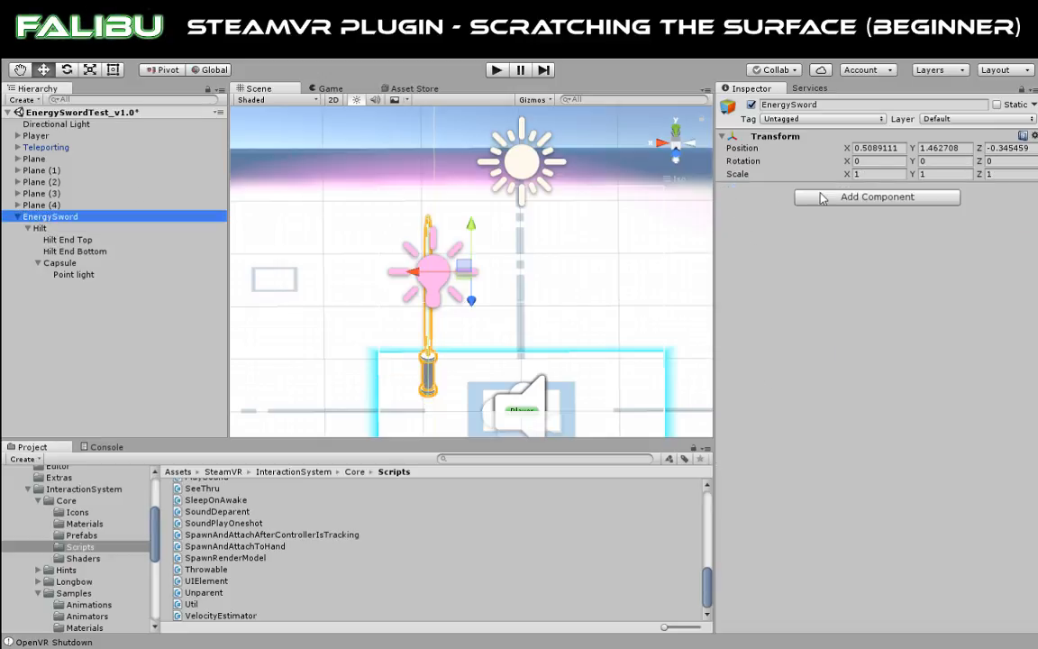
pyautogui.click(740, 179)
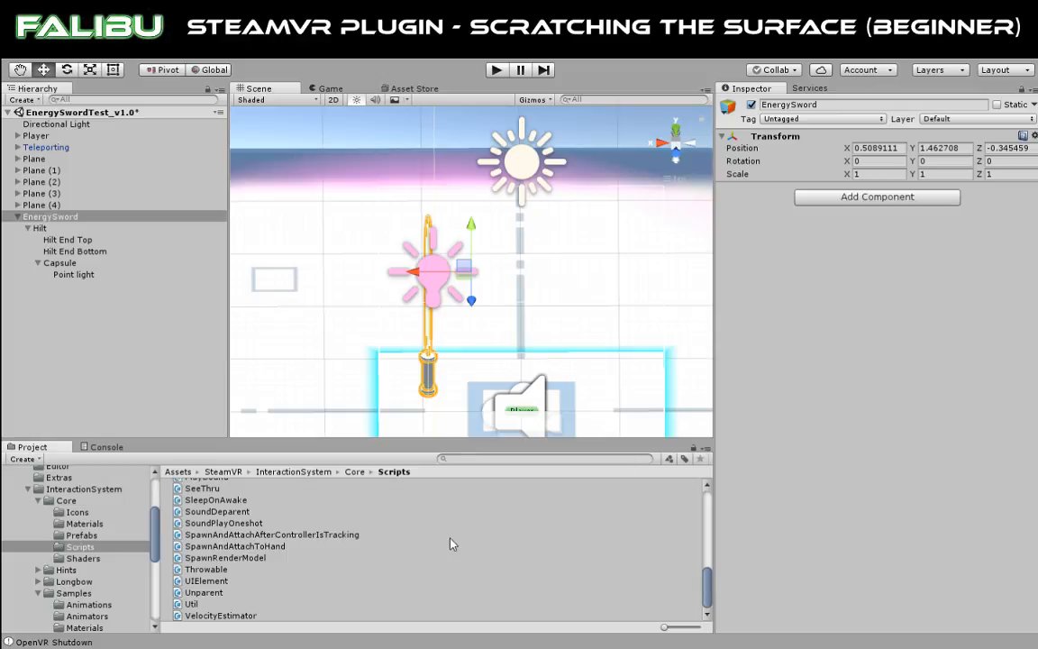
pyautogui.scroll(2, 228, 563)
pyautogui.scroll(5, 228, 563)
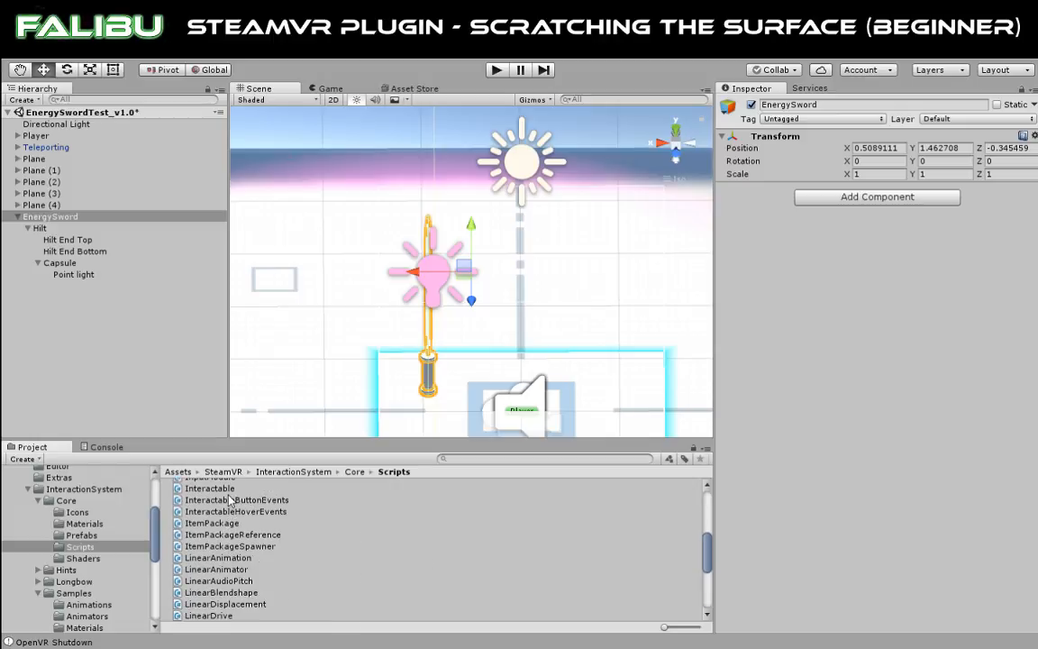
pyautogui.moveTo(209, 490); pyautogui.dragTo(81, 217)
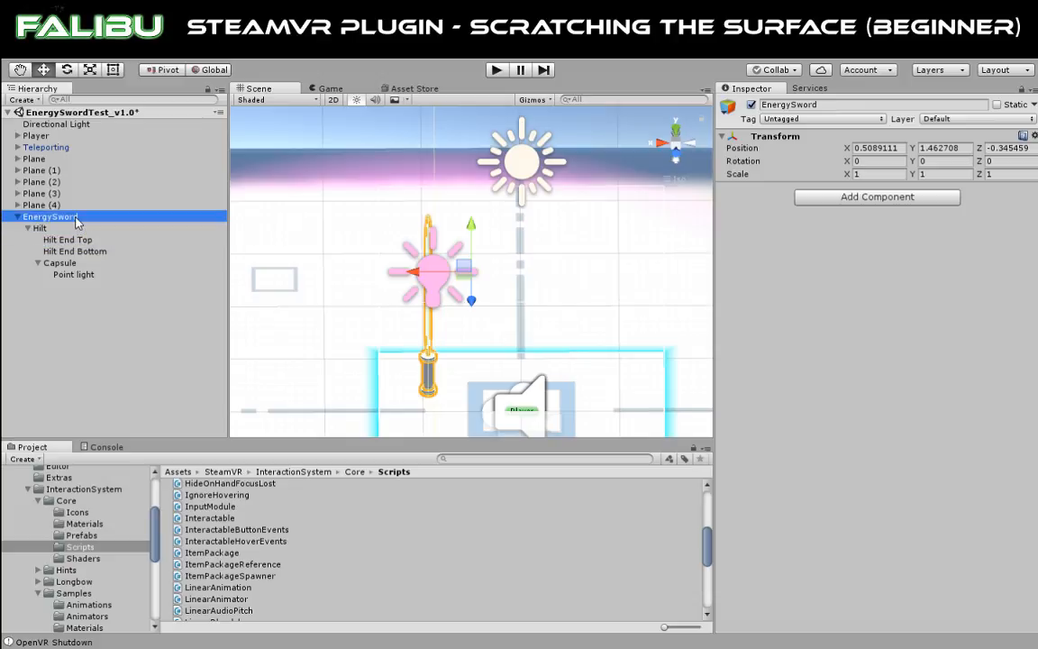
pyautogui.click(494, 71)
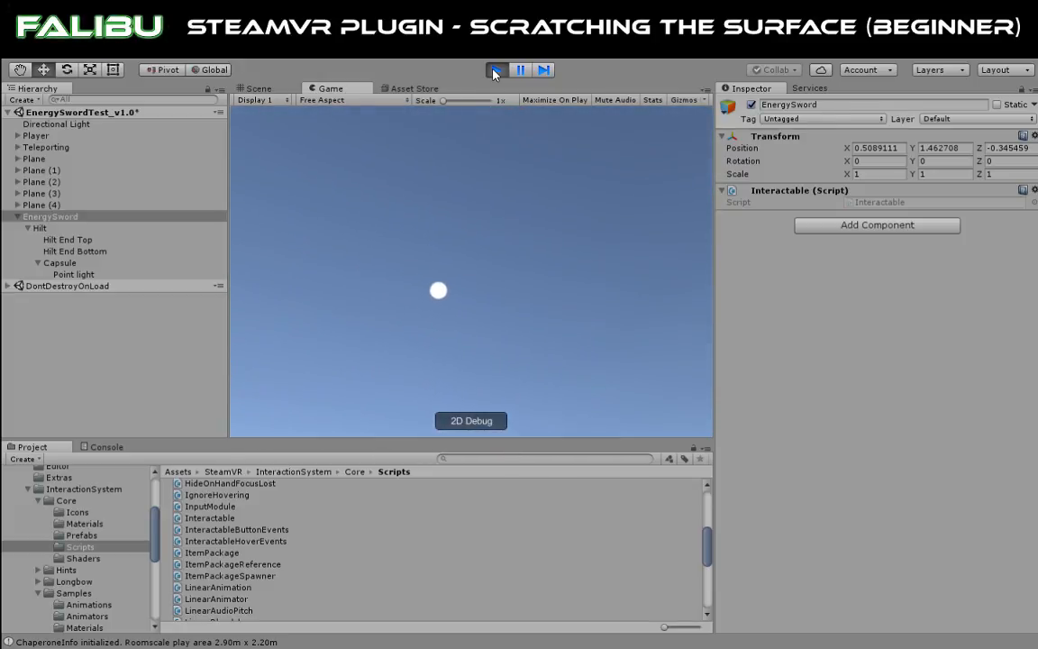
pyautogui.click(494, 72)
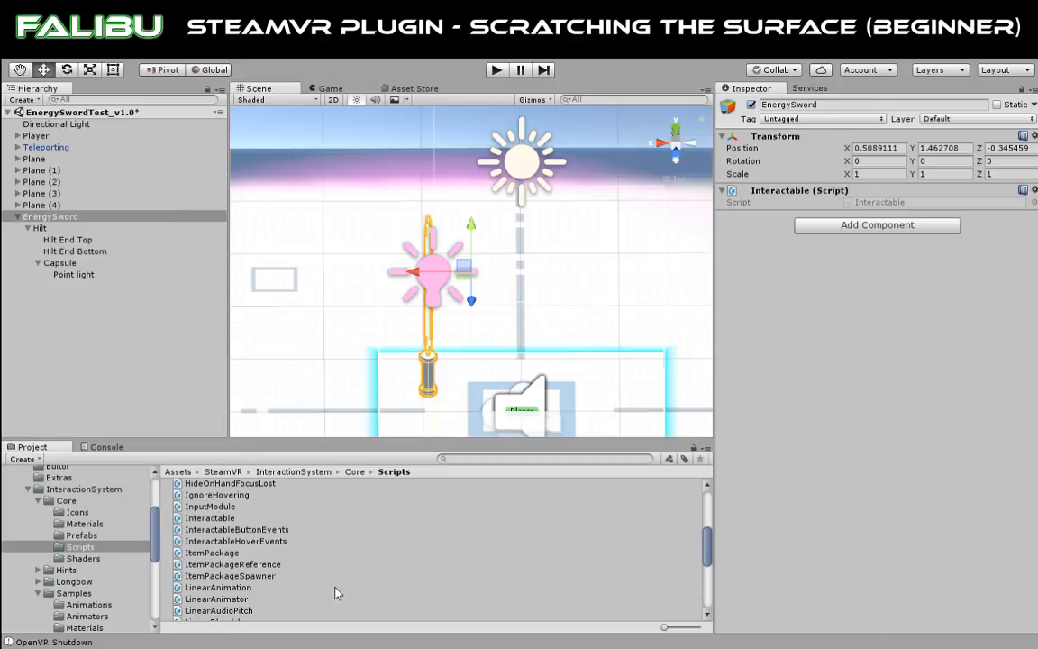
# Look through the list of SteamVR InteractionSystem Core scripts for the interaction behaviours they offer.
pyautogui.scroll(2, 356, 532)
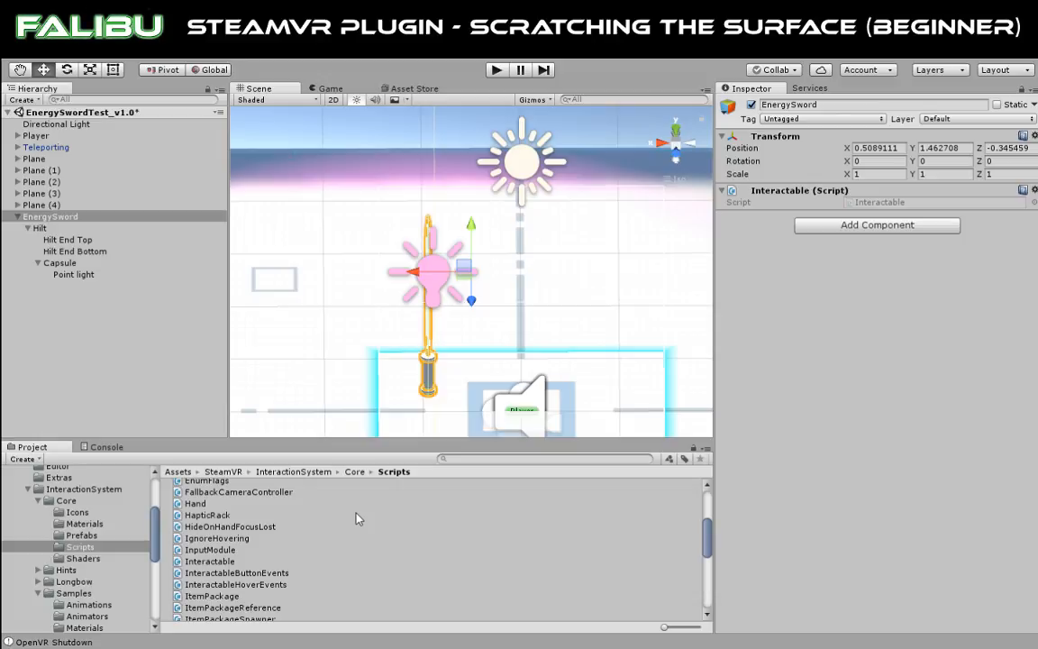
pyautogui.scroll(-2, 356, 519)
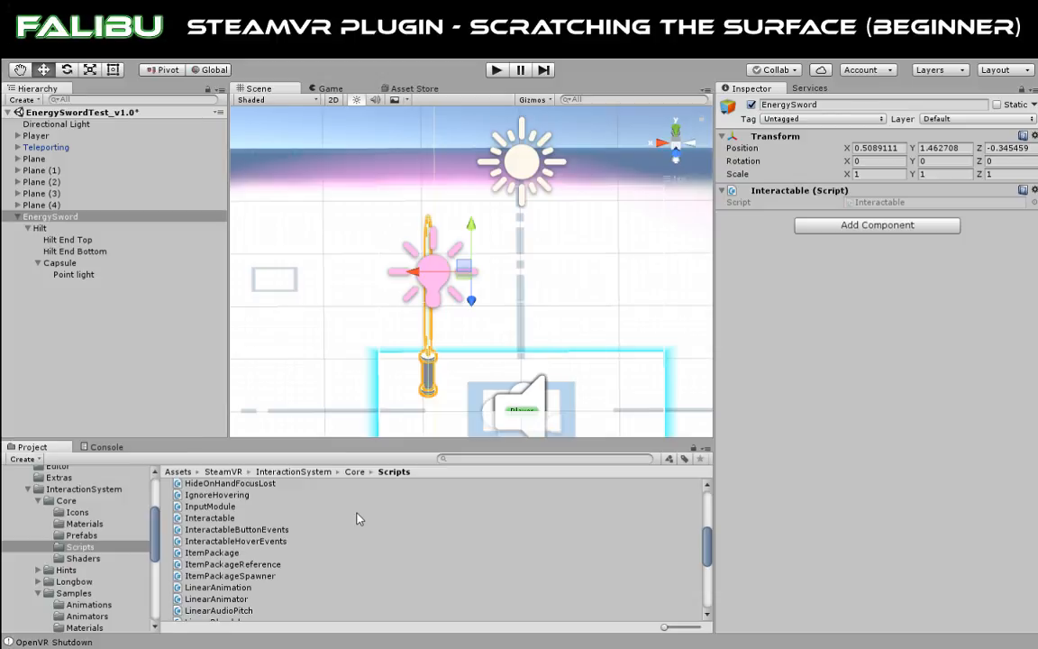
pyautogui.scroll(2, 357, 518)
pyautogui.scroll(3, 356, 518)
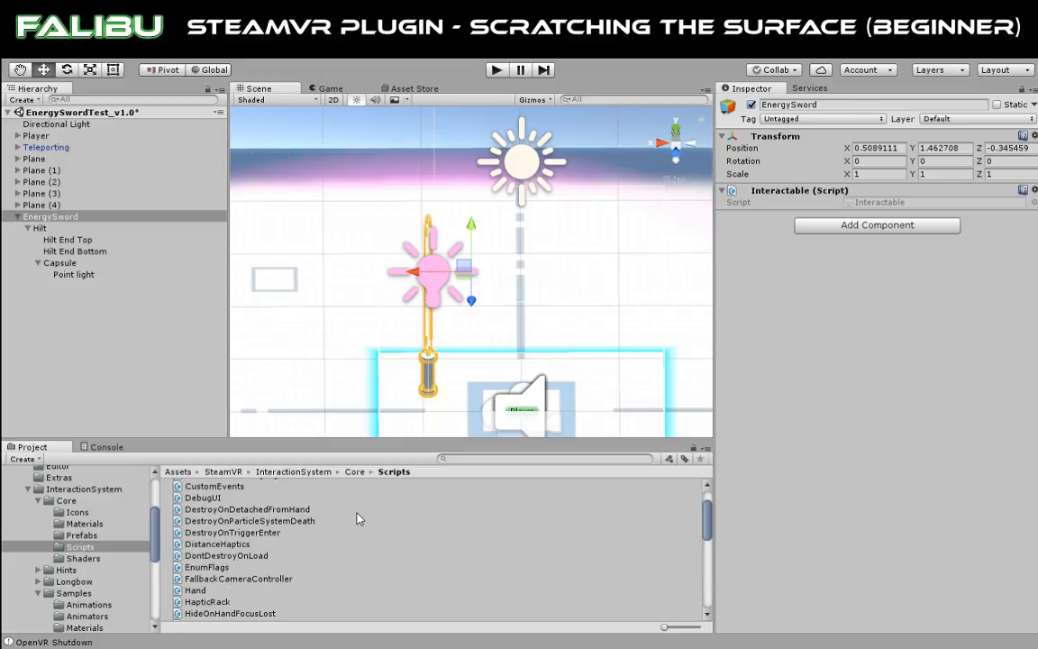
pyautogui.scroll(2, 356, 519)
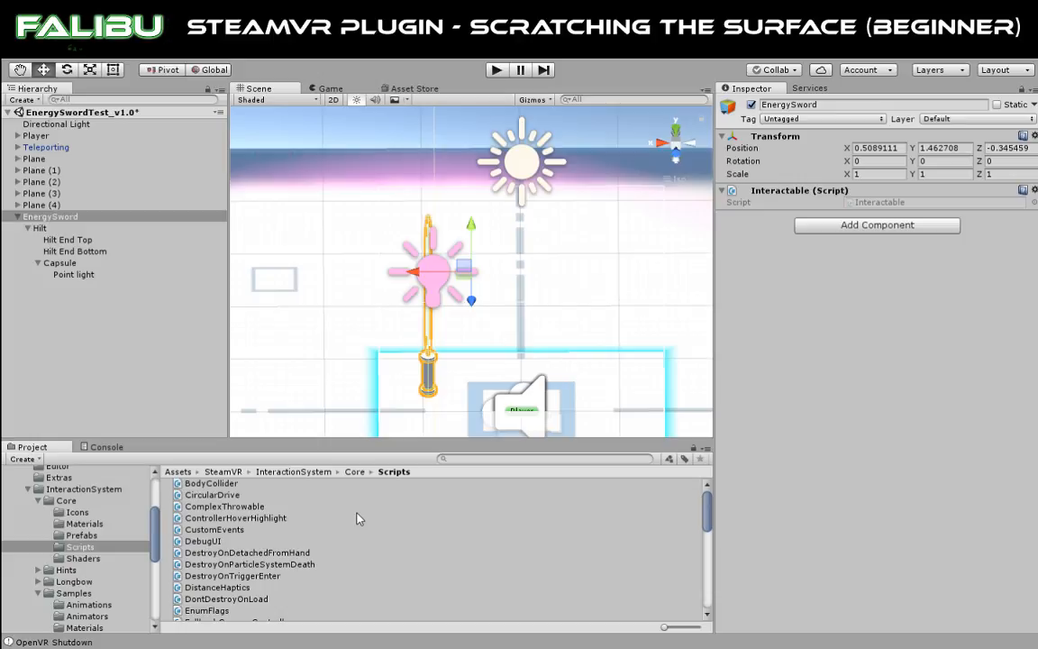
pyautogui.scroll(1, 360, 518)
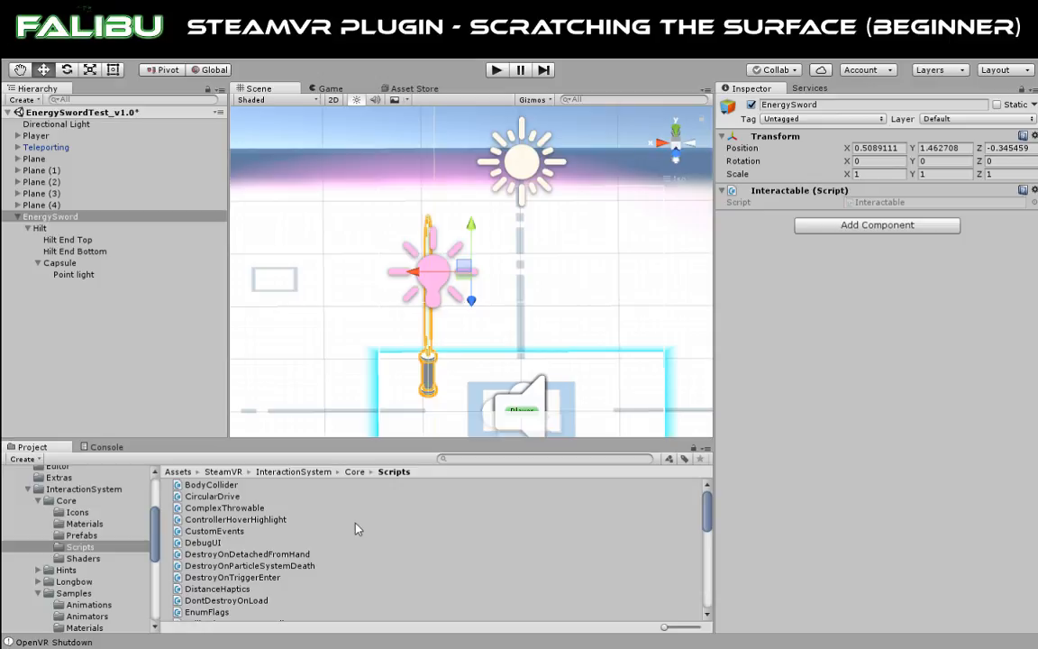
pyautogui.scroll(-2, 357, 529)
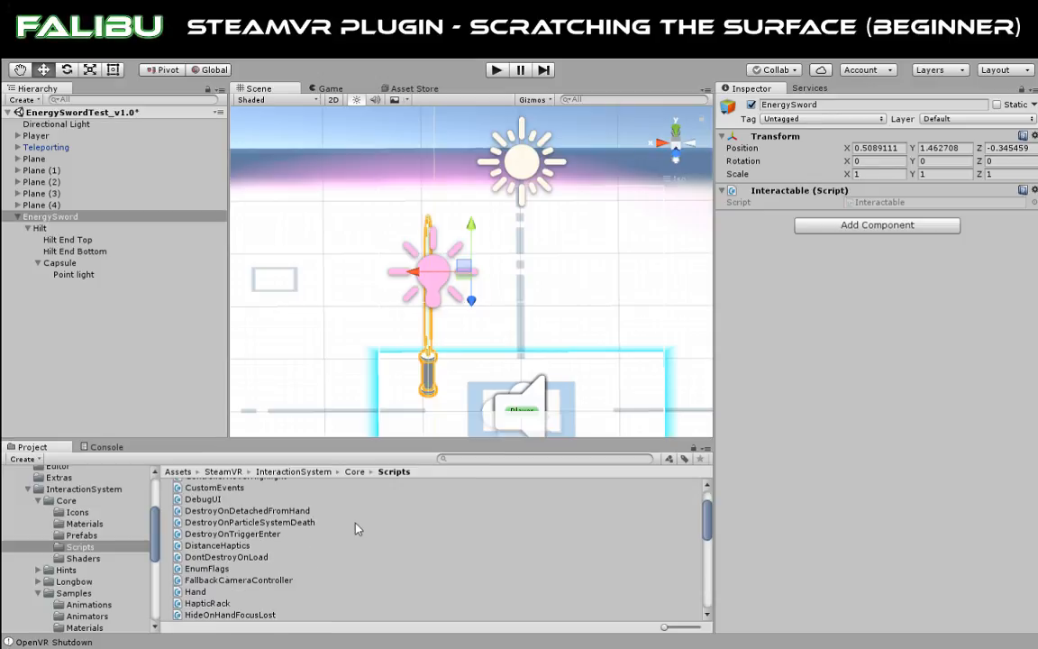
pyautogui.scroll(-2, 357, 529)
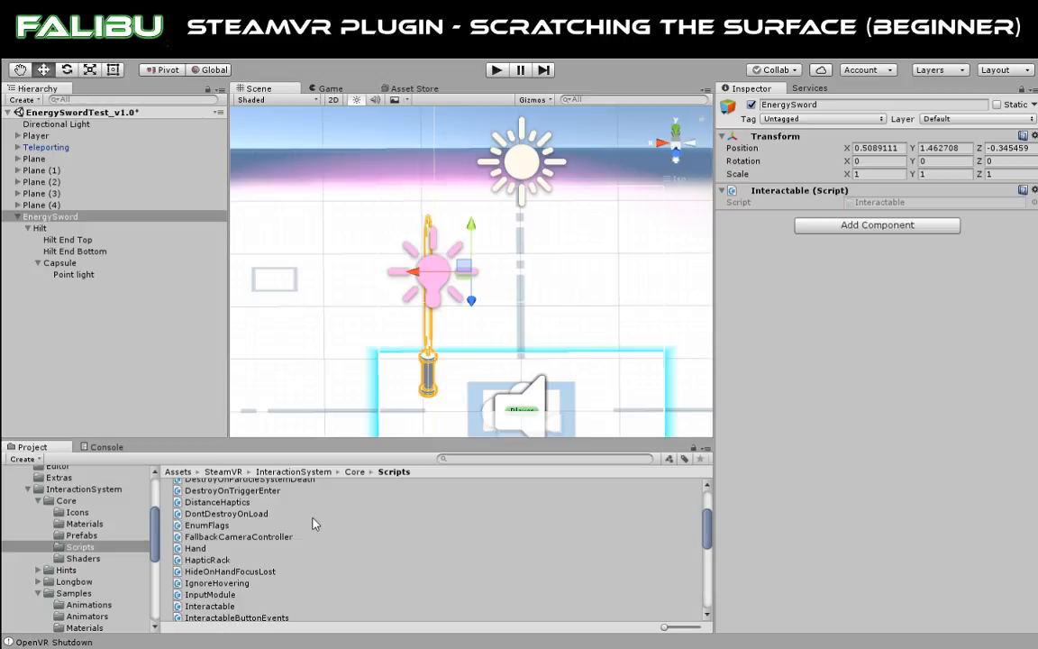
pyautogui.scroll(-2, 314, 524)
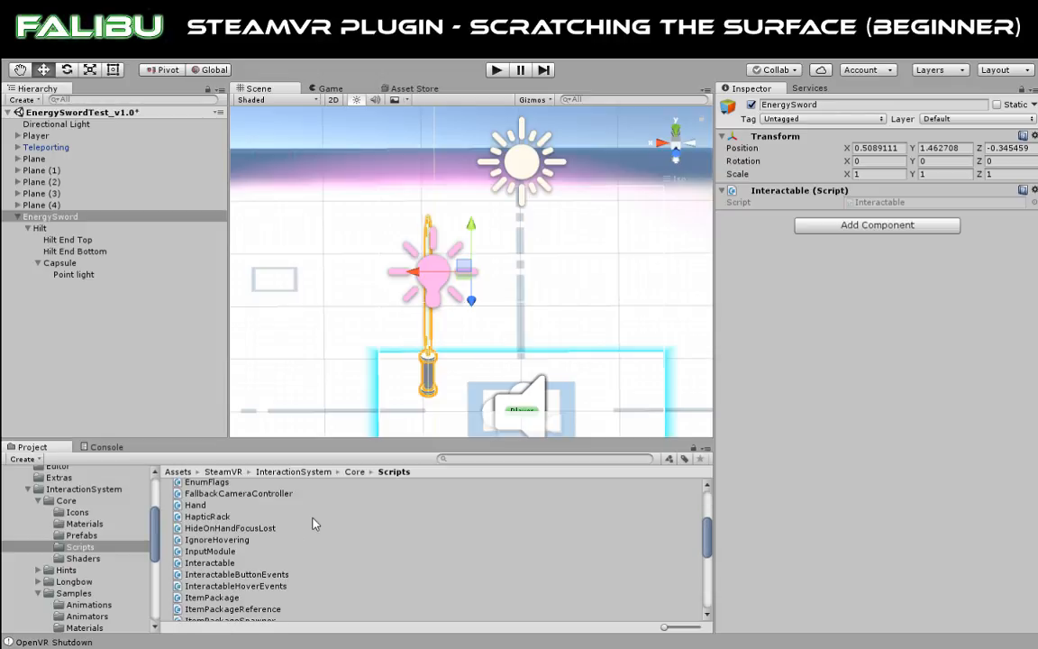
pyautogui.scroll(-2, 315, 524)
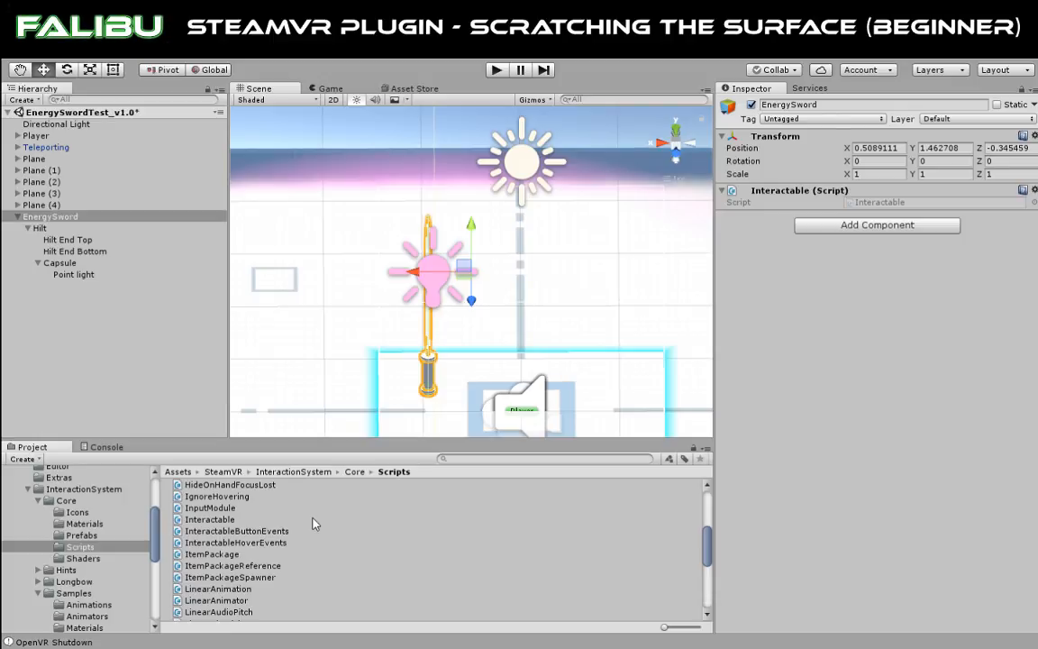
pyautogui.scroll(-2, 314, 523)
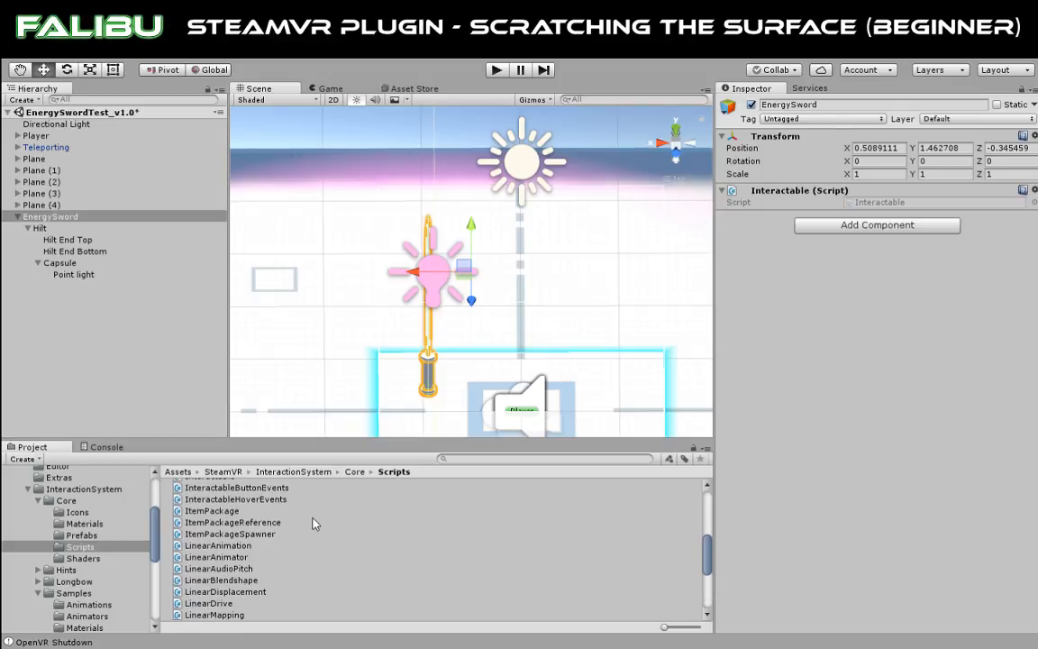
pyautogui.scroll(-2, 315, 524)
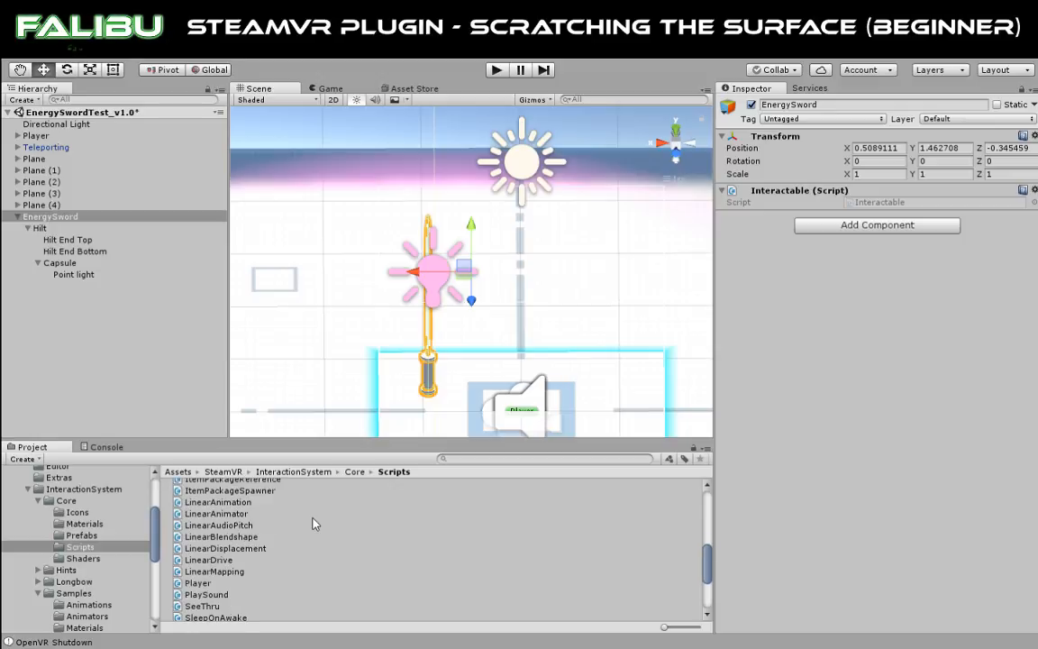
pyautogui.scroll(-2, 315, 523)
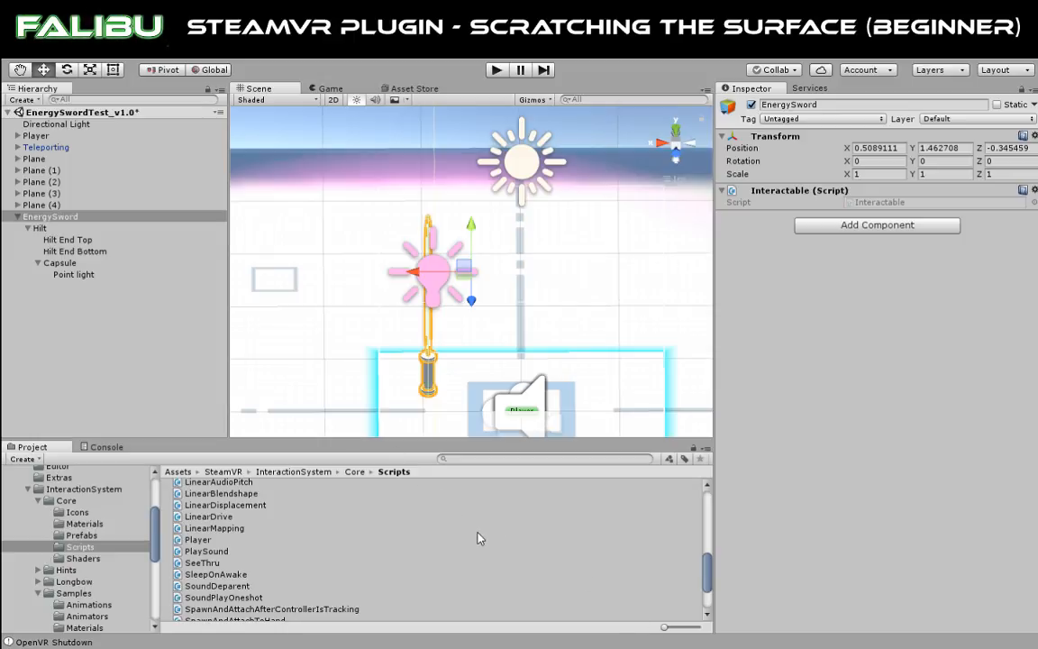
pyautogui.scroll(-2, 478, 538)
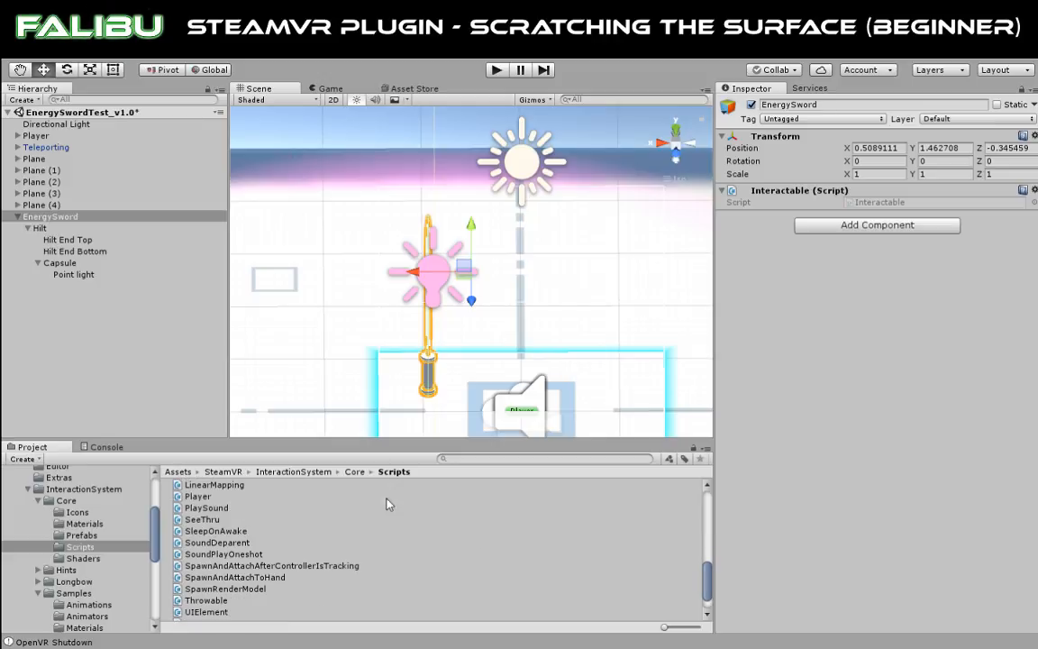
# Read the stated purpose and code of the SeeThru, PlaySound and Throwable scripts.
pyautogui.click(218, 521)
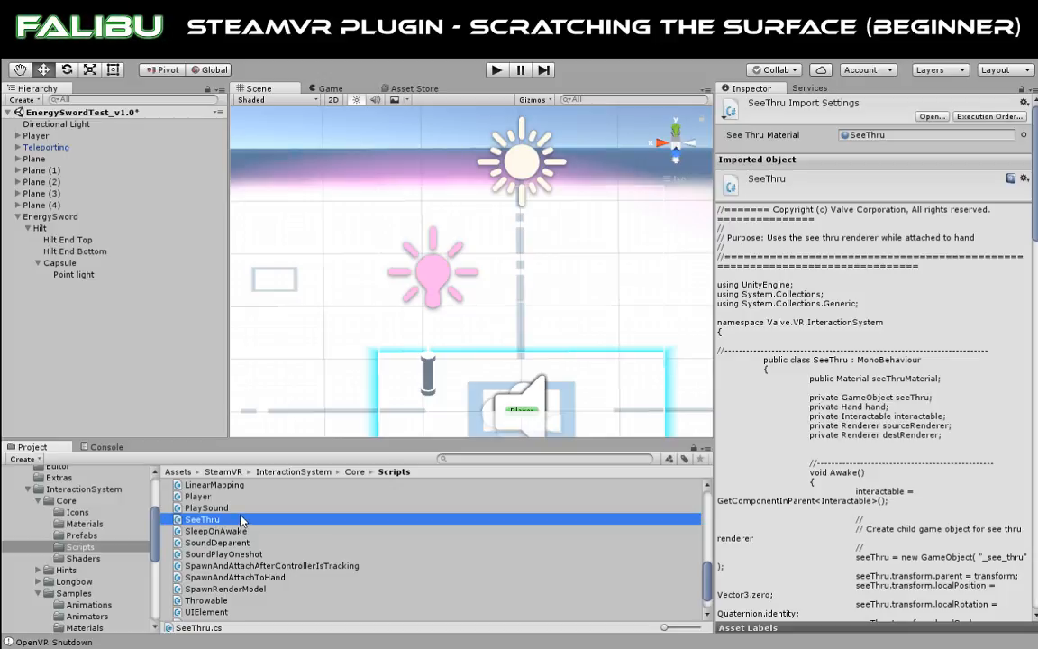
pyautogui.click(229, 510)
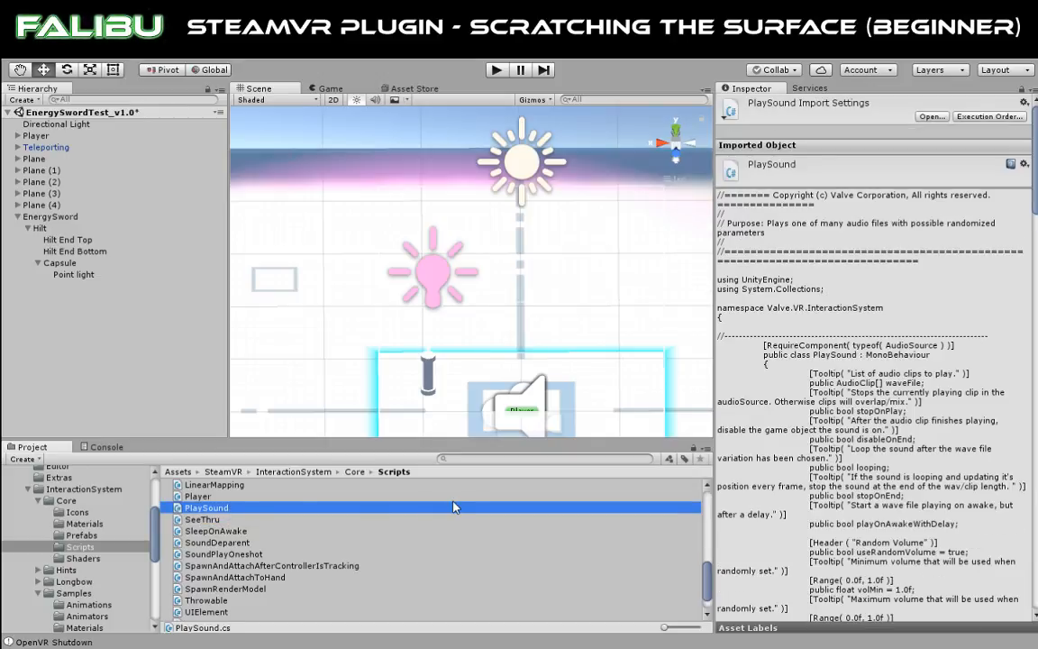
pyautogui.scroll(-1, 455, 507)
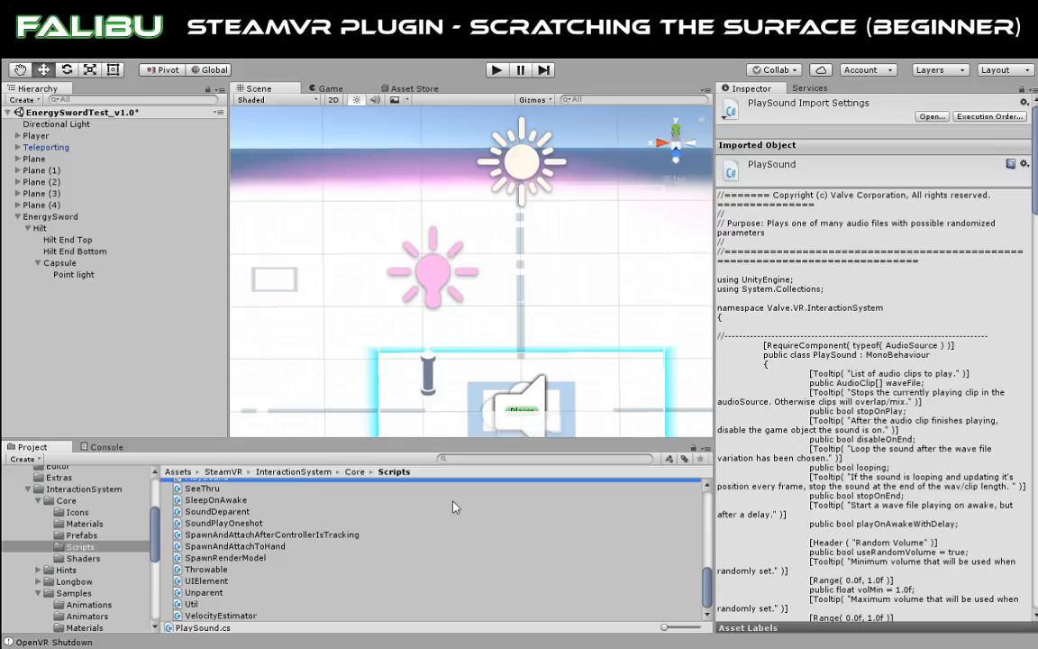
pyautogui.click(200, 559)
pyautogui.click(201, 571)
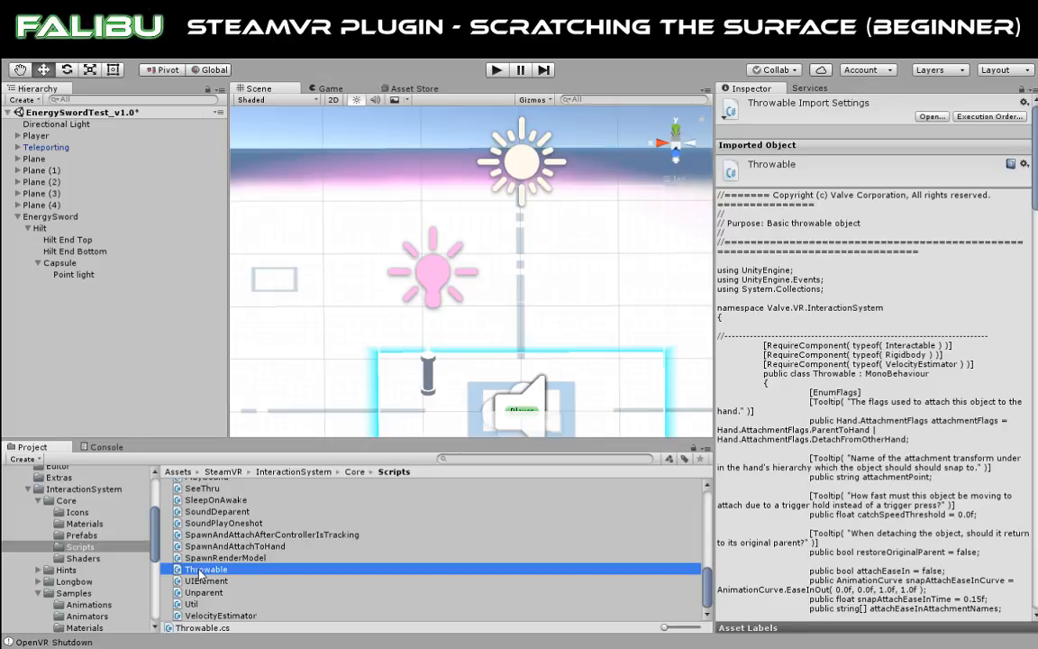
# Place a TeleportPoint prefab from InteractionSystem's Teleport folder on the floor at about X 2.94, Y 0.01, Z -2.60.
pyautogui.scroll(-6, 560, 292)
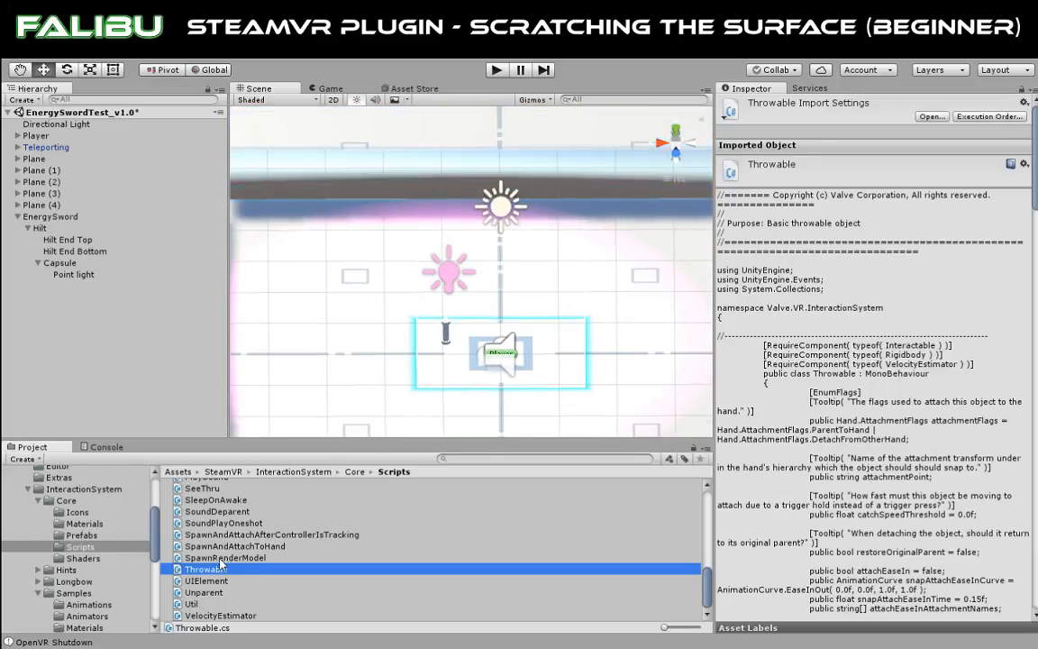
pyautogui.click(45, 489)
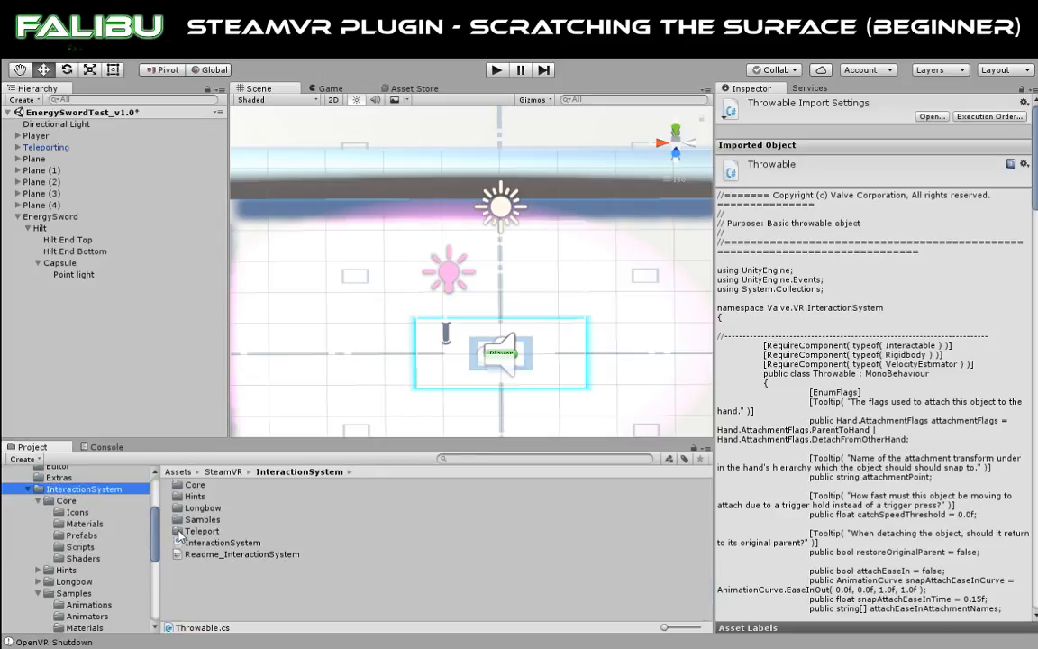
pyautogui.doubleClick(176, 532)
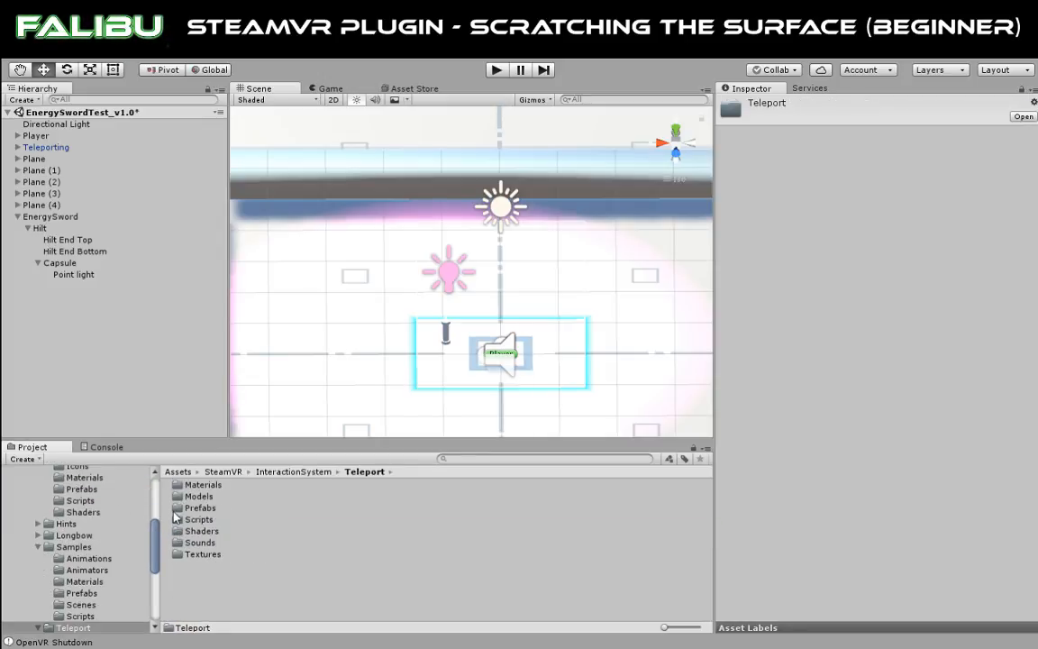
pyautogui.doubleClick(189, 509)
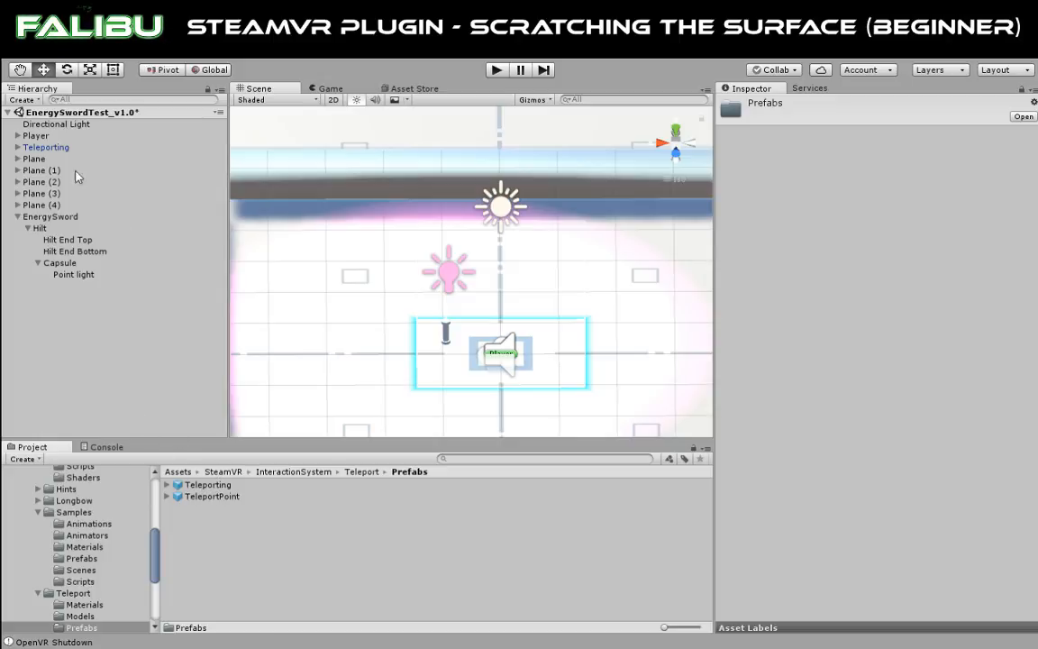
pyautogui.click(209, 496)
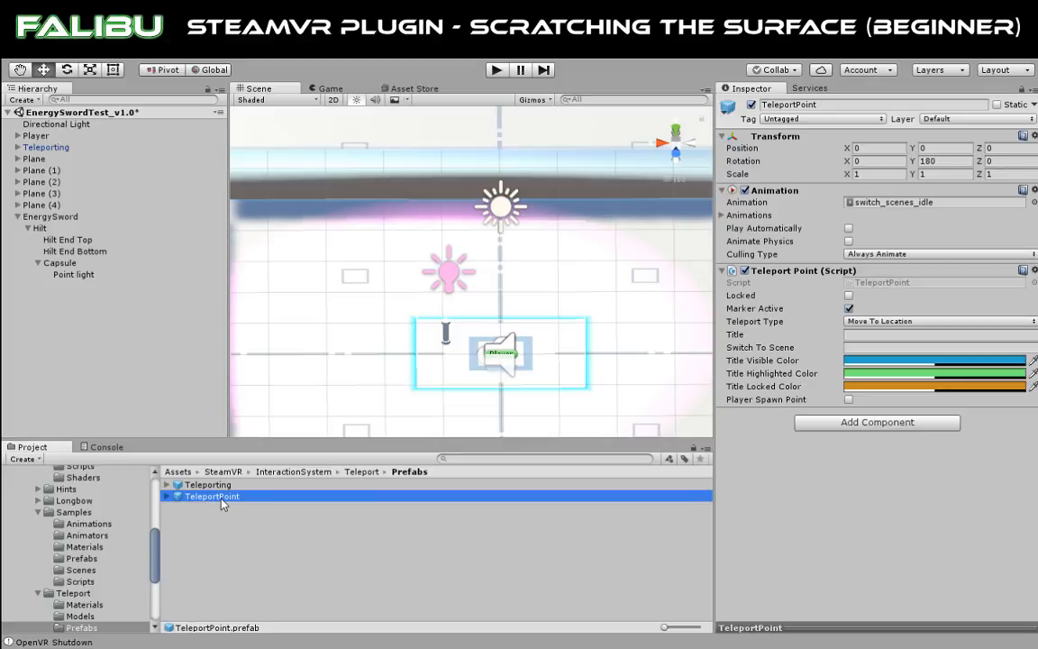
pyautogui.moveTo(223, 504); pyautogui.dragTo(331, 280)
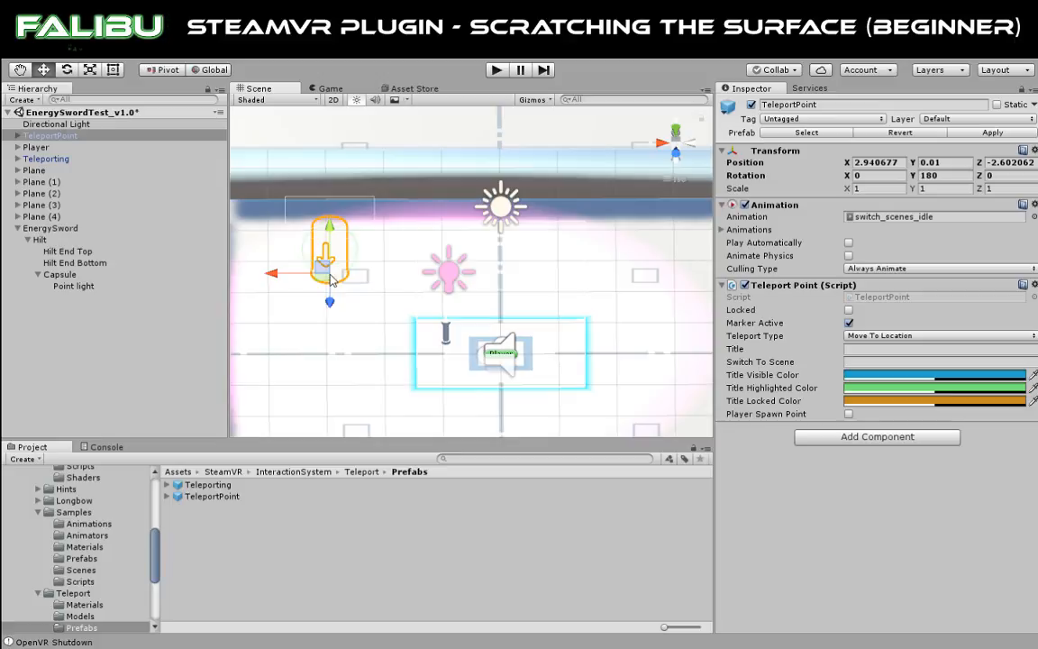
pyautogui.scroll(-3, 332, 279)
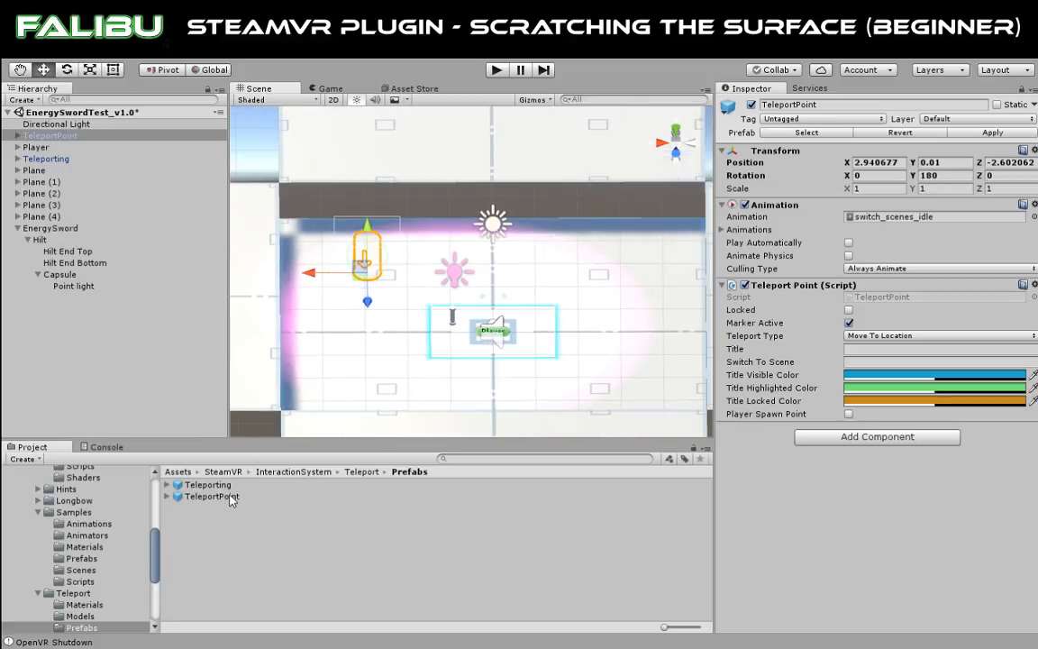
# Place two more TeleportPoint prefabs on the far plane, at about X 3.38, Y 1.01, Z -6.74 and X -4.20, Y 1.01, Z -7.10.
pyautogui.moveTo(230, 501); pyautogui.dragTo(350, 125)
pyautogui.scroll(-1, 423, 128)
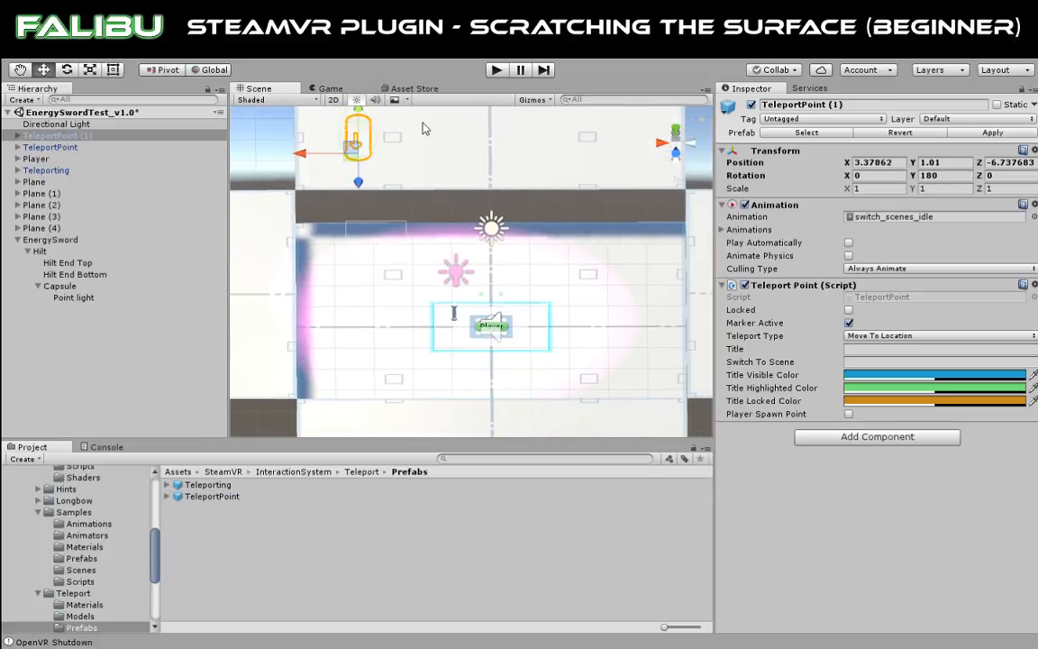
pyautogui.scroll(-1, 424, 129)
pyautogui.click(219, 497)
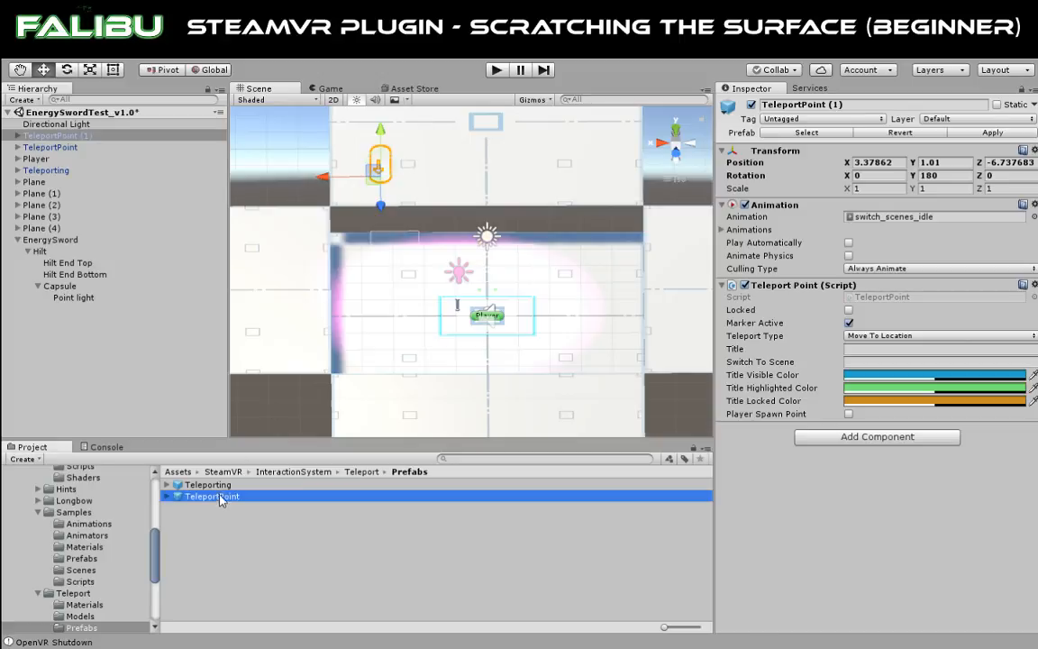
pyautogui.moveTo(219, 497); pyautogui.dragTo(616, 162)
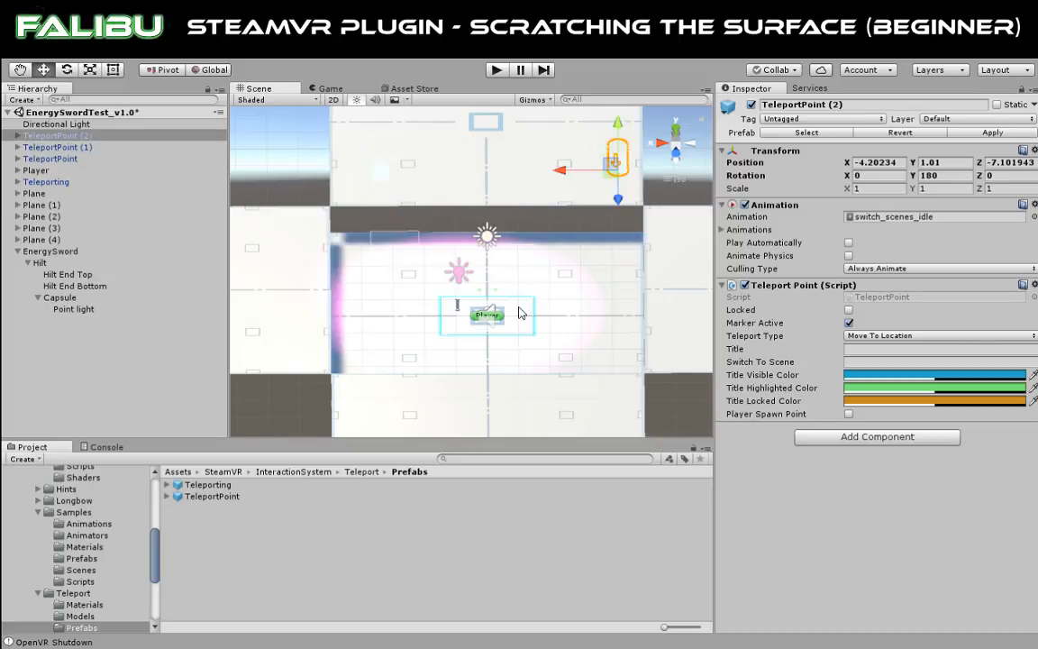
pyautogui.click(60, 148)
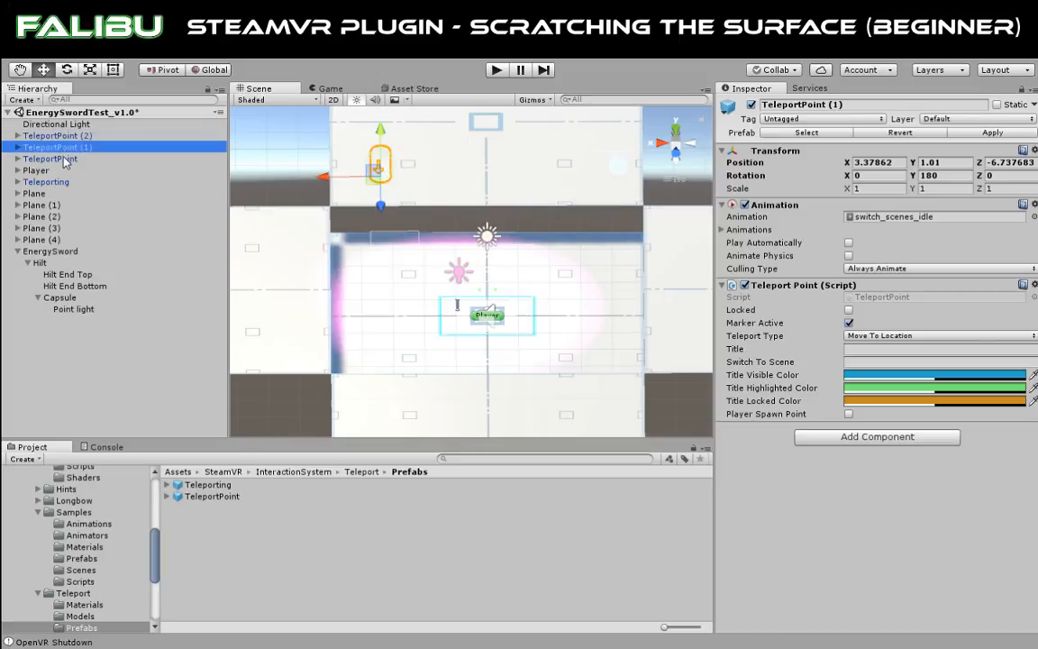
pyautogui.click(63, 158)
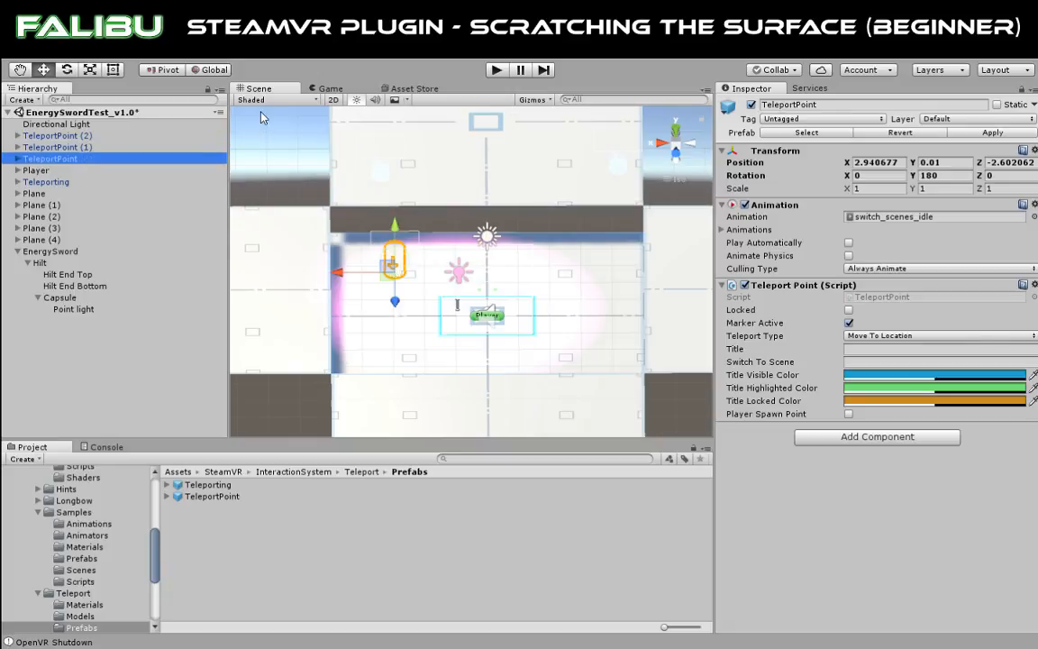
pyautogui.keyDown('alt'); pyautogui.moveTo(302, 190); pyautogui.dragTo(292, 130); pyautogui.keyUp('alt')
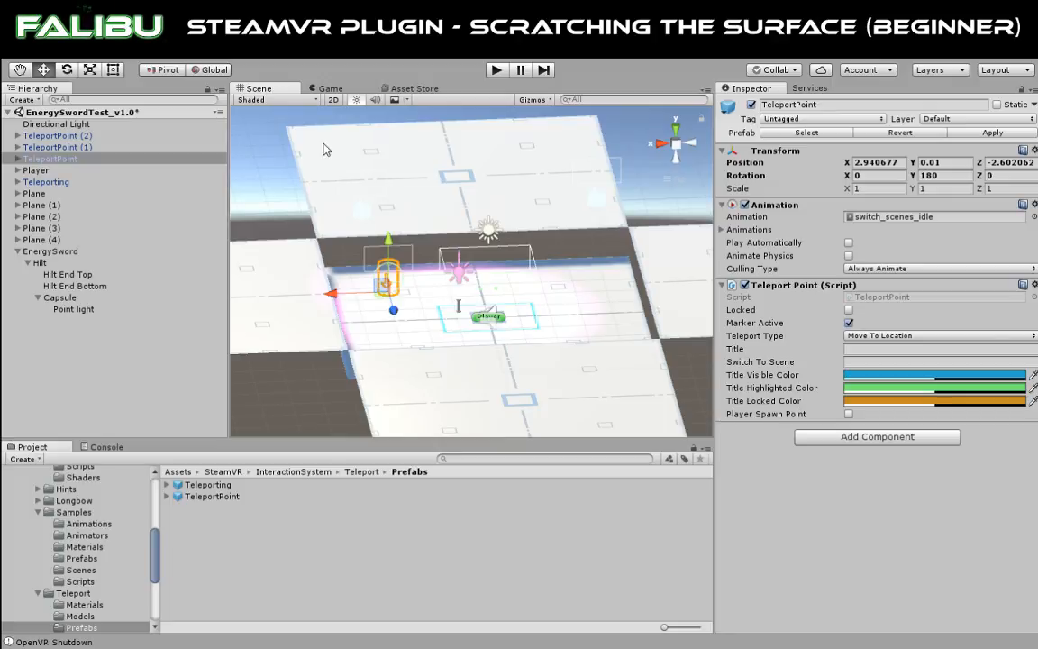
# Look through InteractionSystem's Longbow and Hints folders and open the Prefabs folder inside Hints.
pyautogui.click(48, 498)
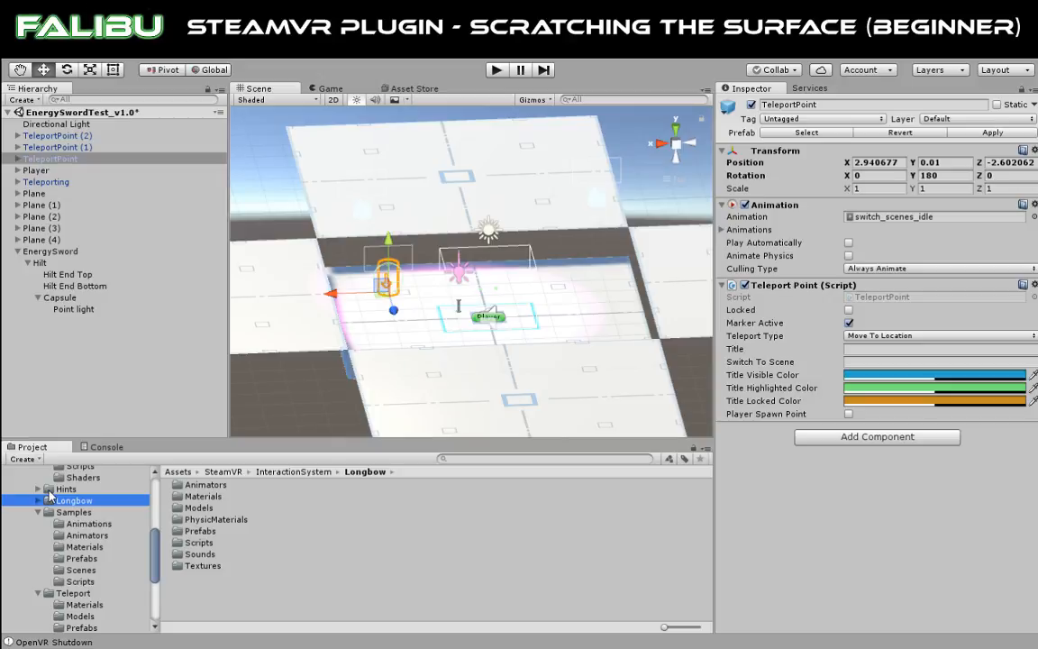
pyautogui.click(50, 489)
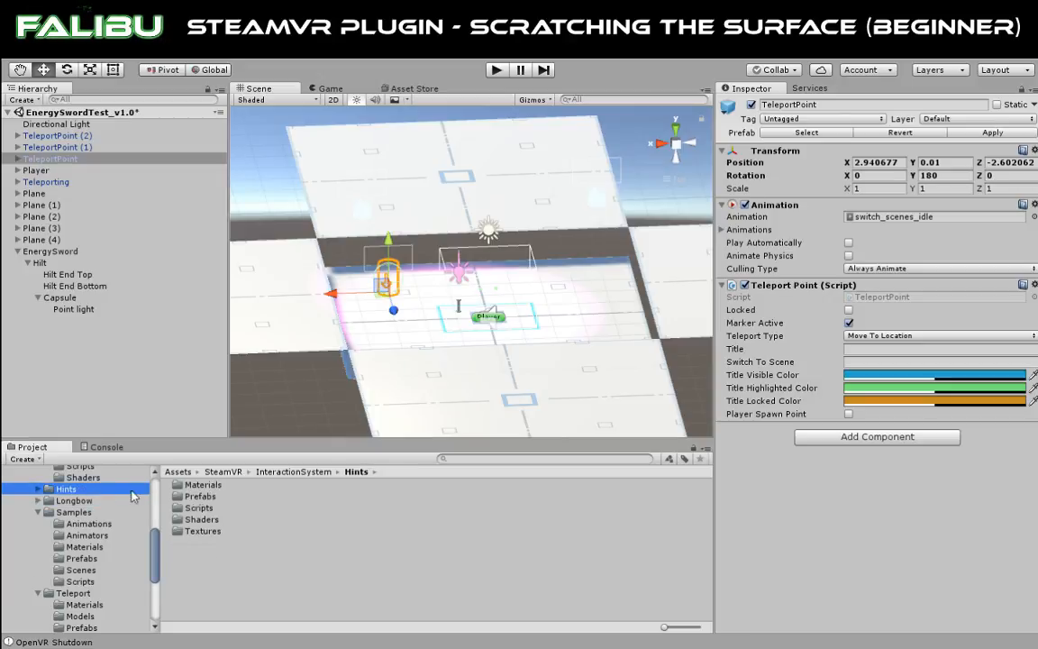
pyautogui.click(181, 497)
pyautogui.doubleClick(181, 497)
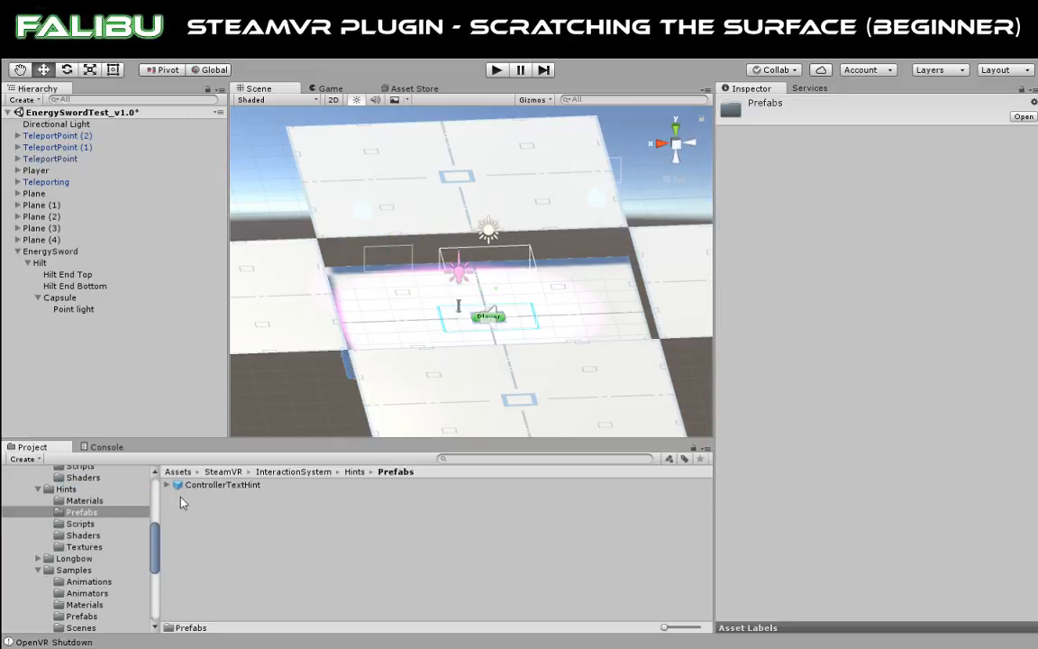